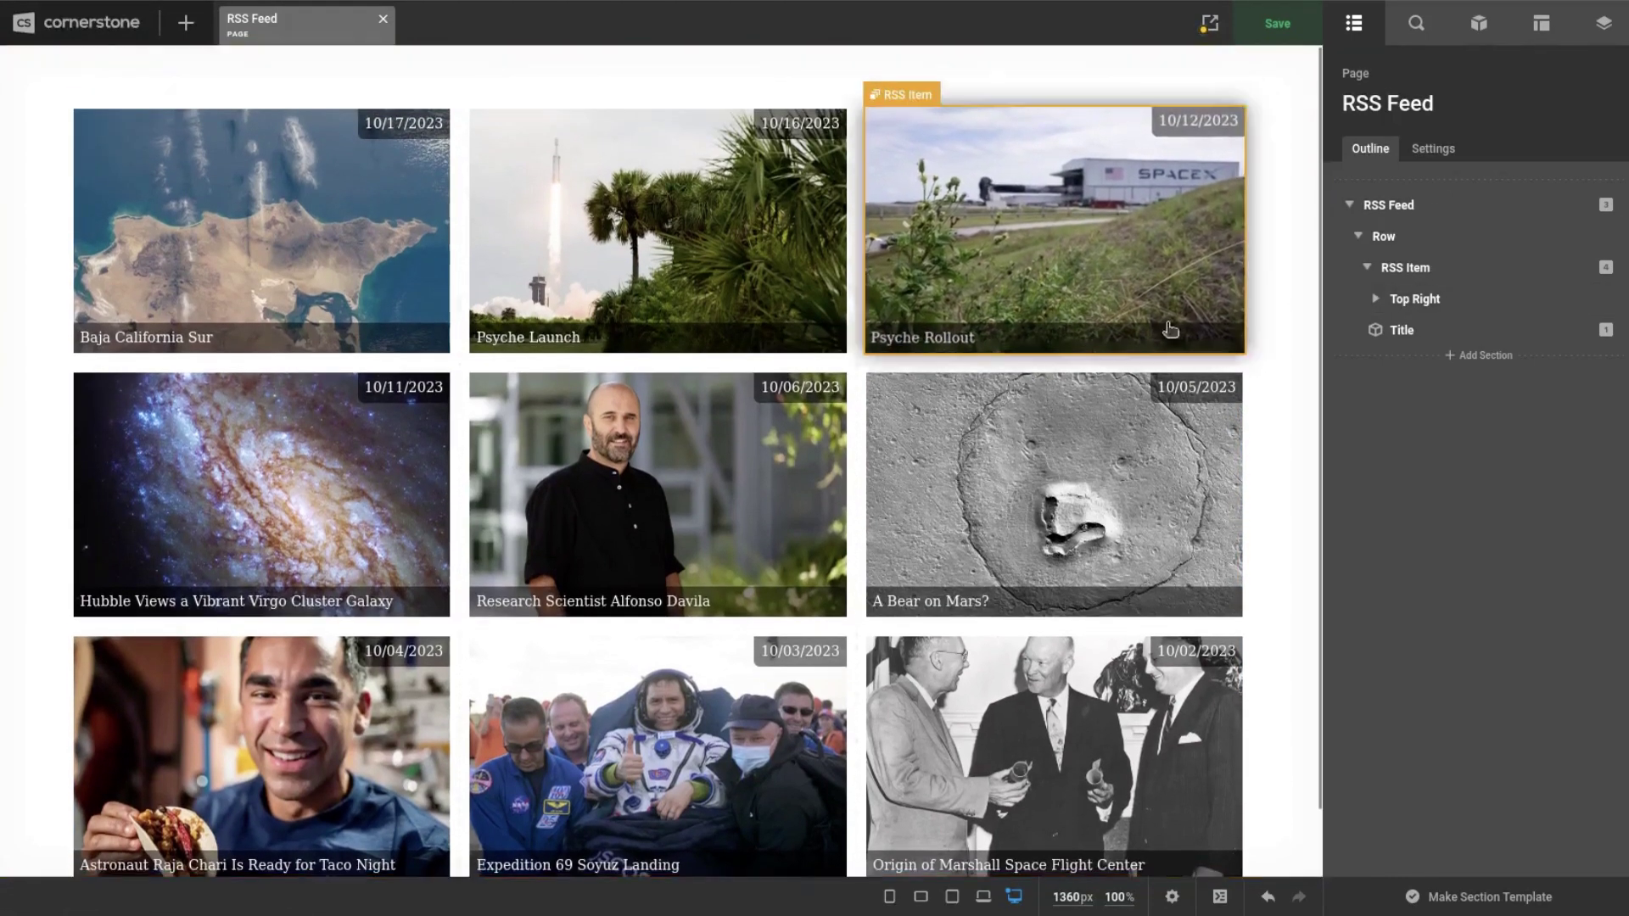
- Select the RSS Feed section, glance at the Elements library, and return to its settings
click(1266, 255)
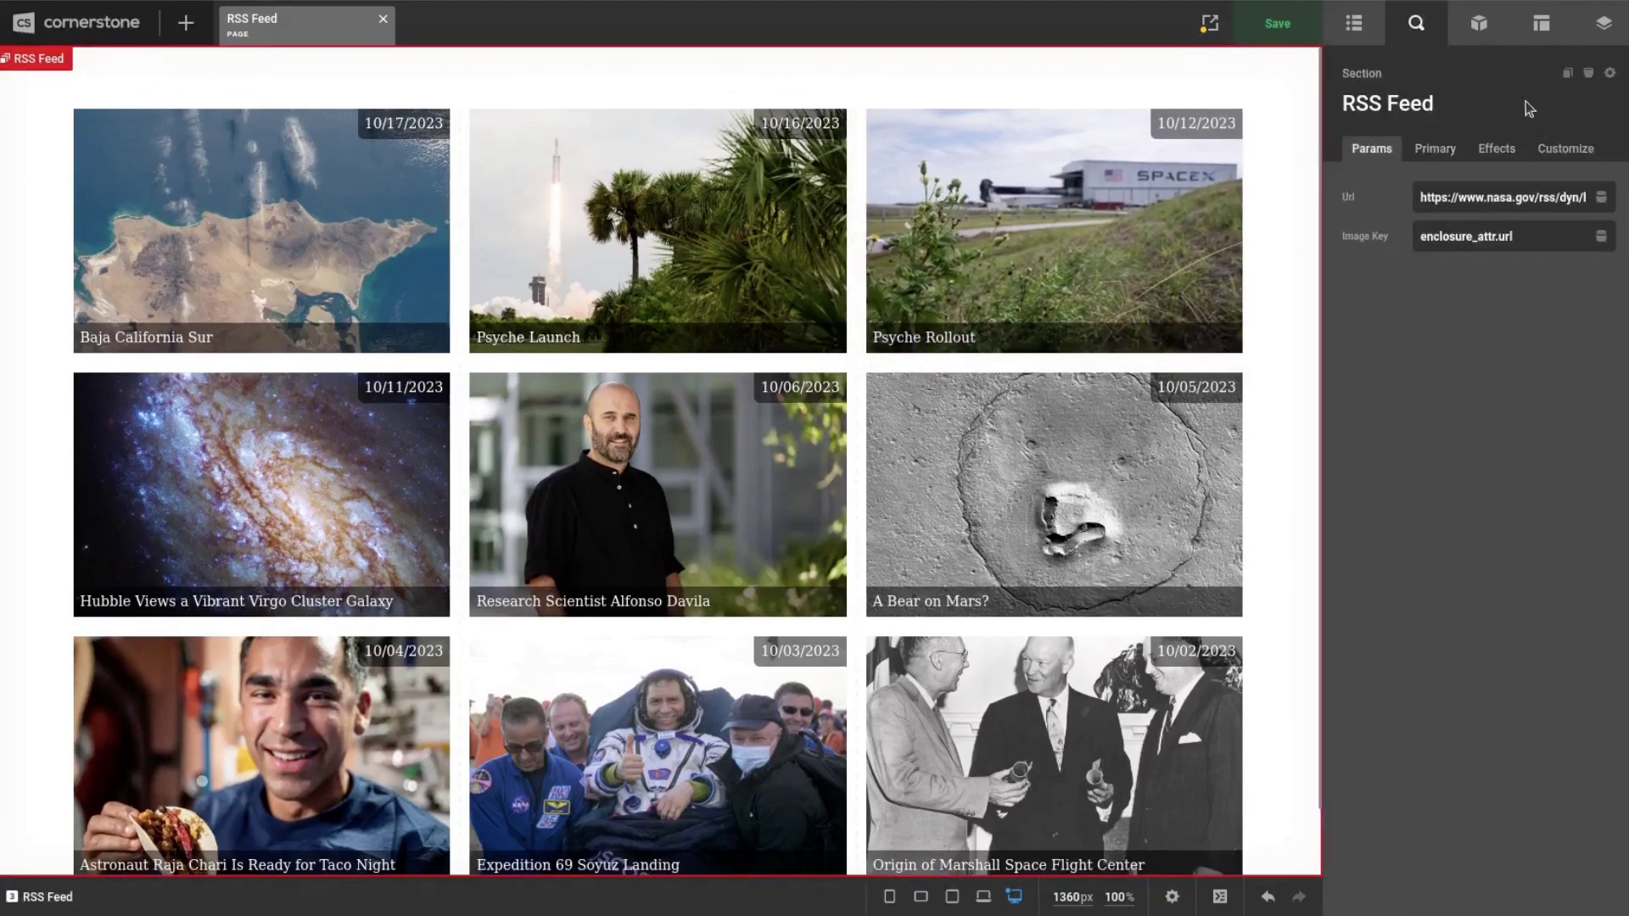
click(1486, 35)
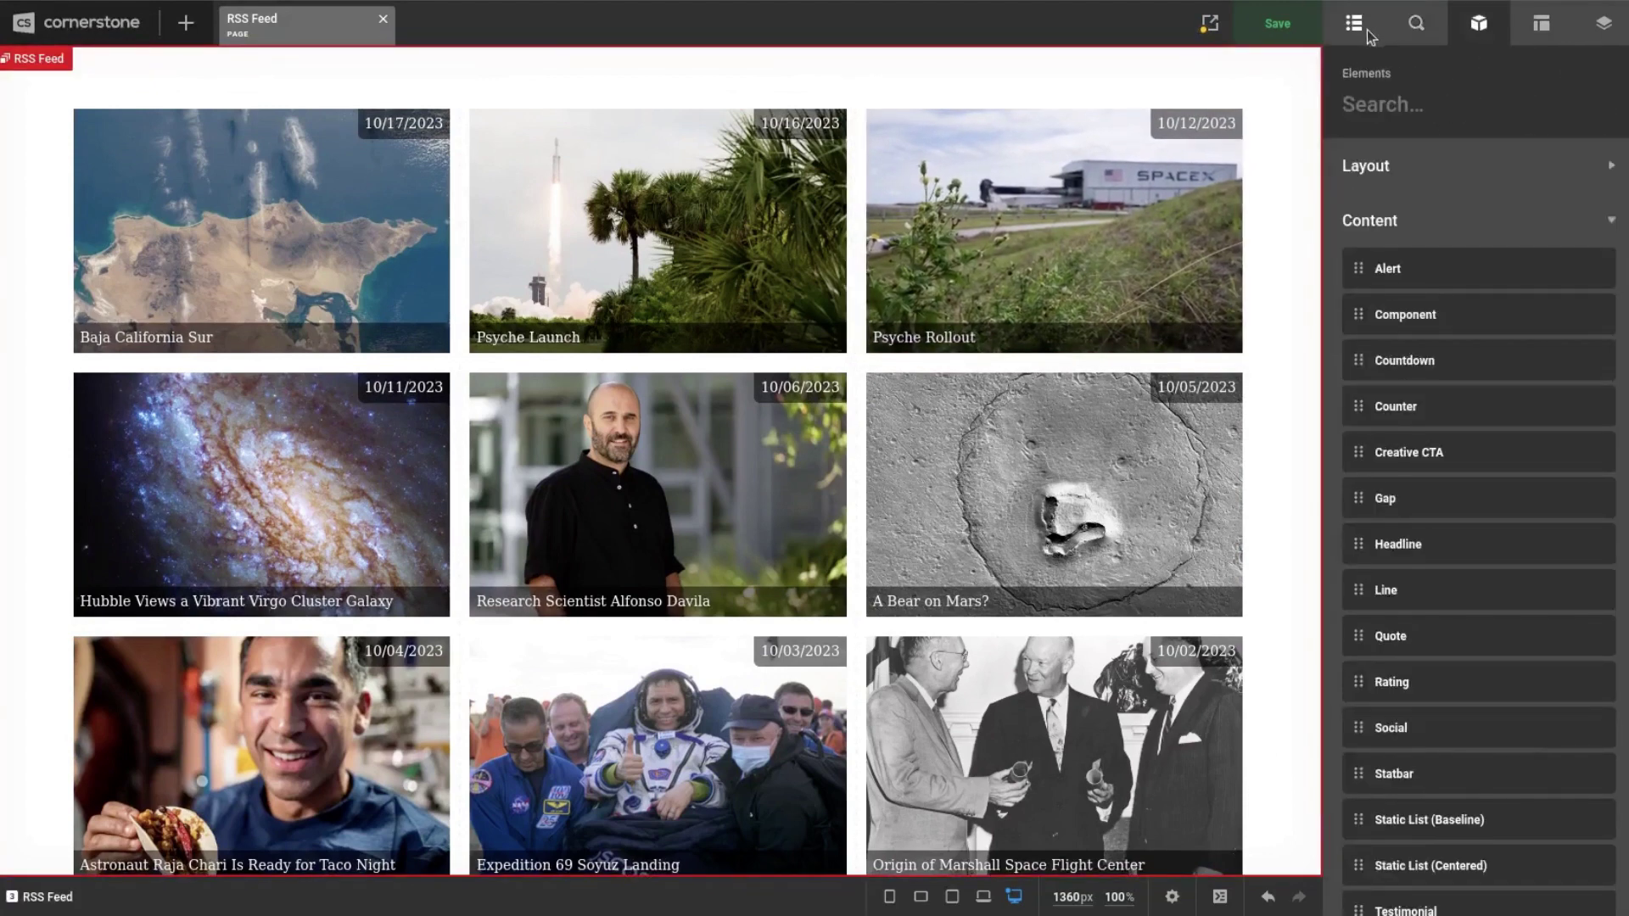
click(1270, 150)
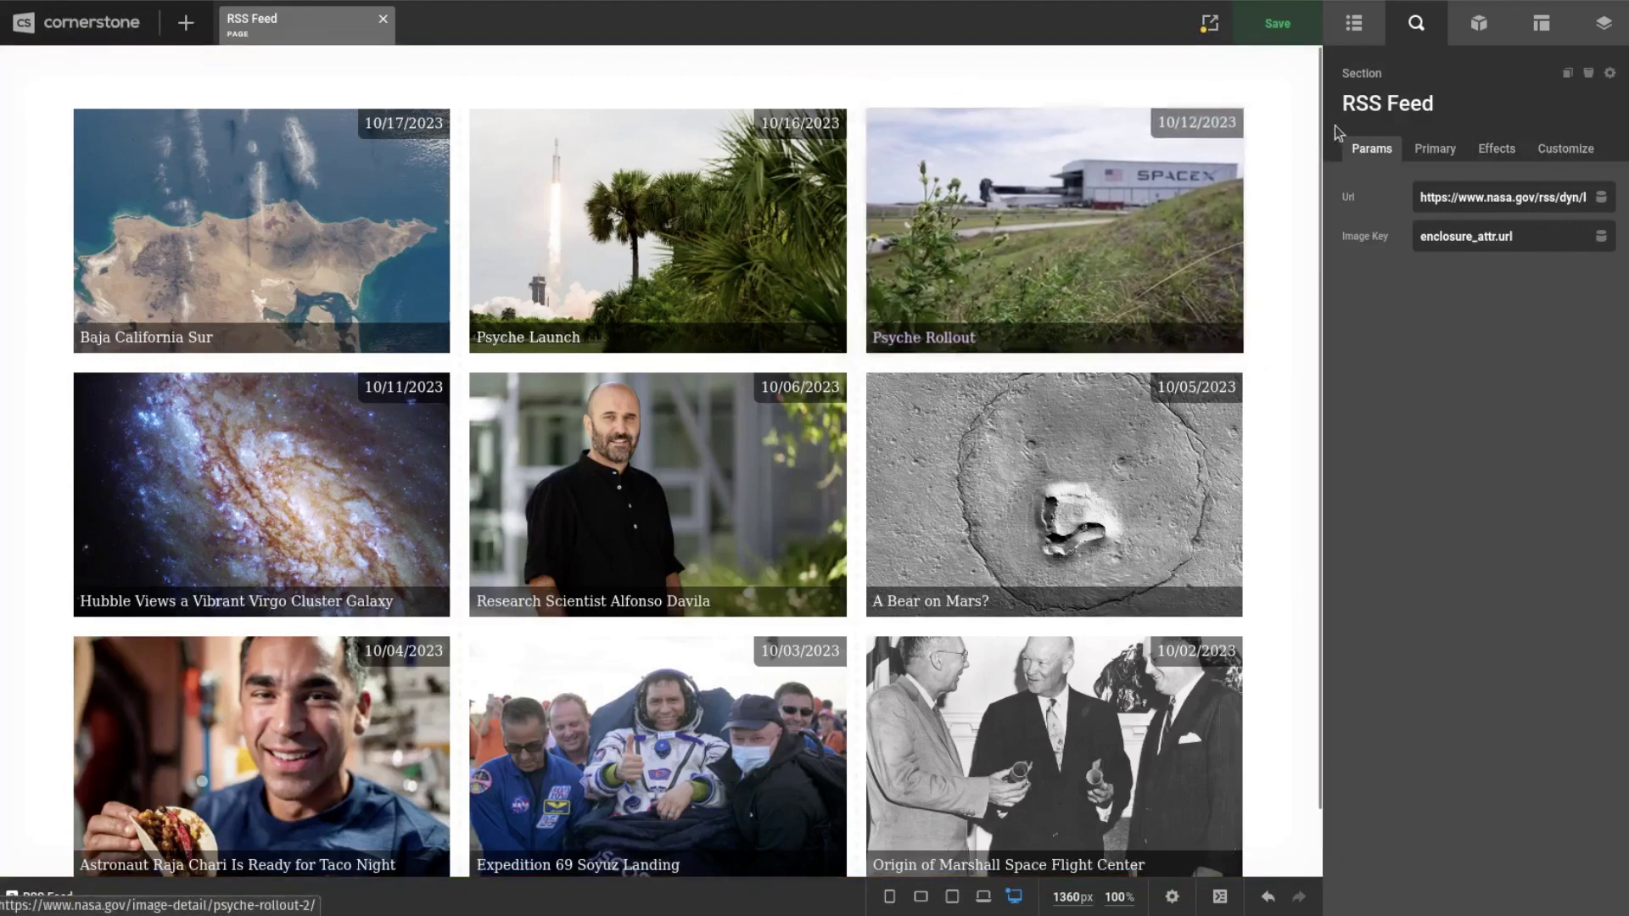
- Search Elements for 'rss', then open the RSS Feed section's settings from the Outline
click(1485, 37)
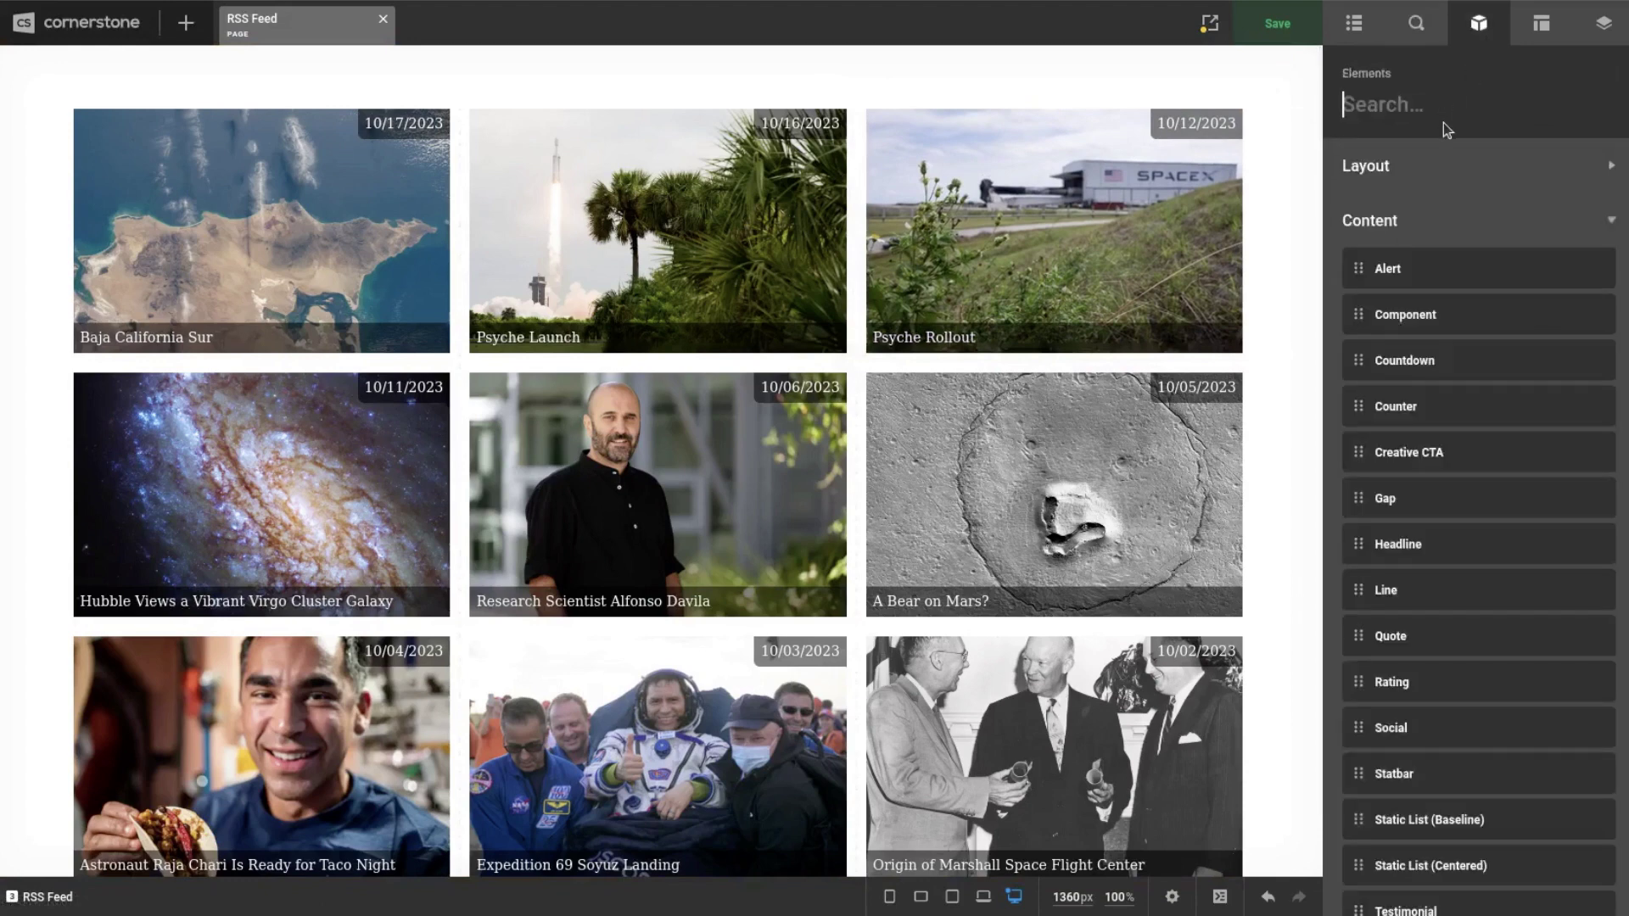
text(rss)
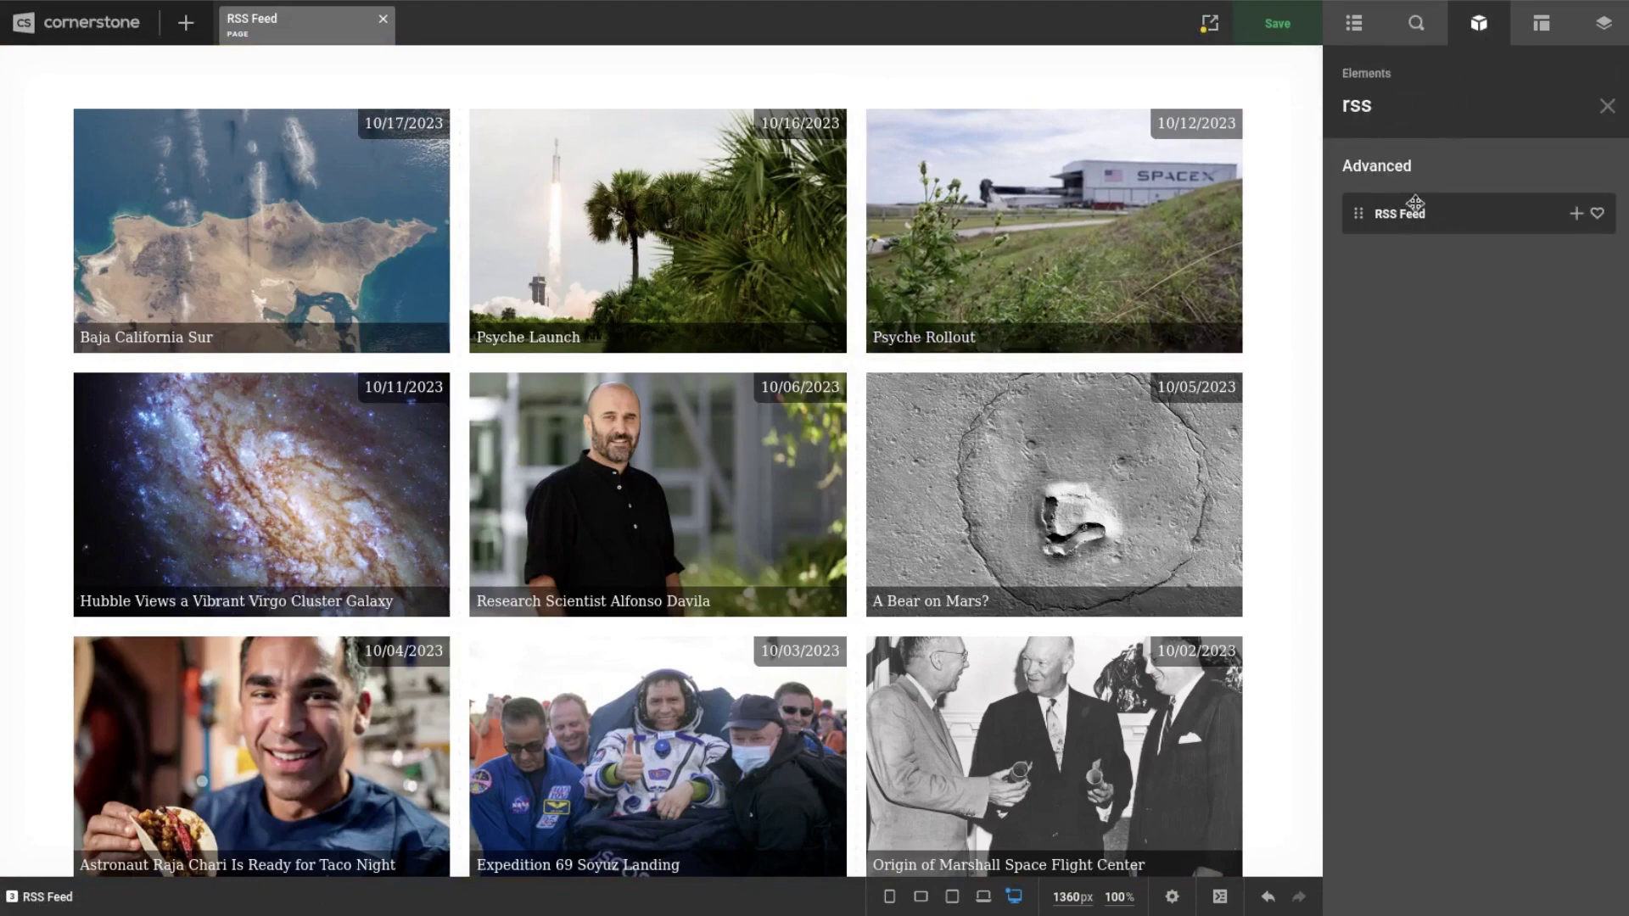
click(1353, 23)
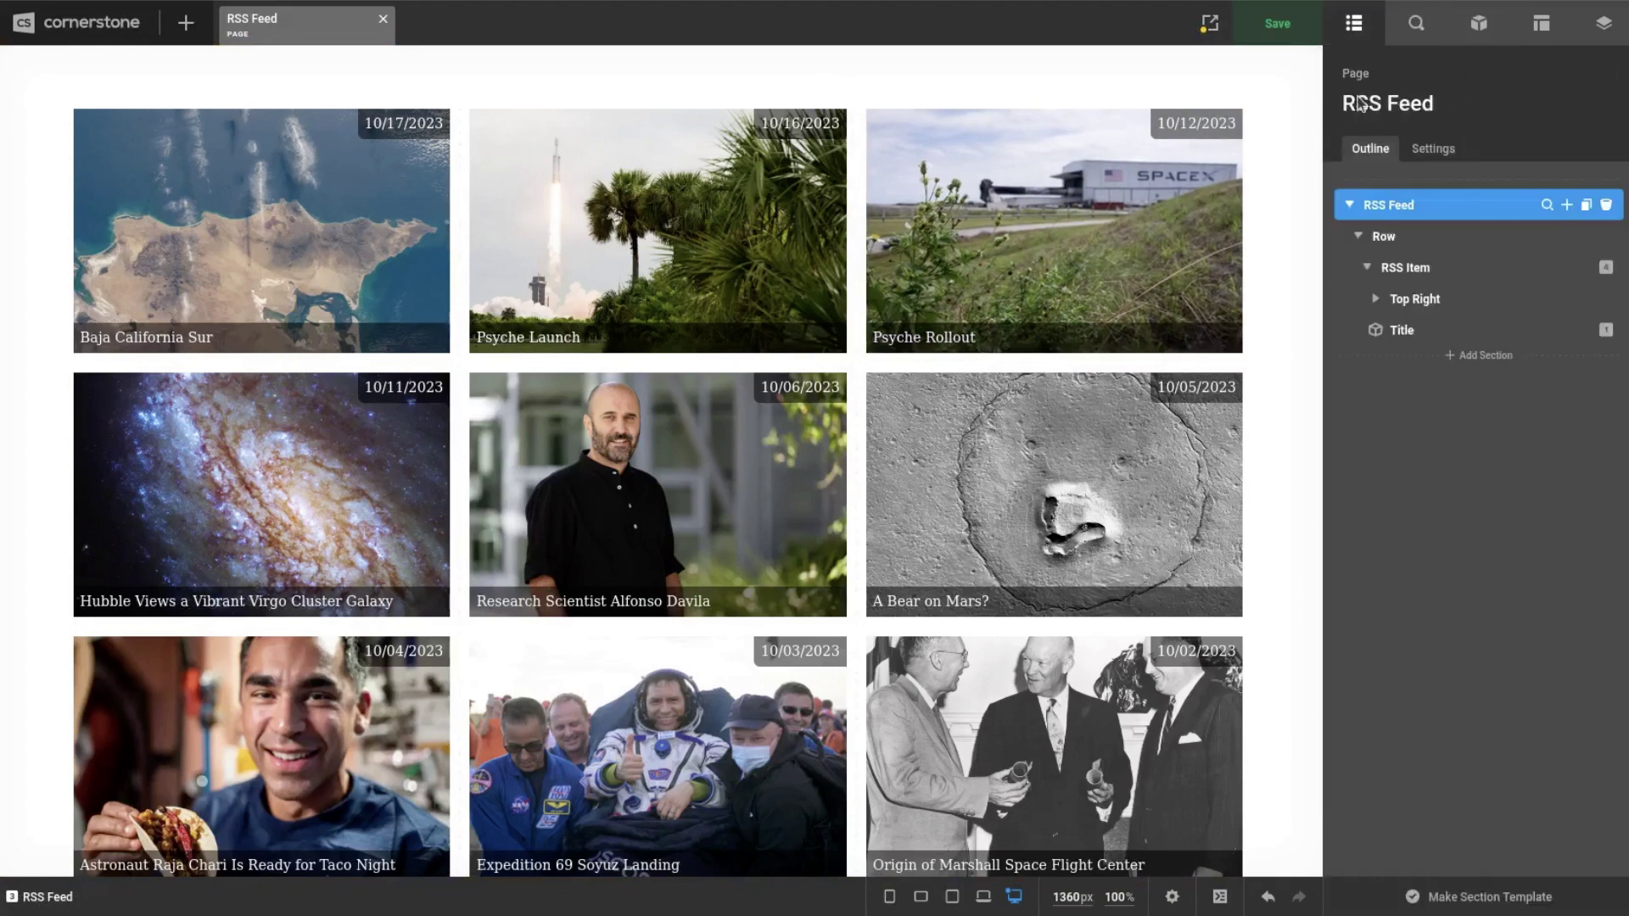
click(1548, 205)
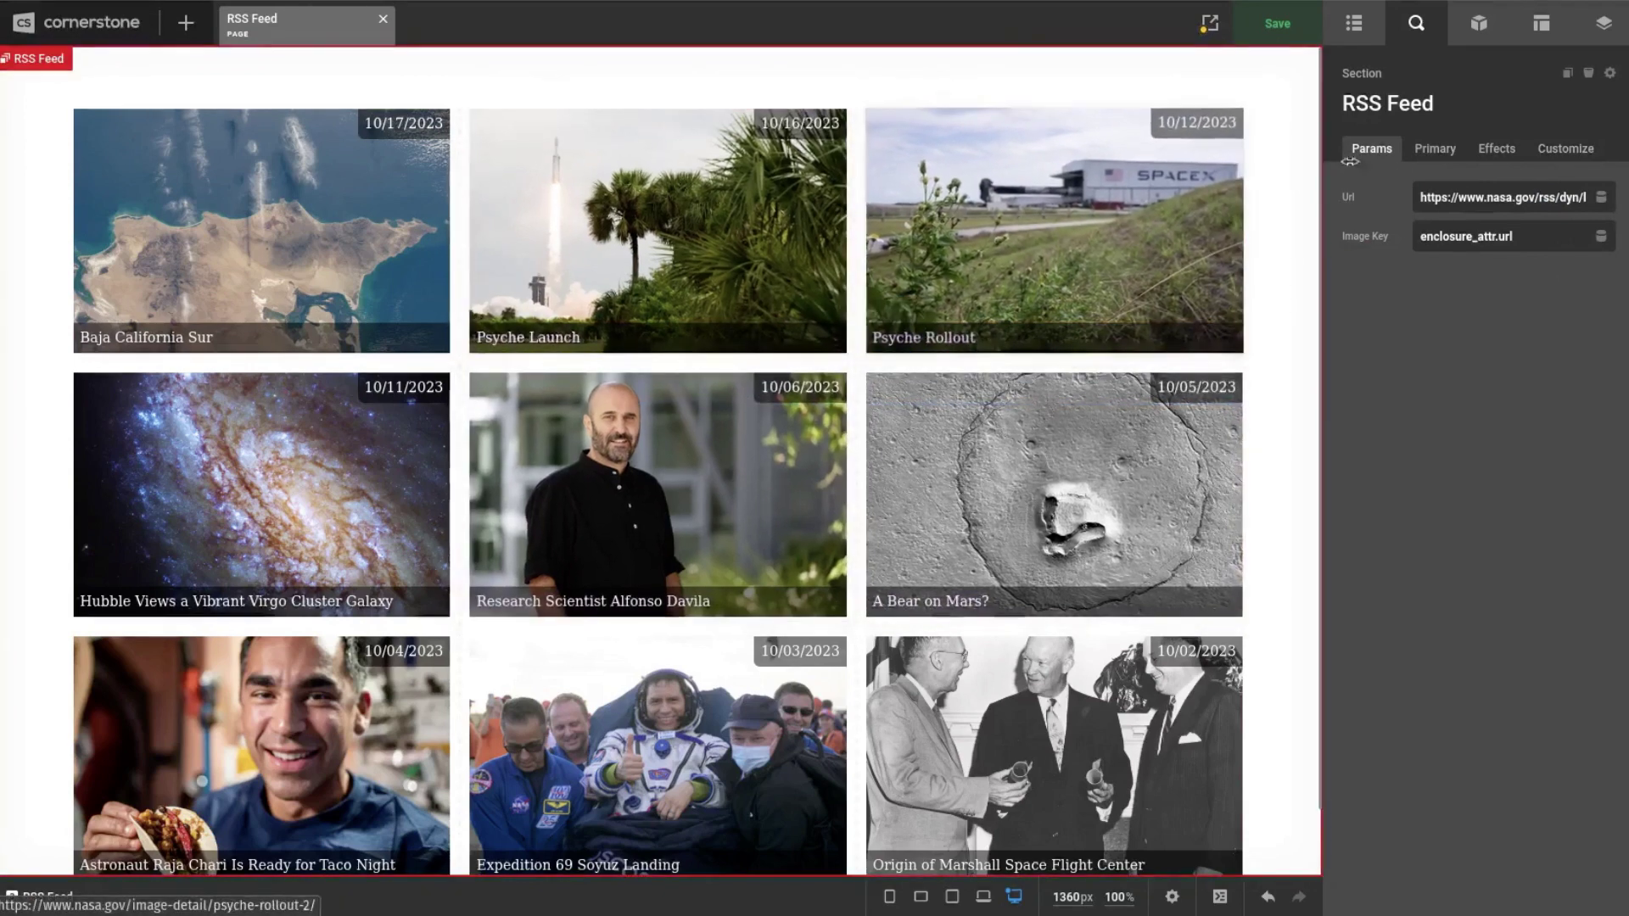
click(1584, 152)
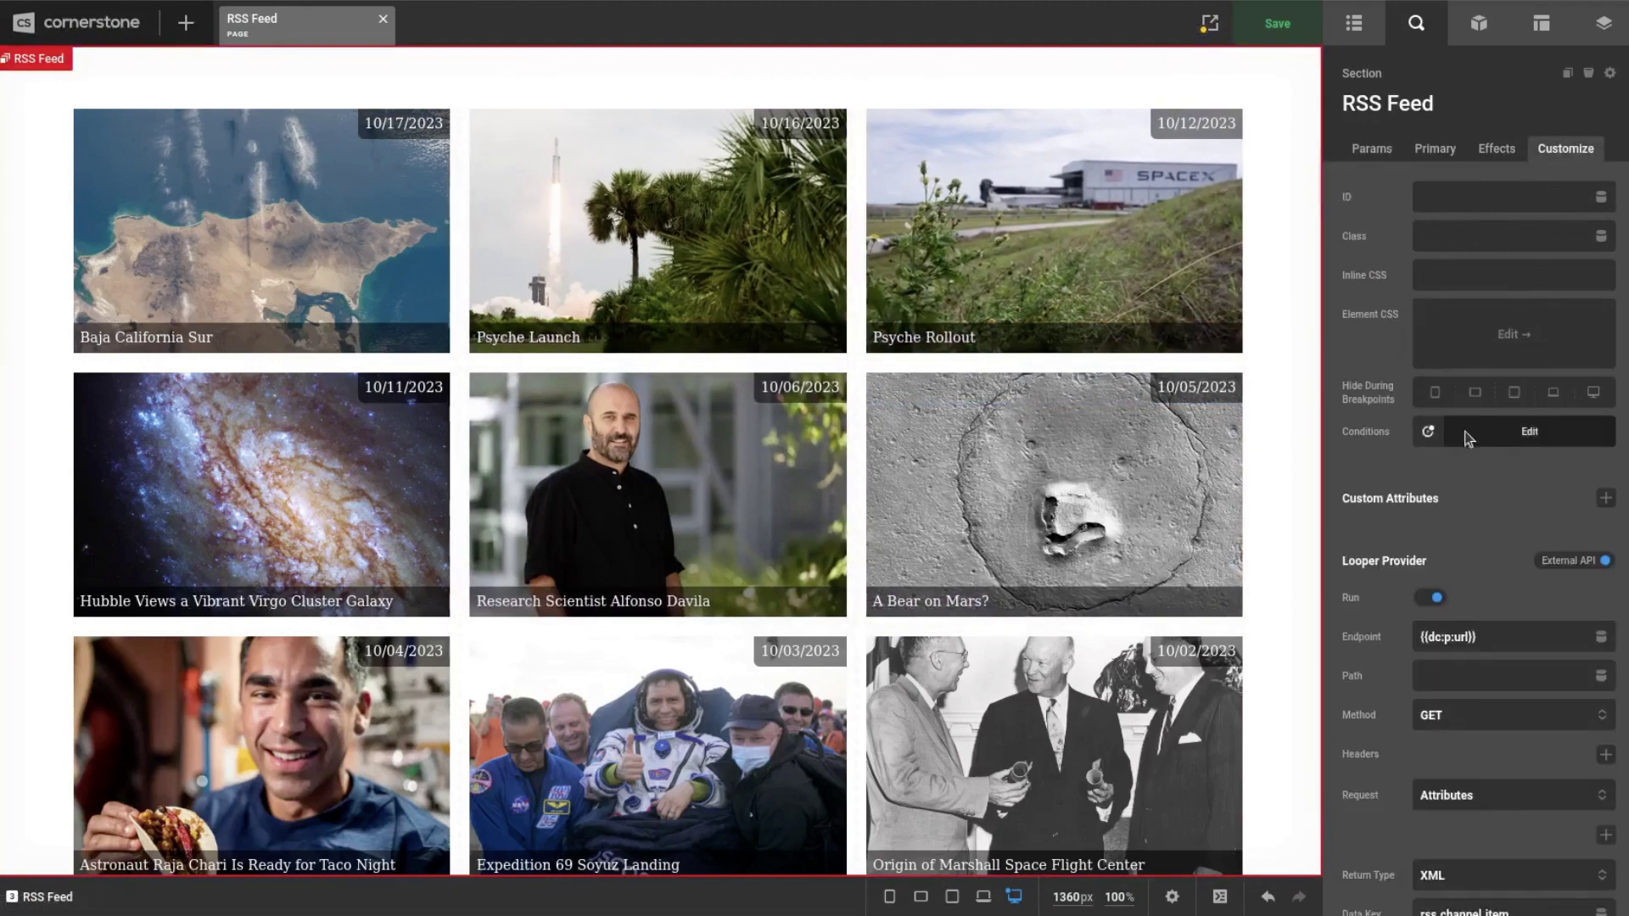
click(1372, 149)
triple_click(1471, 200)
click(1494, 371)
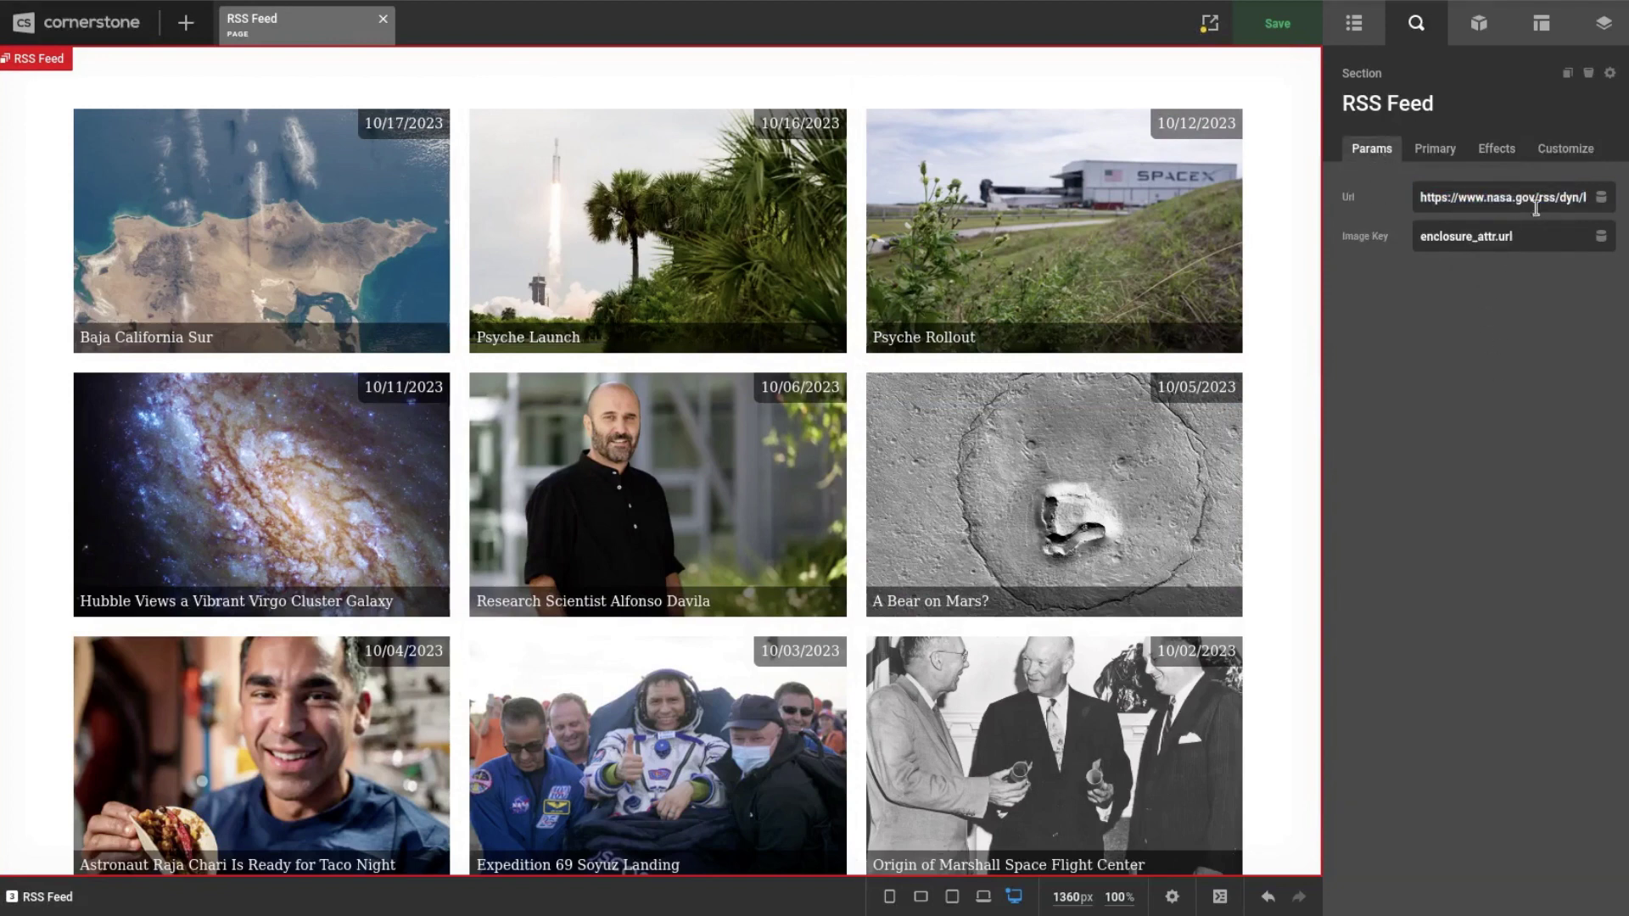
triple_click(1490, 189)
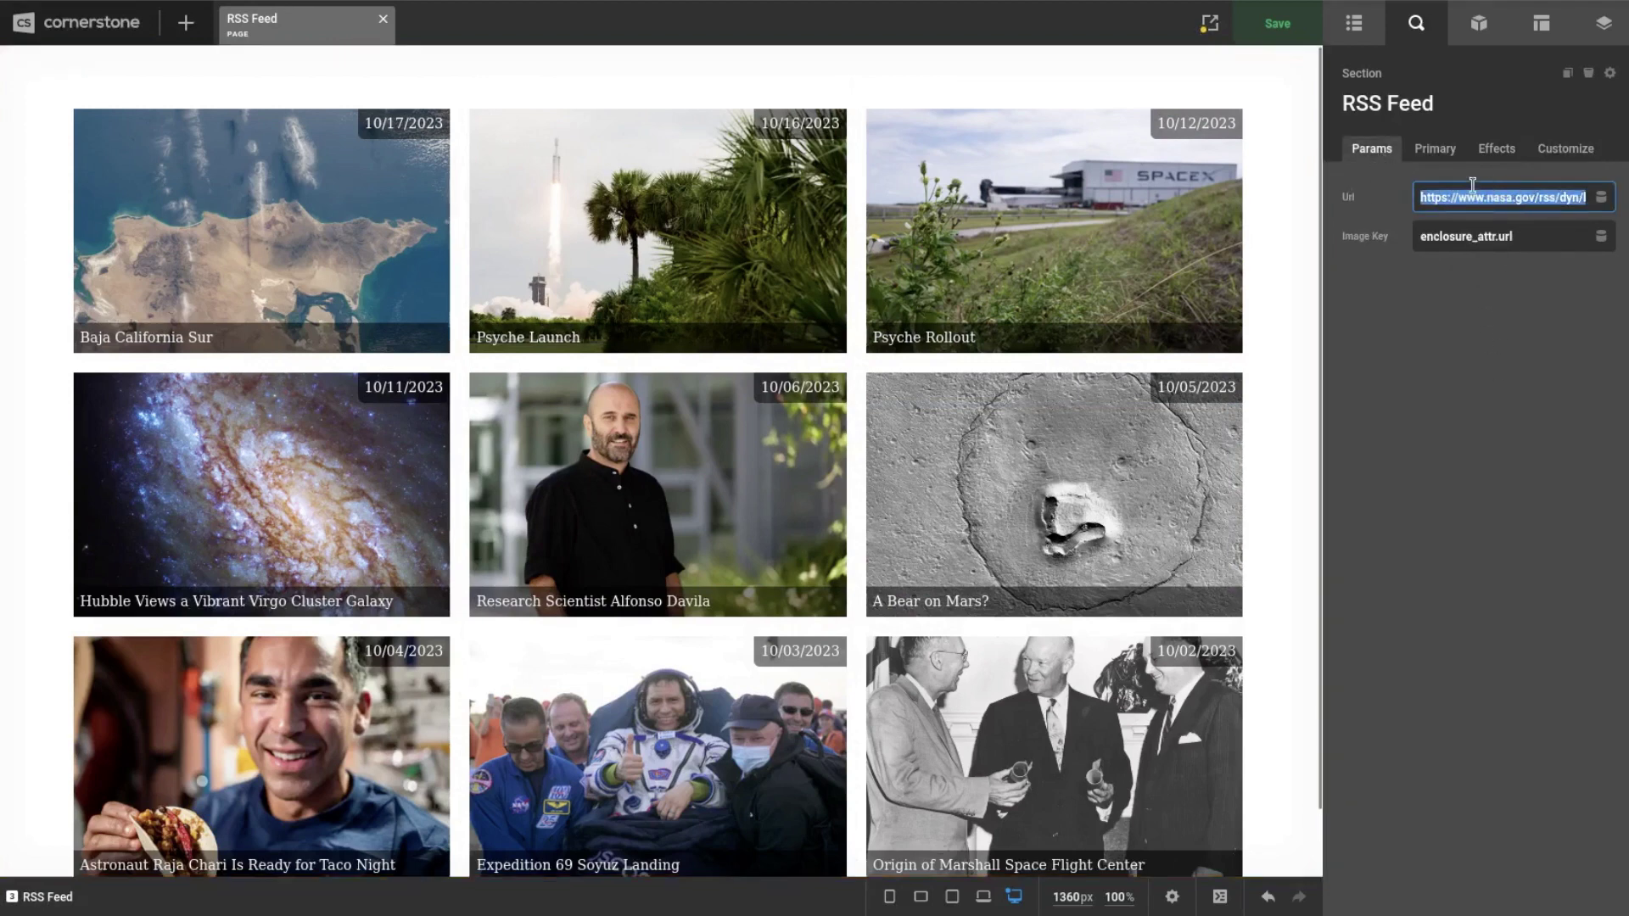
click(1583, 160)
scroll(1450, 408, down, 2)
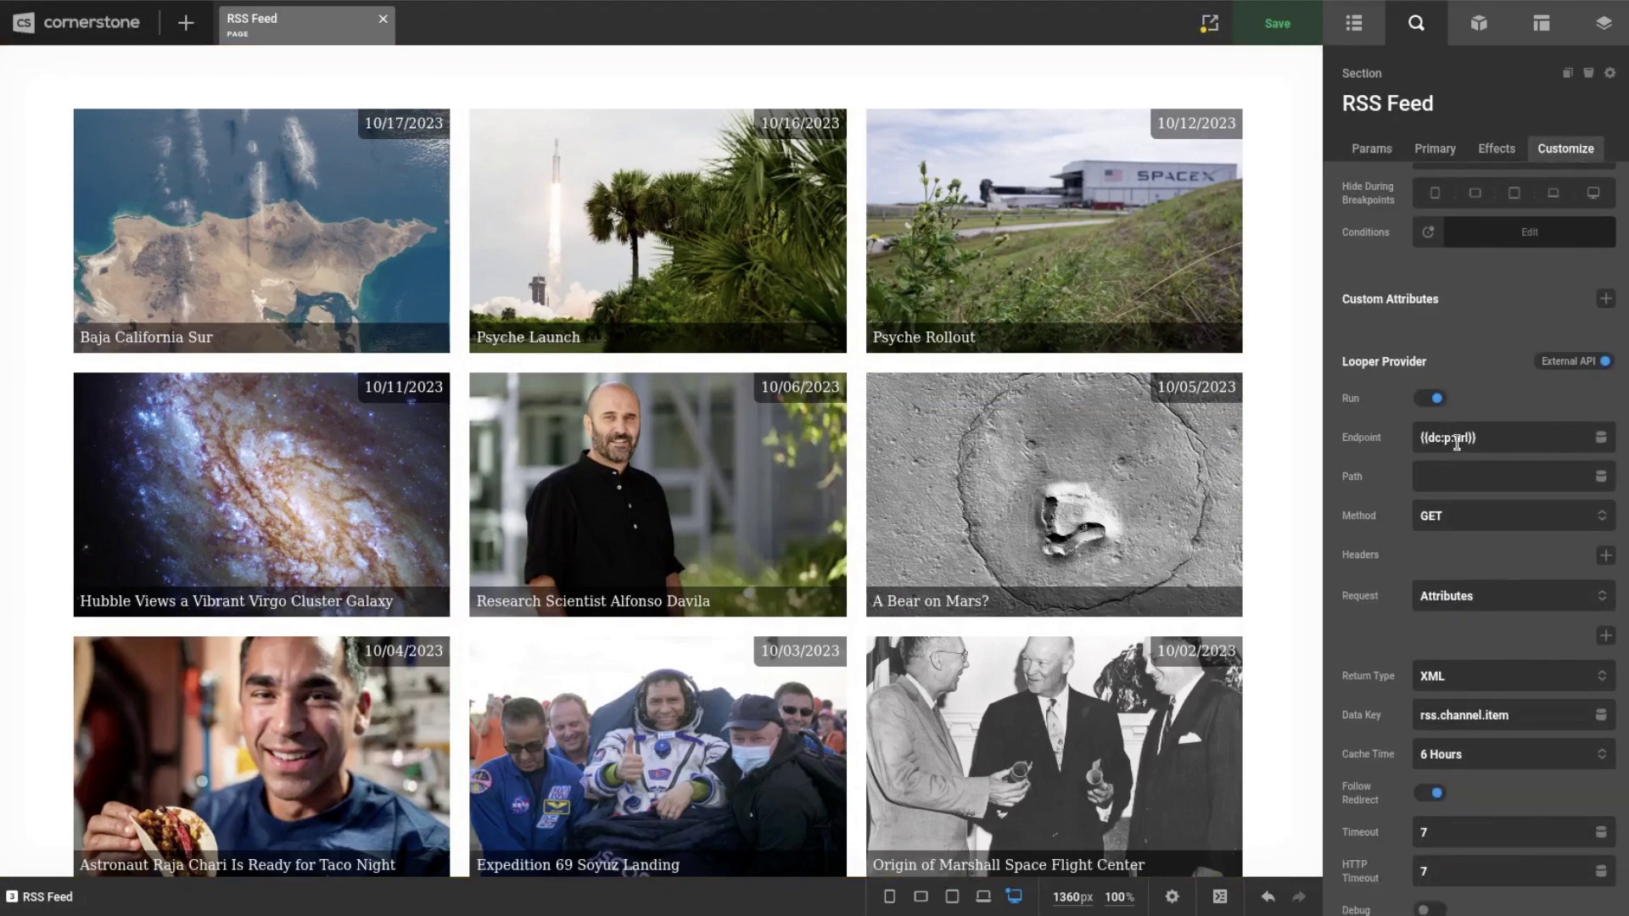
scroll(1425, 501, down, 1)
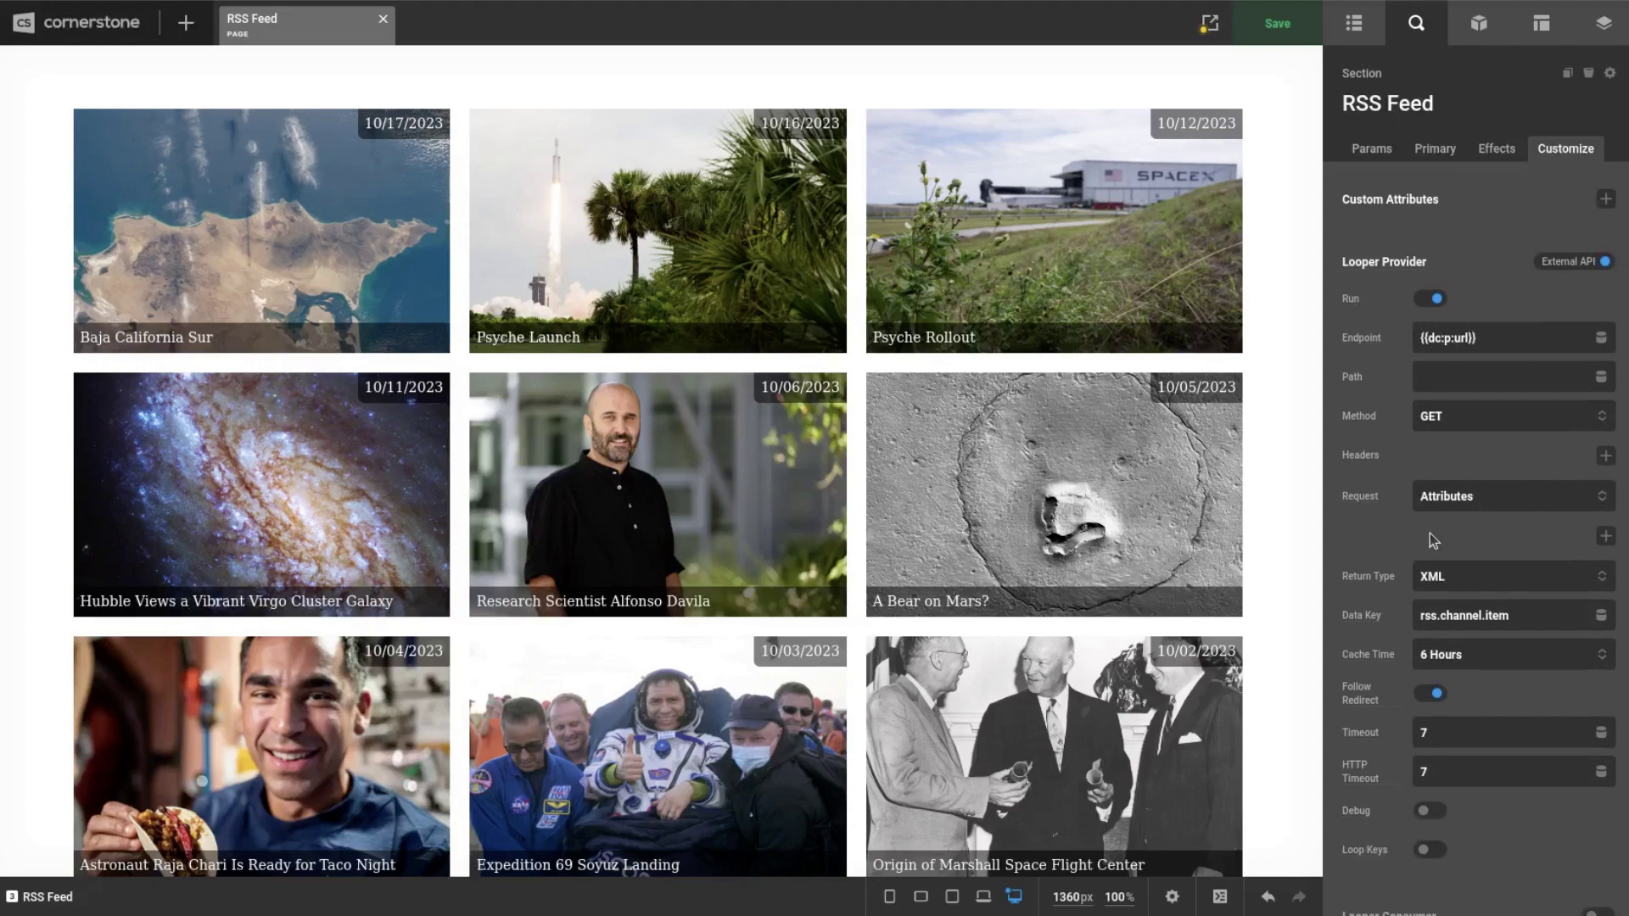
click(1430, 577)
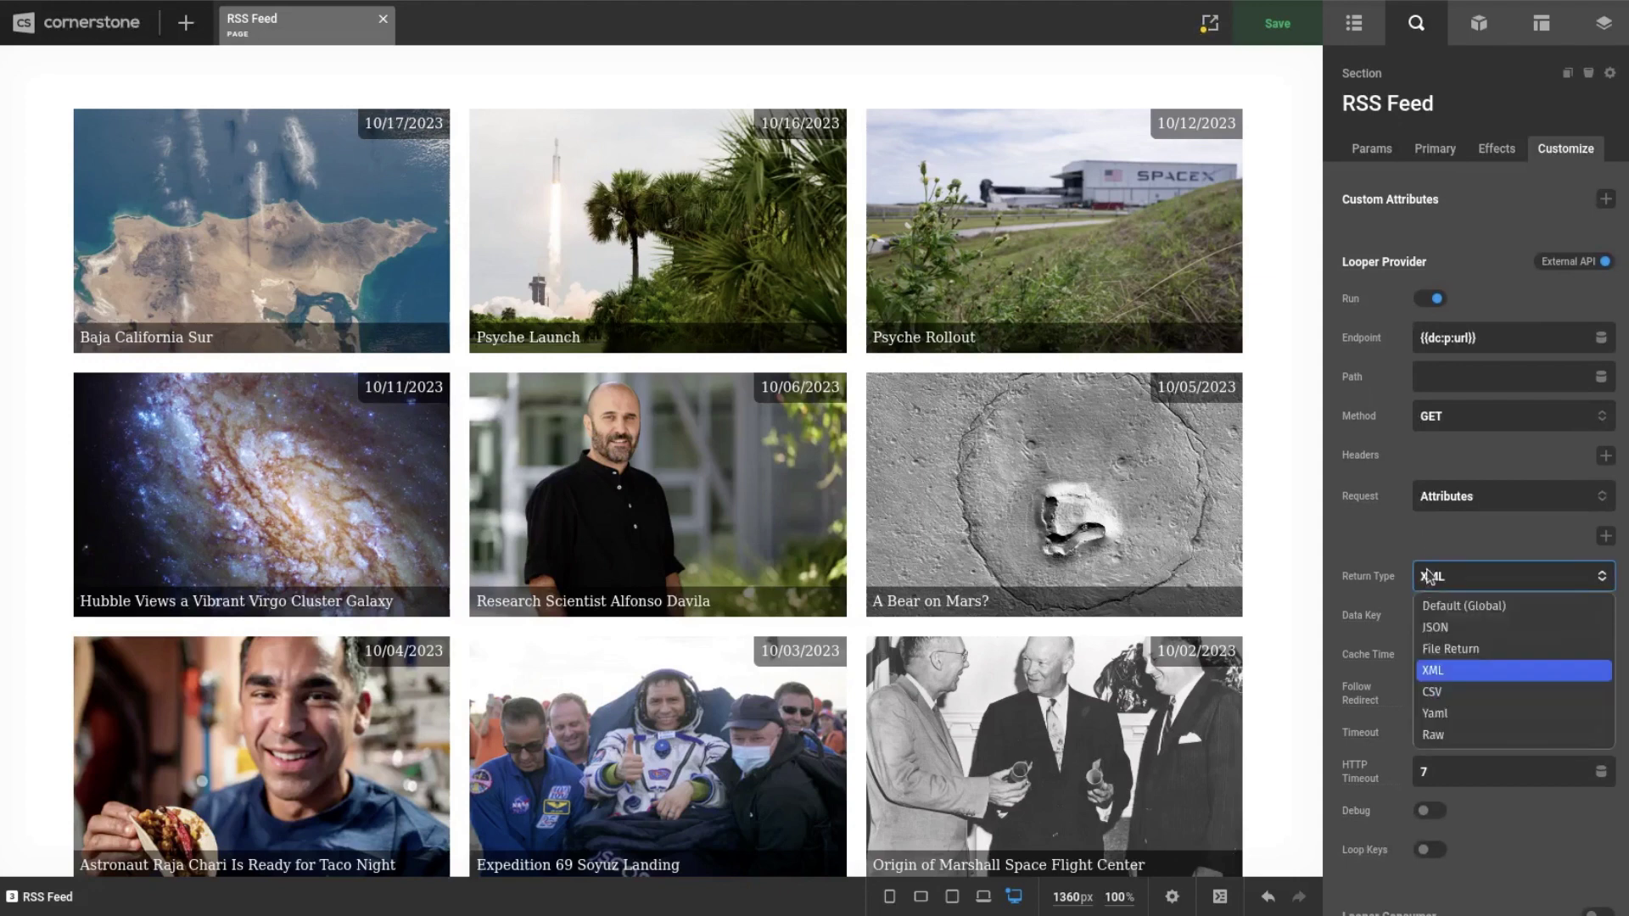
click(1430, 577)
click(1430, 577)
click(1461, 581)
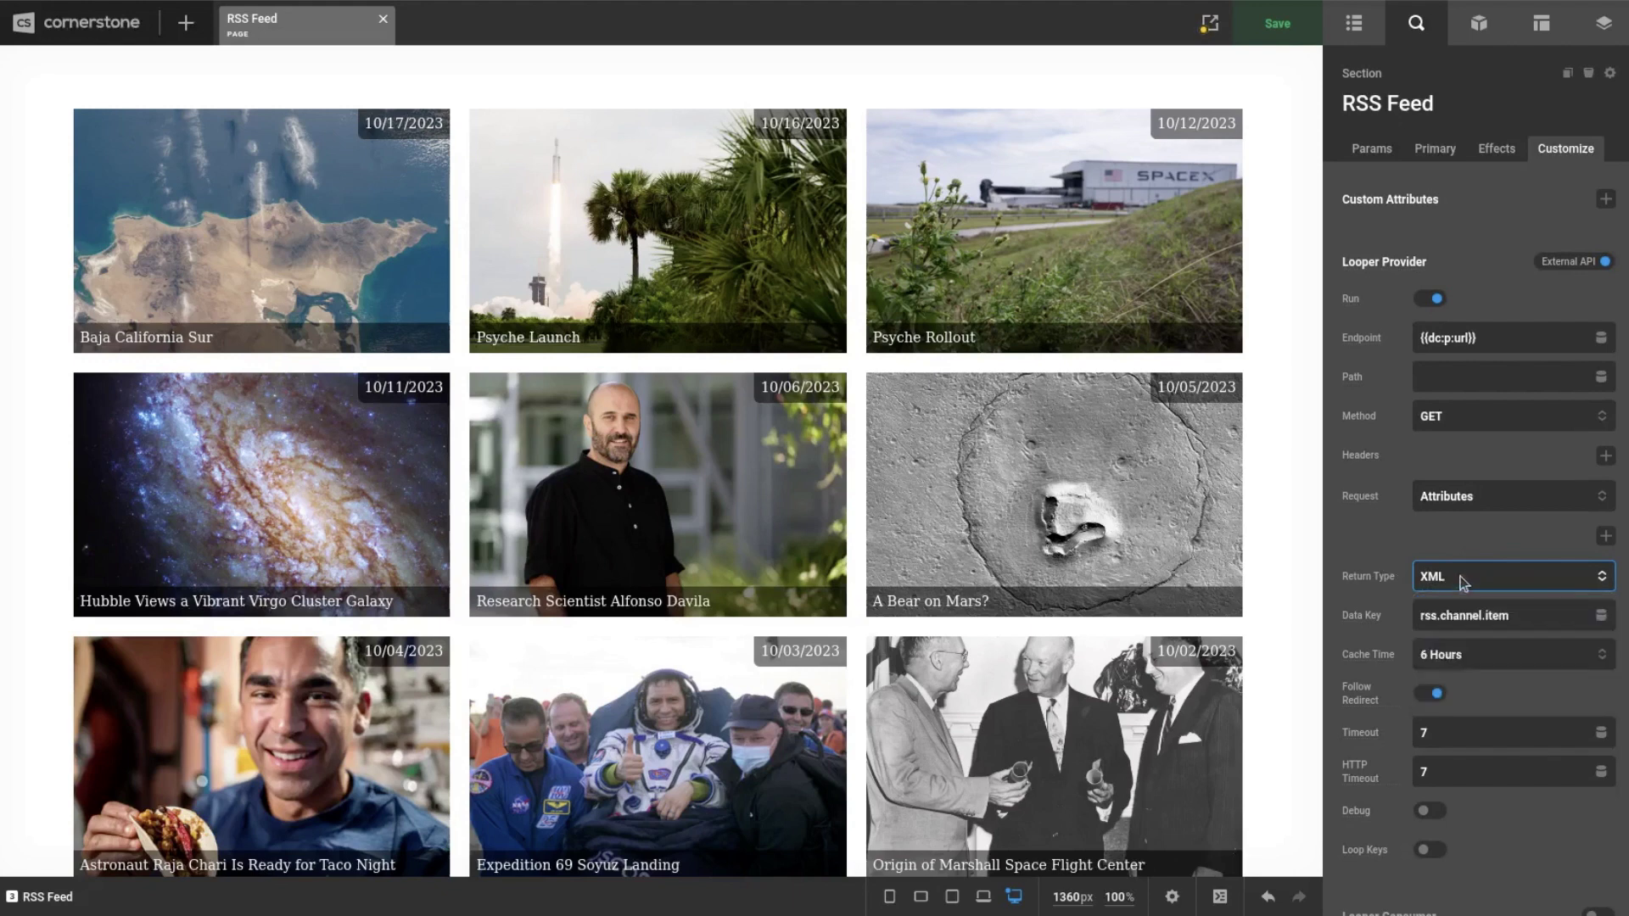
double_click(1439, 618)
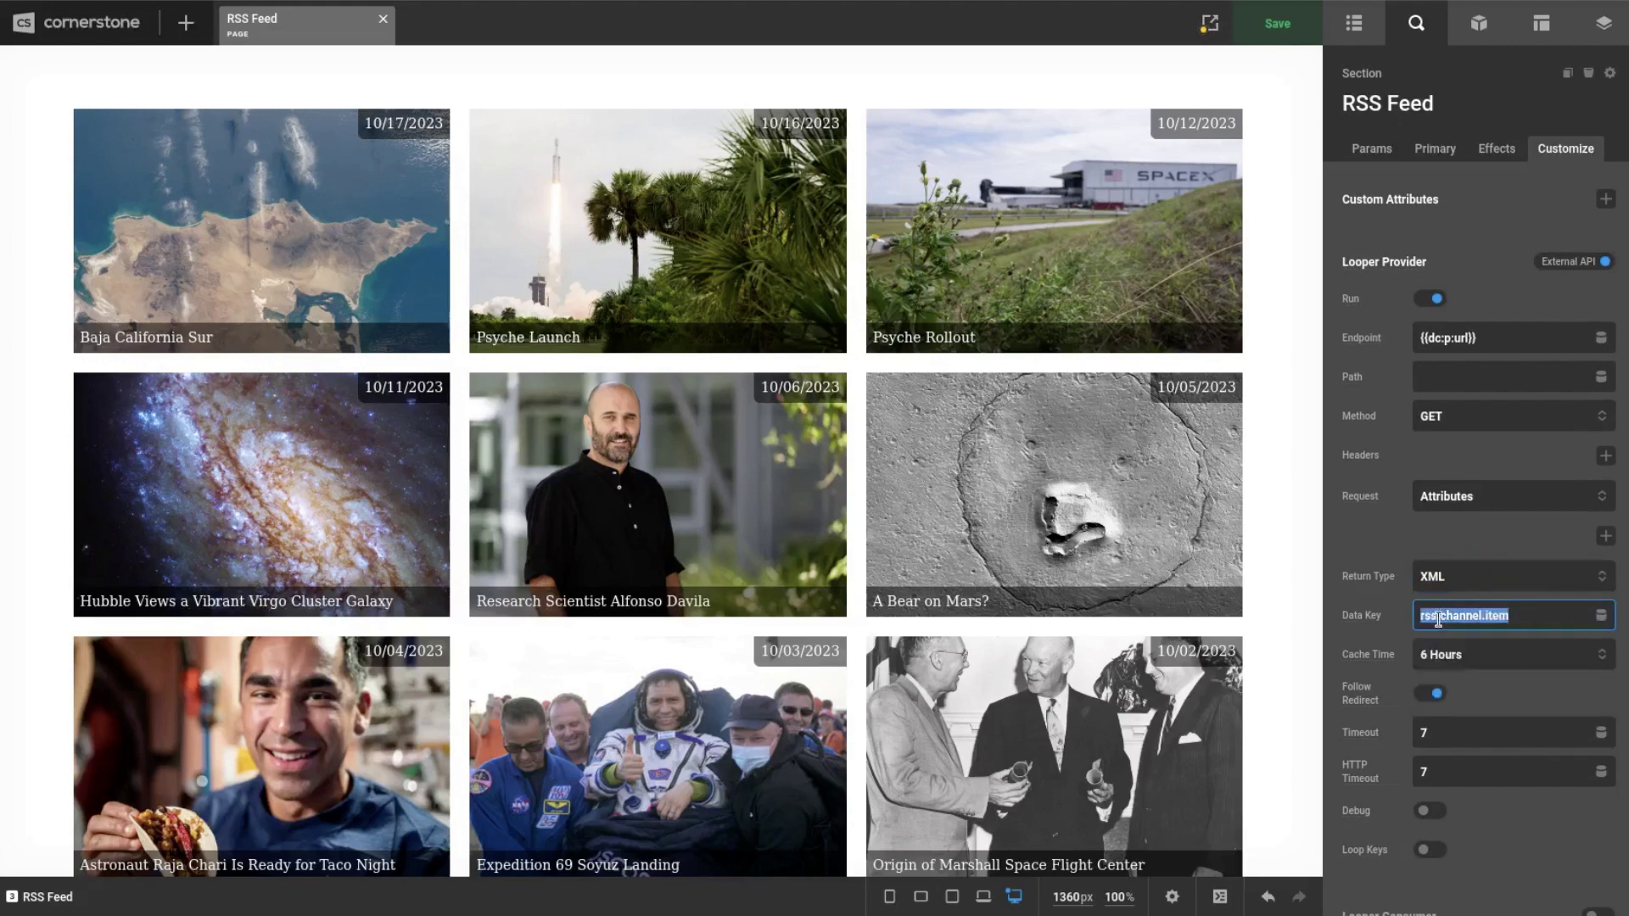
click(1437, 620)
double_click(1430, 614)
double_click(1432, 617)
double_click(1471, 616)
double_click(1503, 615)
click(1373, 150)
click(1560, 145)
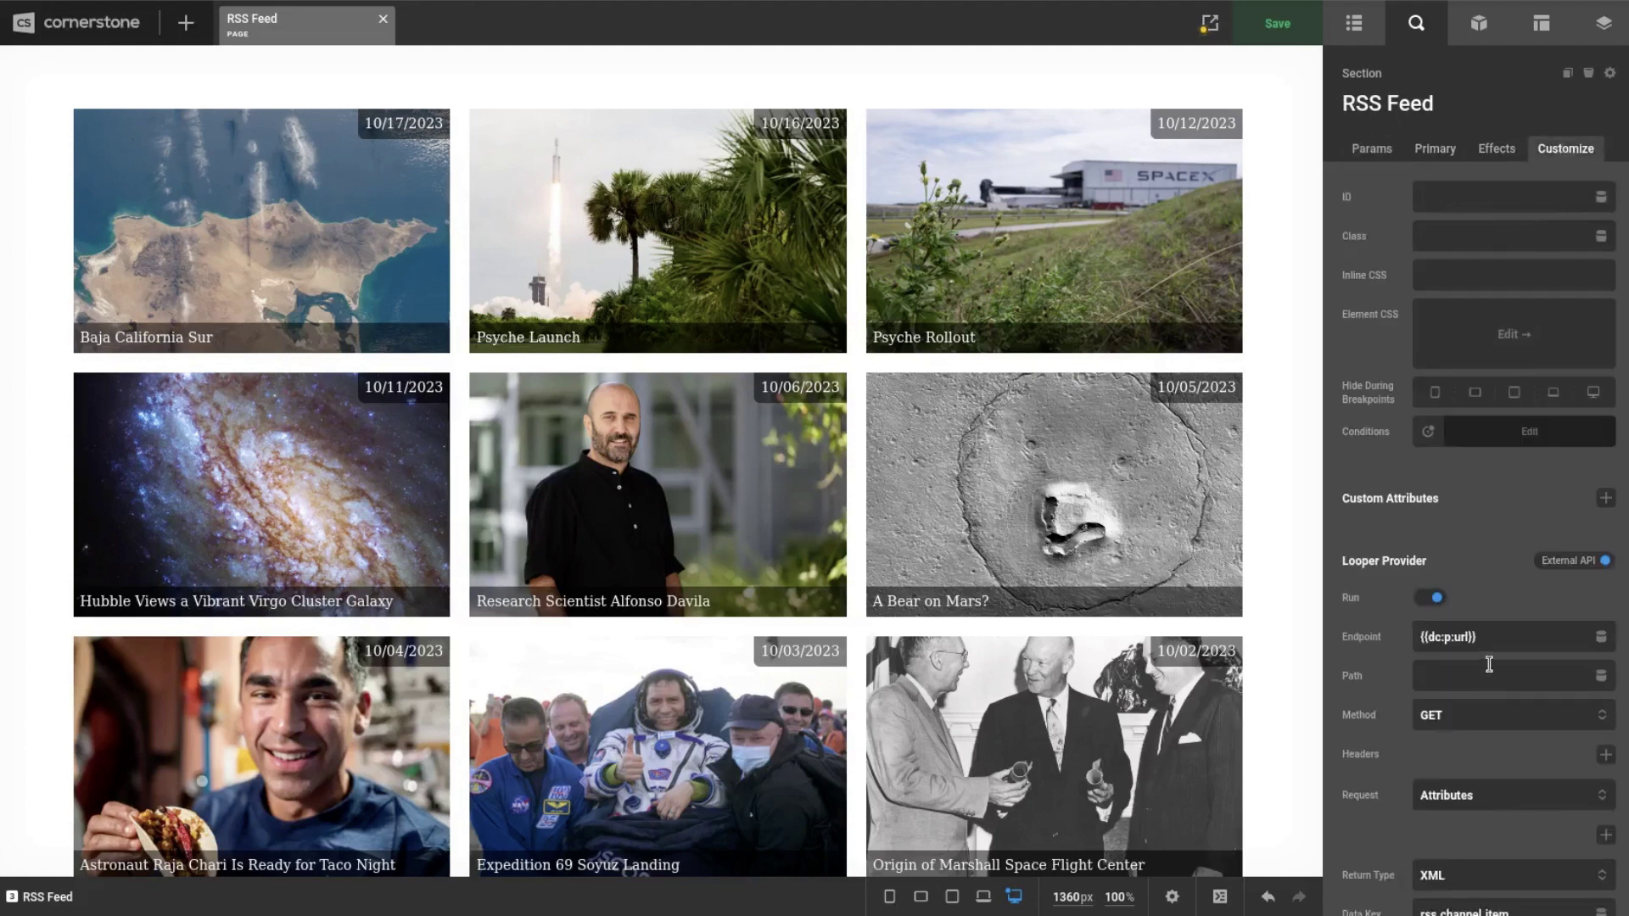
scroll(1404, 458, down, 3)
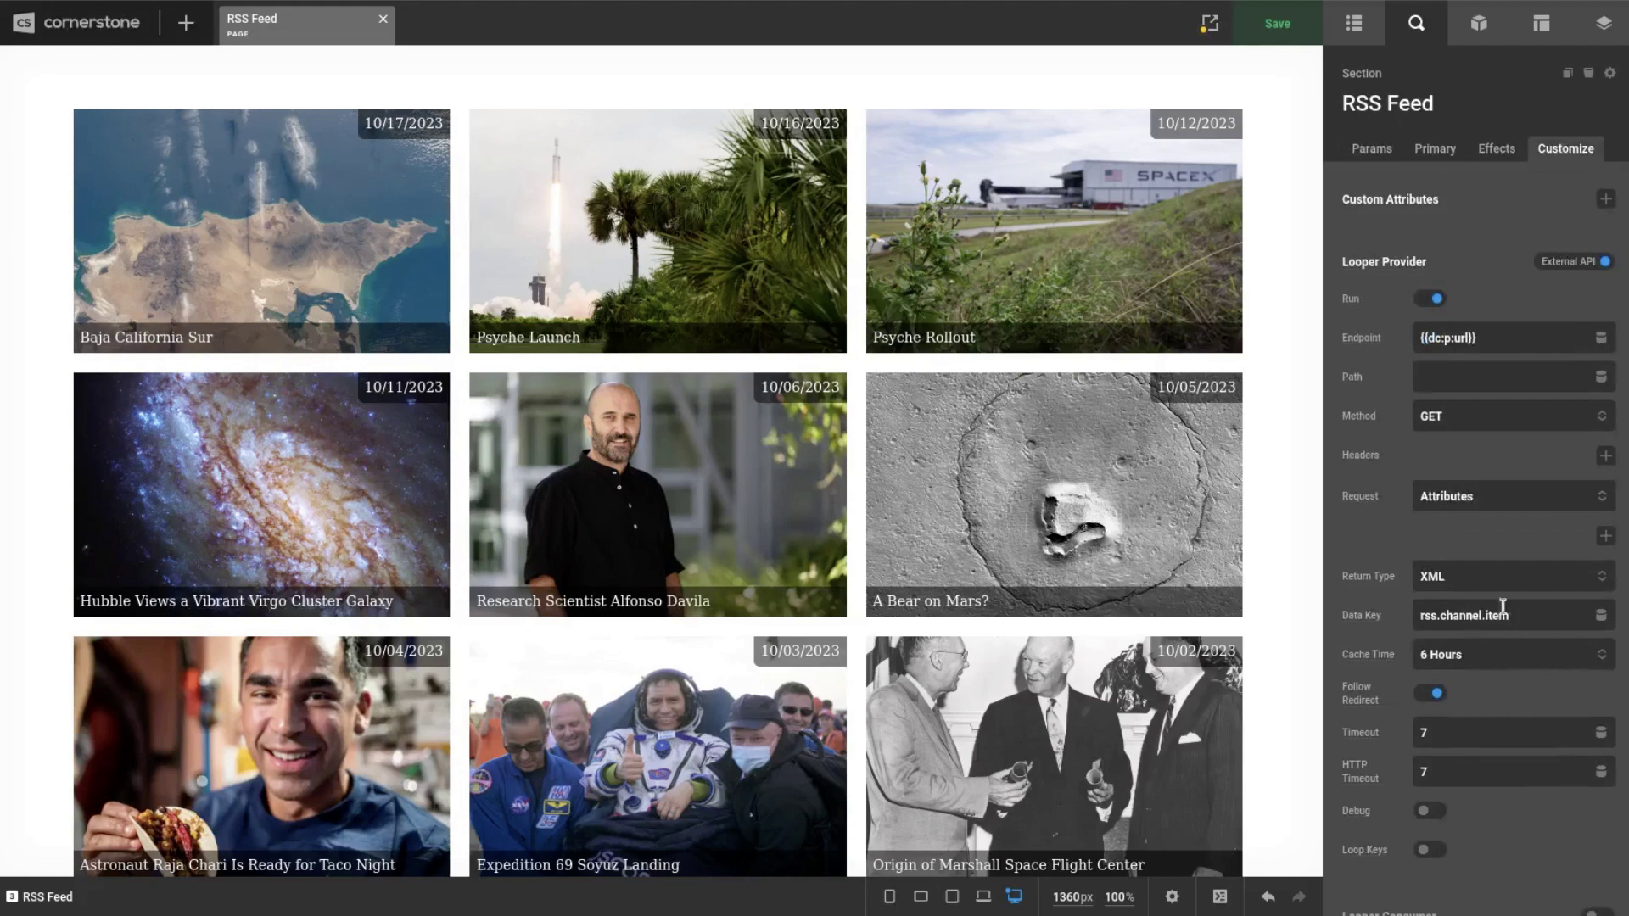
- Add an API Tester element below the NASA card grid via an 'api tester' search
click(1355, 32)
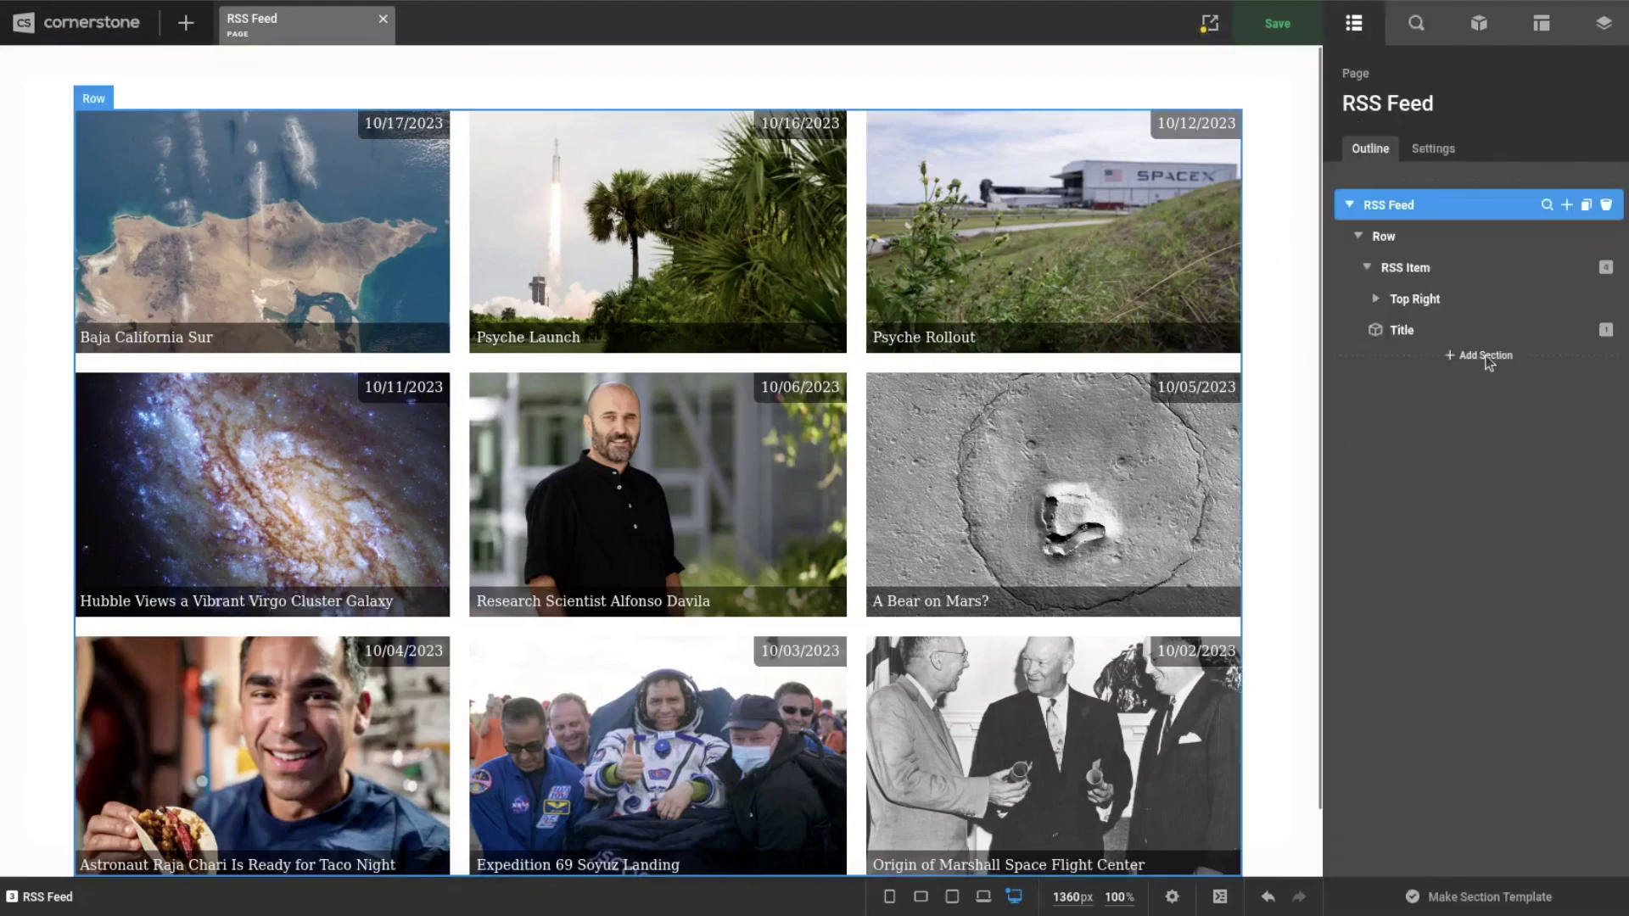
click(1483, 39)
text(api tester)
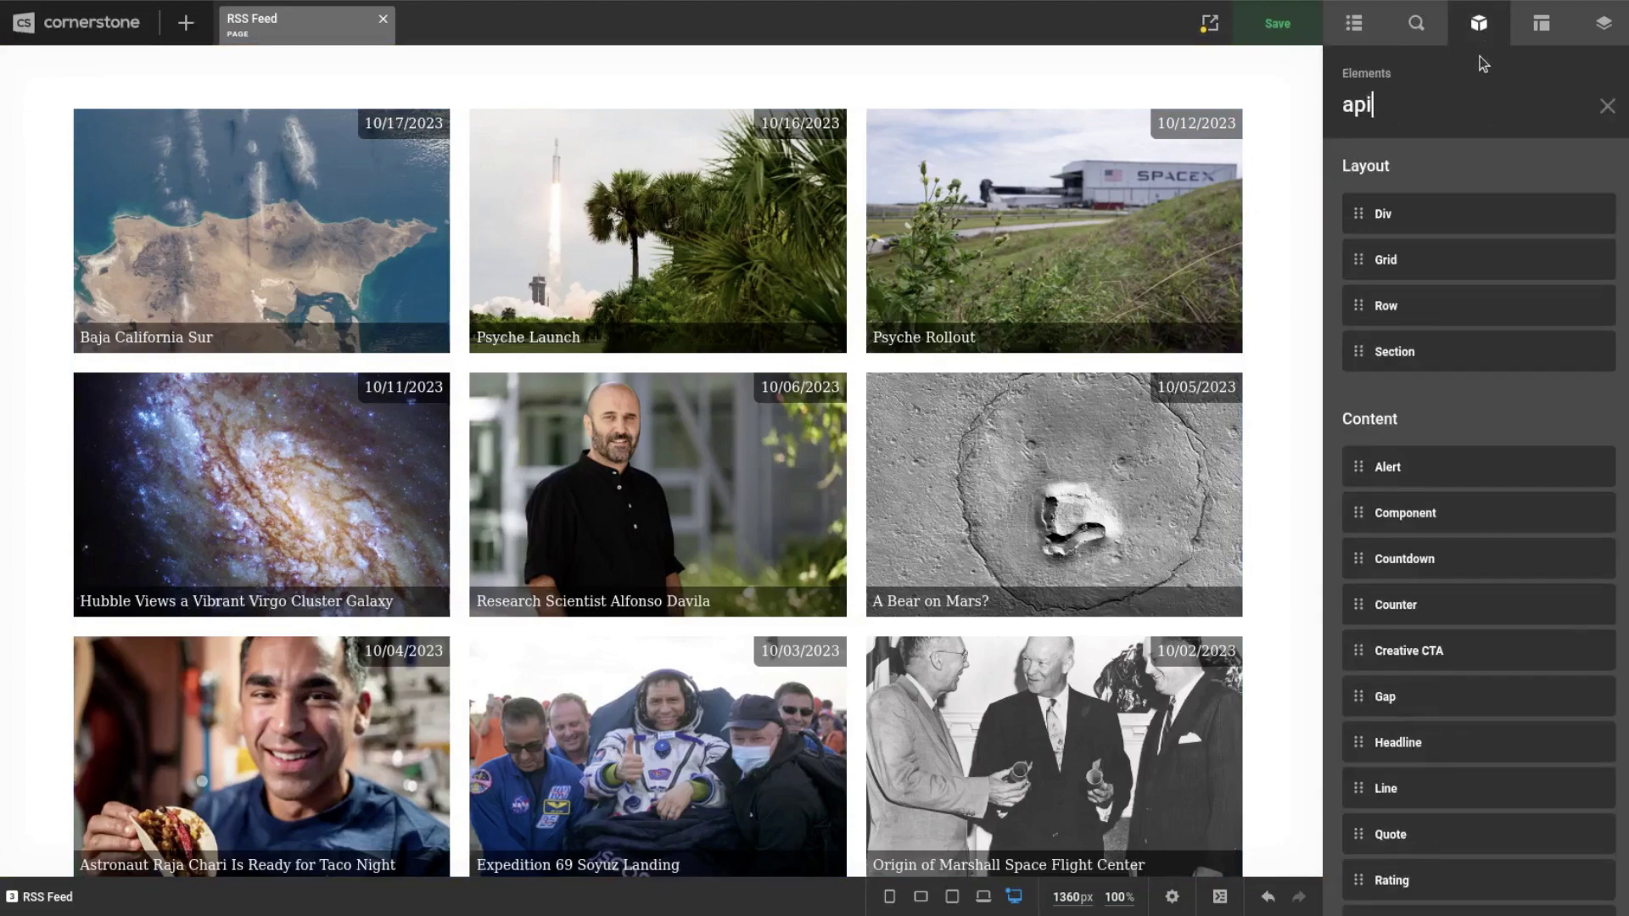
click(1574, 223)
scroll(1189, 397, down, 4)
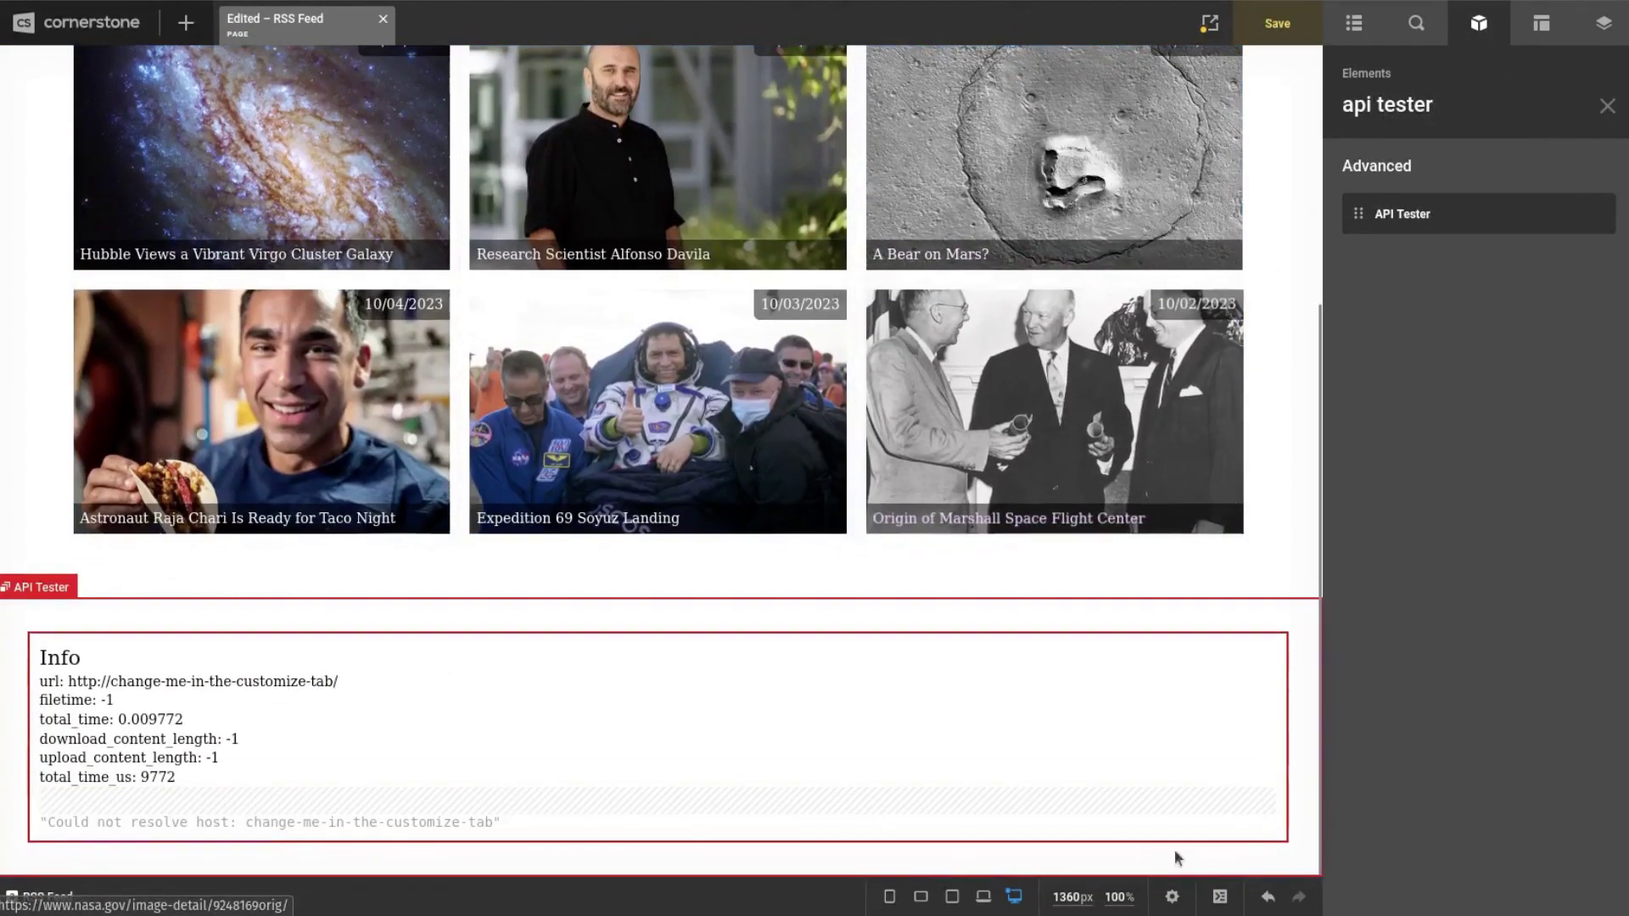
click(1301, 740)
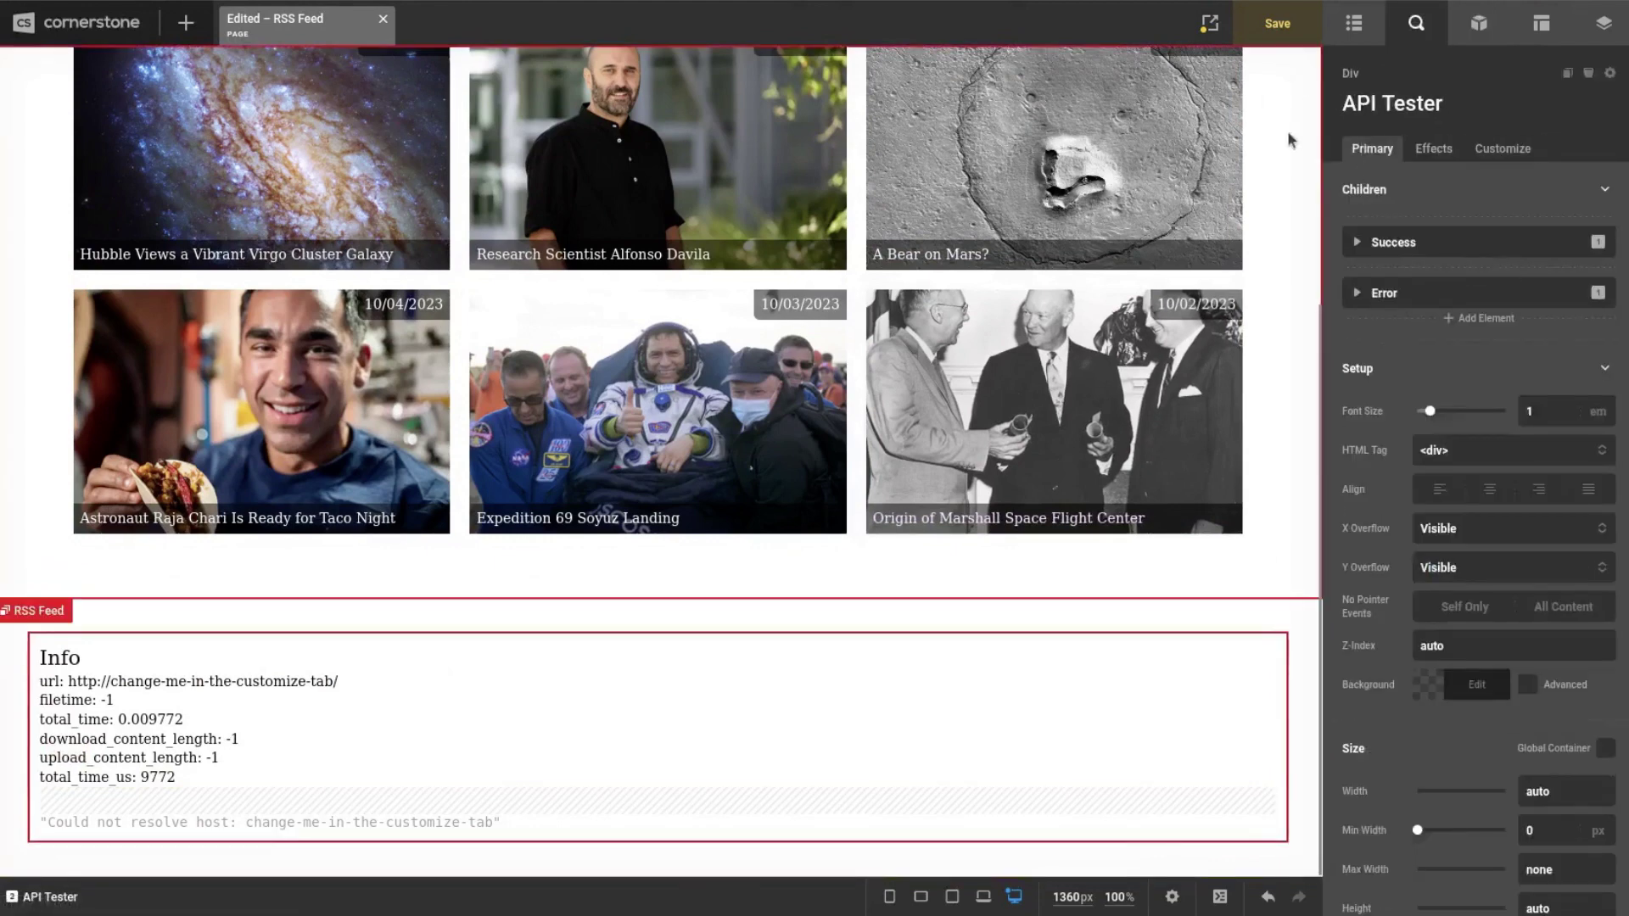
- Copy the RSS Feed's NASA URL and select the API Tester's placeholder endpoint
click(1274, 181)
click(1565, 151)
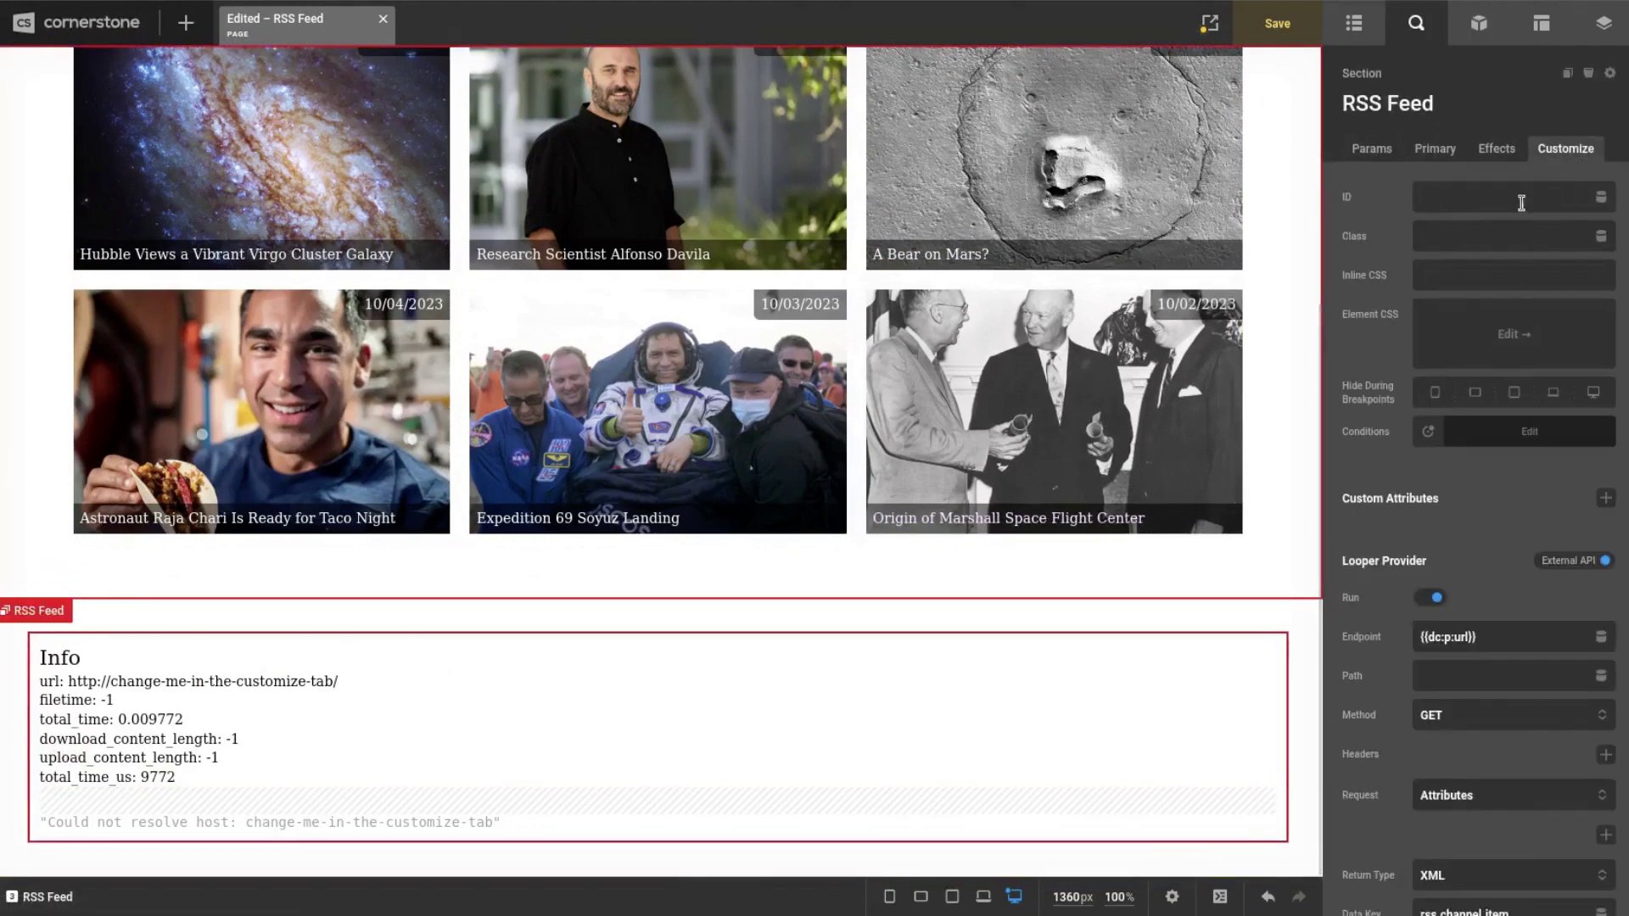
click(1379, 160)
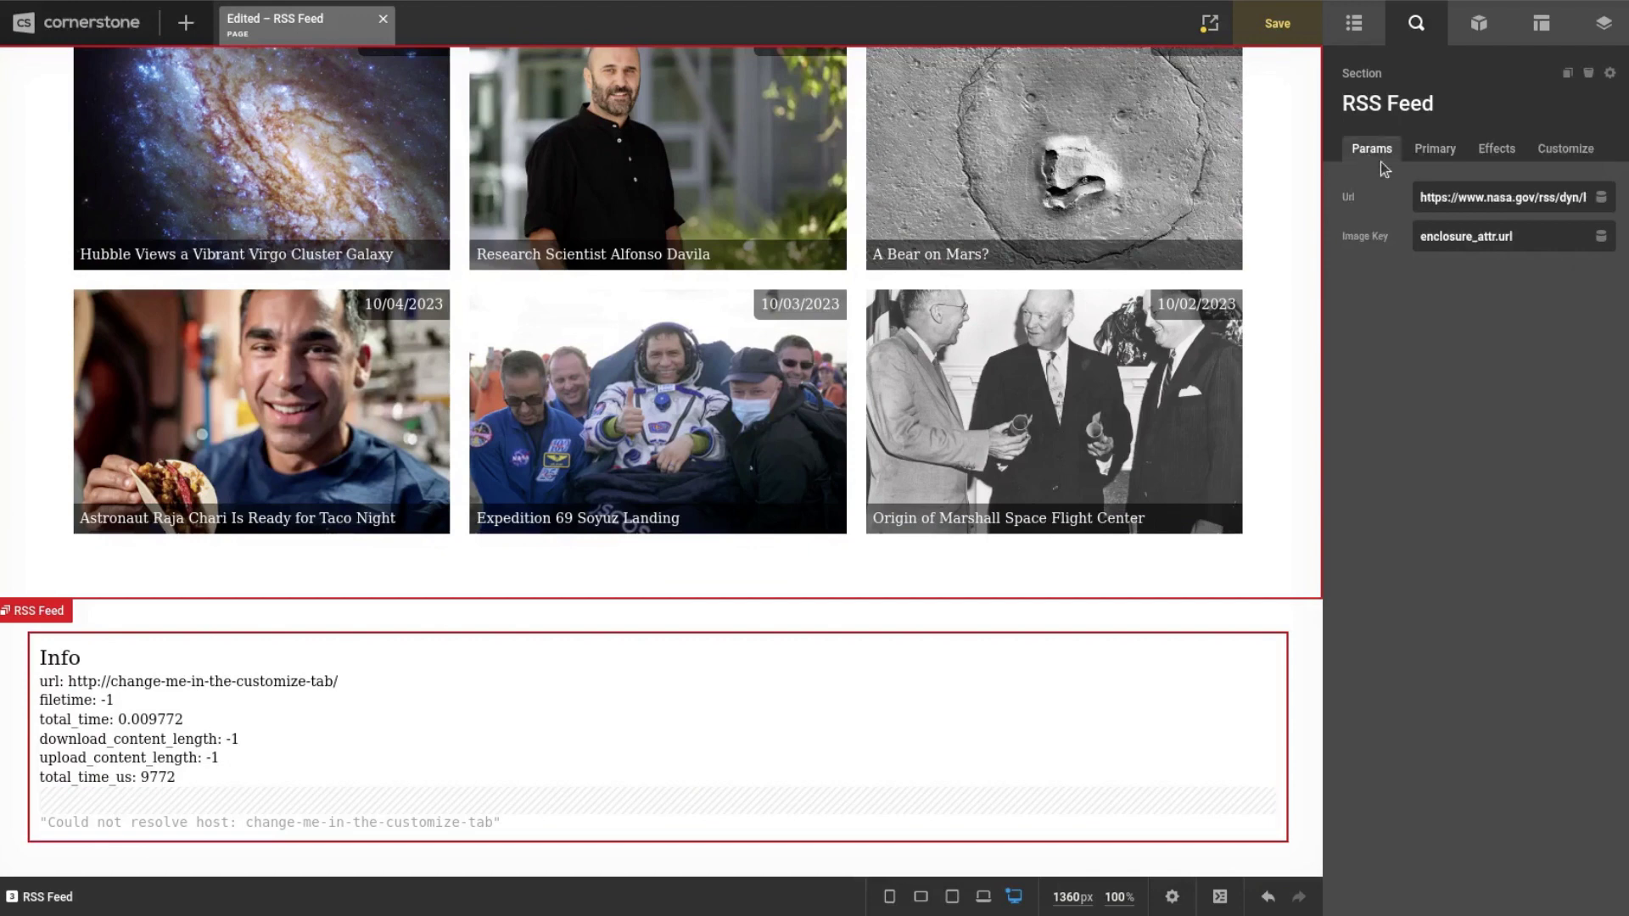
triple_click(1510, 200)
click(1303, 626)
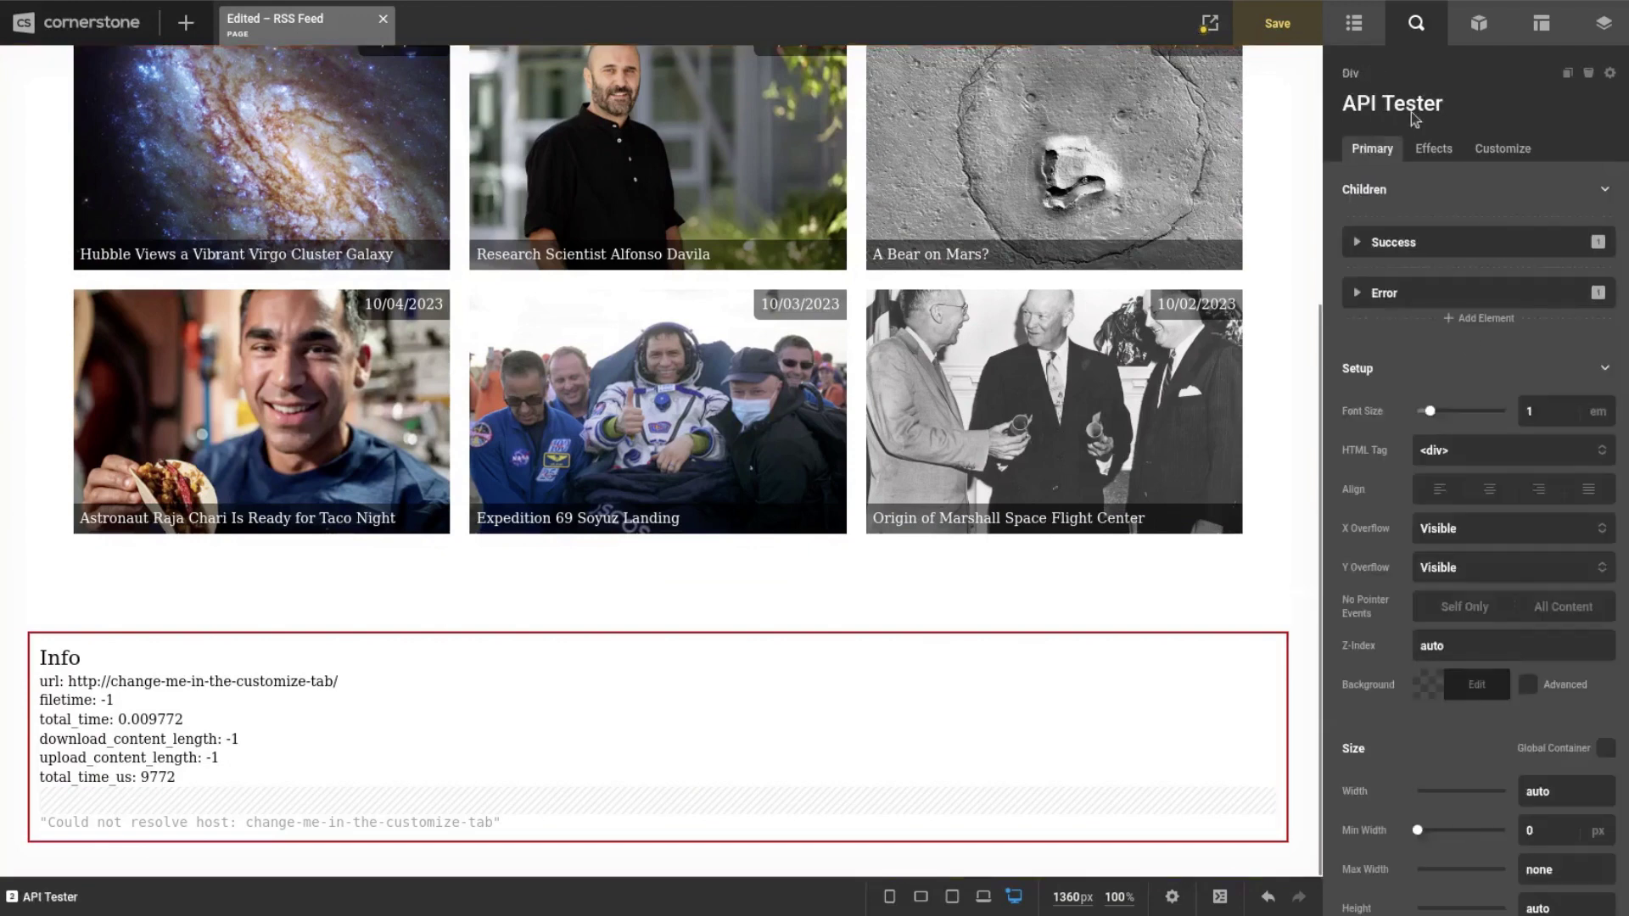
click(1506, 150)
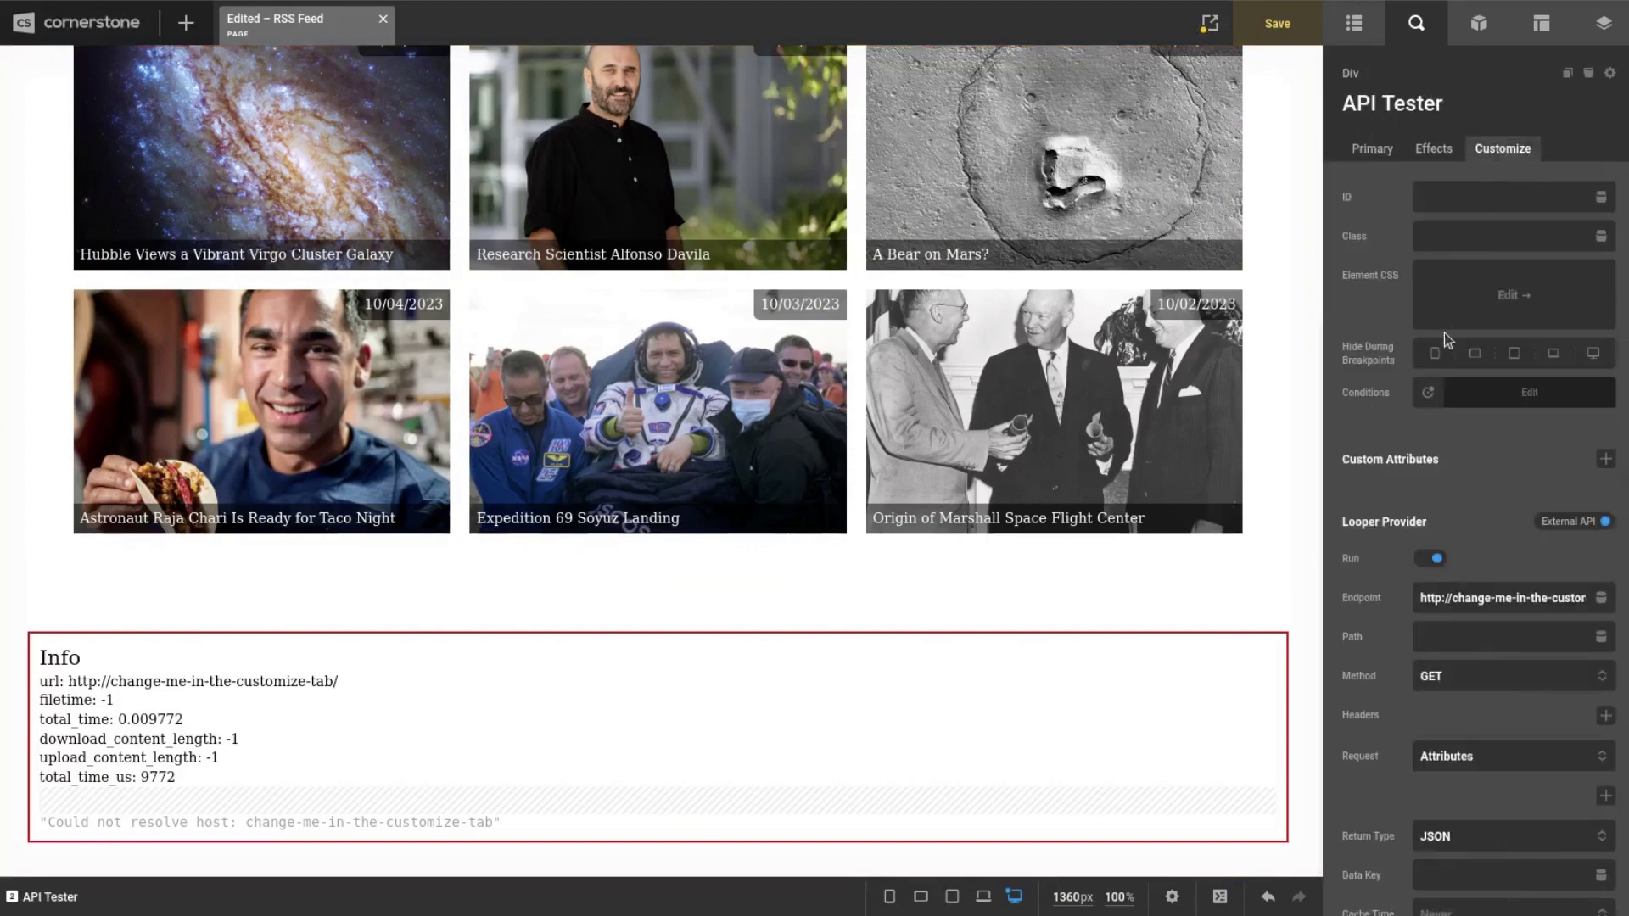
triple_click(1446, 601)
- Paste the NASA feed URL as the API Tester endpoint and set Return Type to XML
key(ctrl+v)
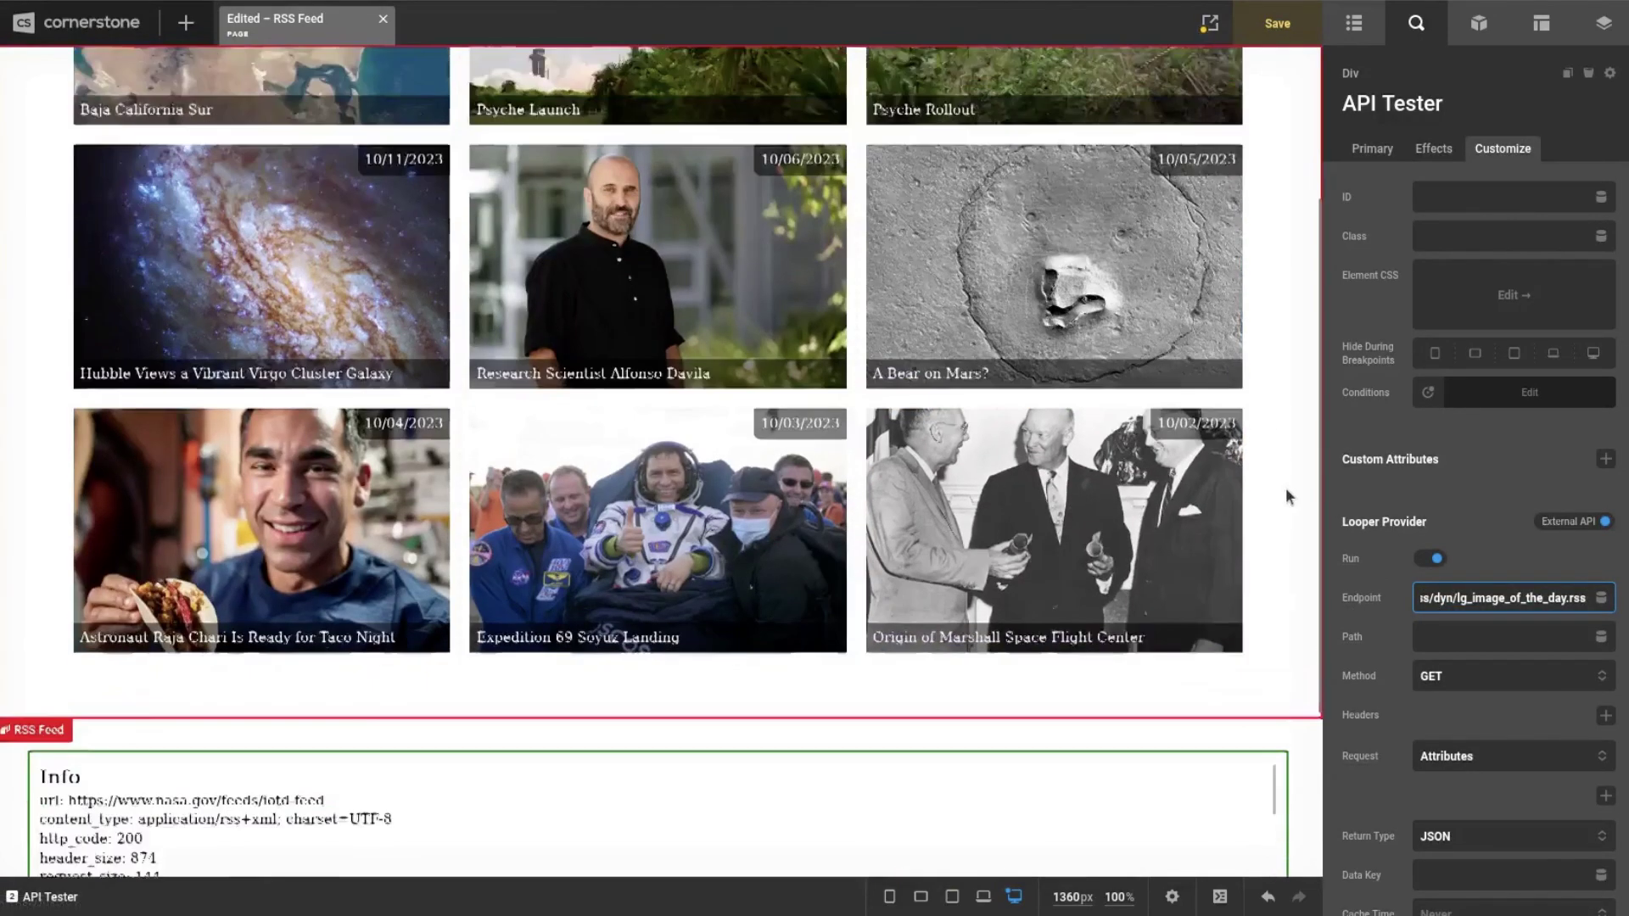
scroll(1286, 497, down, 2)
scroll(1425, 606, down, 3)
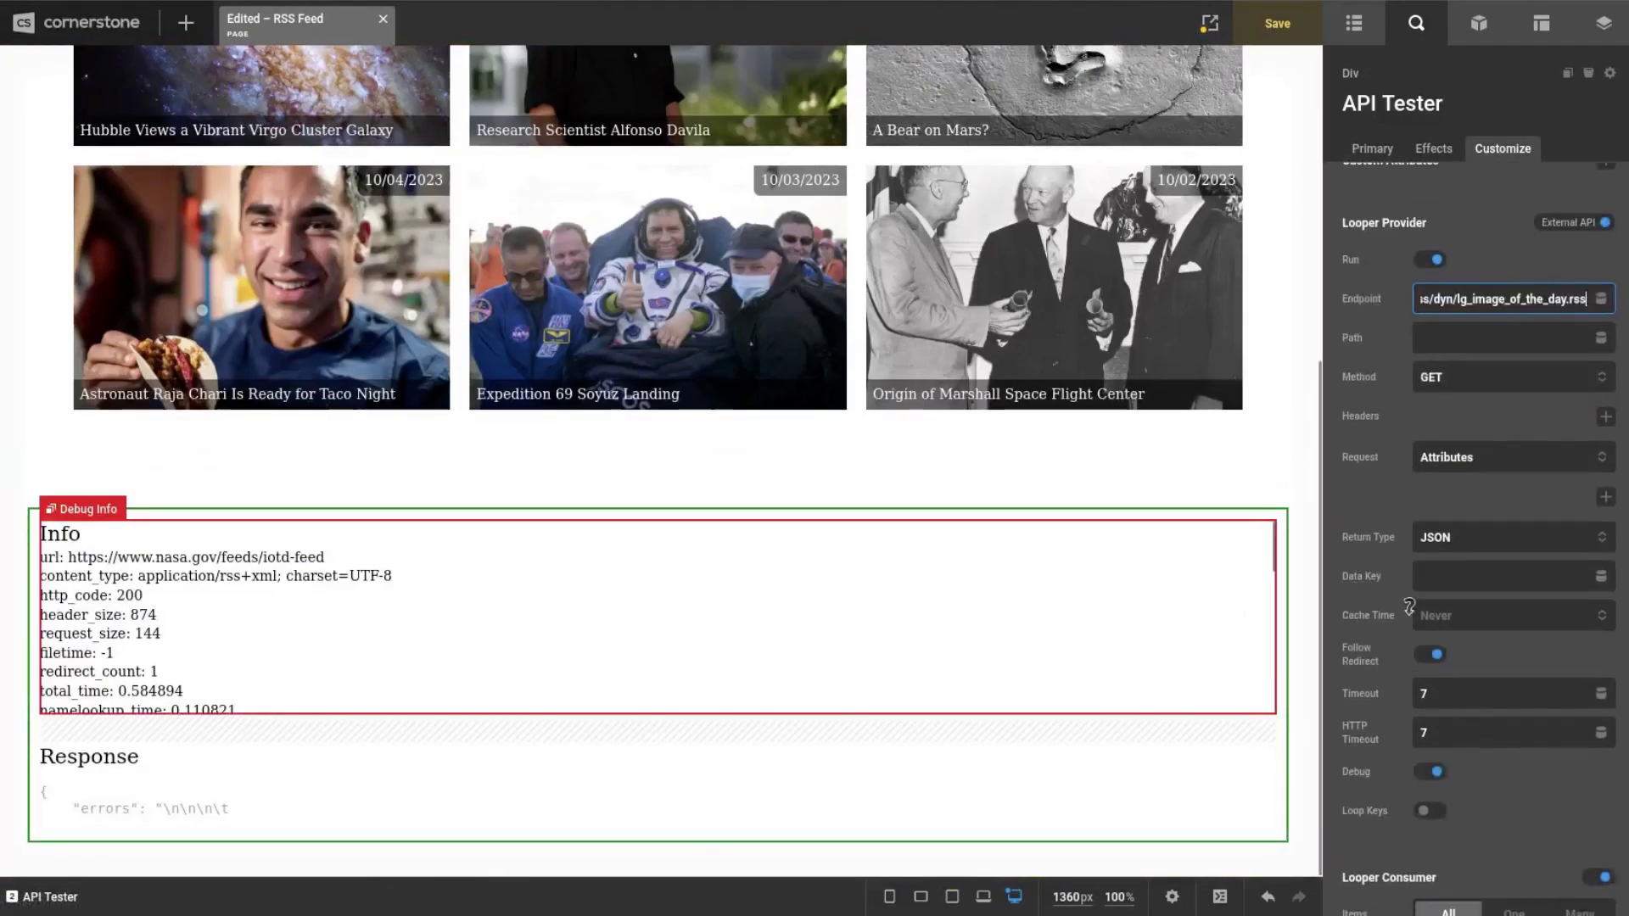
click(1442, 537)
click(1438, 651)
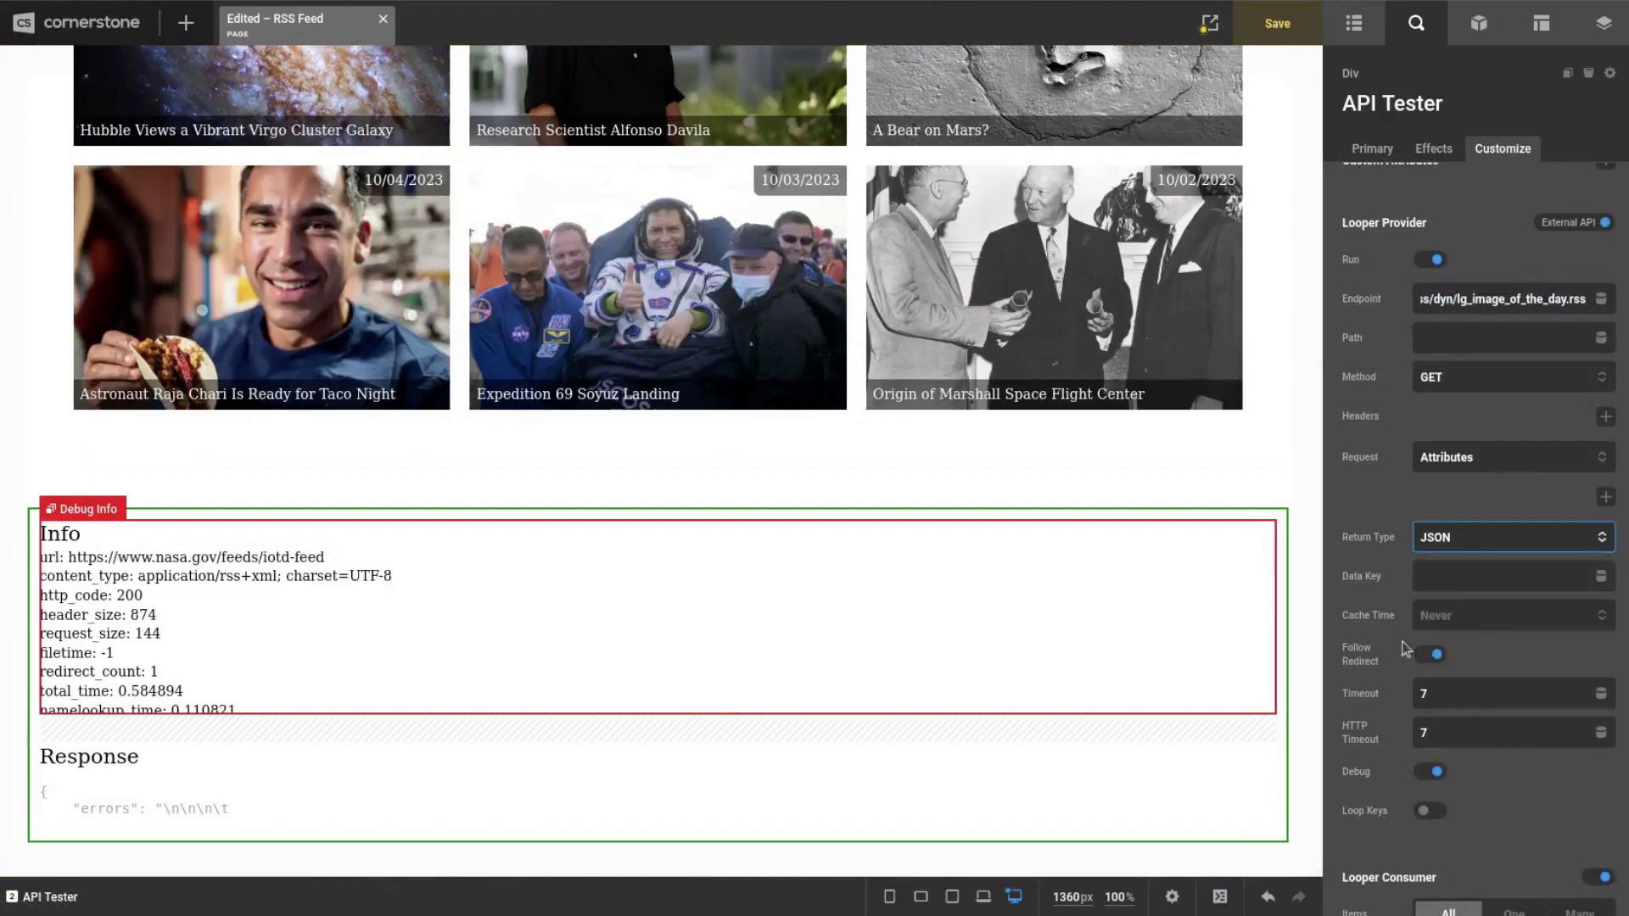
- Inspect the Raw Content element showing the parsed rss.channel.item response
scroll(1394, 599, down, 2)
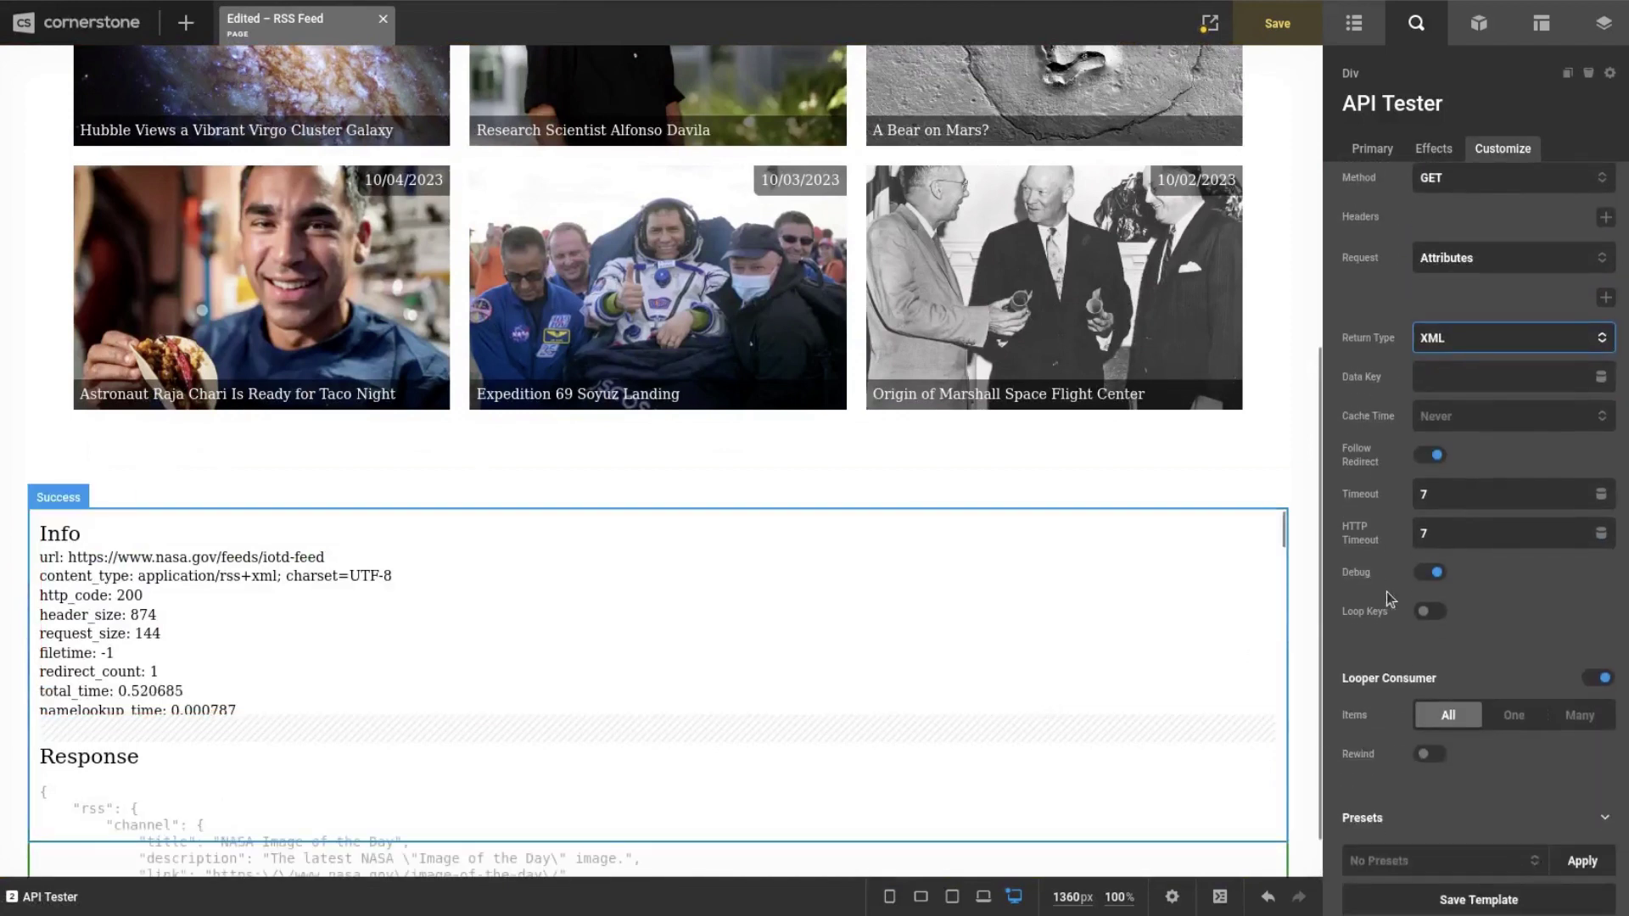
scroll(1187, 516, down, 2)
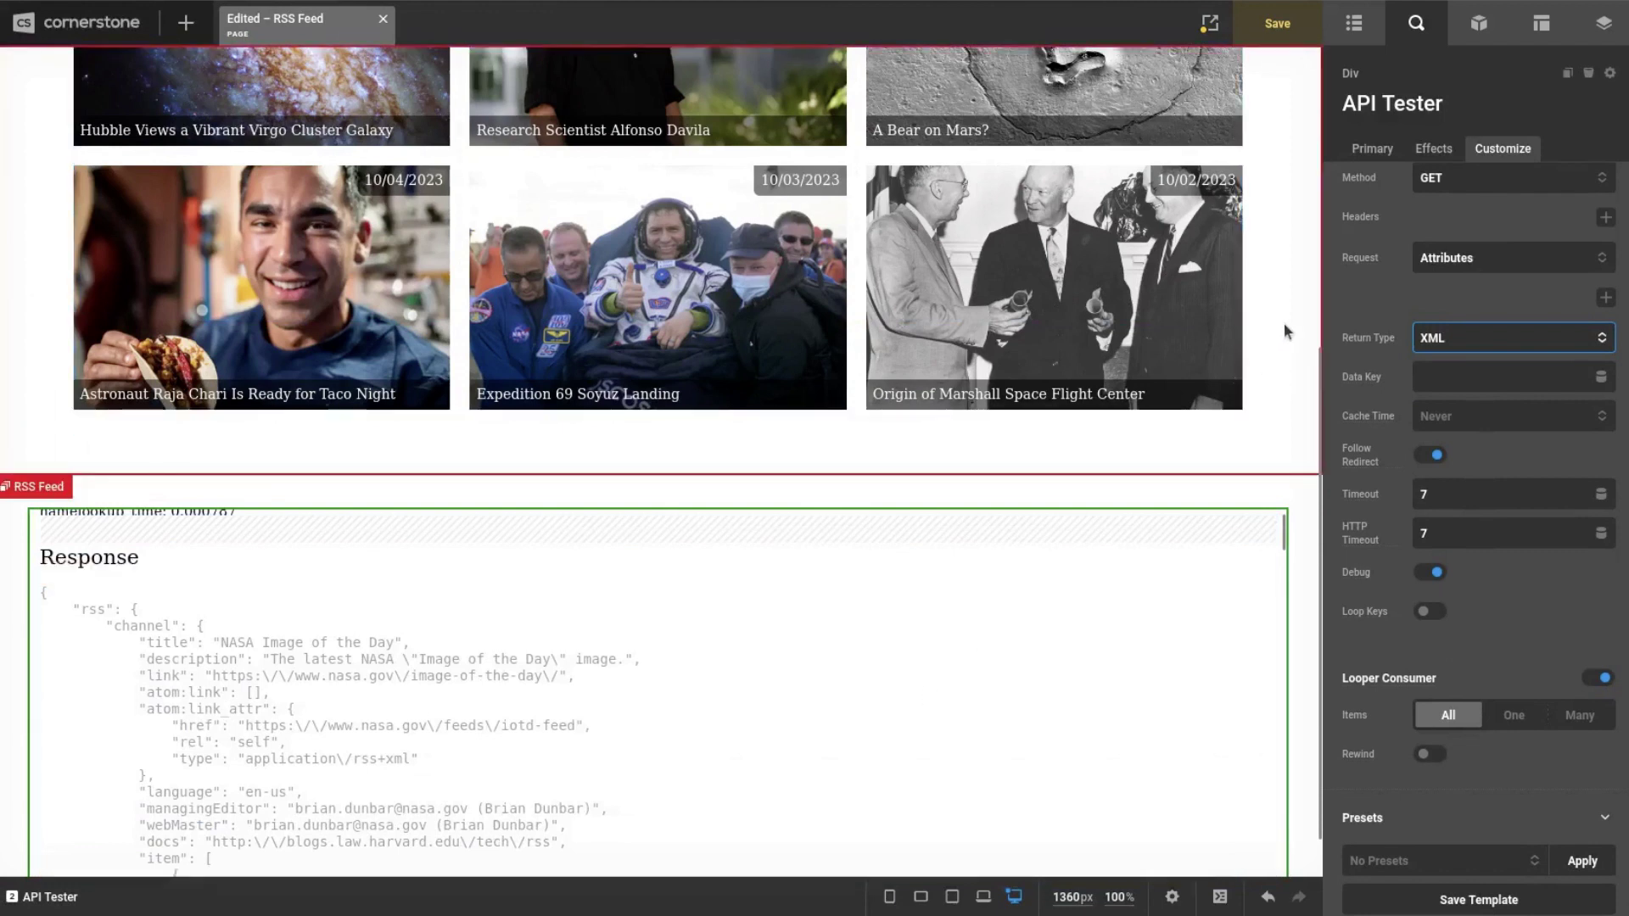
scroll(1284, 323, down, 1)
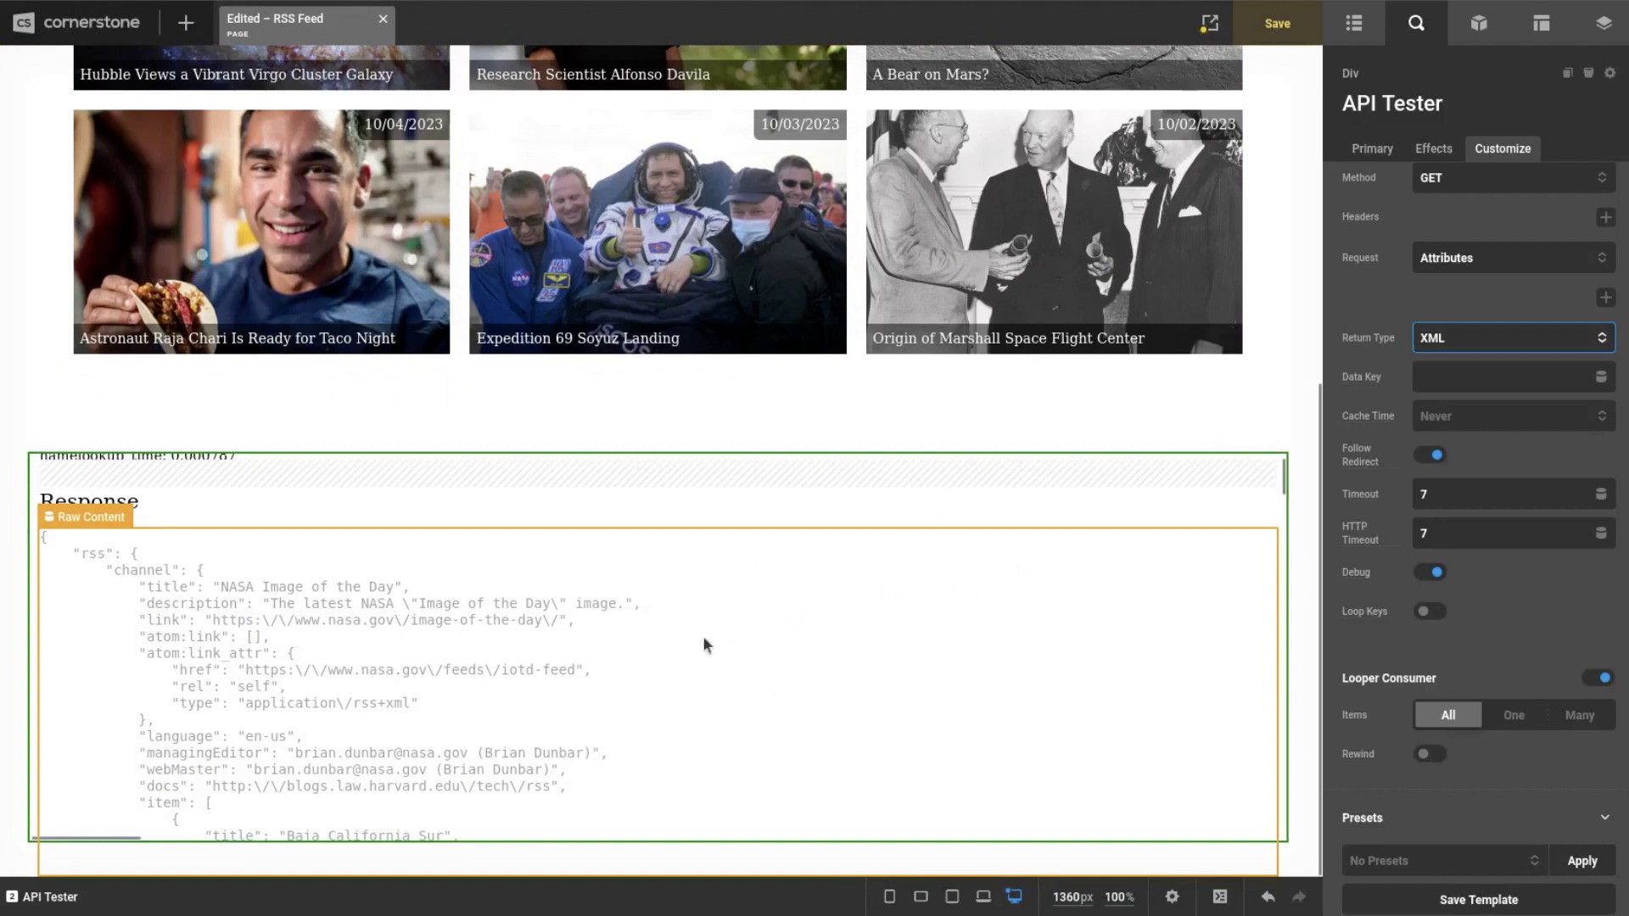
scroll(691, 647, down, 2)
scroll(248, 546, up, 1)
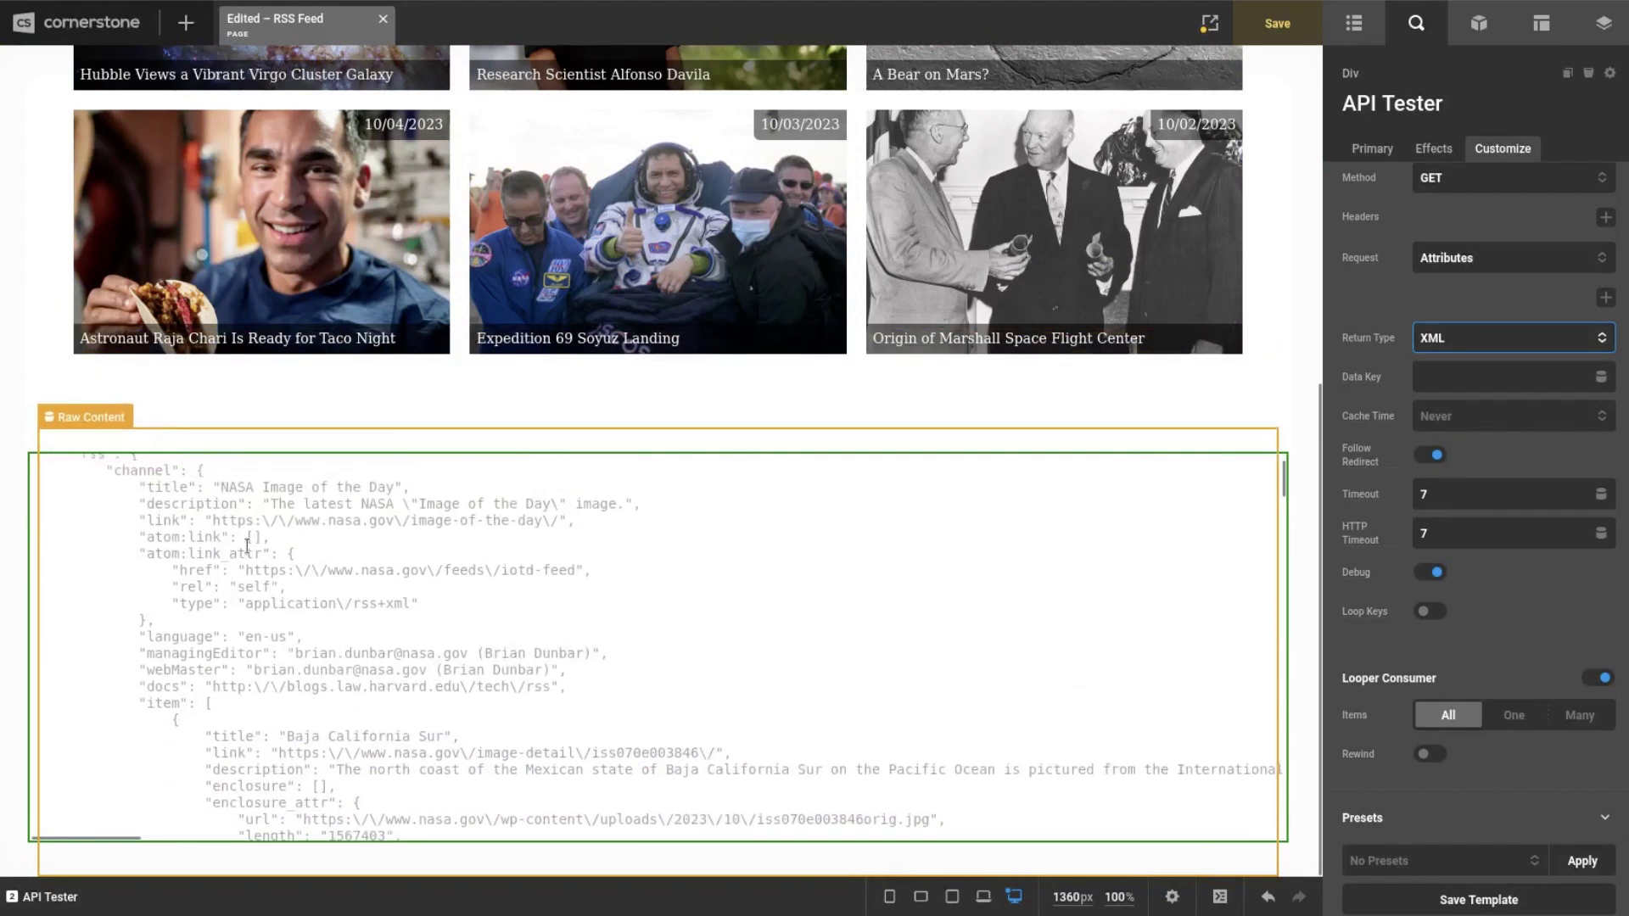
scroll(247, 546, up, 2)
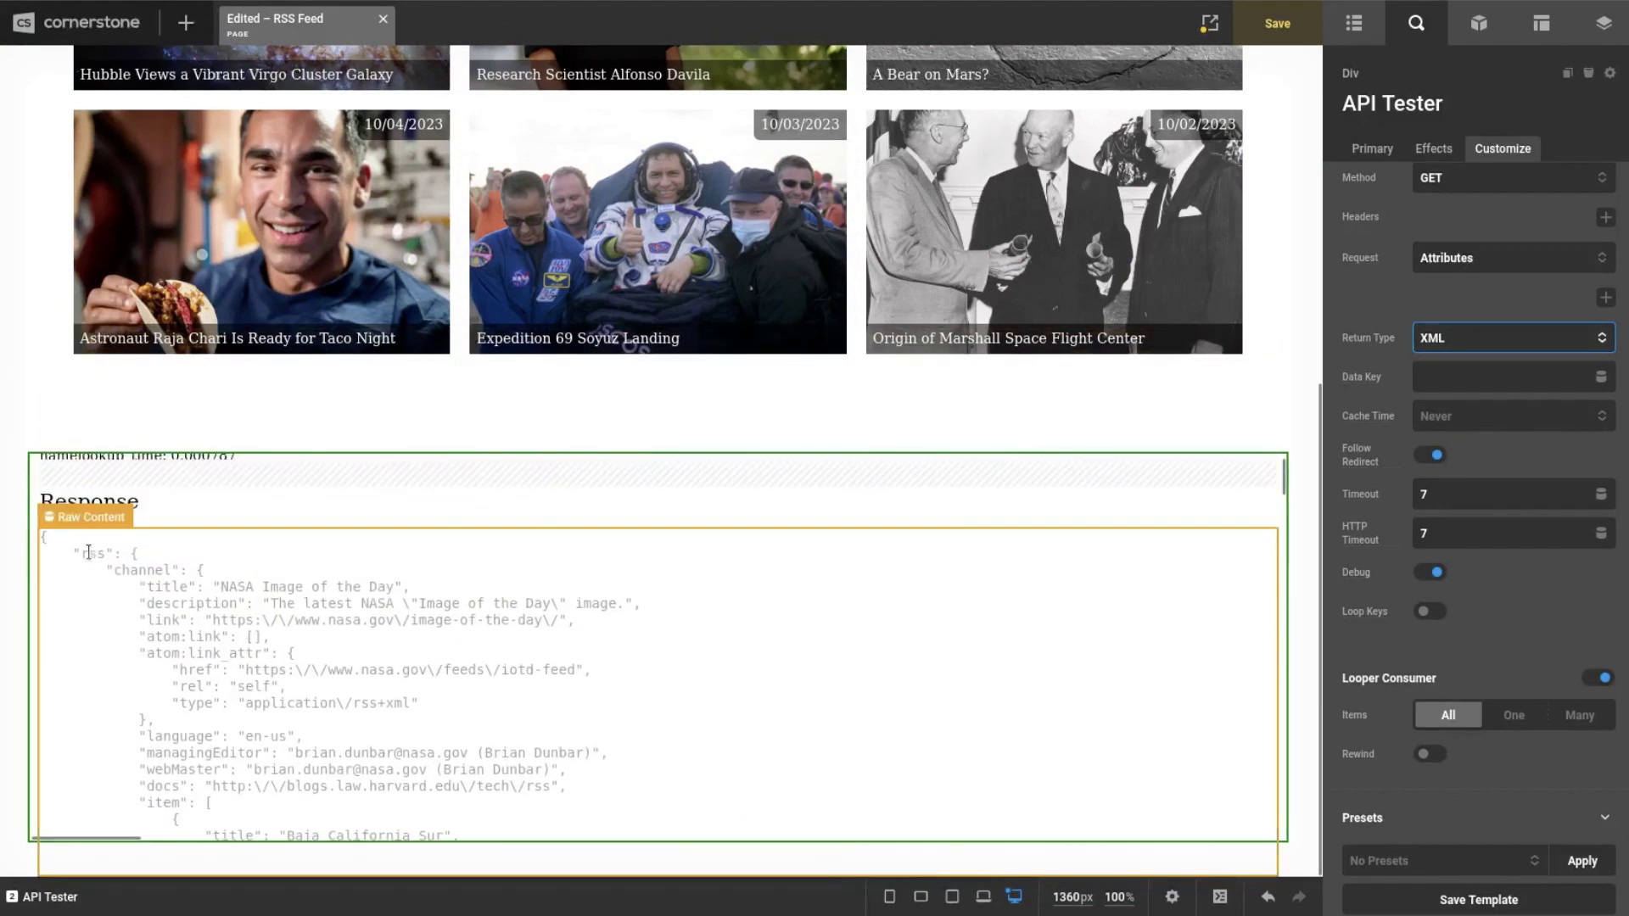
click(85, 554)
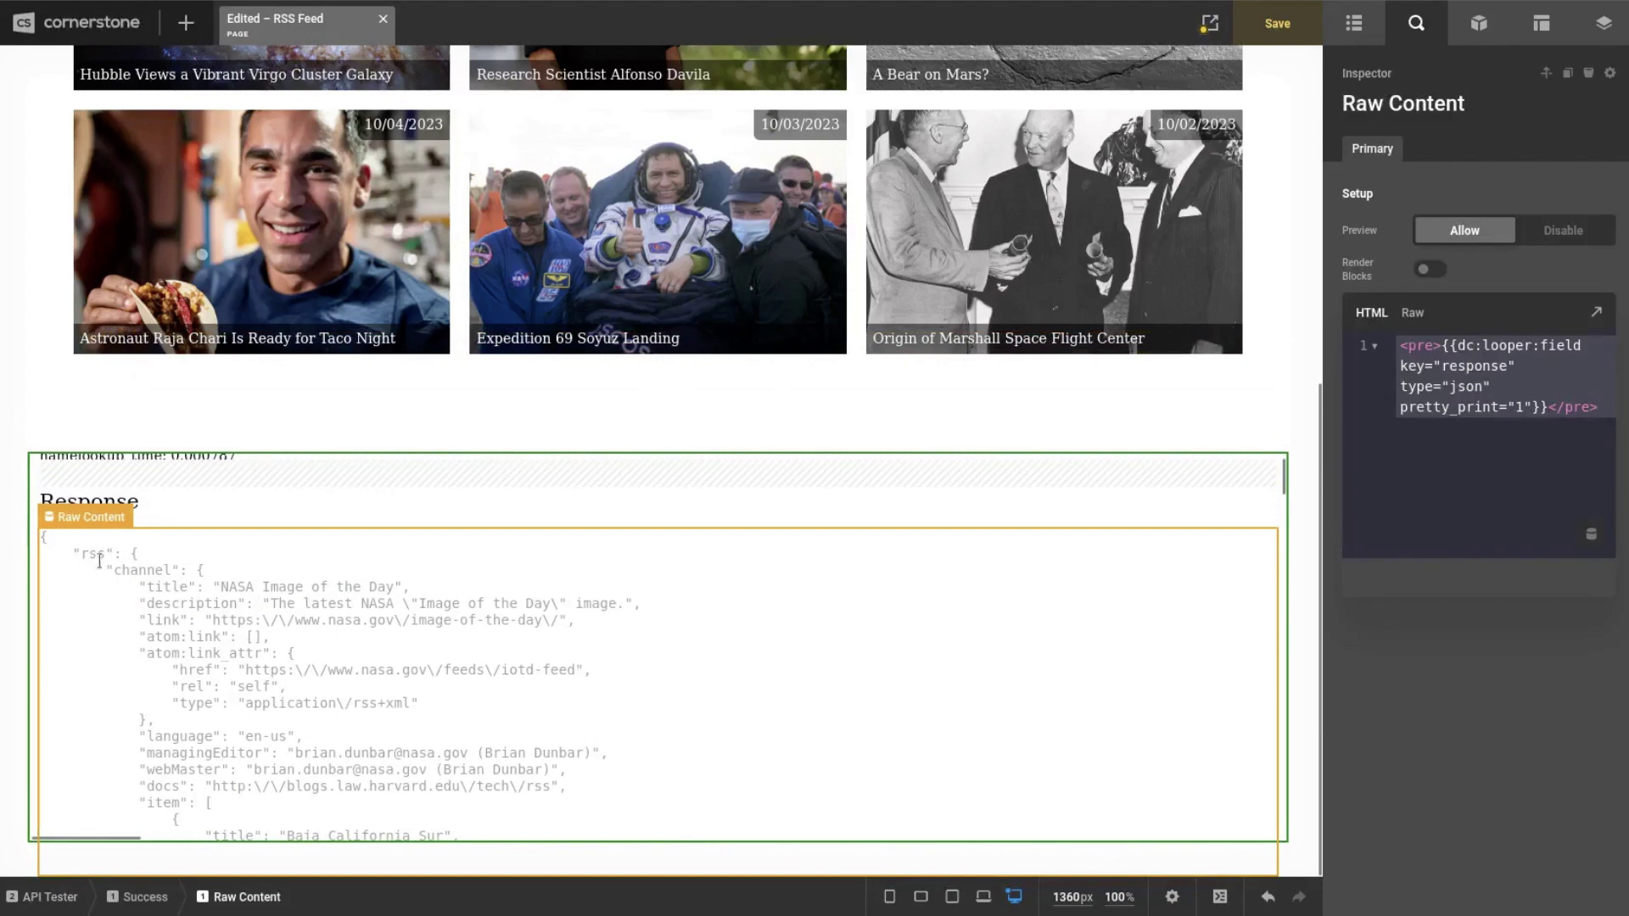
scroll(280, 587, down, 2)
scroll(96, 559, up, 2)
scroll(159, 582, down, 4)
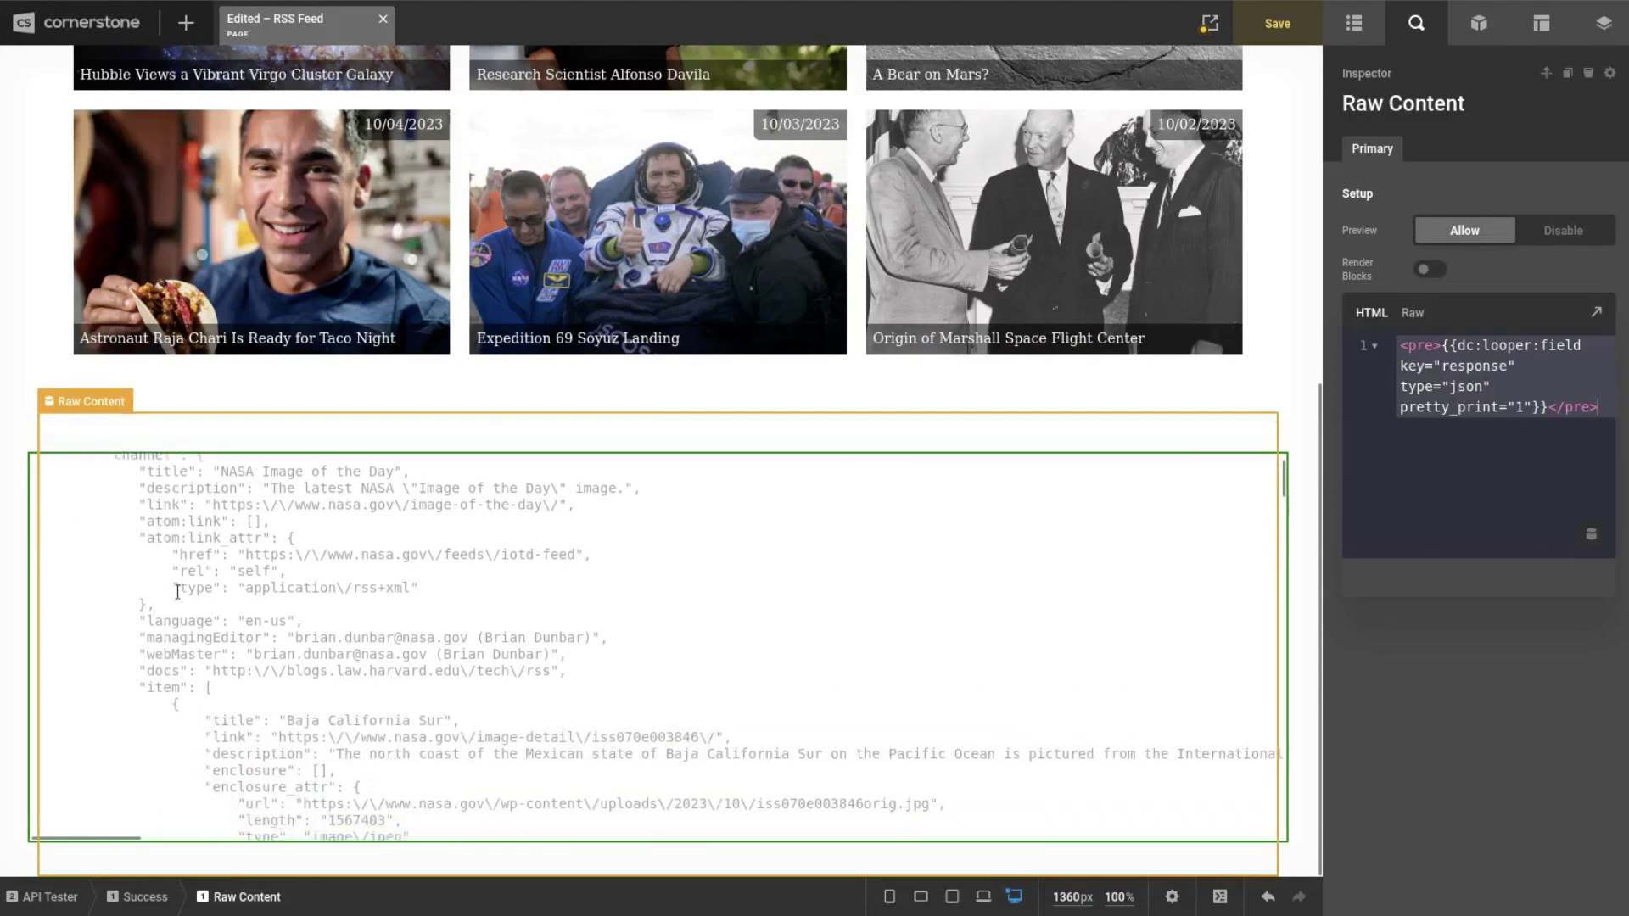
scroll(263, 625, down, 2)
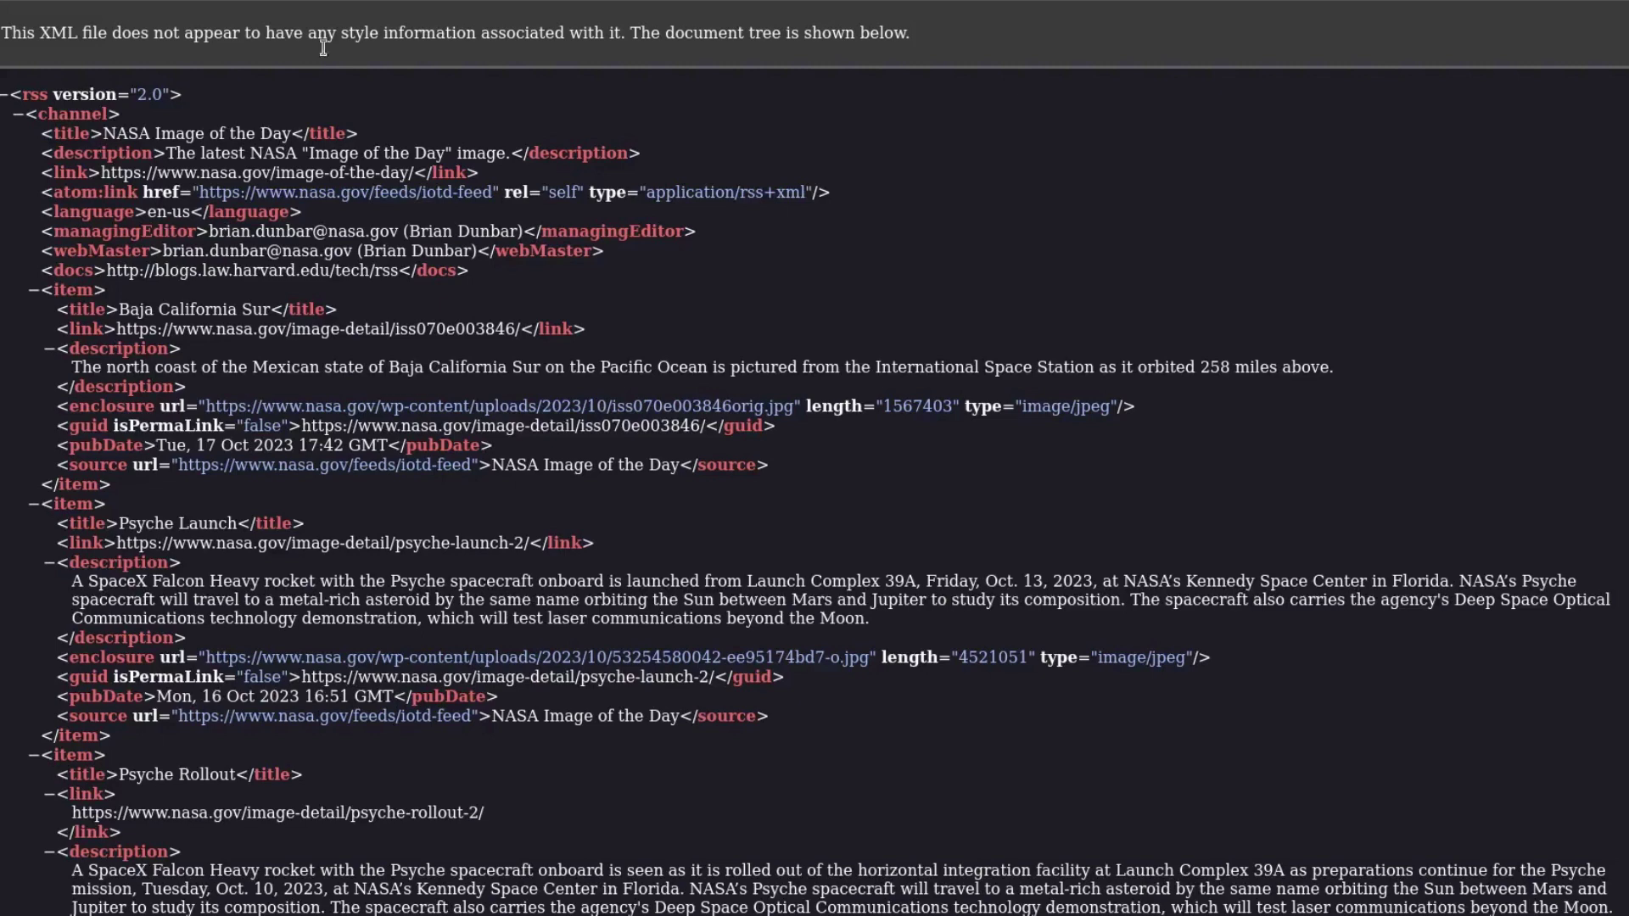
scroll(356, 324, down, 3)
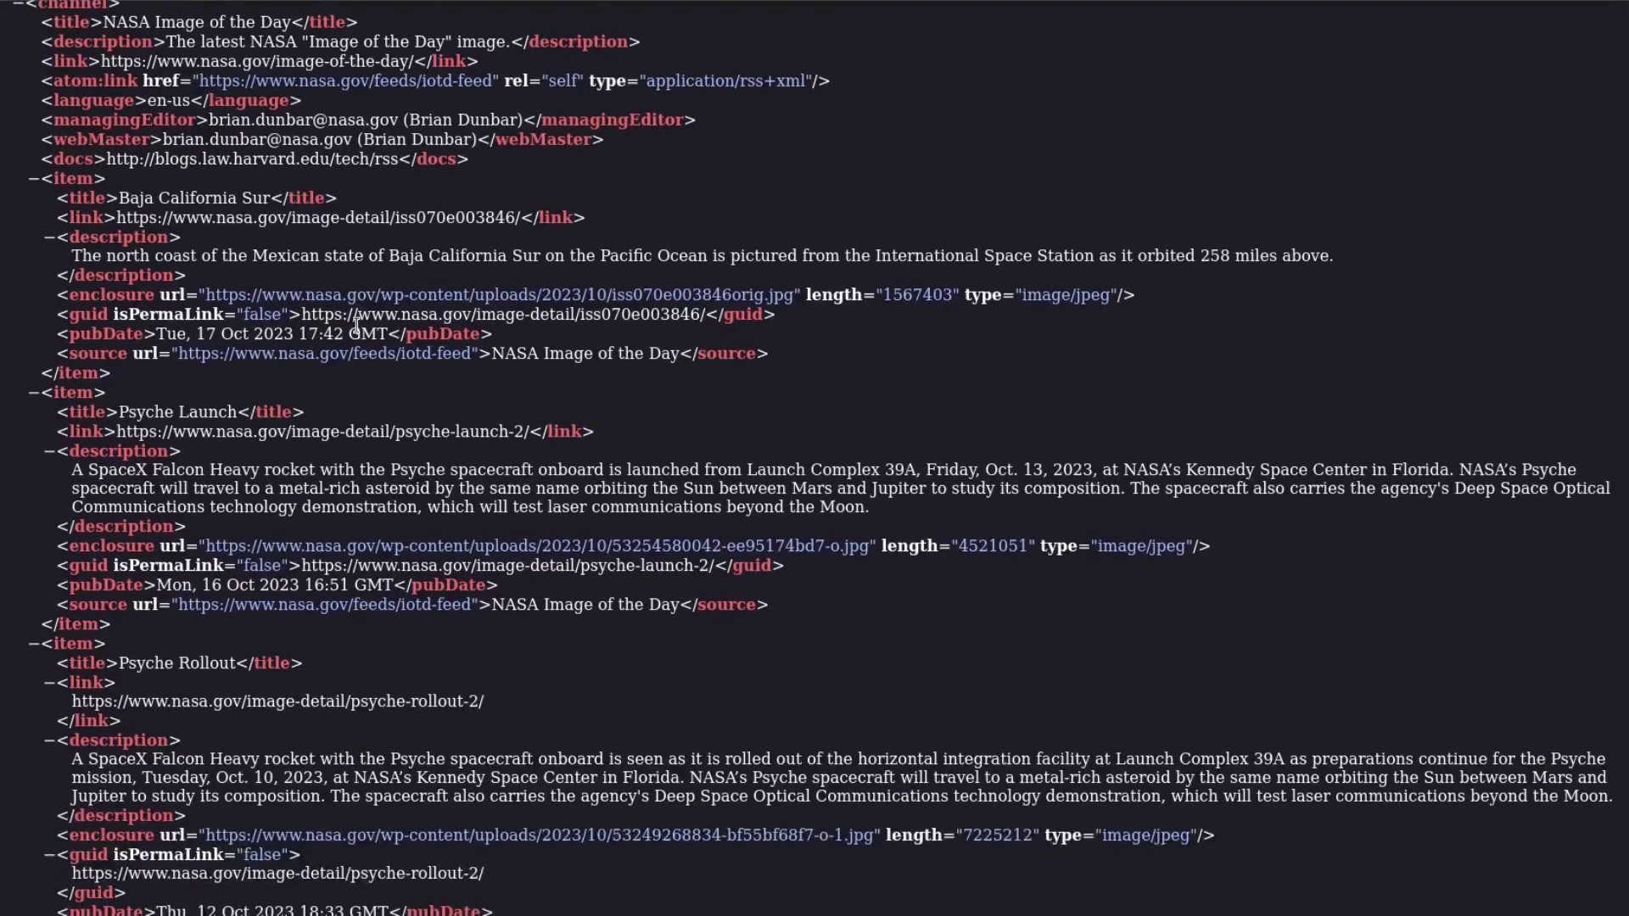
scroll(480, 280, down, 6)
scroll(382, 356, up, 3)
scroll(408, 386, up, 6)
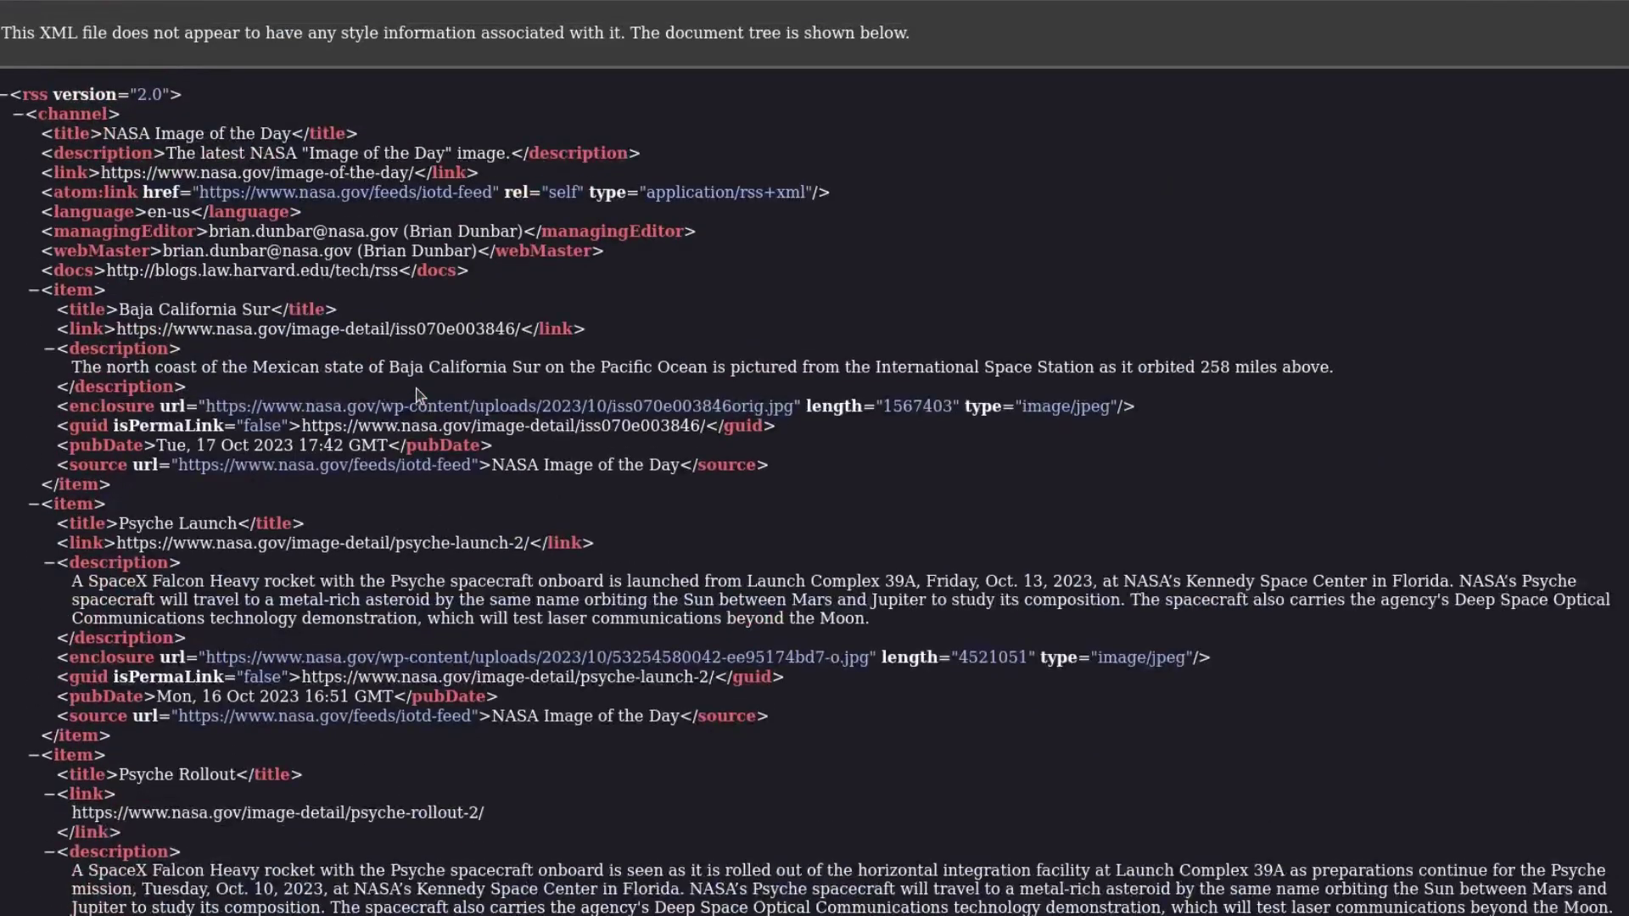
click(34, 291)
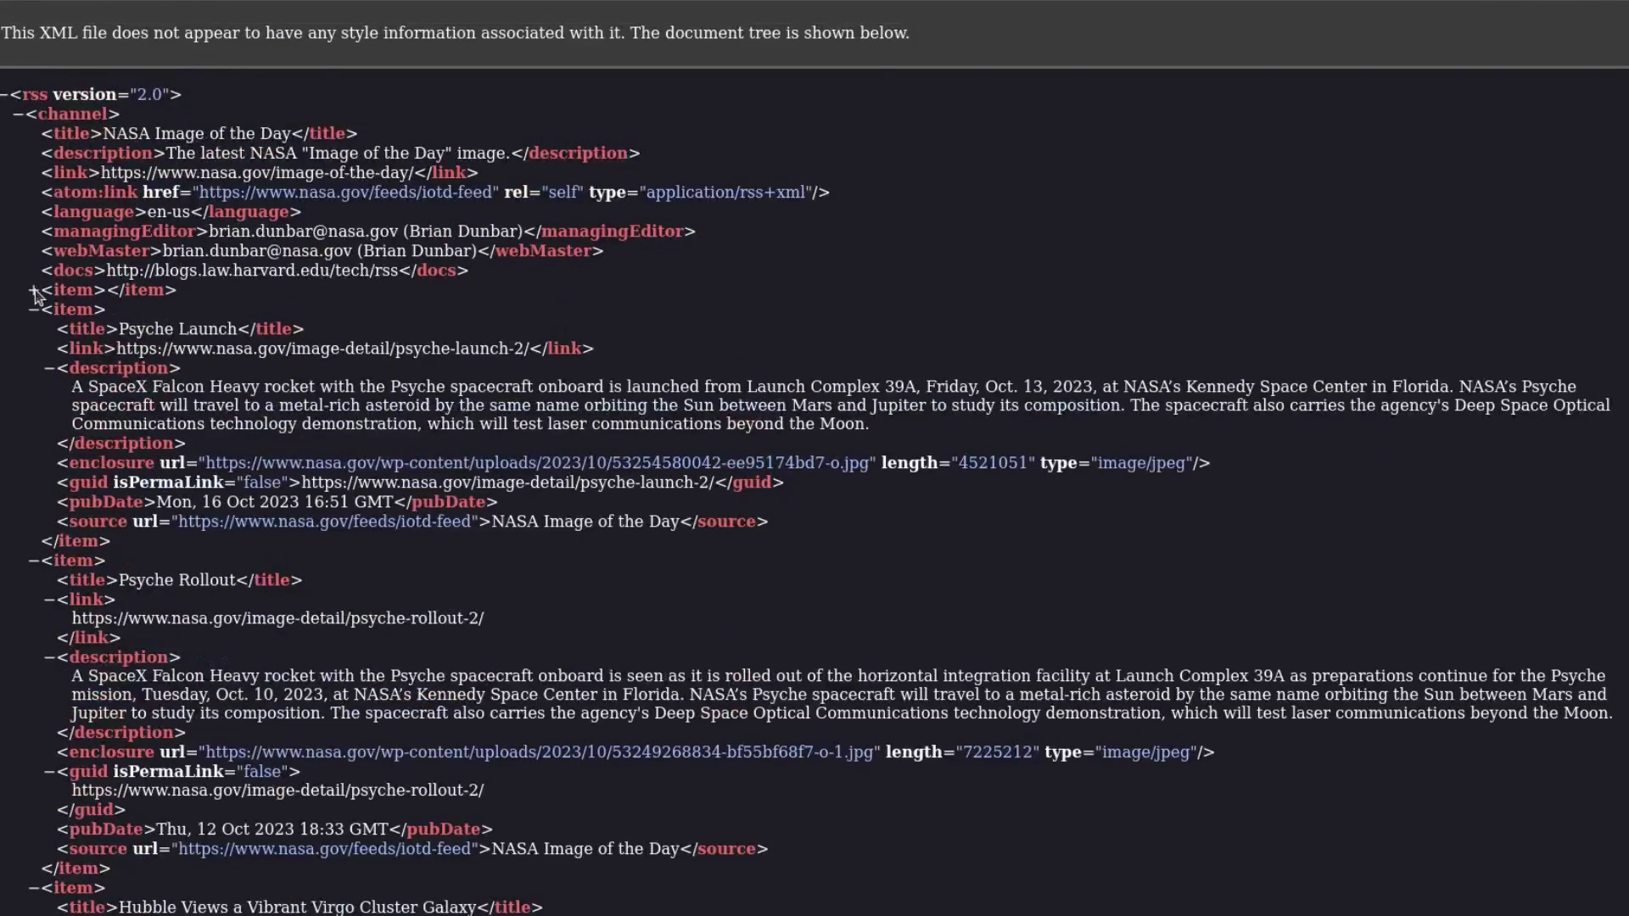
click(34, 290)
click(34, 290)
click(34, 291)
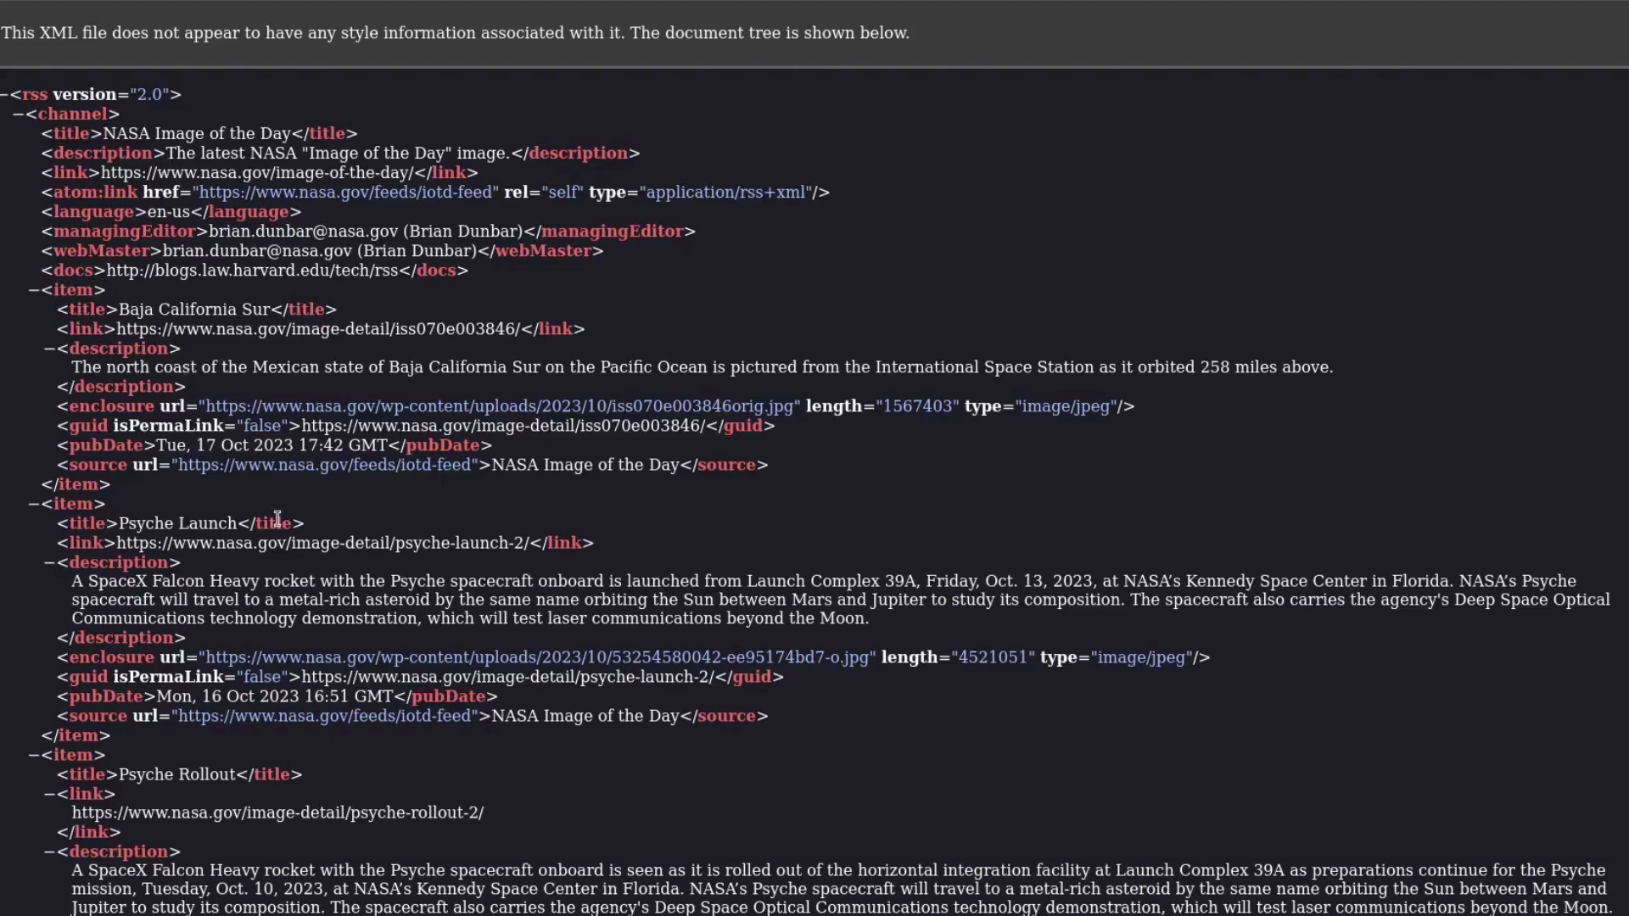
drag(158, 406, 266, 404)
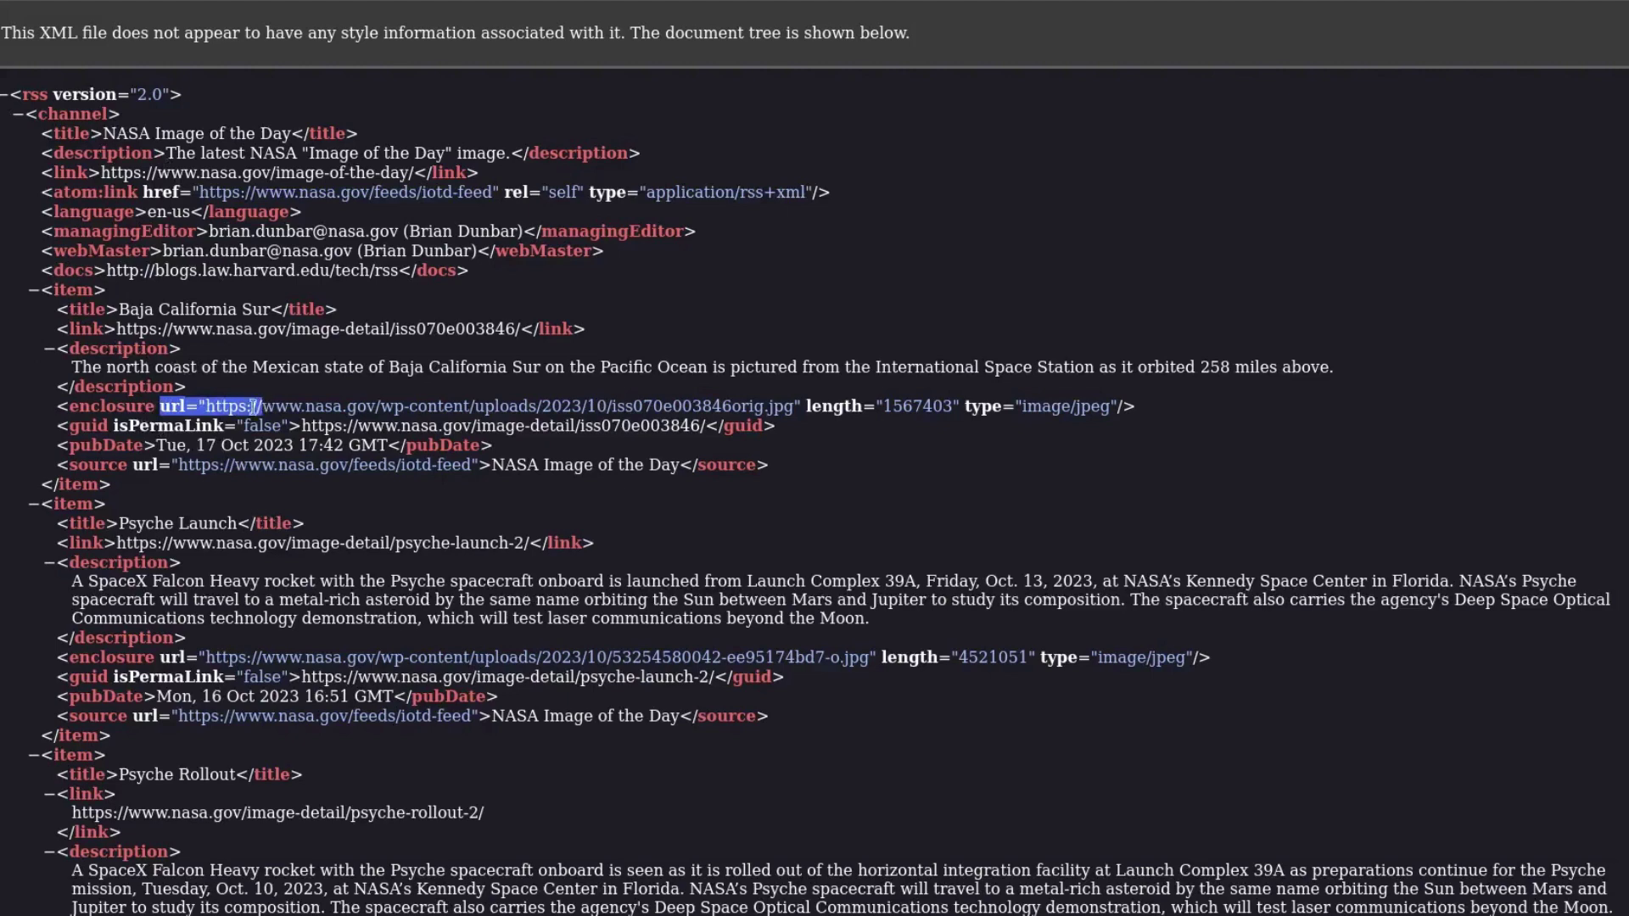
click(138, 413)
triple_click(92, 409)
click(103, 412)
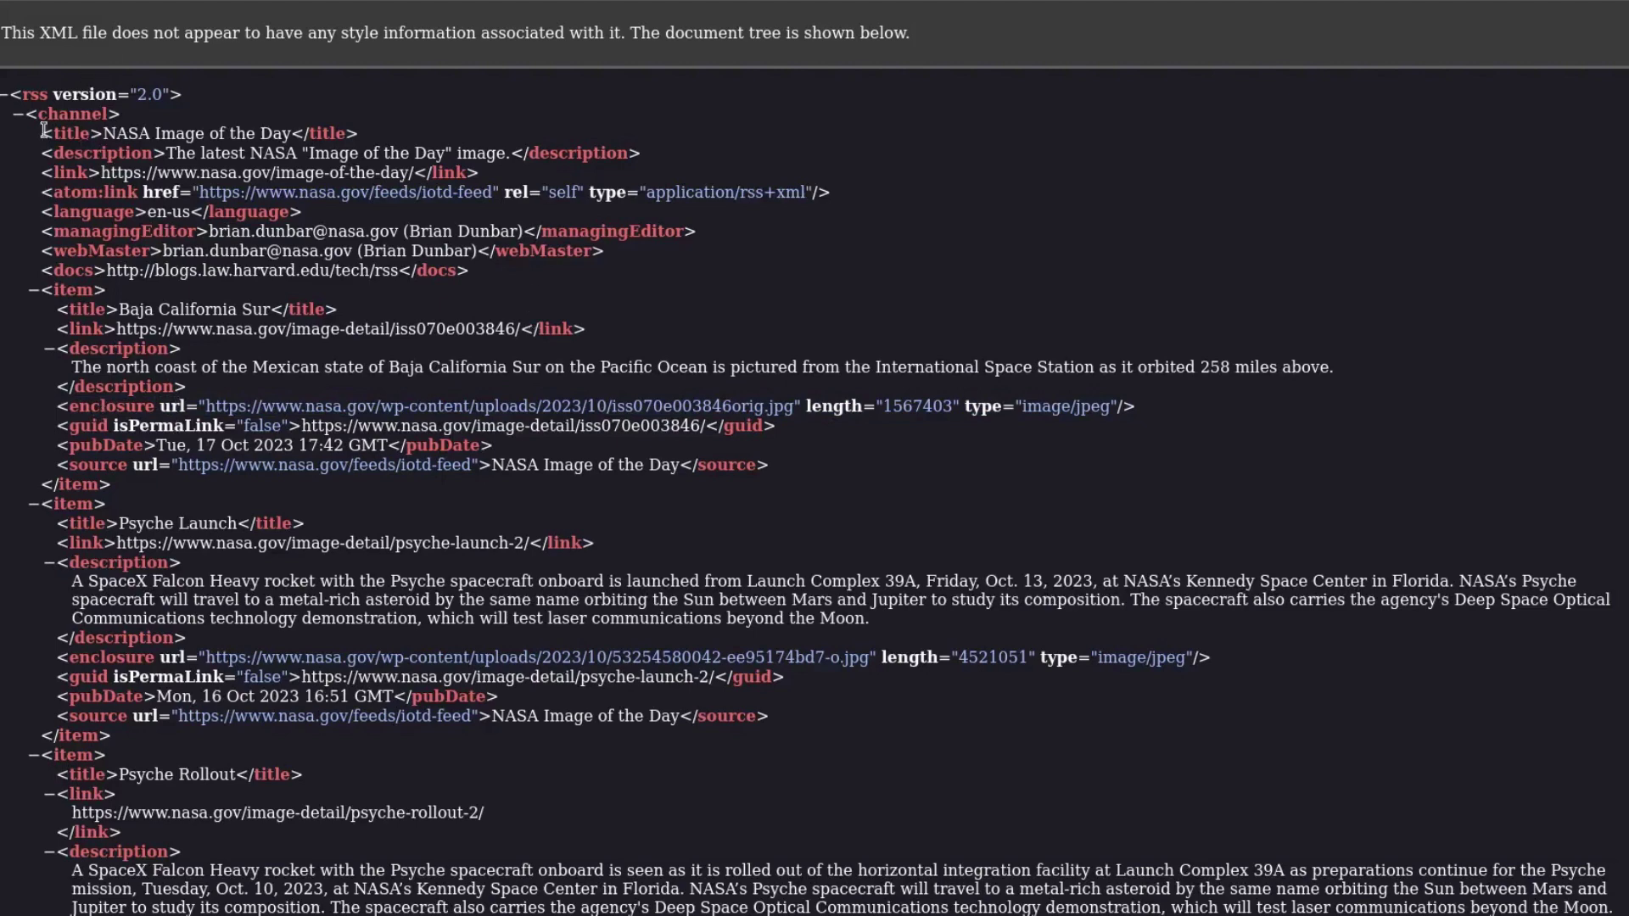
double_click(115, 402)
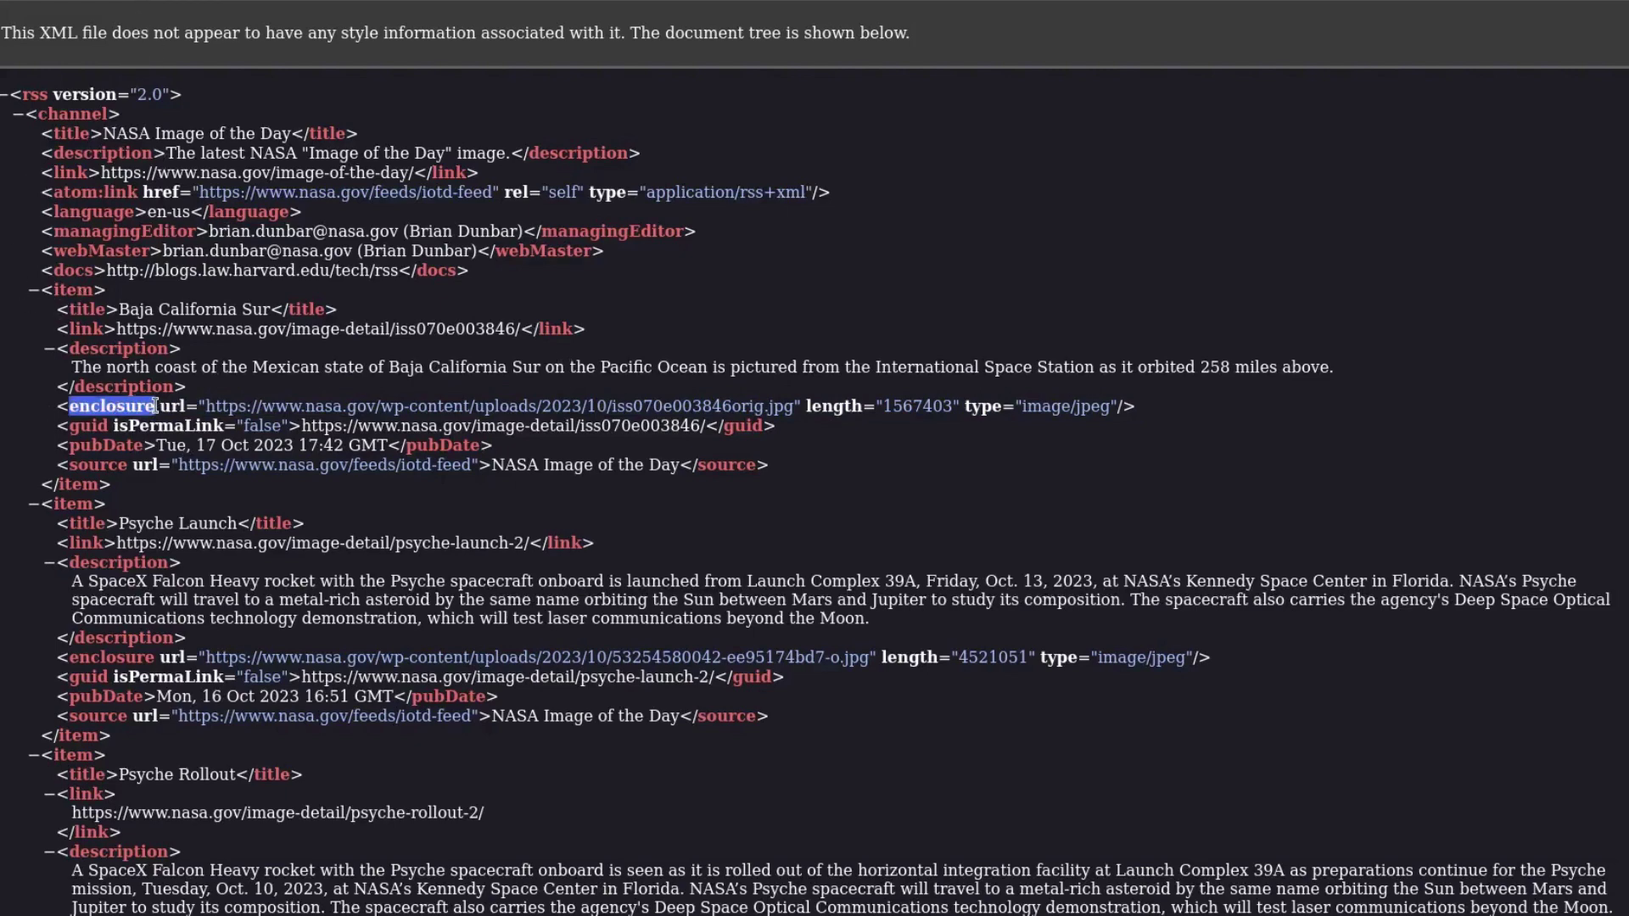
double_click(172, 405)
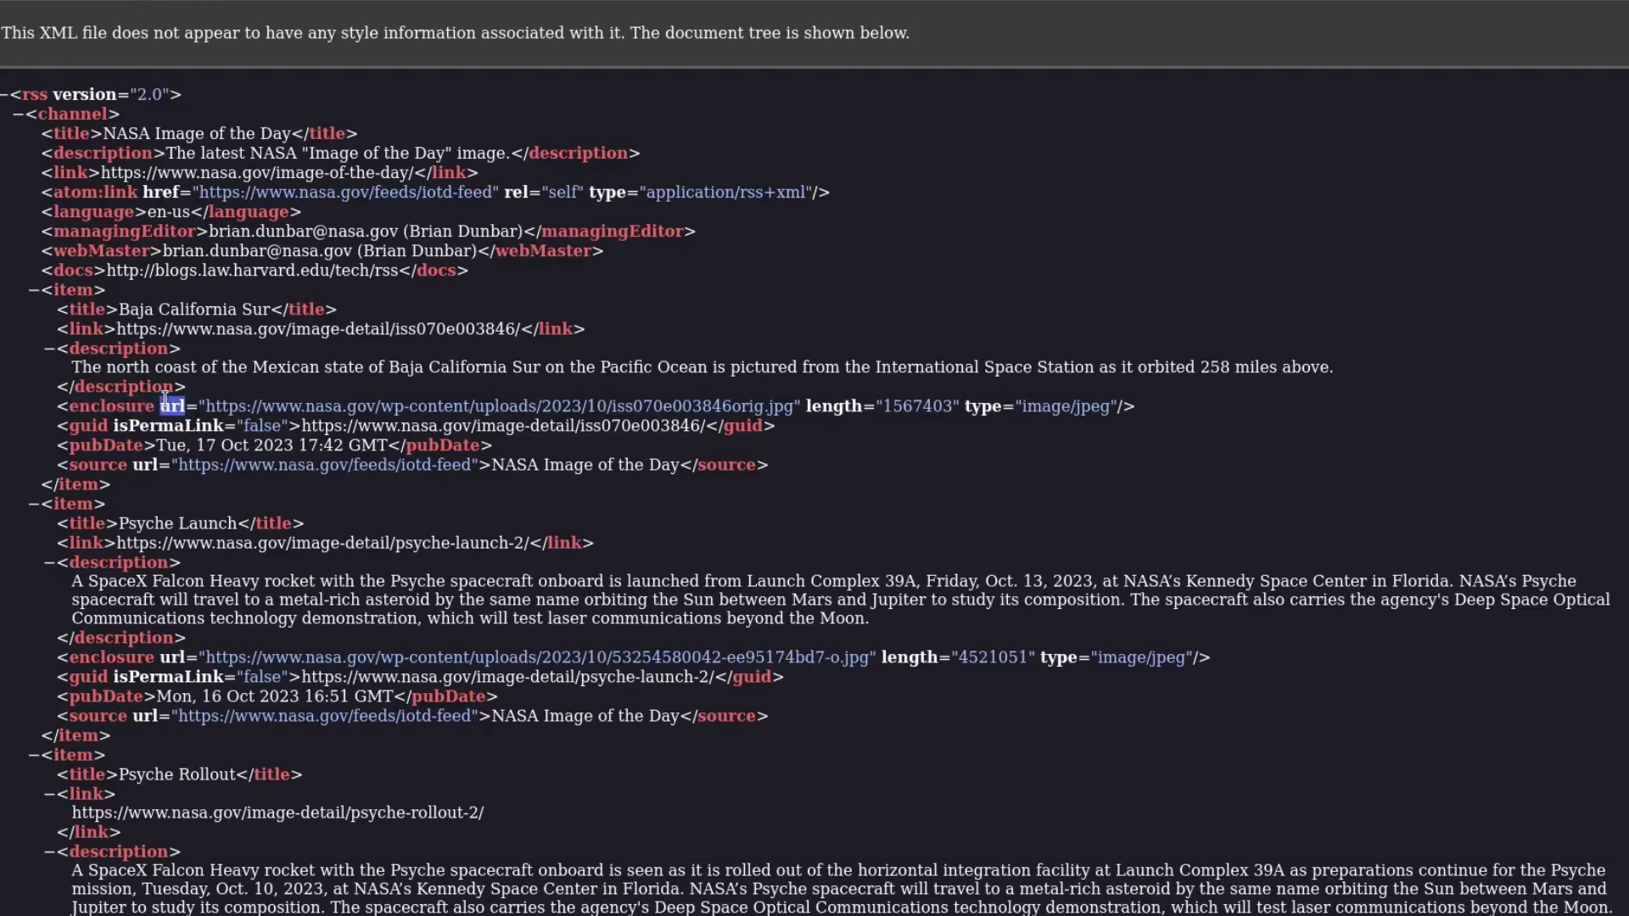
double_click(363, 406)
click(253, 409)
key(alt+Tab)
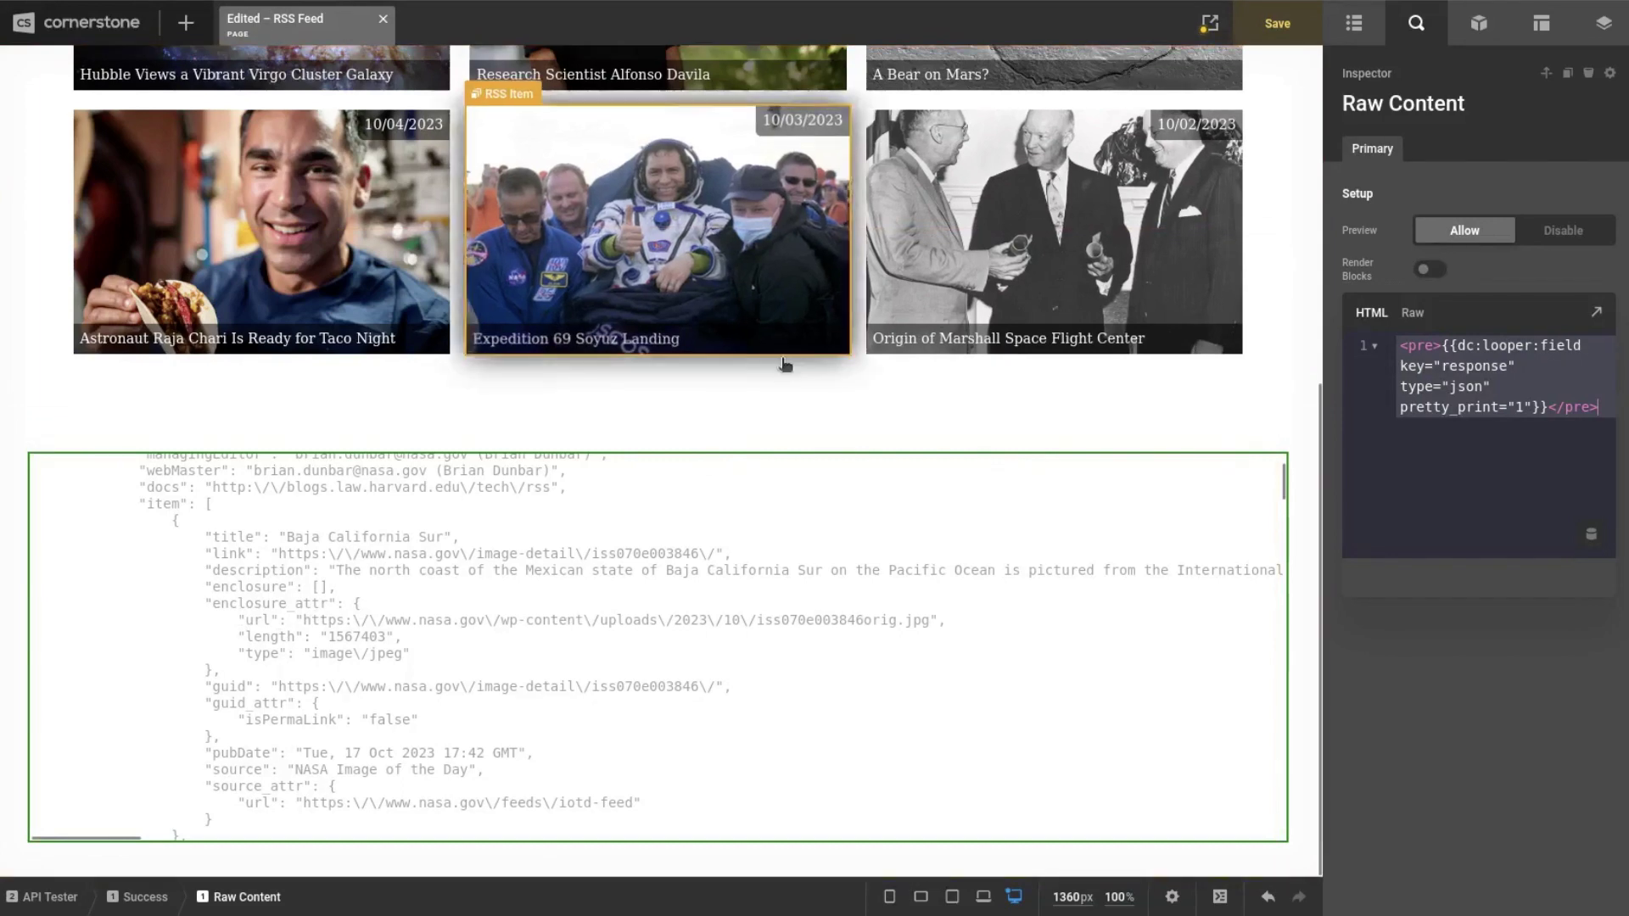
- Review the RSS Feed's Image Key value, enclosure_attr.url, in its Params
scroll(1094, 305, up, 3)
click(1269, 231)
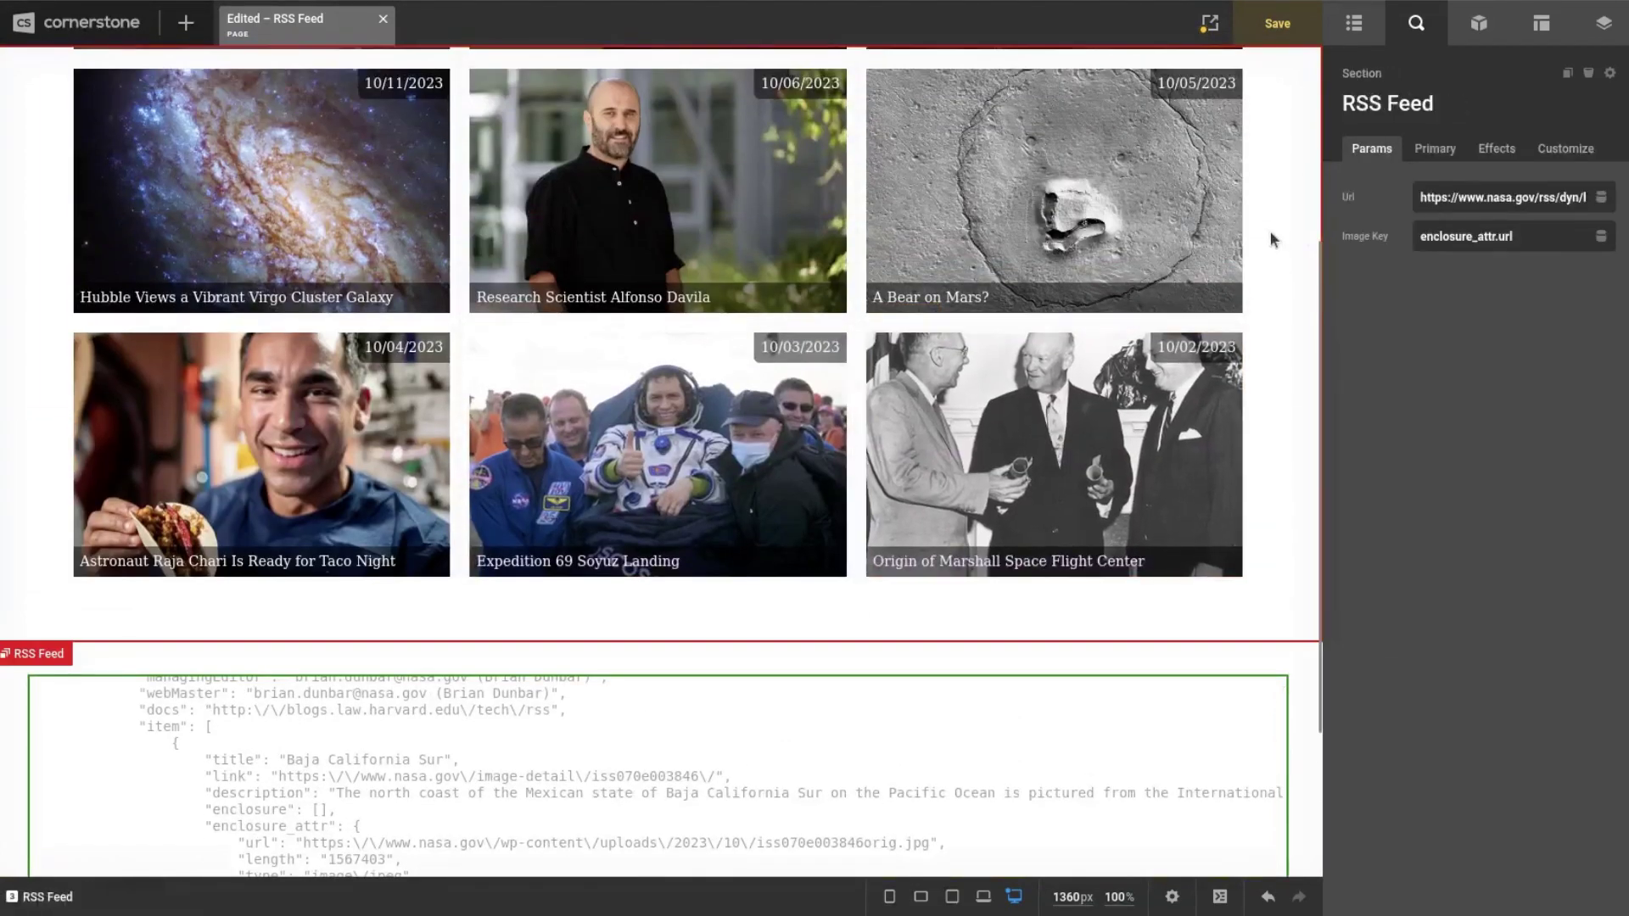
click(1495, 236)
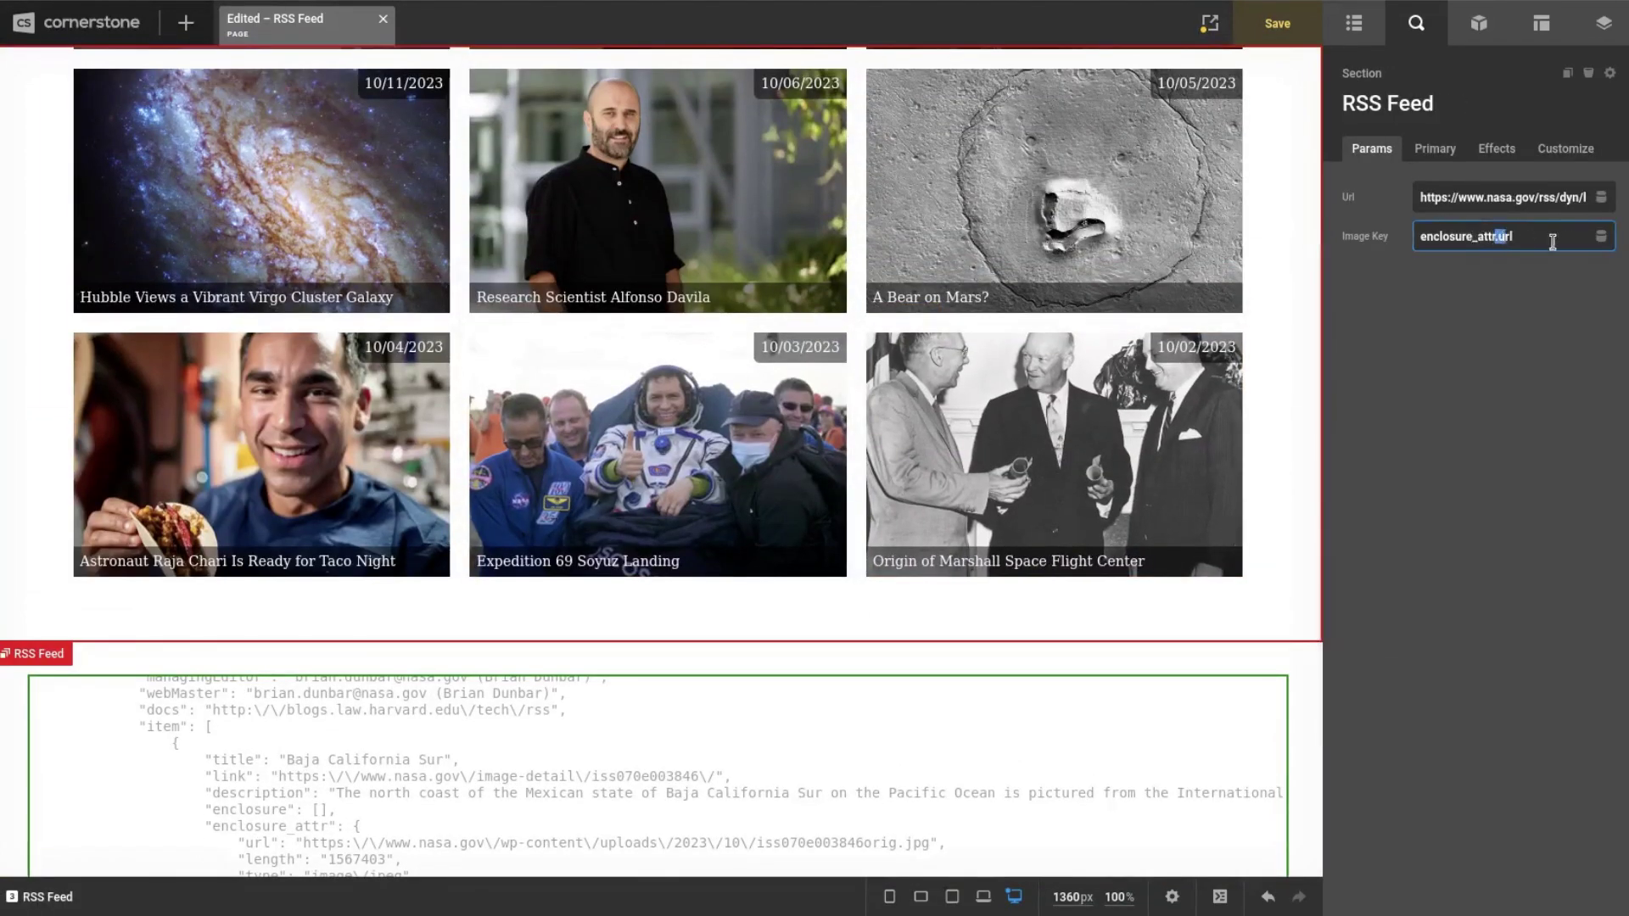
click(1447, 237)
double_click(1425, 237)
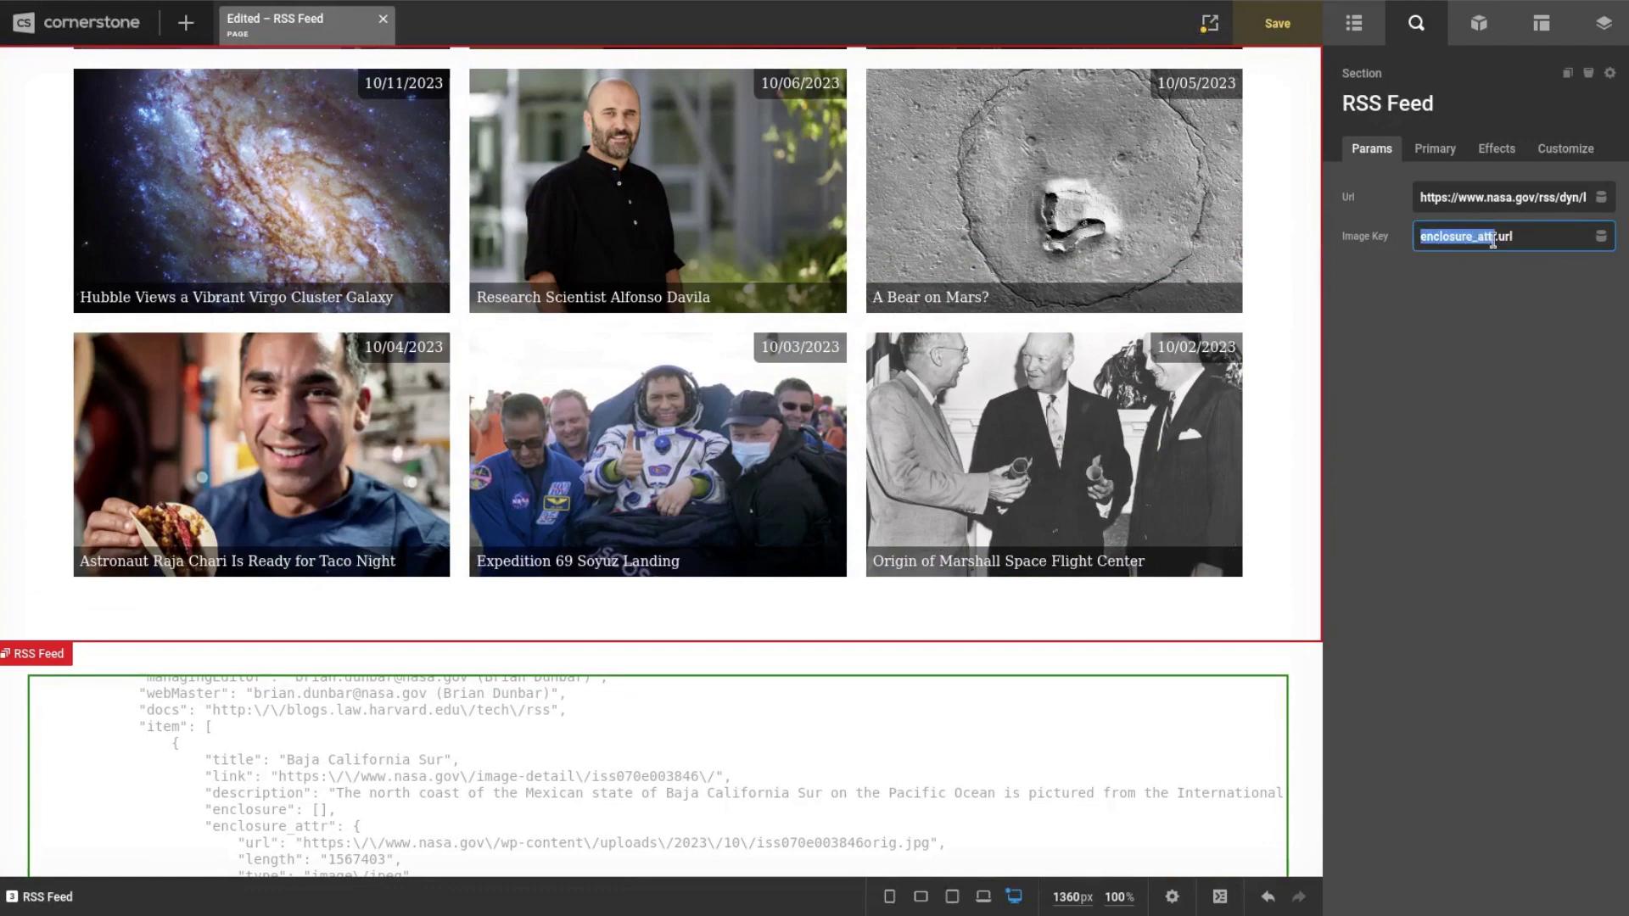
scroll(1111, 590, down, 3)
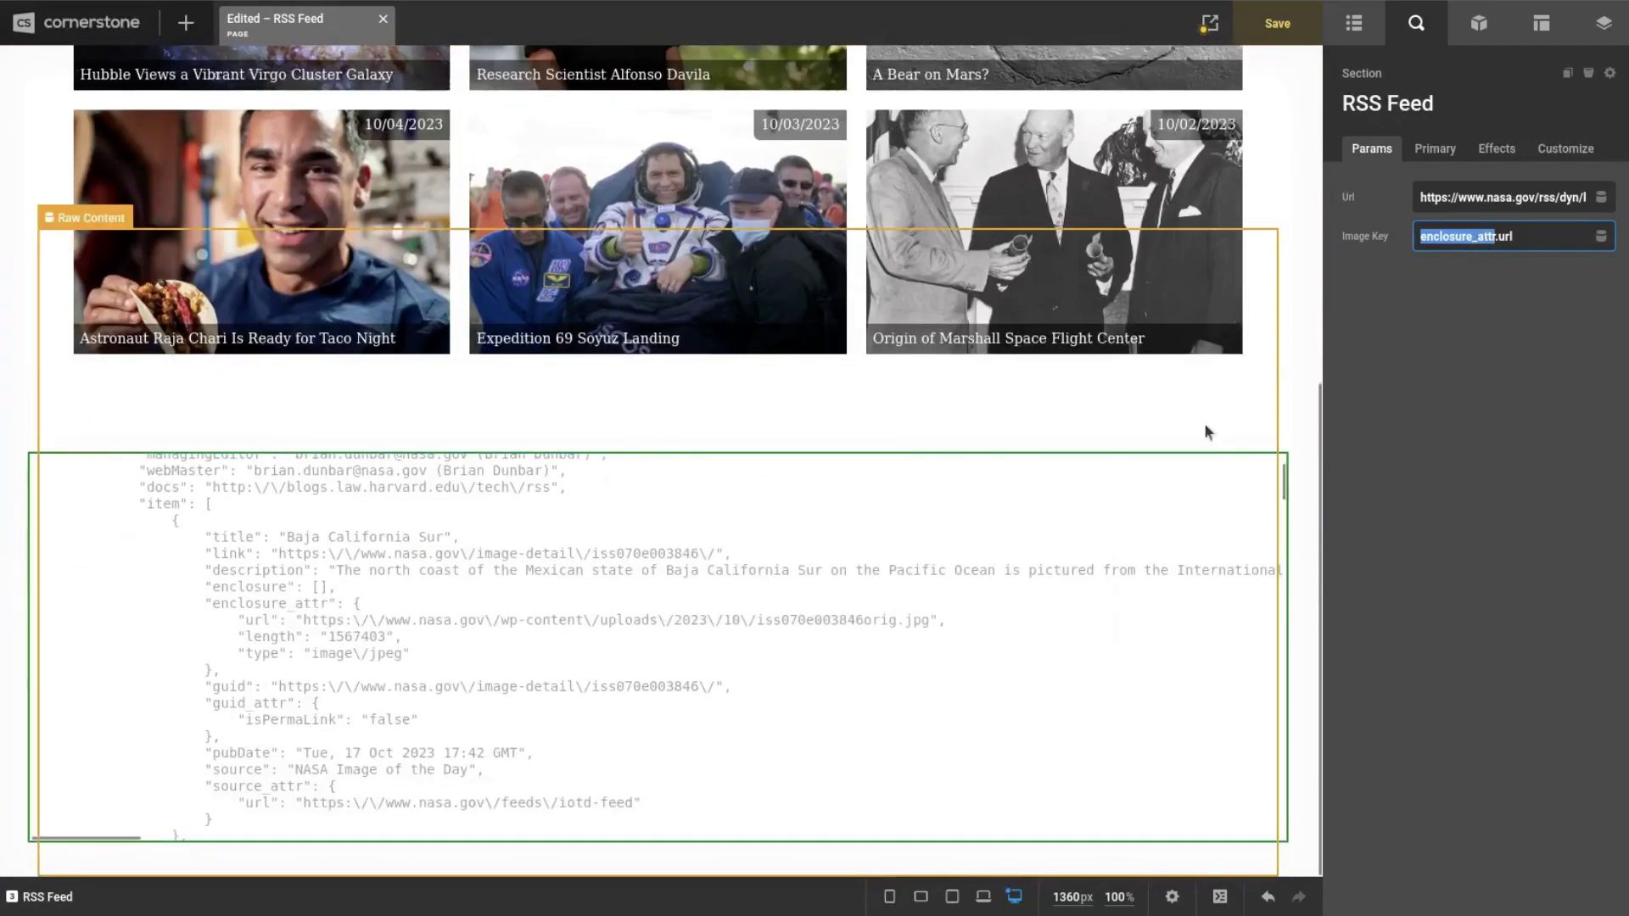
click(1496, 236)
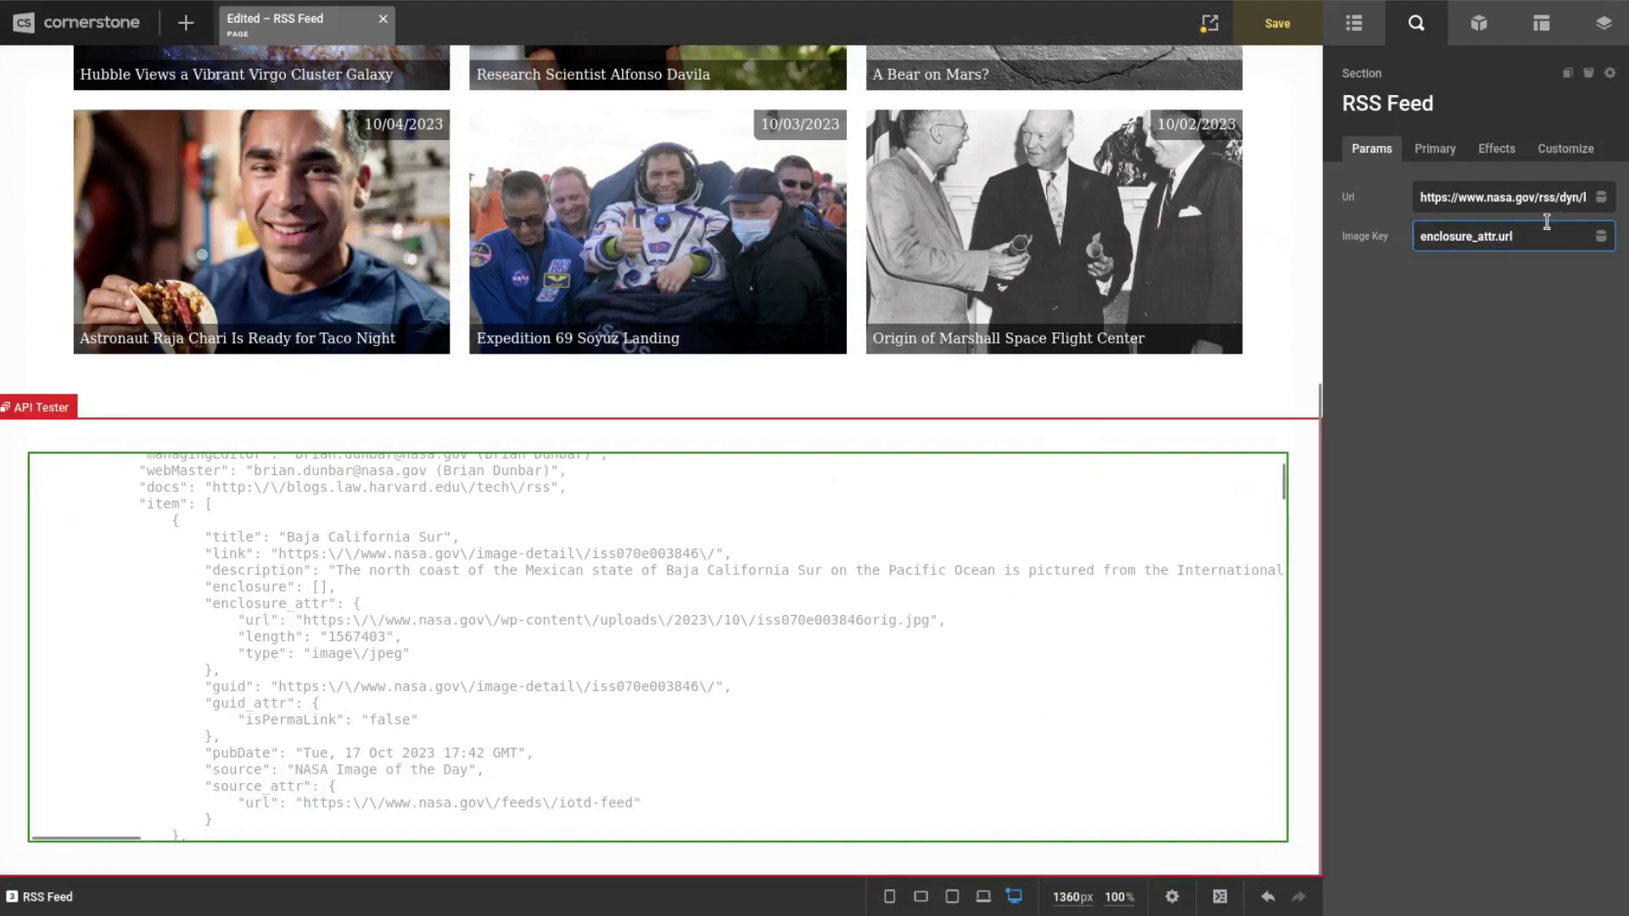
- Show the page Outline to reach the card grid row
click(1366, 38)
scroll(1260, 373, up, 1)
scroll(1260, 381, up, 3)
- Open the card grid Row, then inspect the first RSS Item's link and background image fields
click(1243, 261)
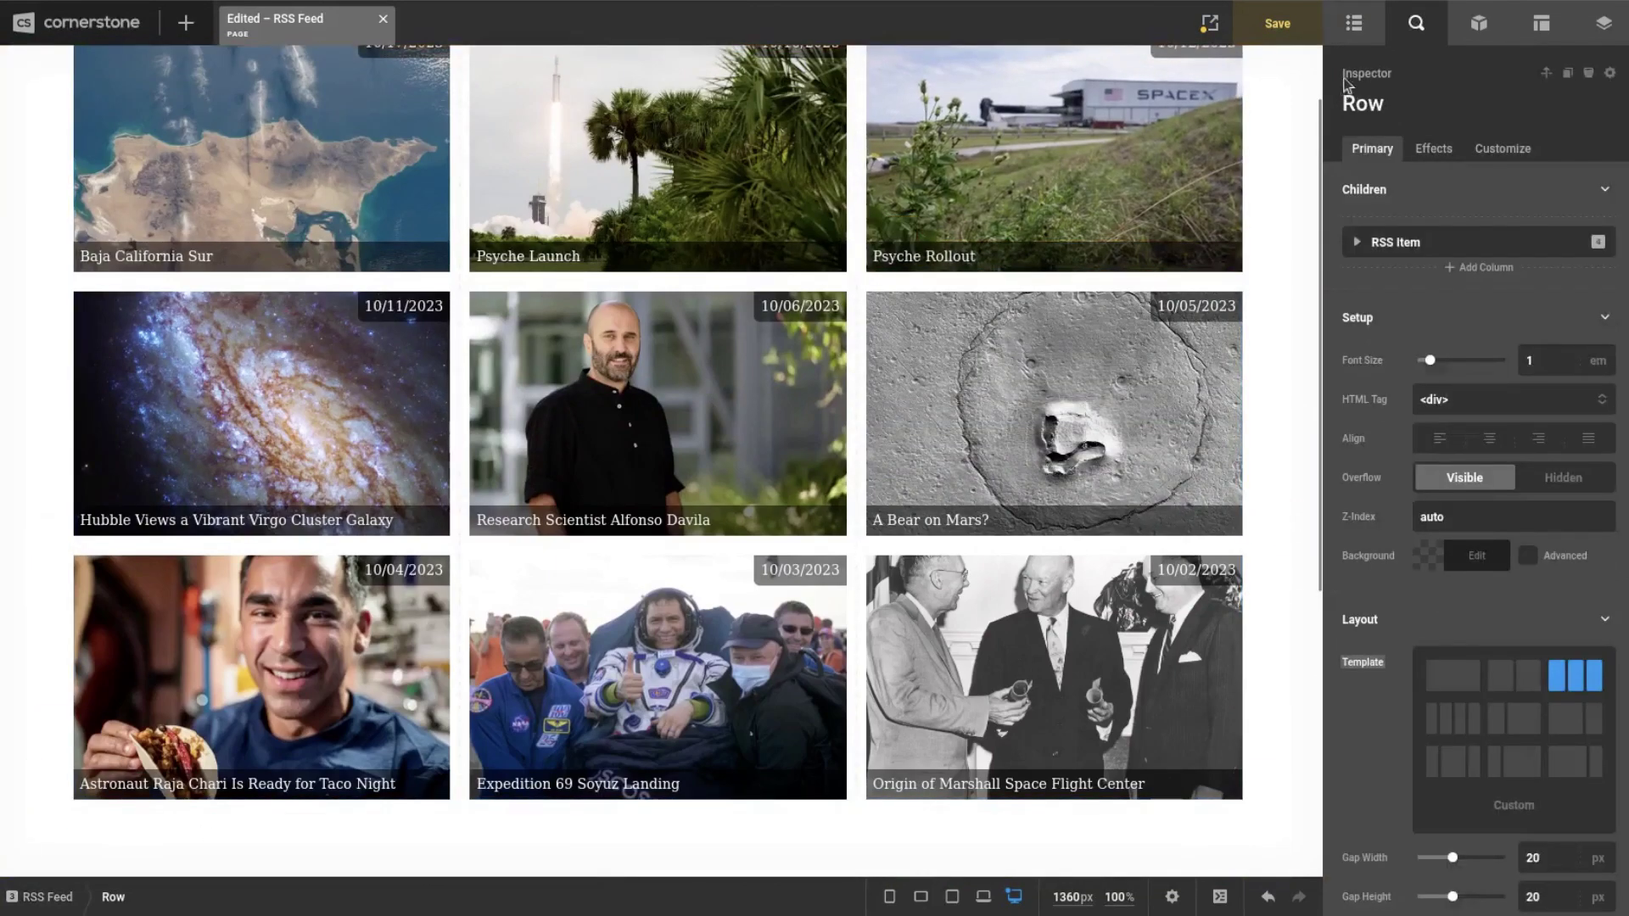
click(1354, 23)
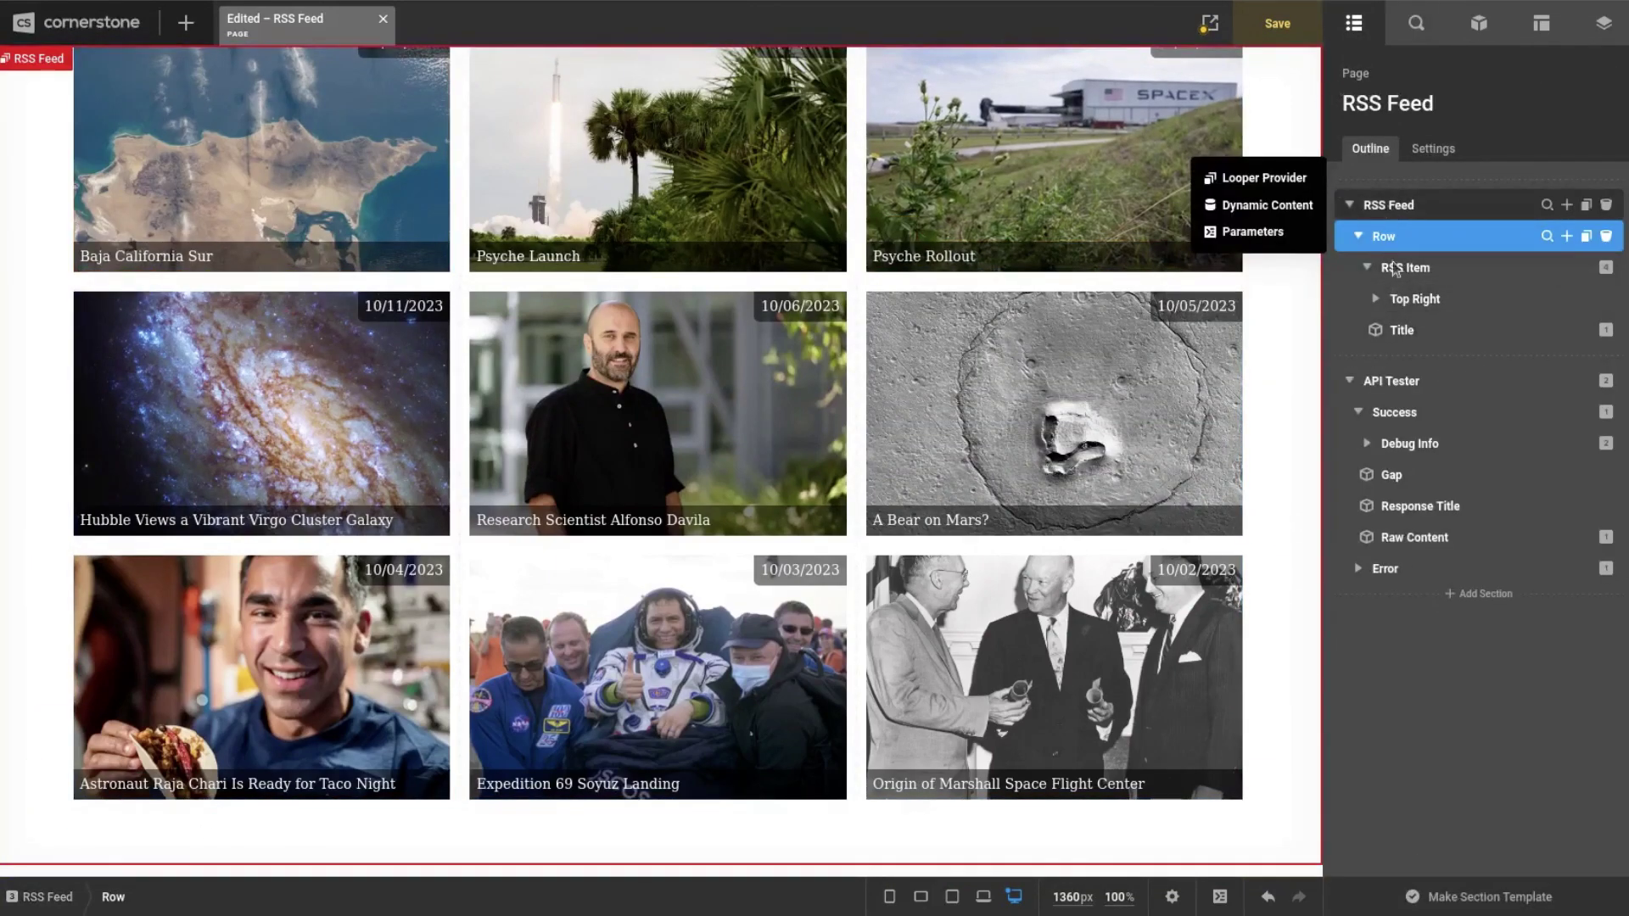
mouse_move(1415, 280)
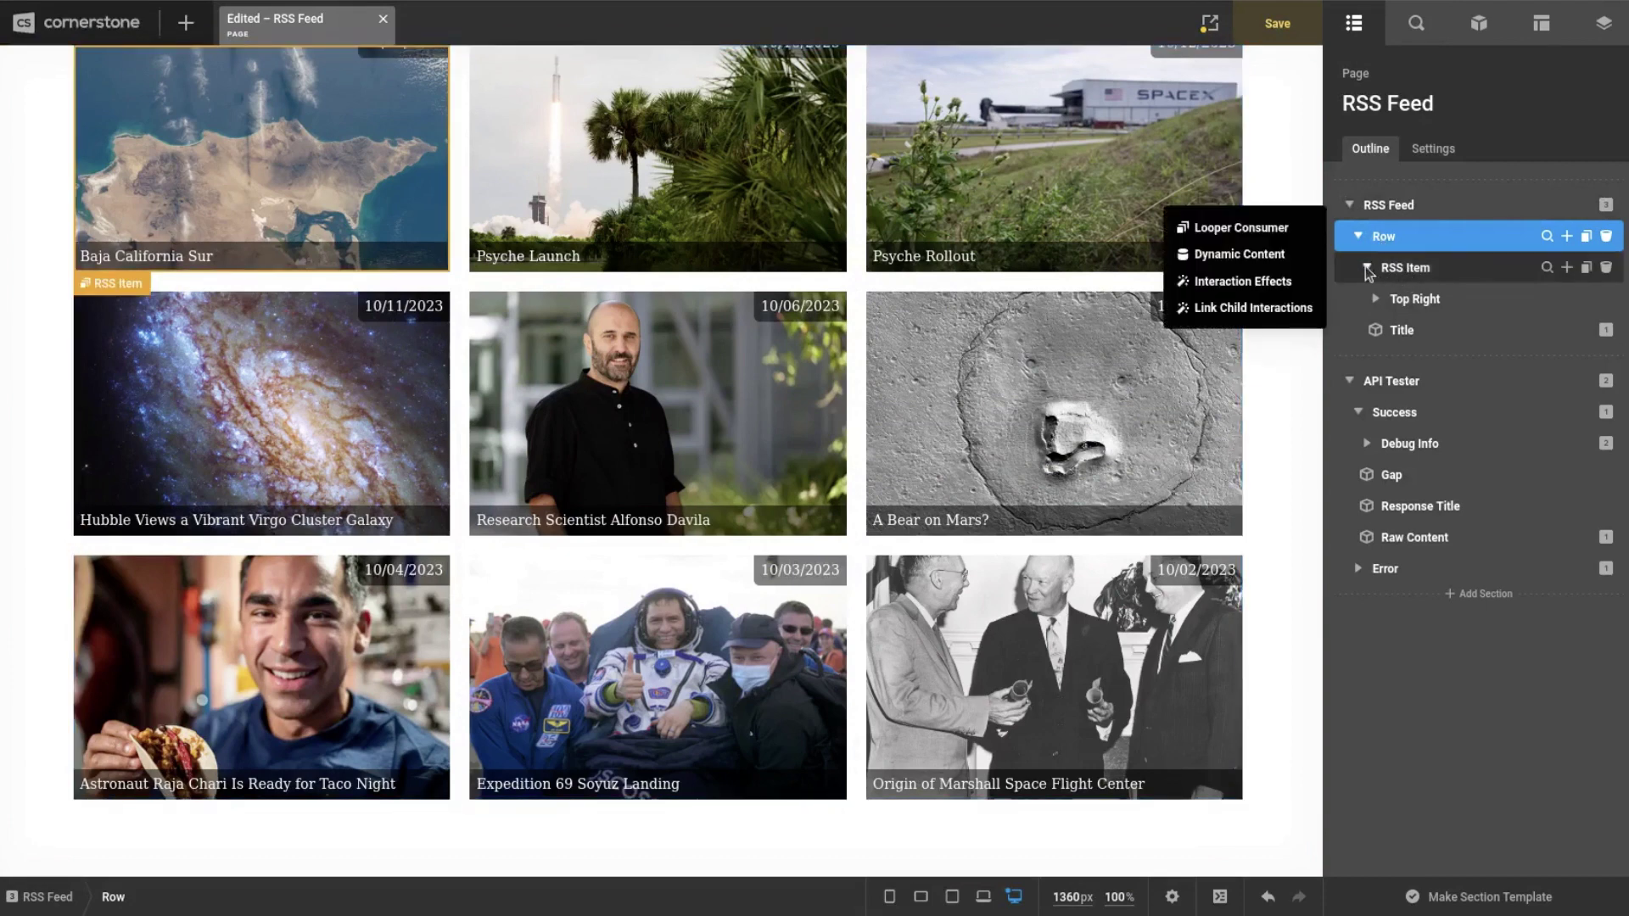
click(1545, 267)
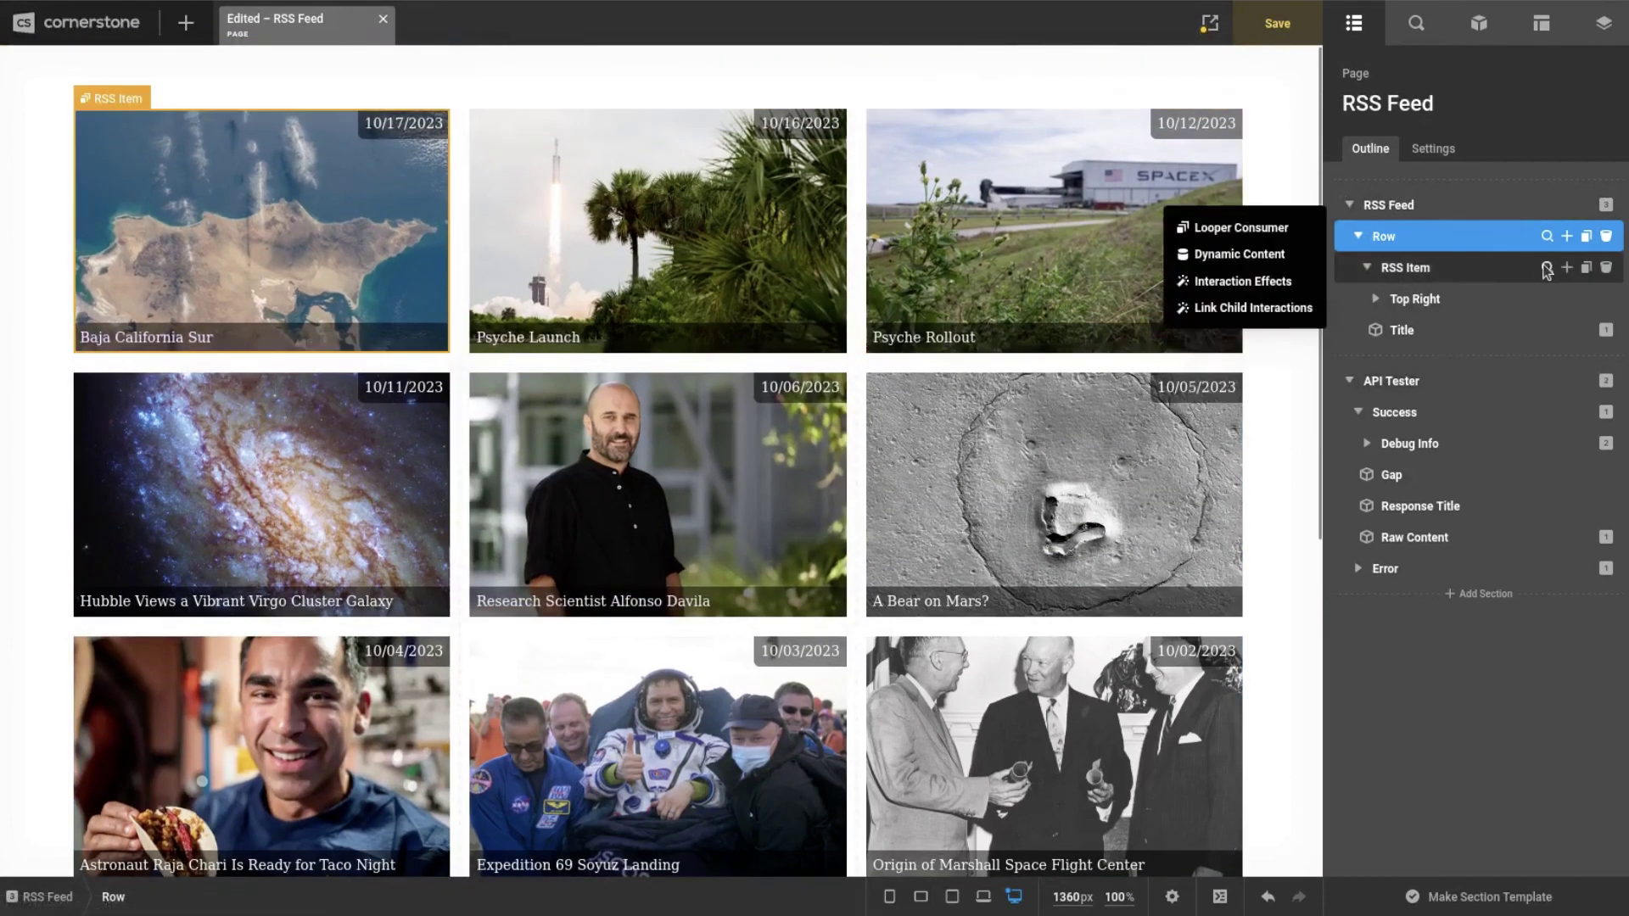
click(1546, 268)
scroll(1362, 334, down, 5)
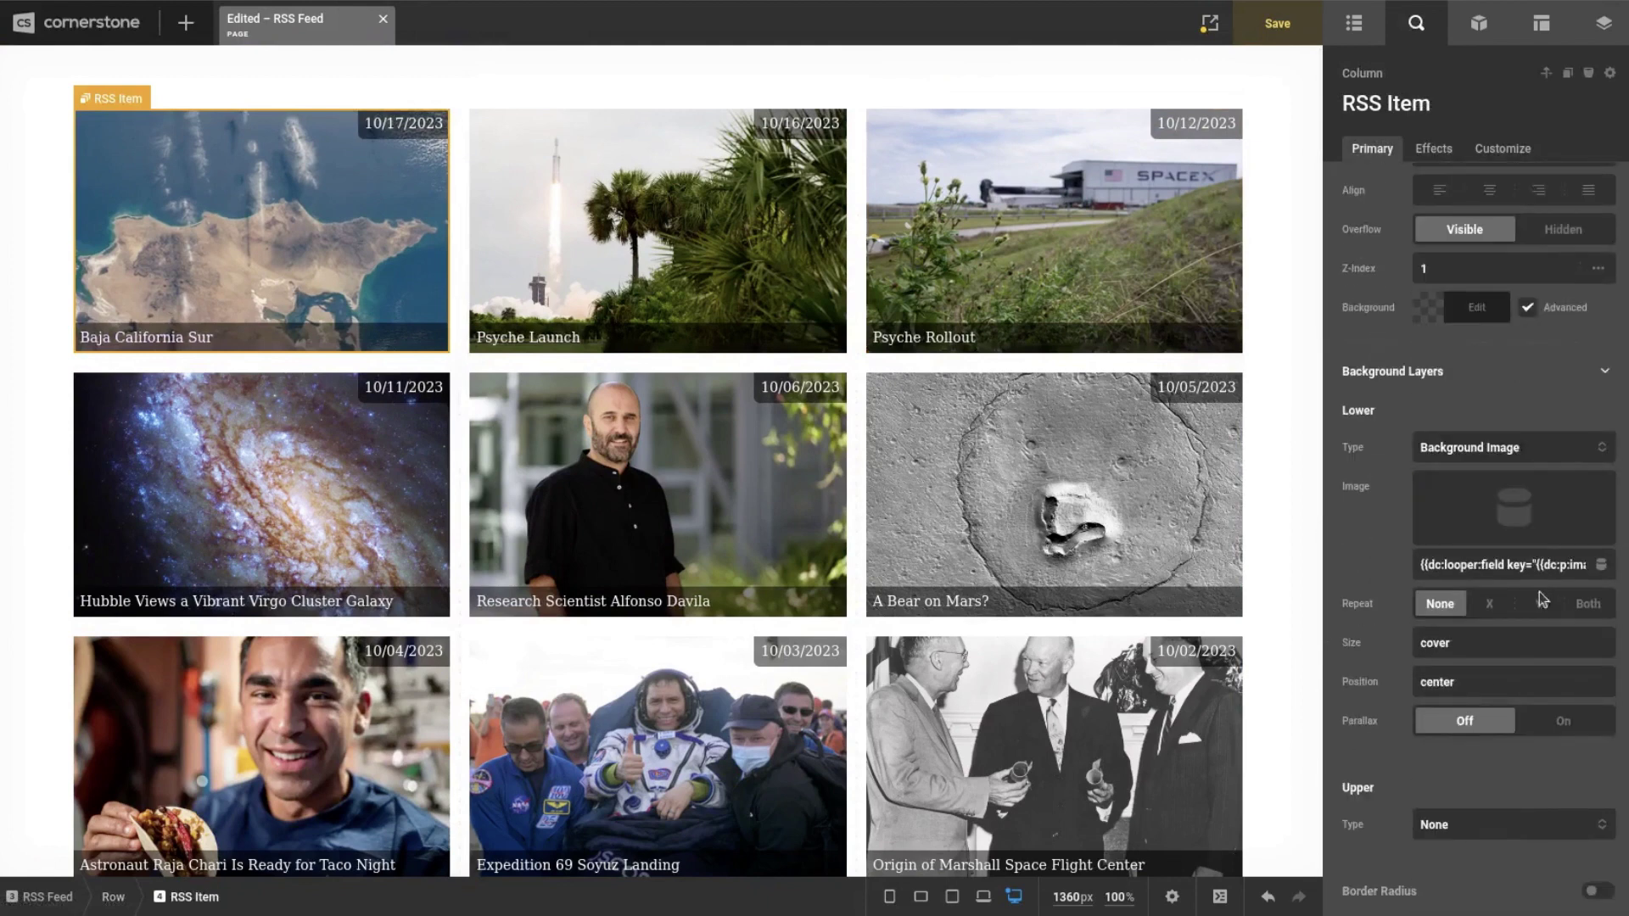
scroll(1416, 458, down, 5)
scroll(1410, 446, up, 8)
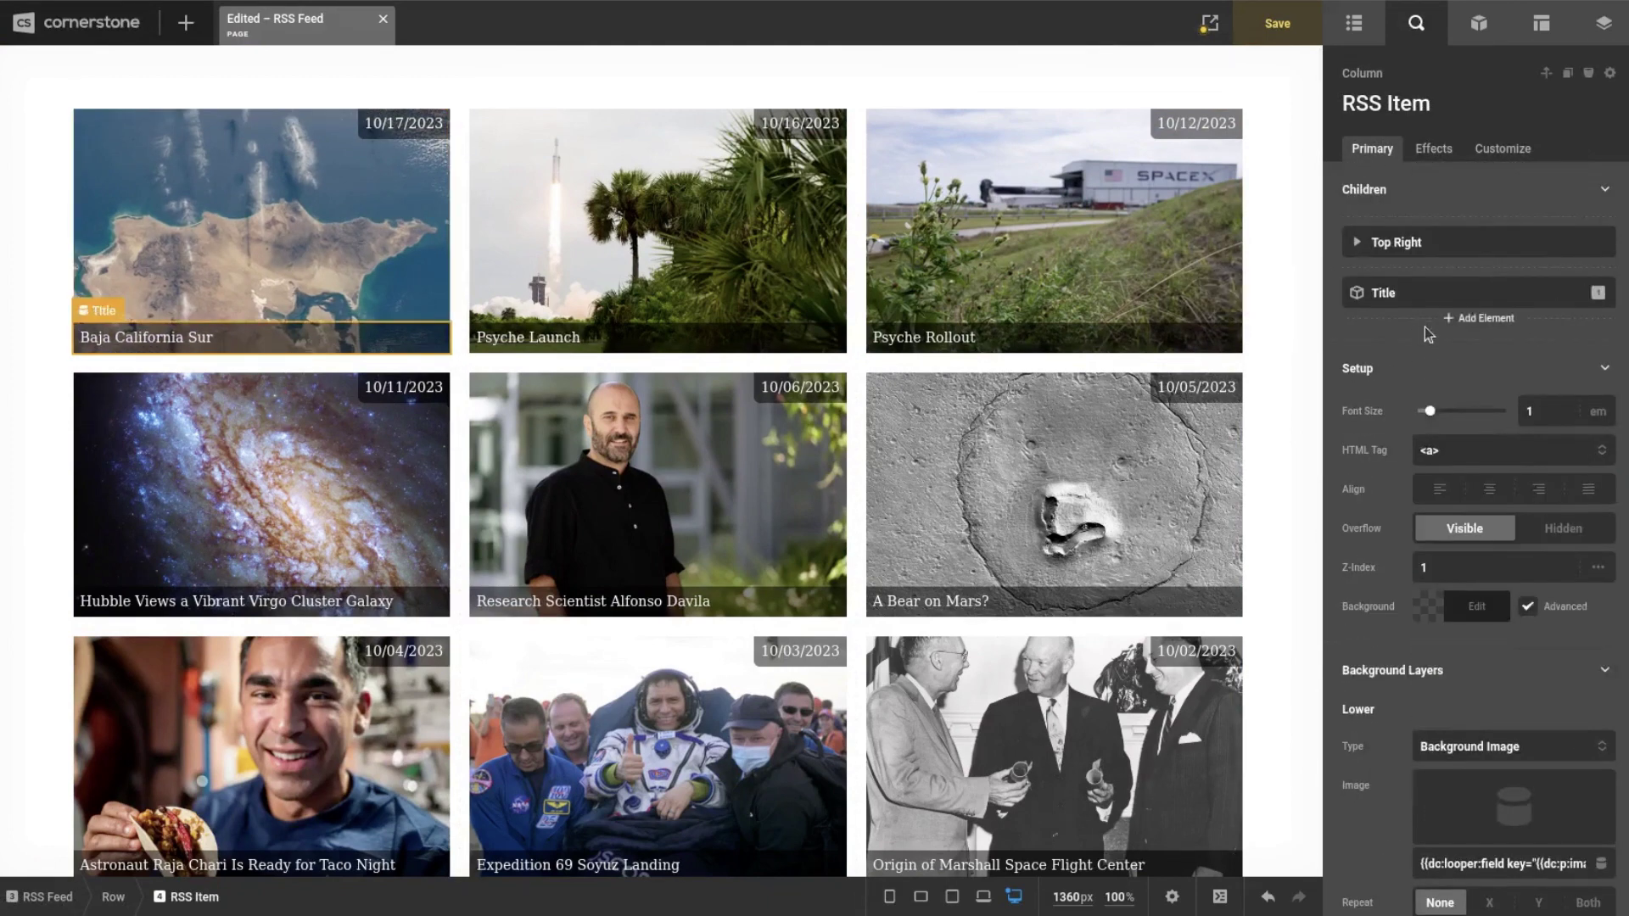
scroll(1425, 345, down, 8)
click(1498, 632)
key(ctrl+a)
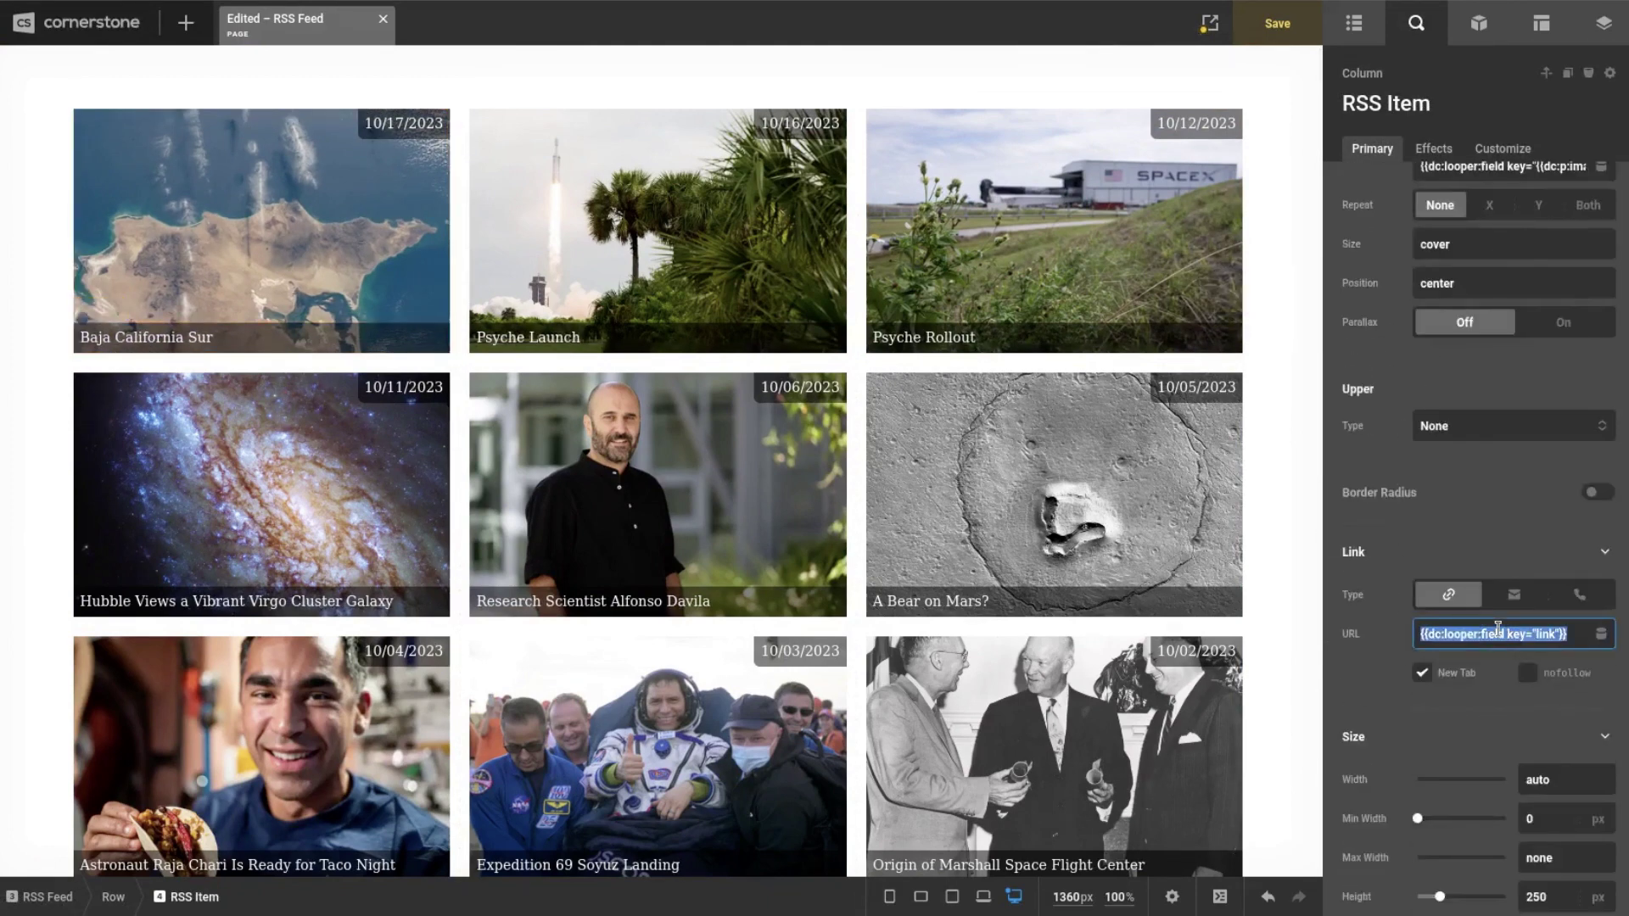
click(1523, 627)
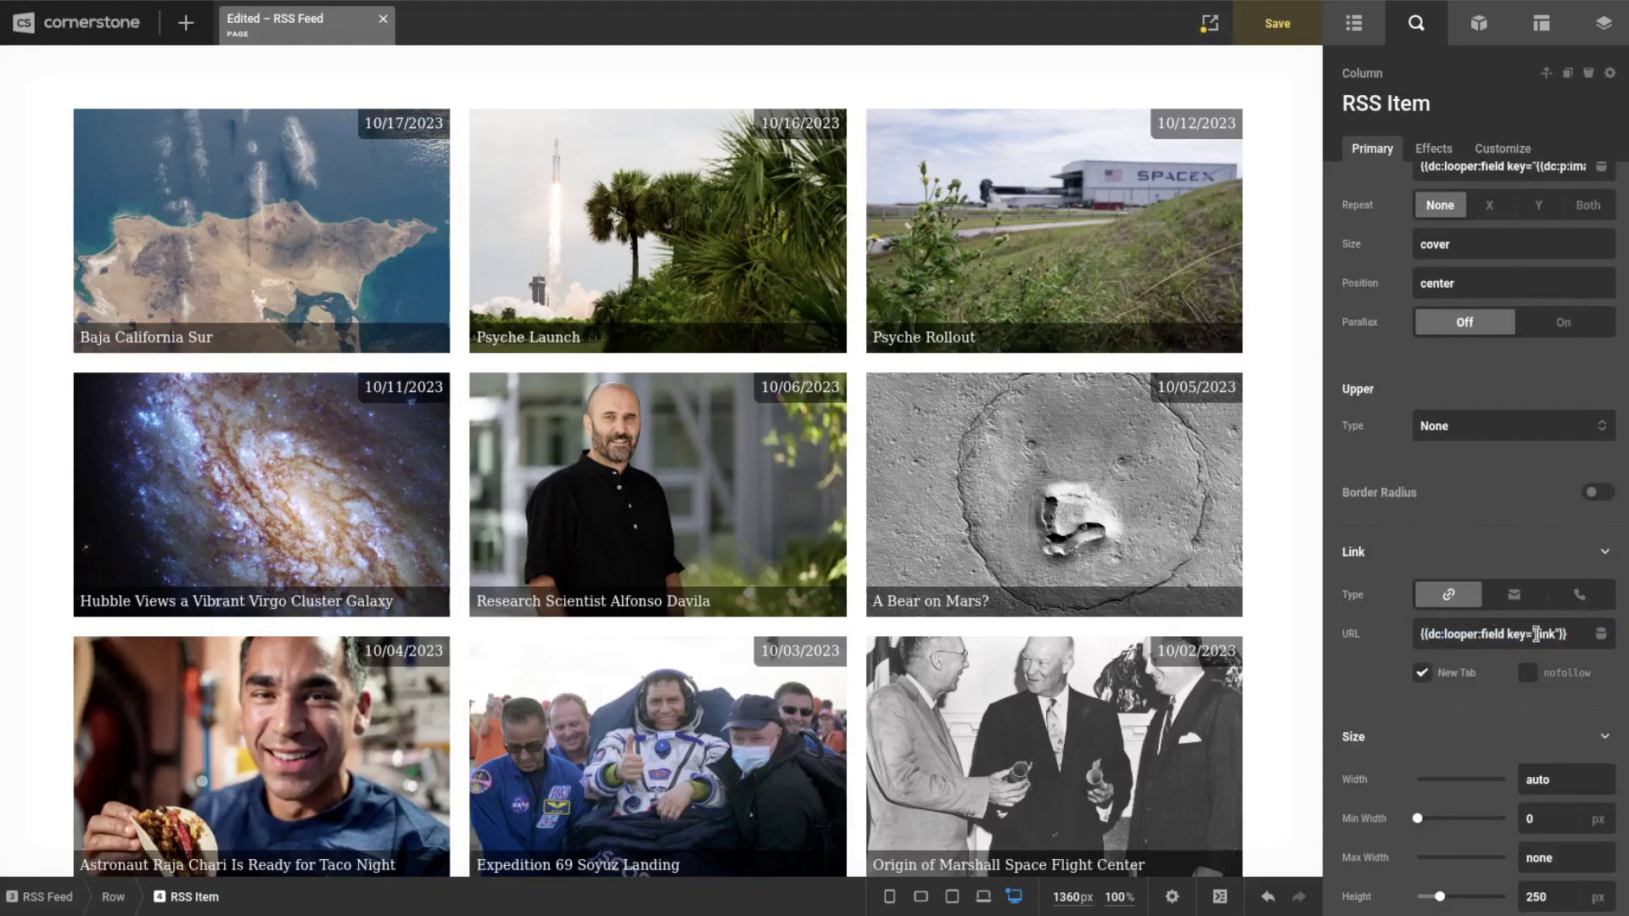
scroll(1500, 611, up, 5)
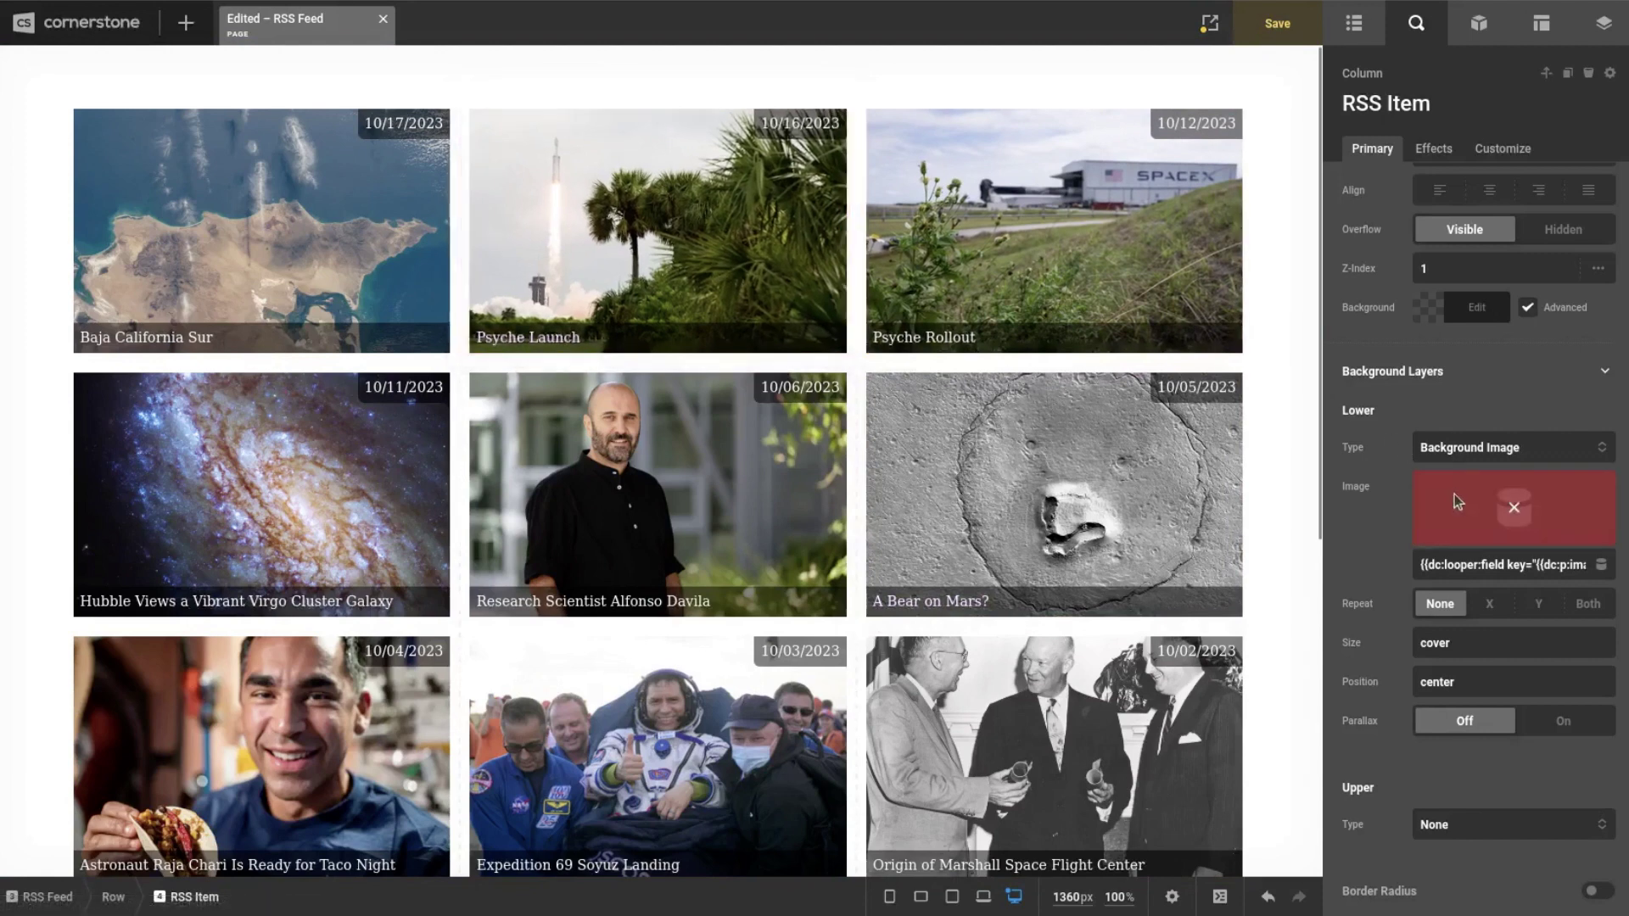
- Select the RSS Feed's full Image Key value in its Params
click(1352, 23)
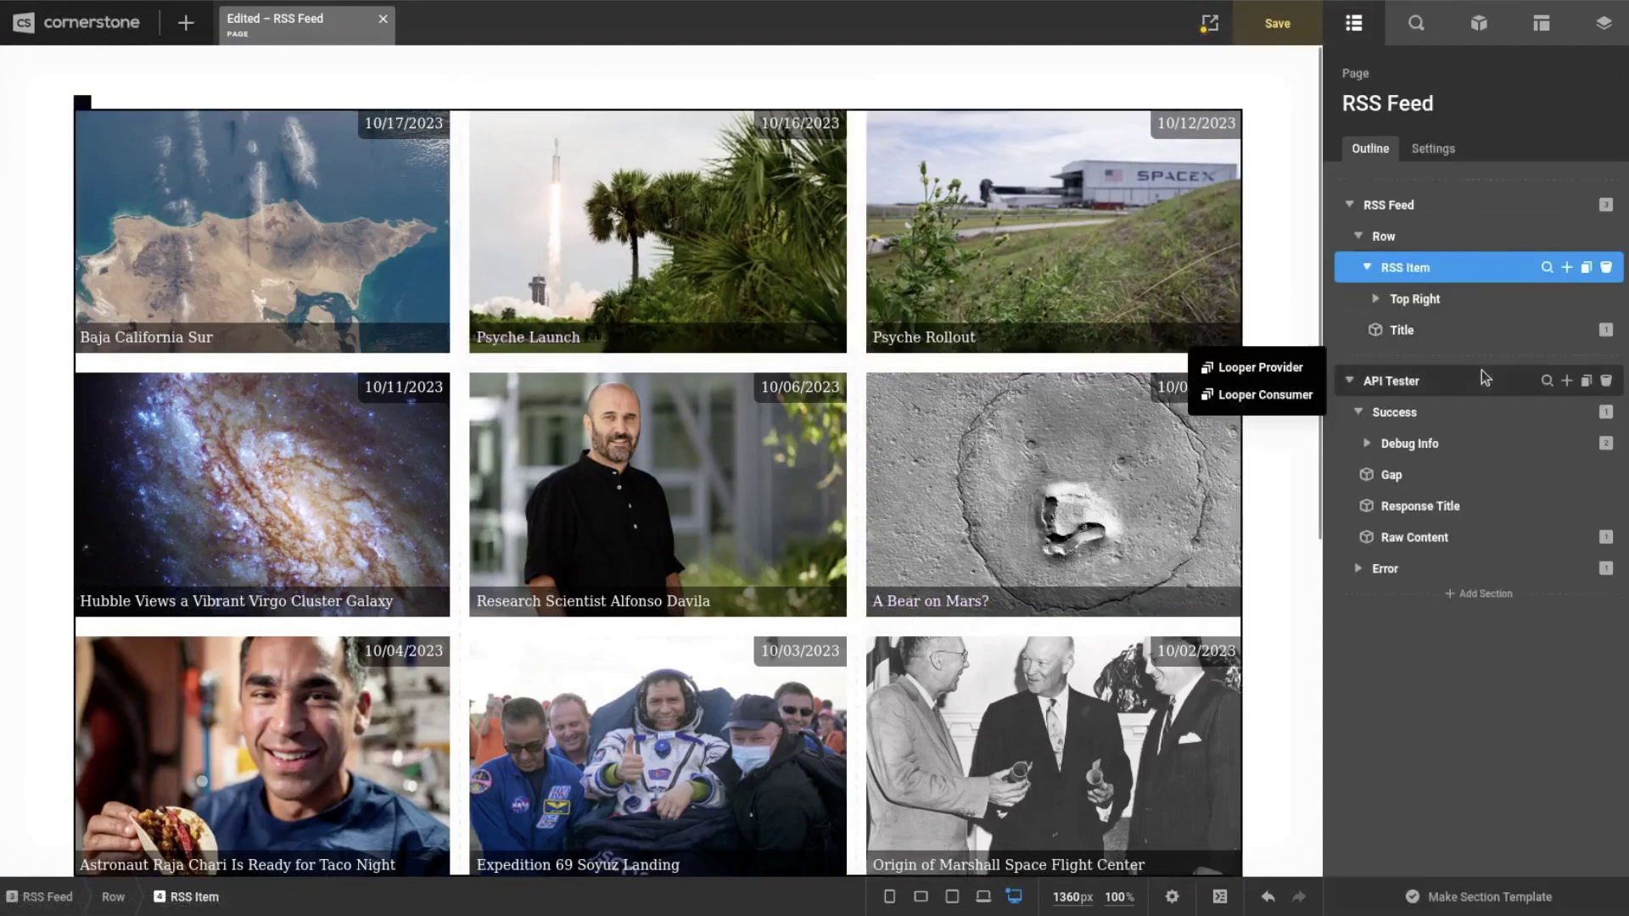
click(1547, 206)
click(1493, 244)
key(ctrl+a)
click(1353, 23)
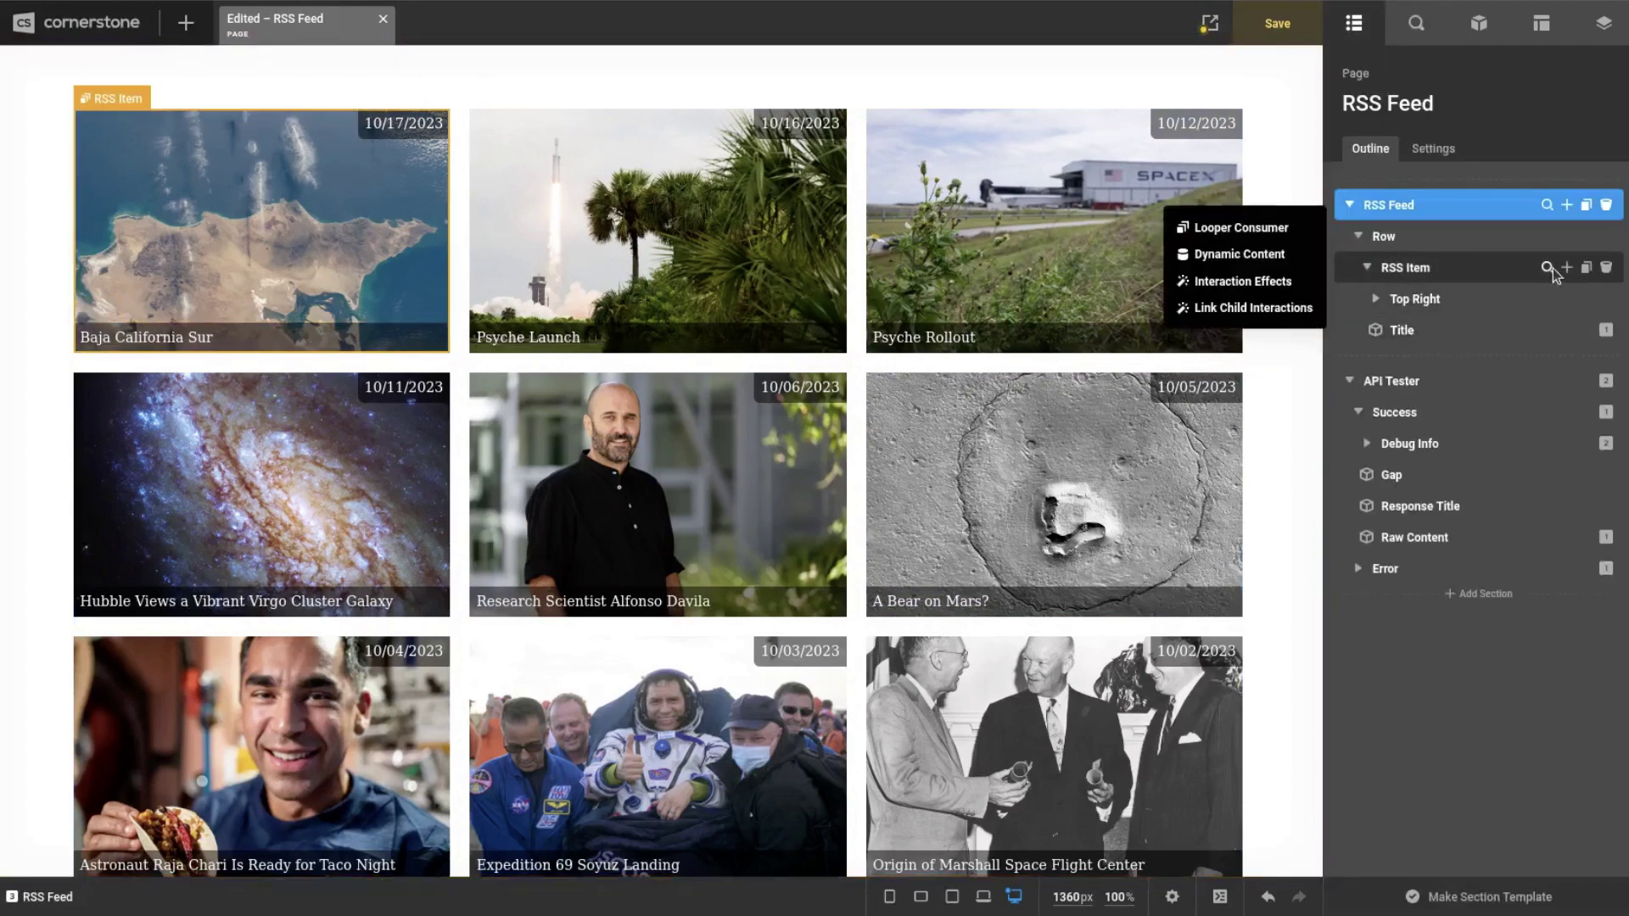
- Widen the panel to read the RSS Item's full image URL expression, then restore the 1360px canvas
click(1546, 268)
scroll(1485, 578, down, 5)
drag(1455, 566, 1532, 570)
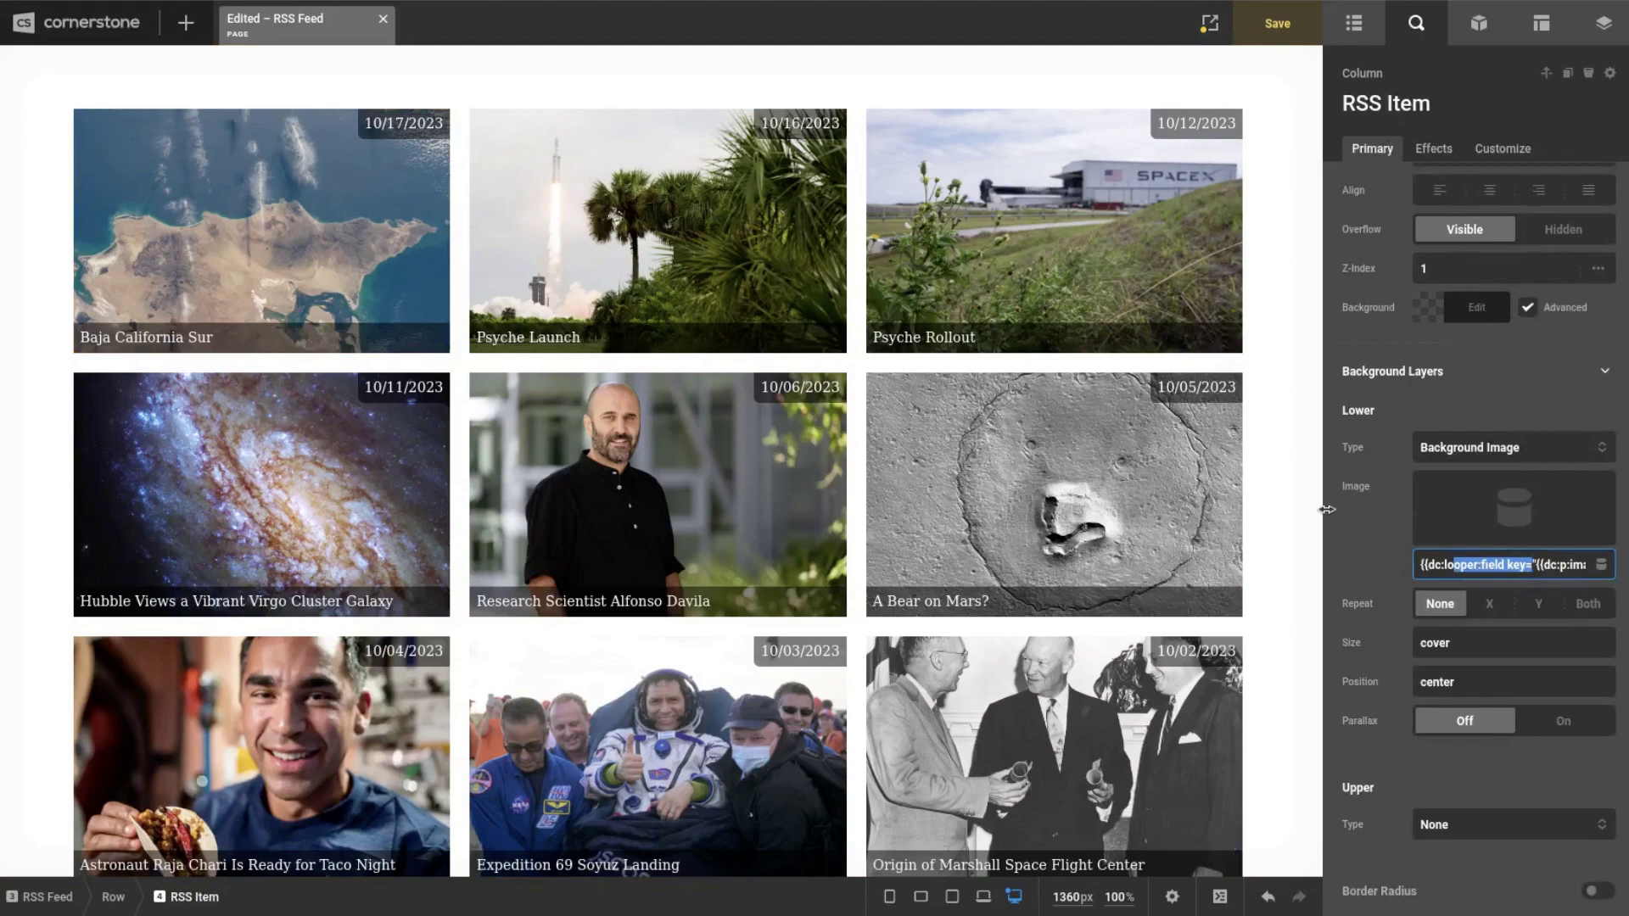
drag(1325, 509, 1118, 509)
click(1361, 566)
key(ctrl+a)
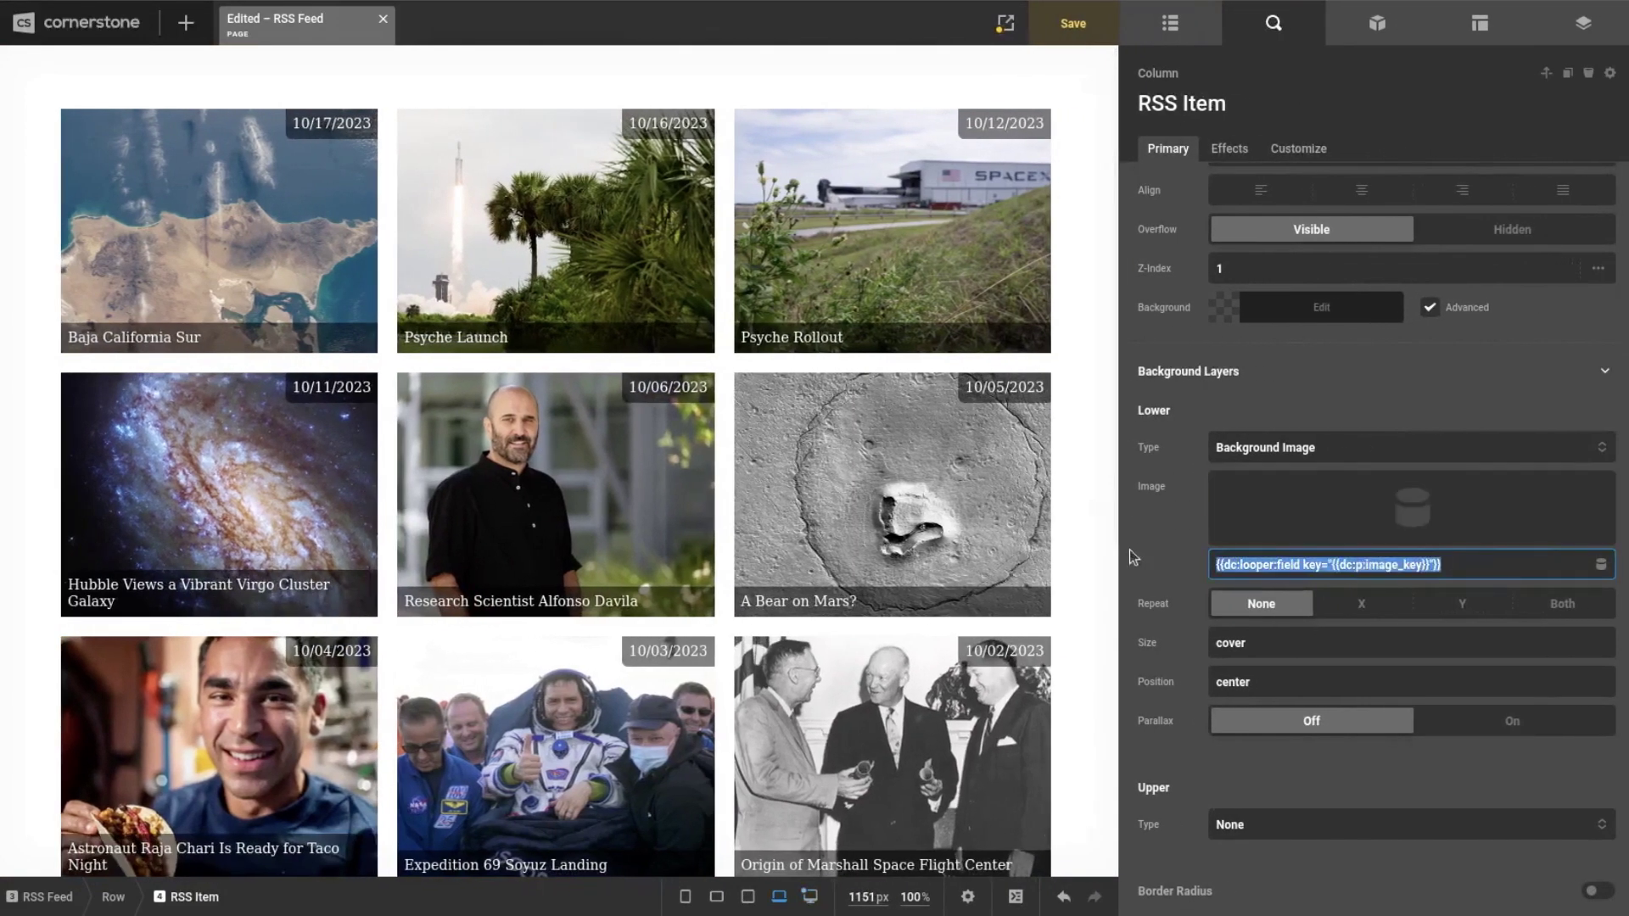
click(1122, 519)
drag(1122, 513, 1337, 511)
- Revisit the RSS Feed params and scroll the canvas to the API Tester's JSON output
click(1357, 28)
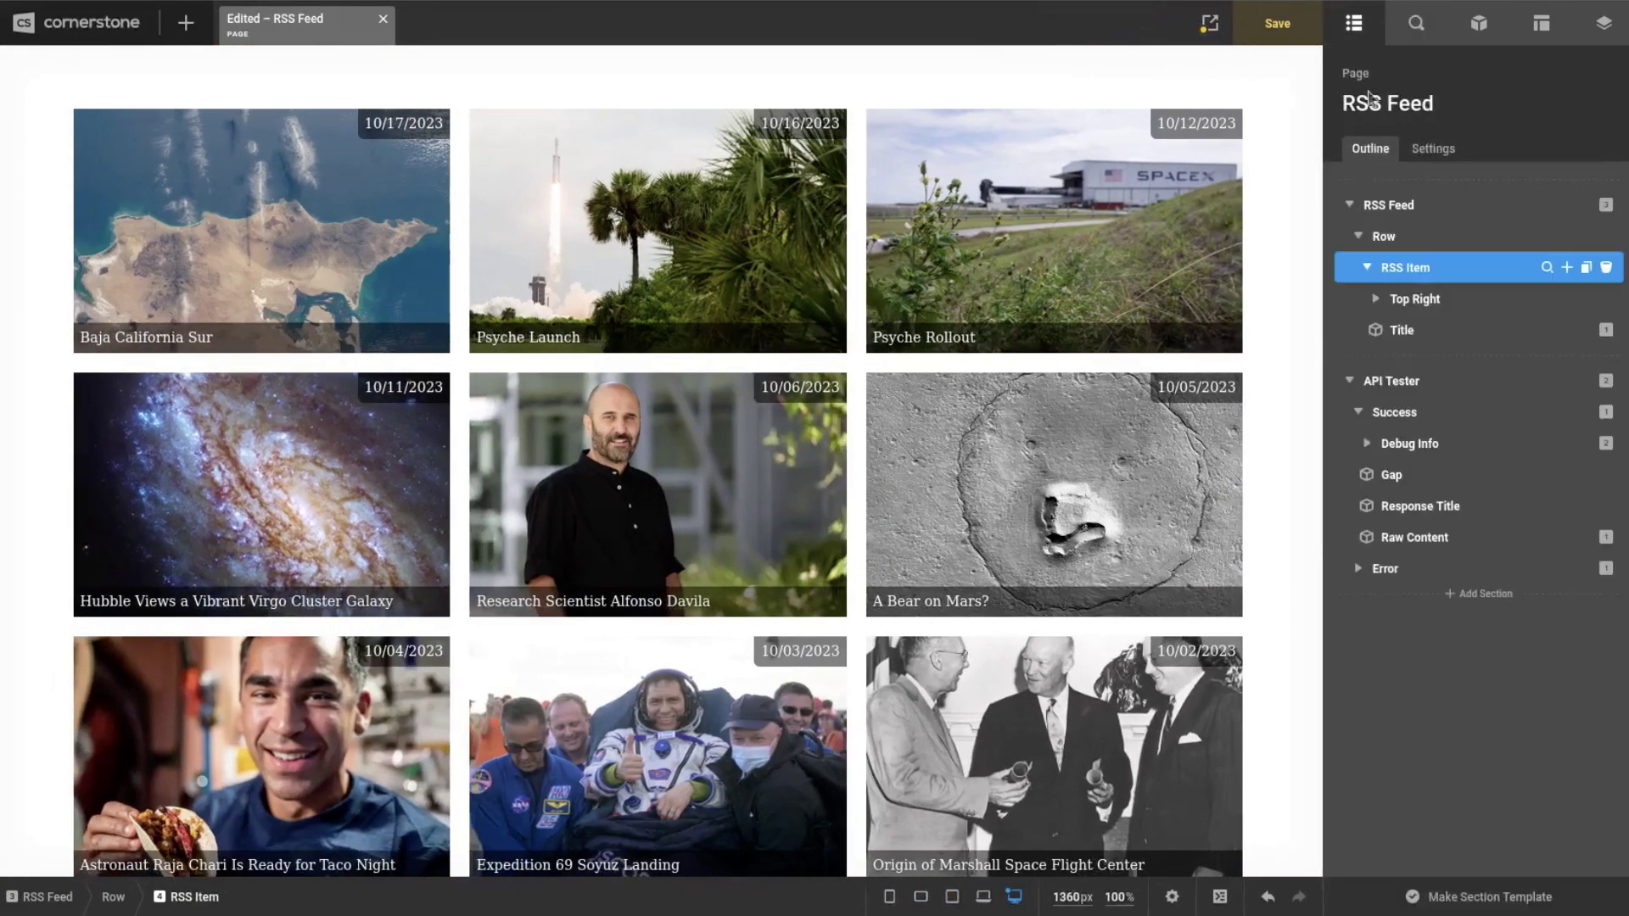
click(1546, 205)
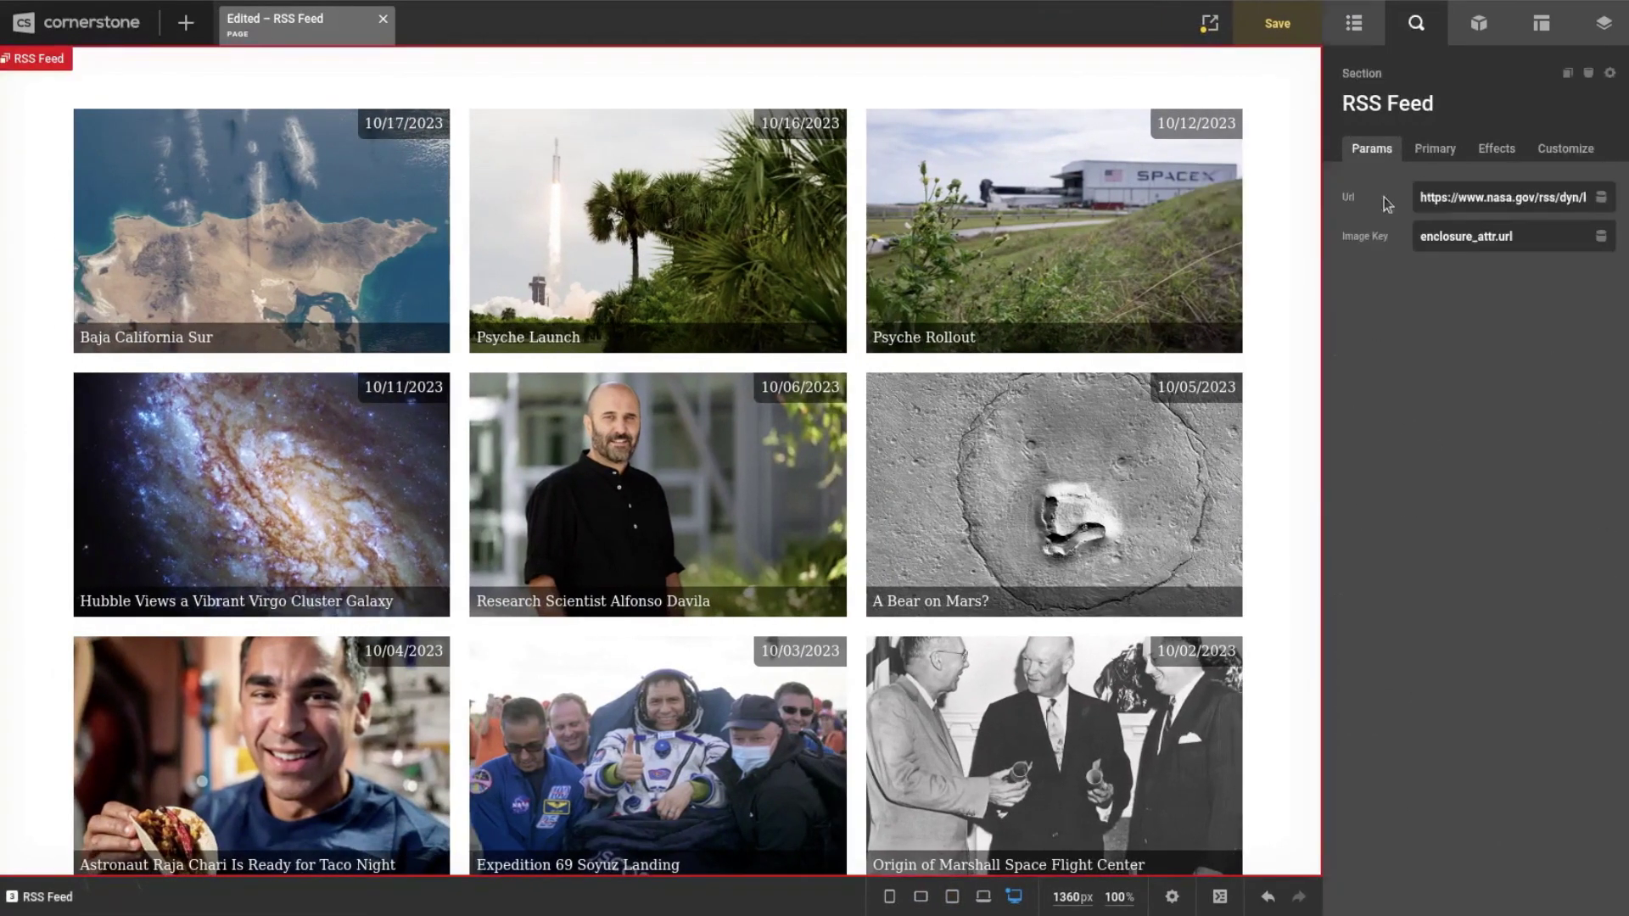
click(1352, 24)
scroll(1083, 358, down, 6)
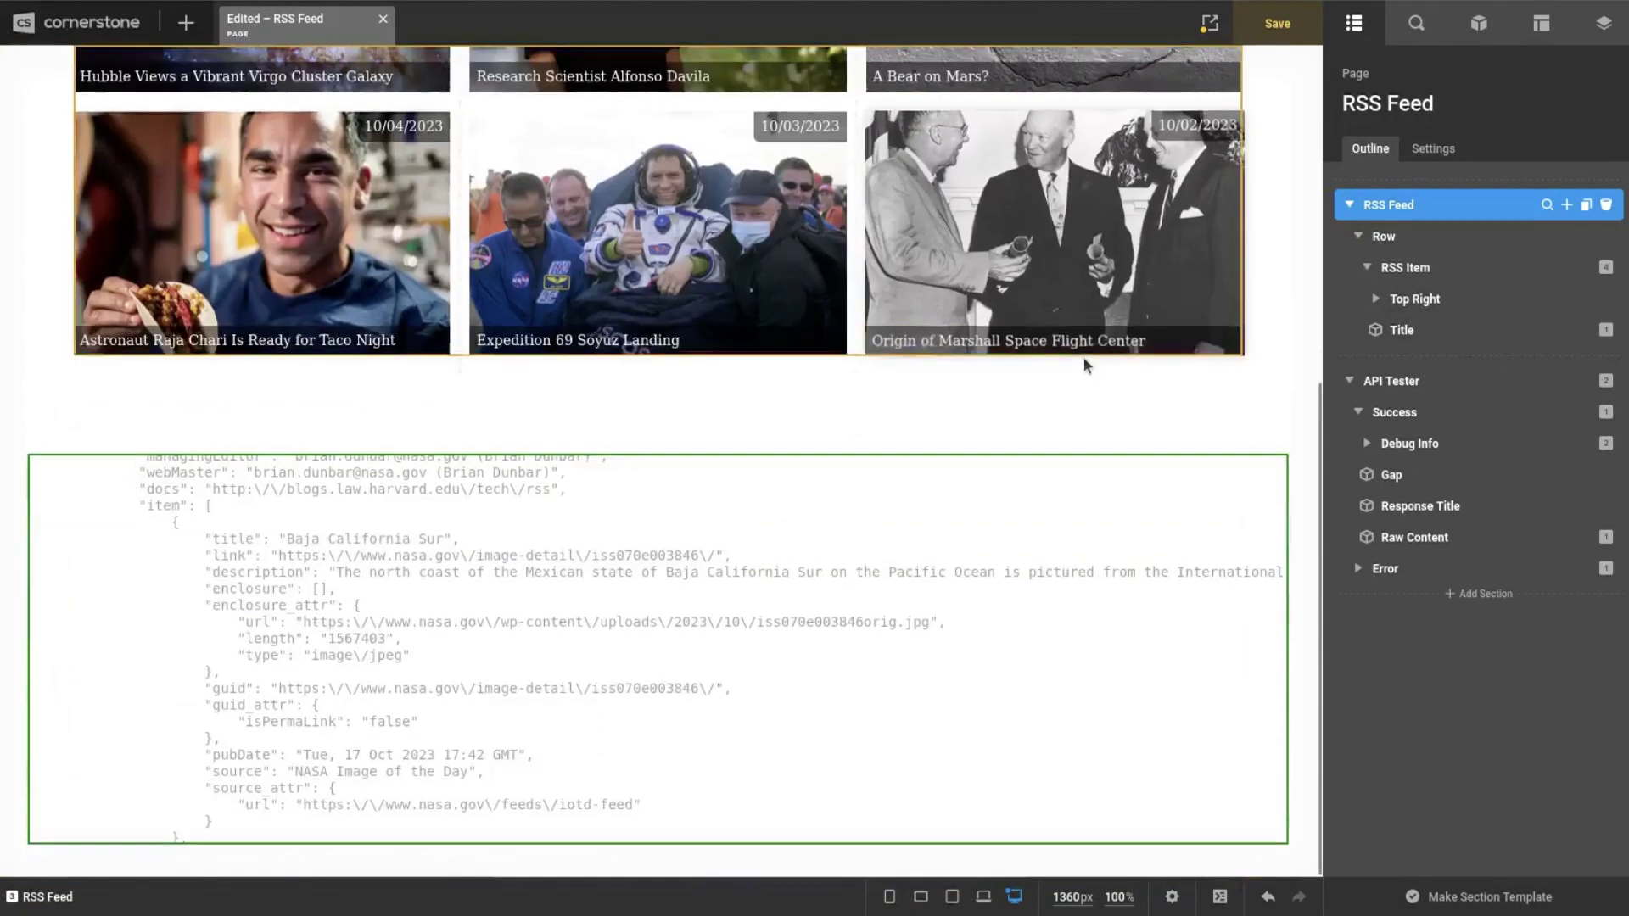
scroll(1115, 410, up, 1)
scroll(1115, 410, up, 3)
scroll(1157, 429, down, 3)
scroll(1156, 429, down, 1)
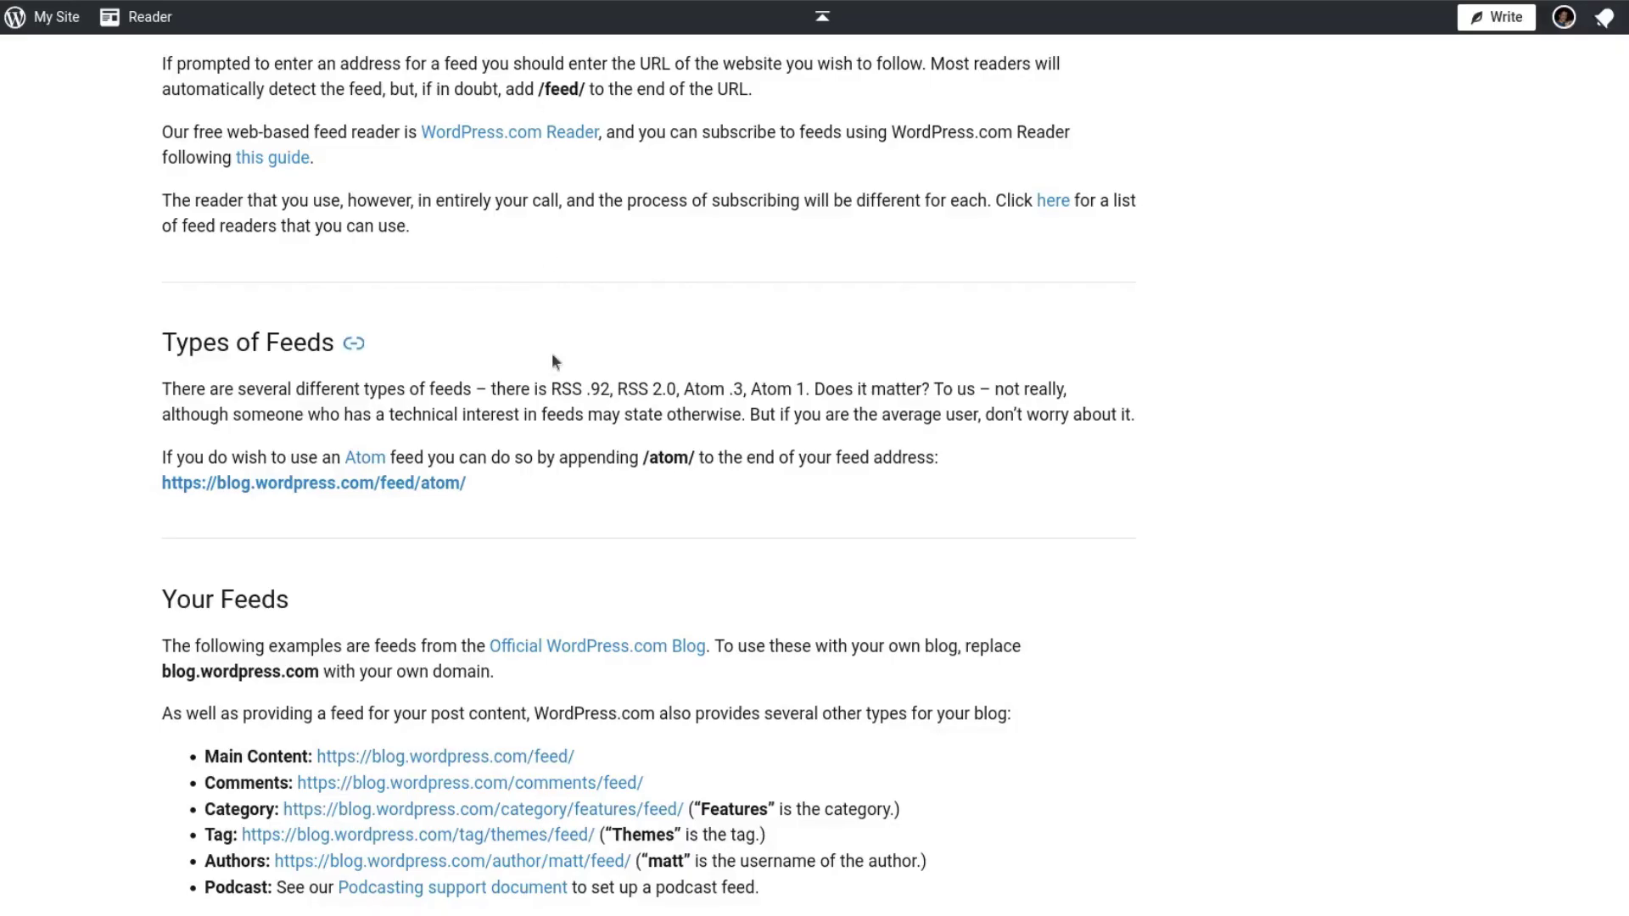
- Scroll the Feeds support page to the Your Feeds section and highlight its explanation
scroll(551, 356, up, 10)
scroll(552, 364, down, 6)
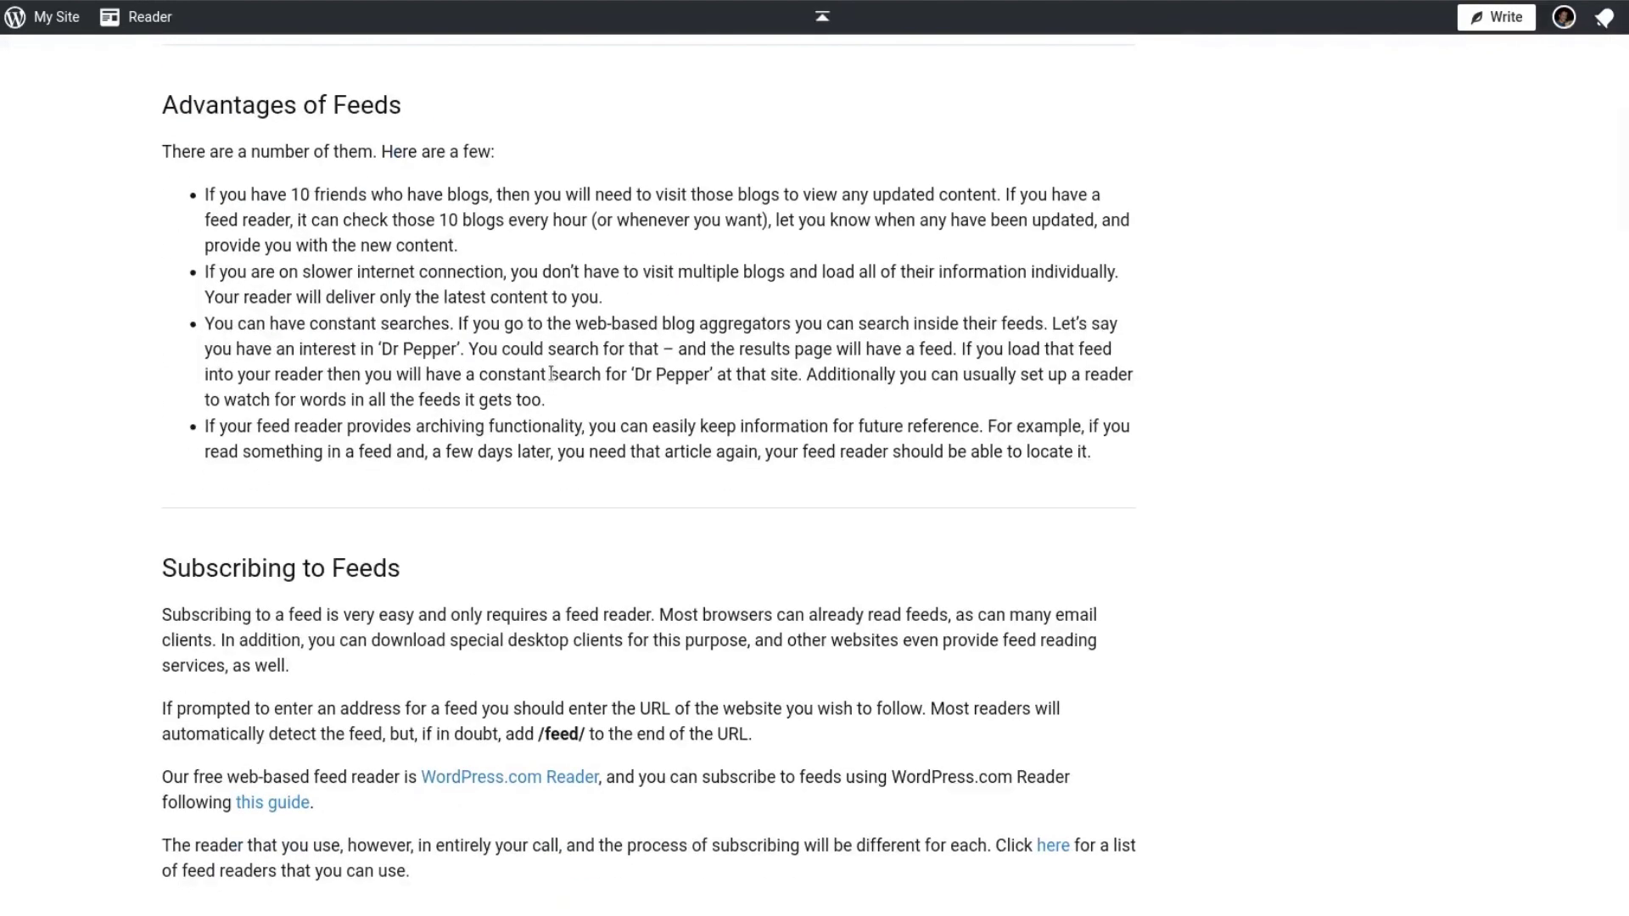
scroll(408, 507, up, 2)
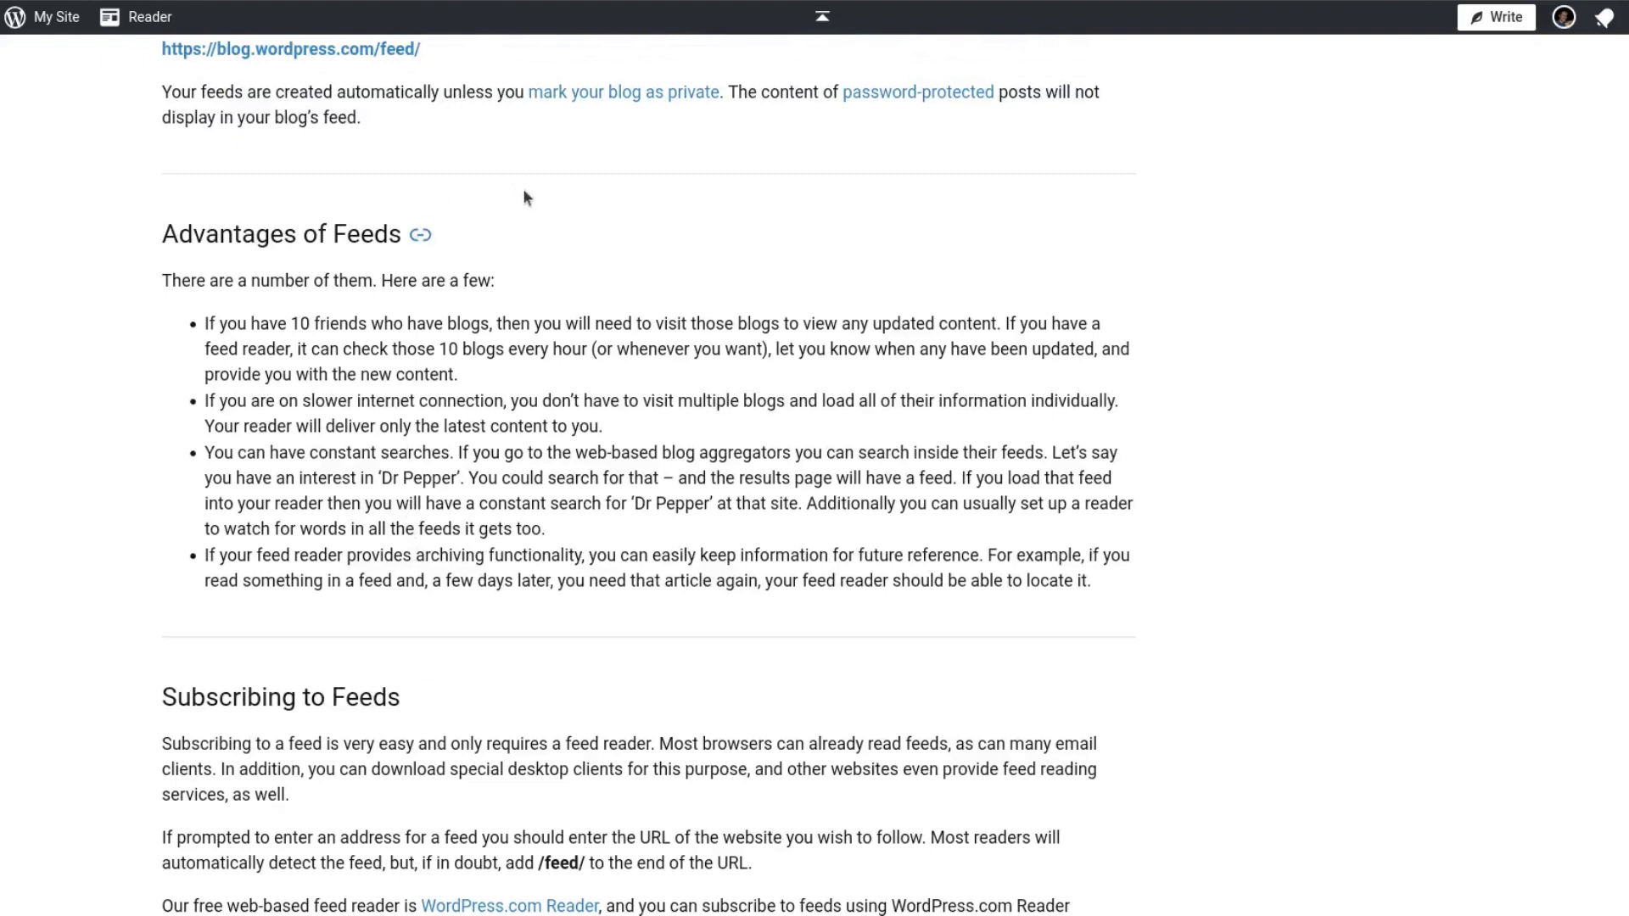
scroll(543, 195, down, 12)
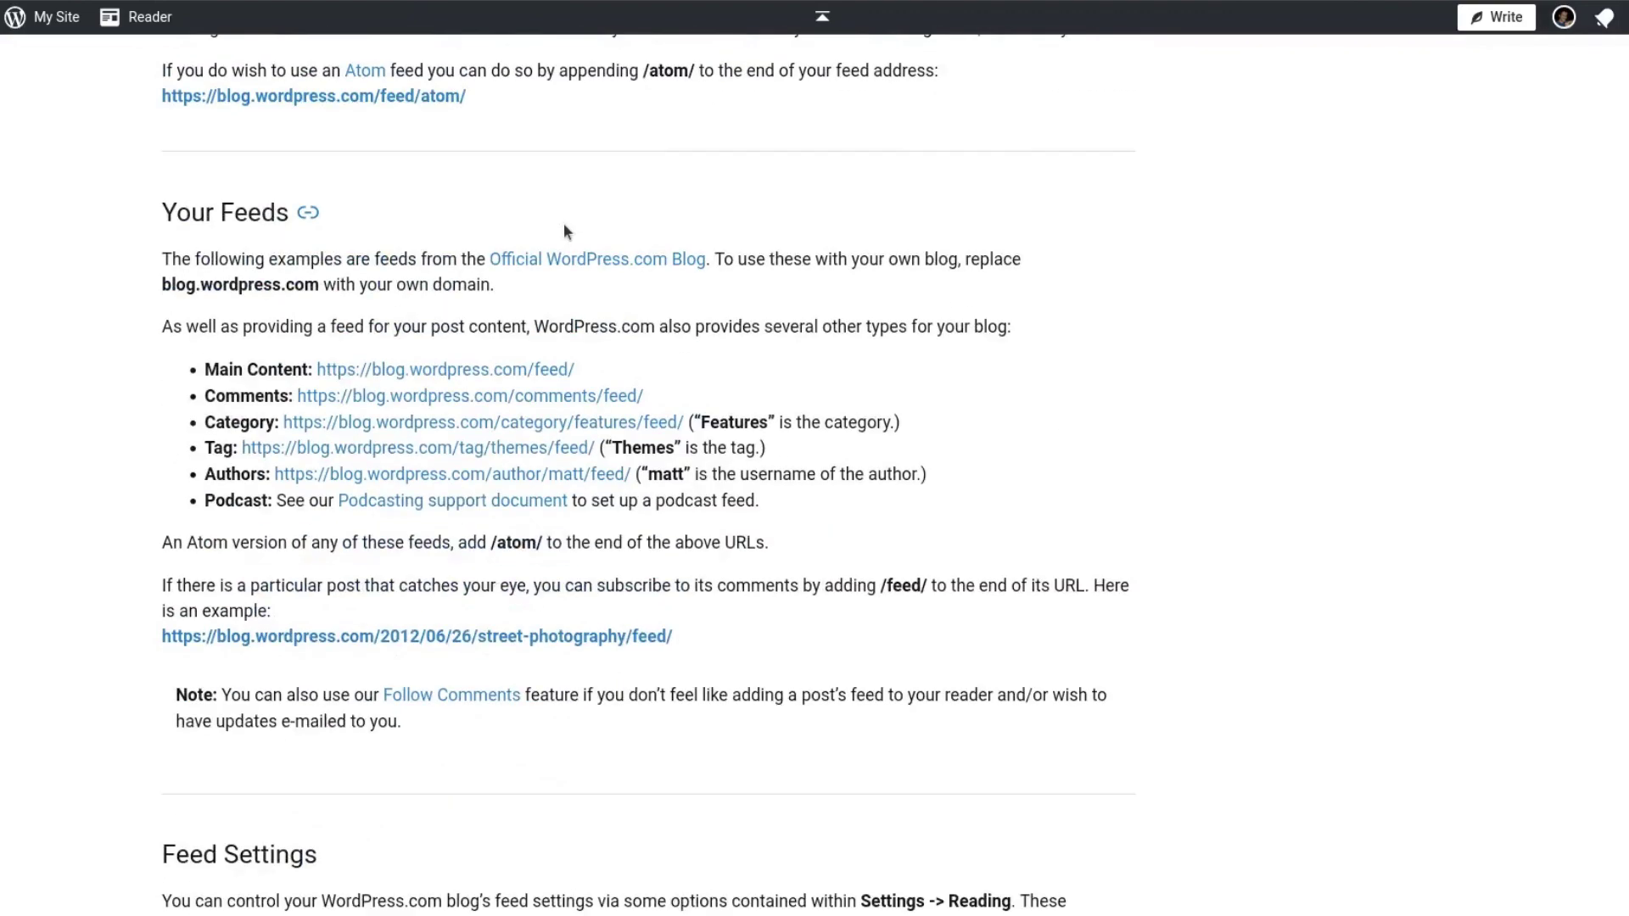
scroll(564, 226, up, 9)
scroll(570, 234, down, 8)
scroll(574, 244, down, 1)
drag(164, 212, 791, 339)
click(791, 340)
scroll(694, 329, down, 3)
scroll(680, 311, up, 2)
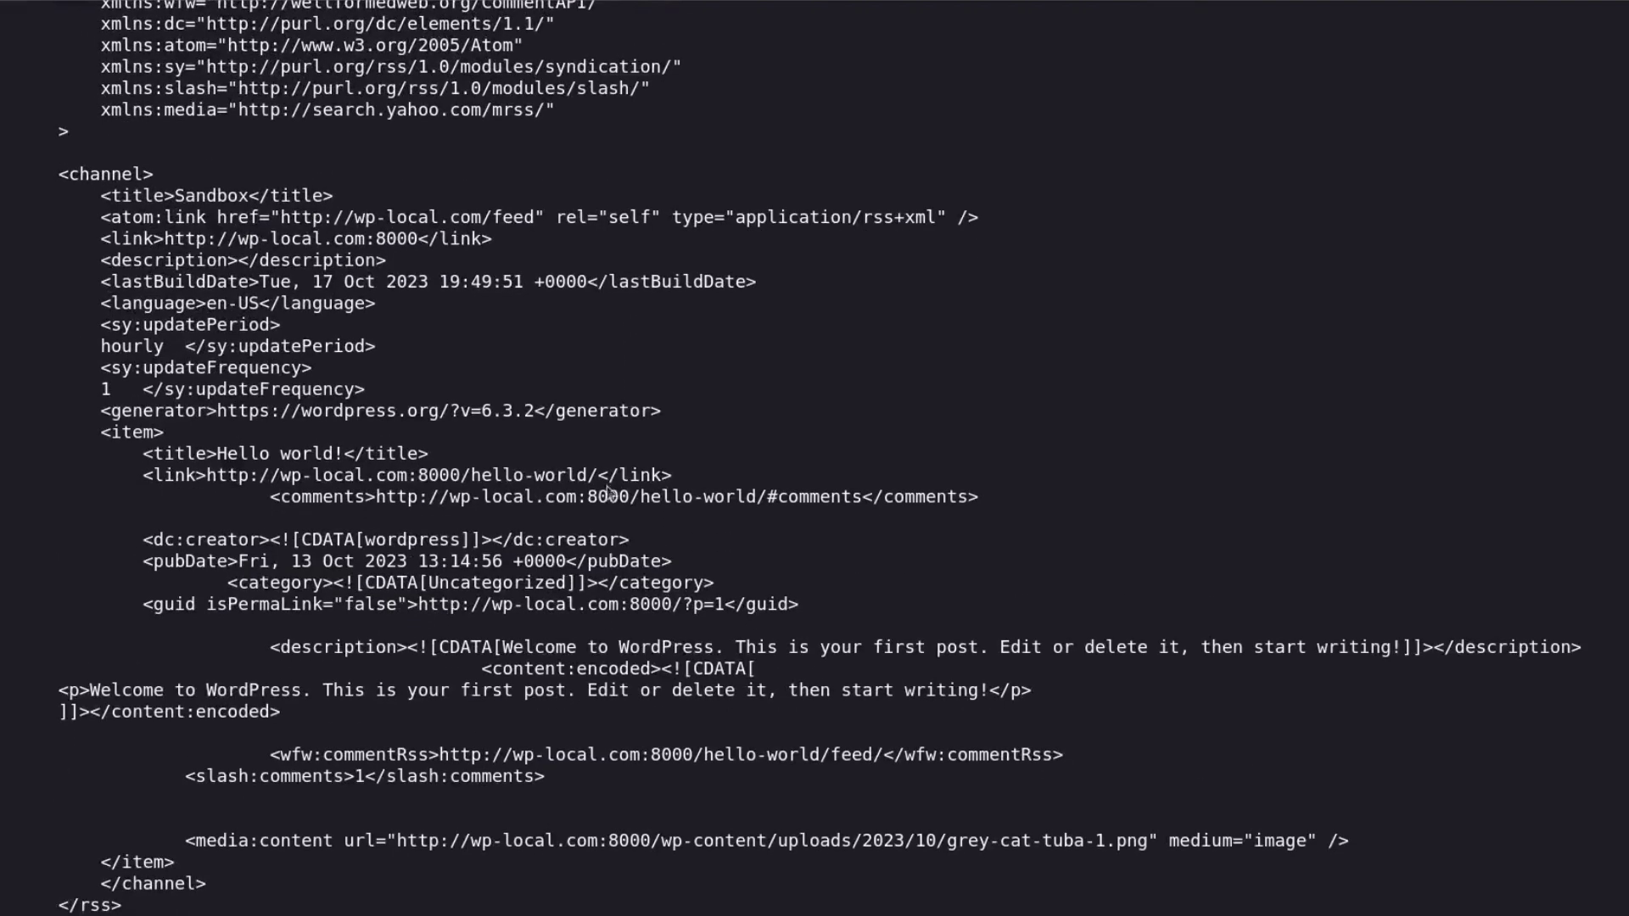
- Highlight the local feed's media:content image line and post description entries in the XML
triple_click(293, 848)
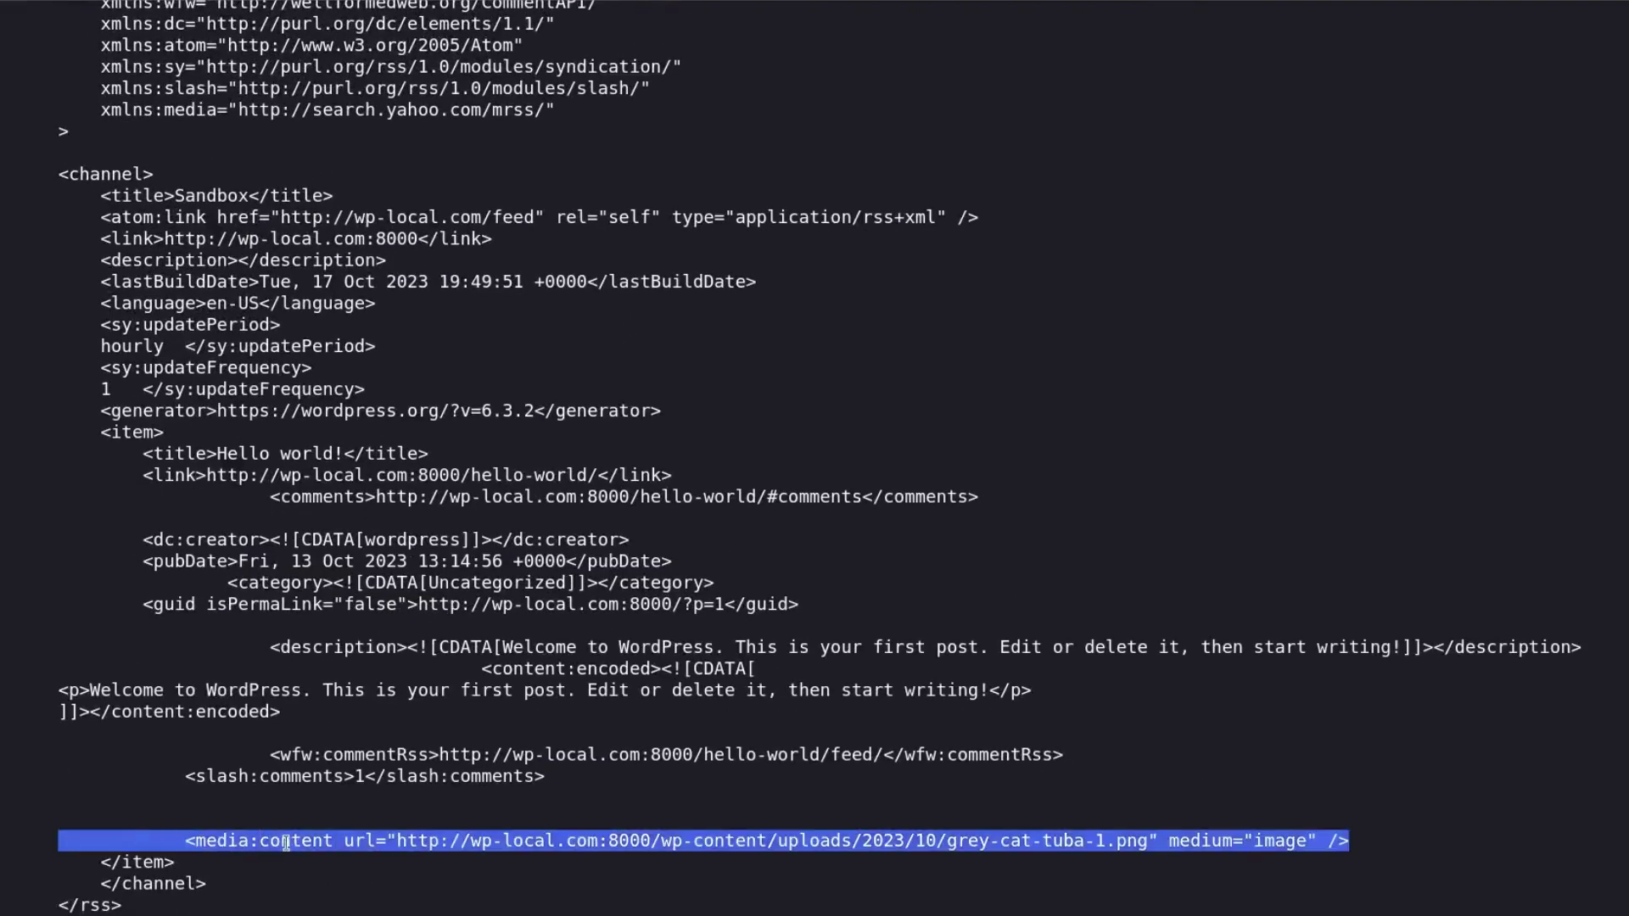
triple_click(286, 843)
click(330, 801)
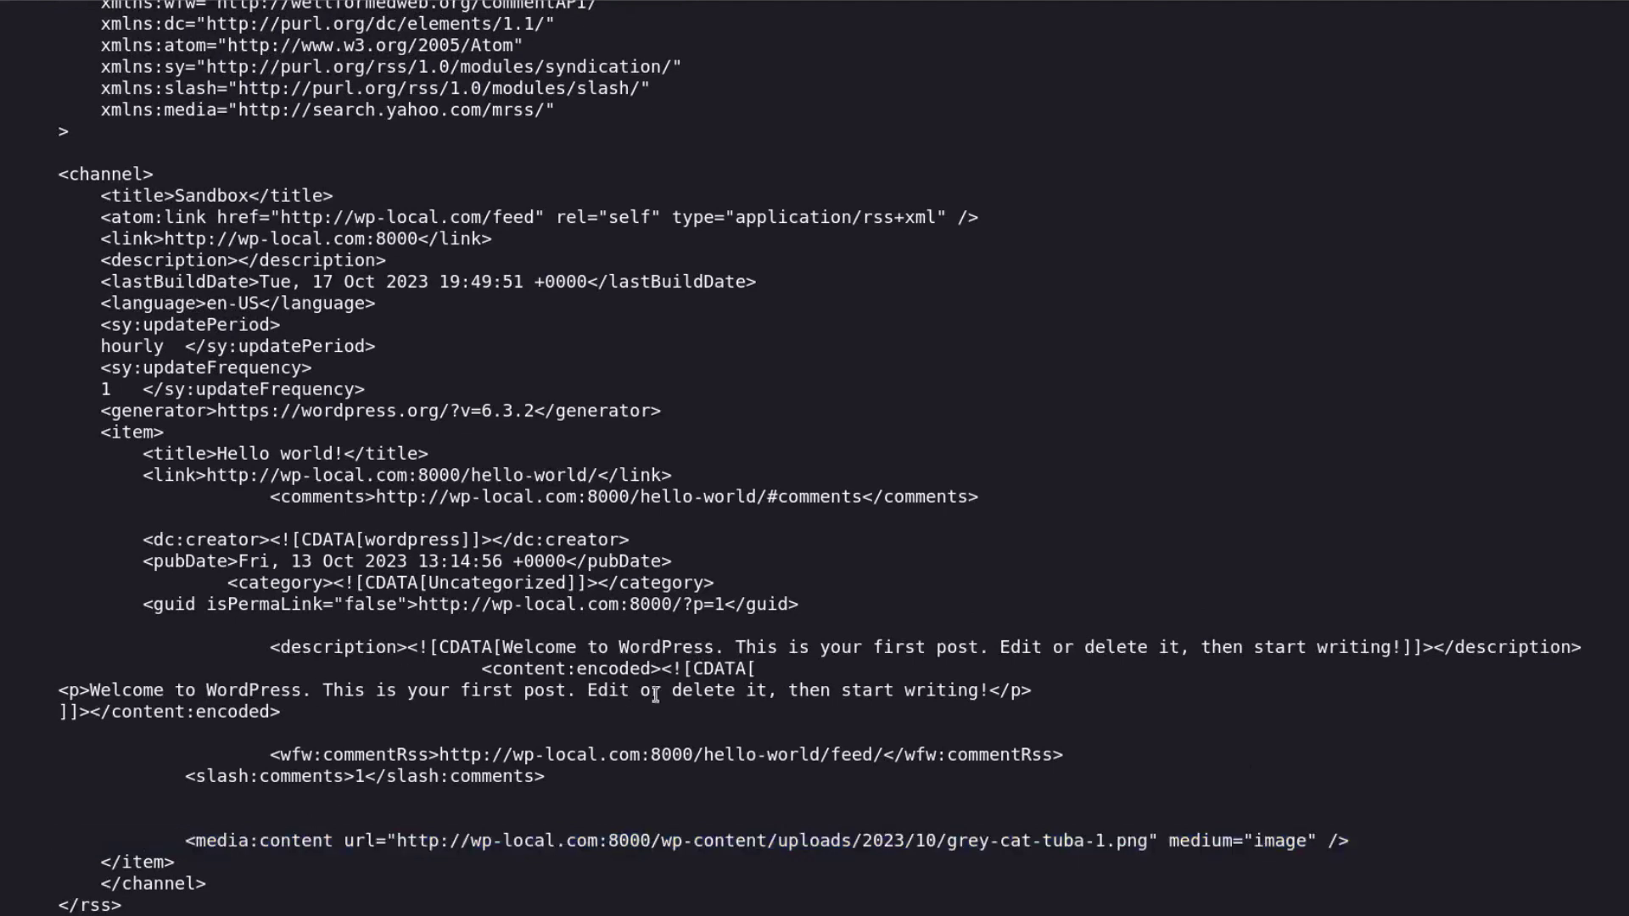
drag(482, 650, 884, 679)
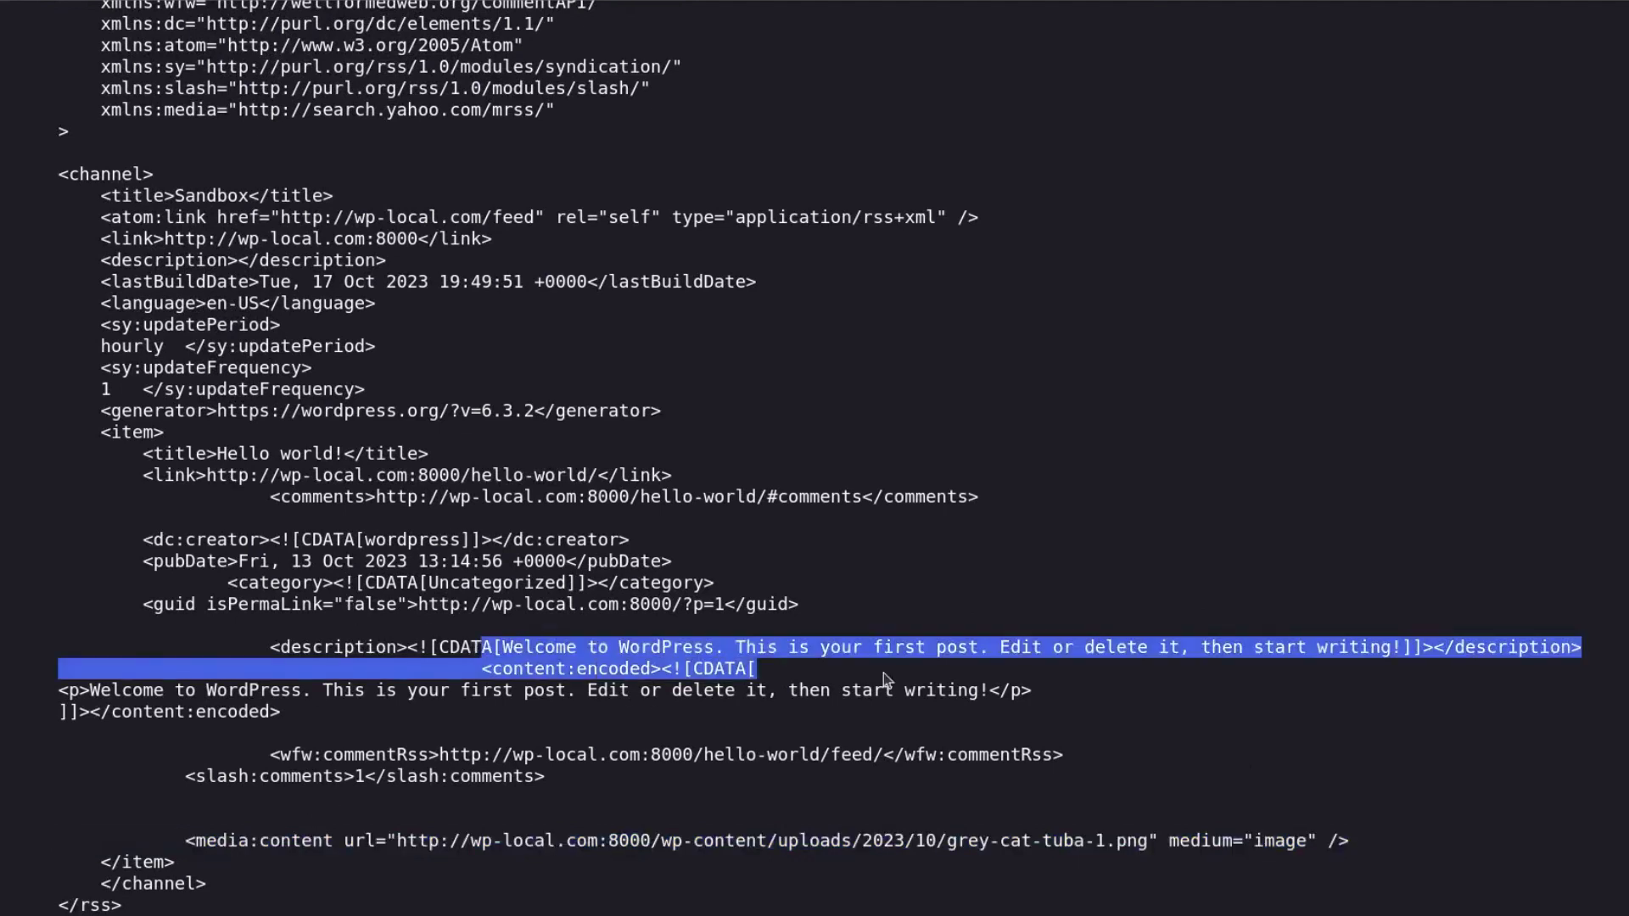
click(681, 667)
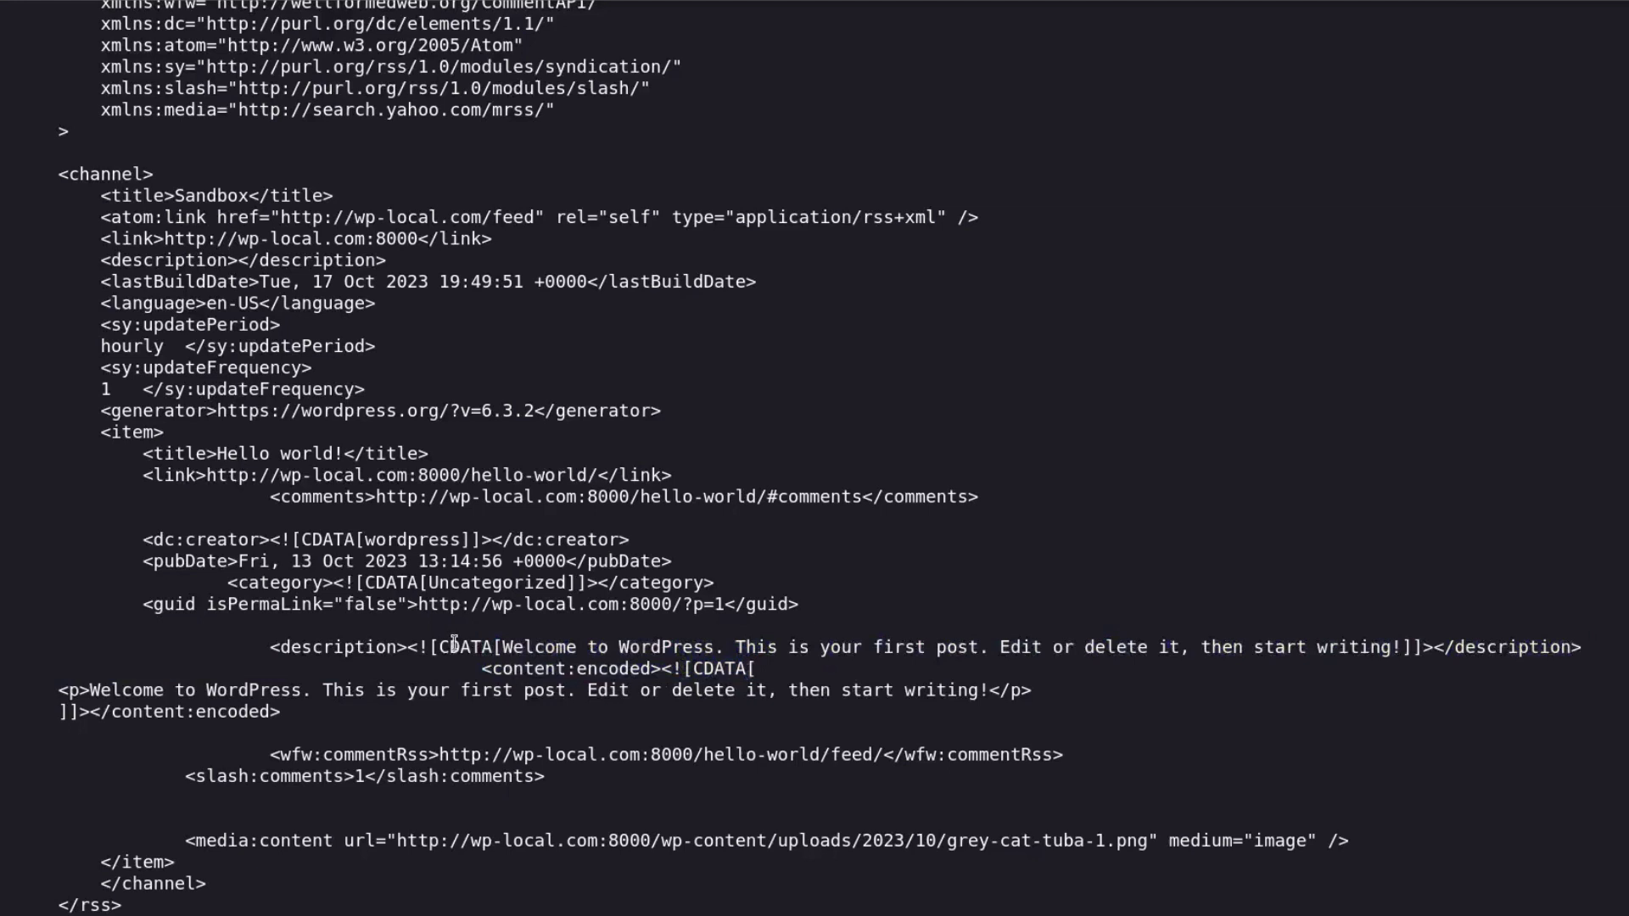
drag(464, 646, 710, 691)
click(972, 691)
mouse_move(989, 690)
mouse_down()
mouse_move(791, 651)
mouse_move(520, 636)
mouse_move(477, 653)
mouse_move(996, 691)
mouse_move(968, 691)
mouse_up()
click(512, 676)
triple_click(314, 838)
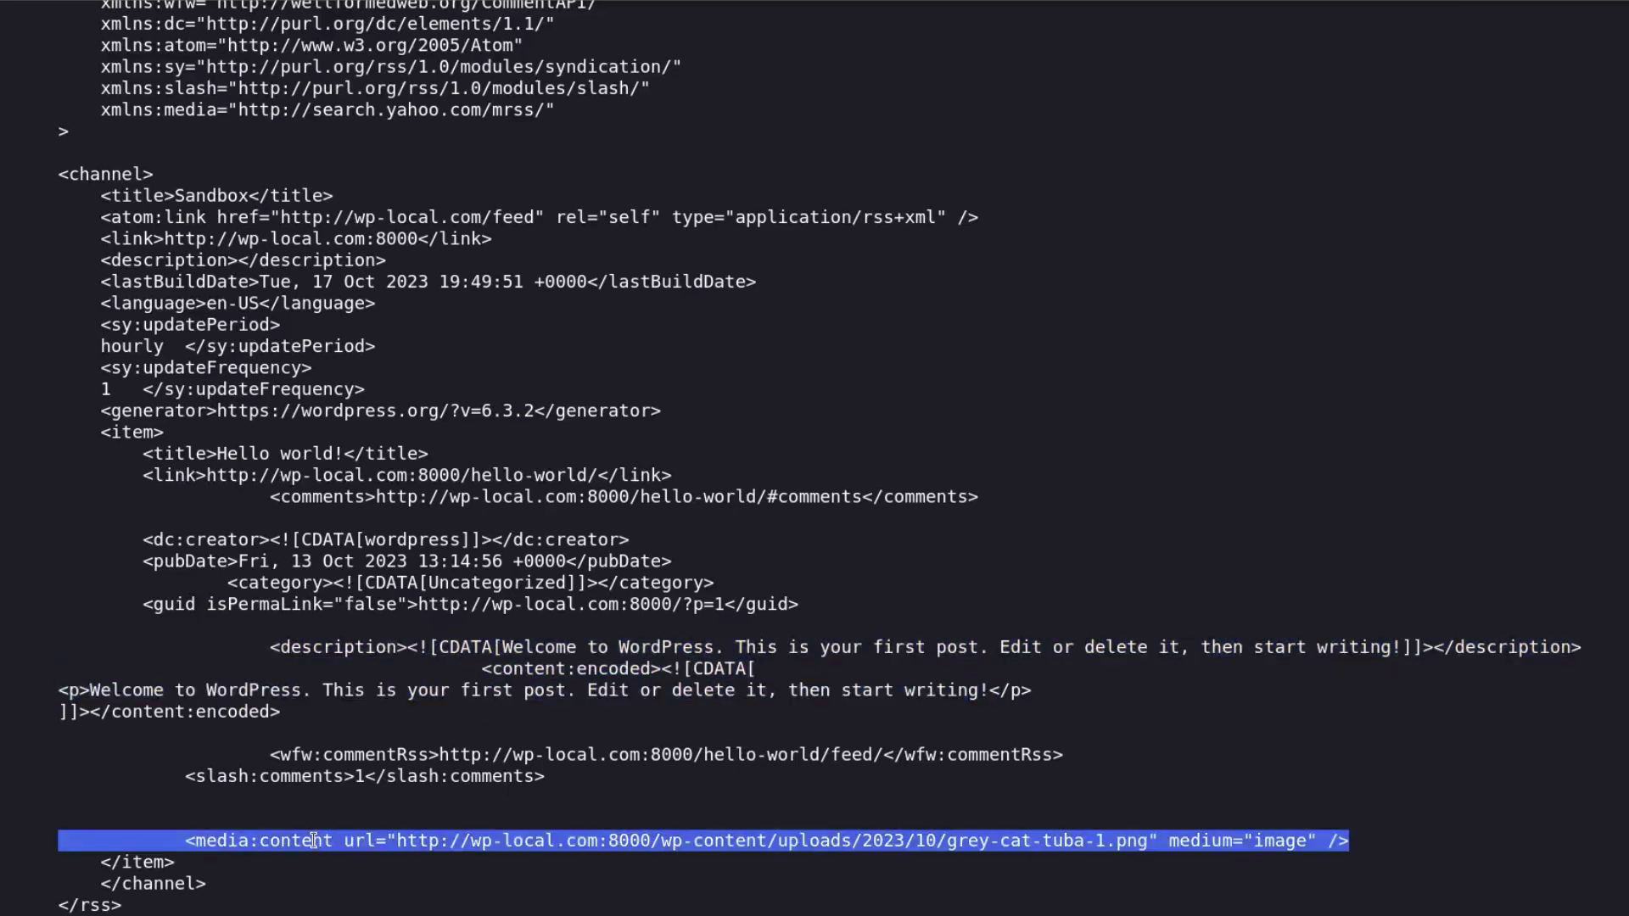
triple_click(497, 839)
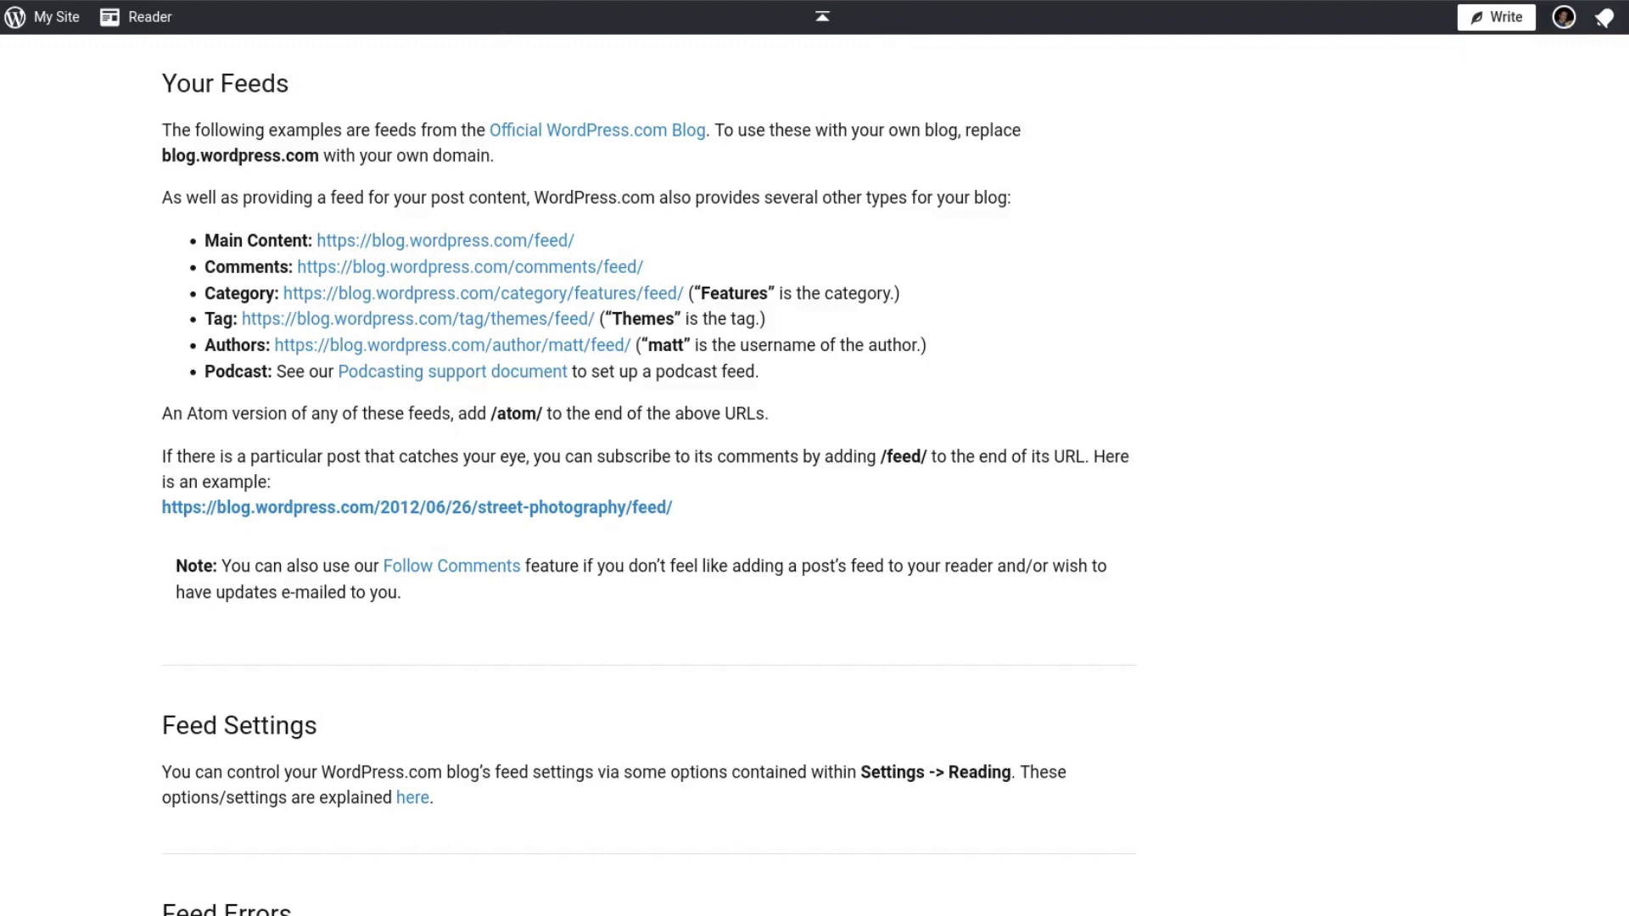
- Bring up and dismiss the launcher to get back to the Cornerstone editor
key(ctrl+l)
click(161, 415)
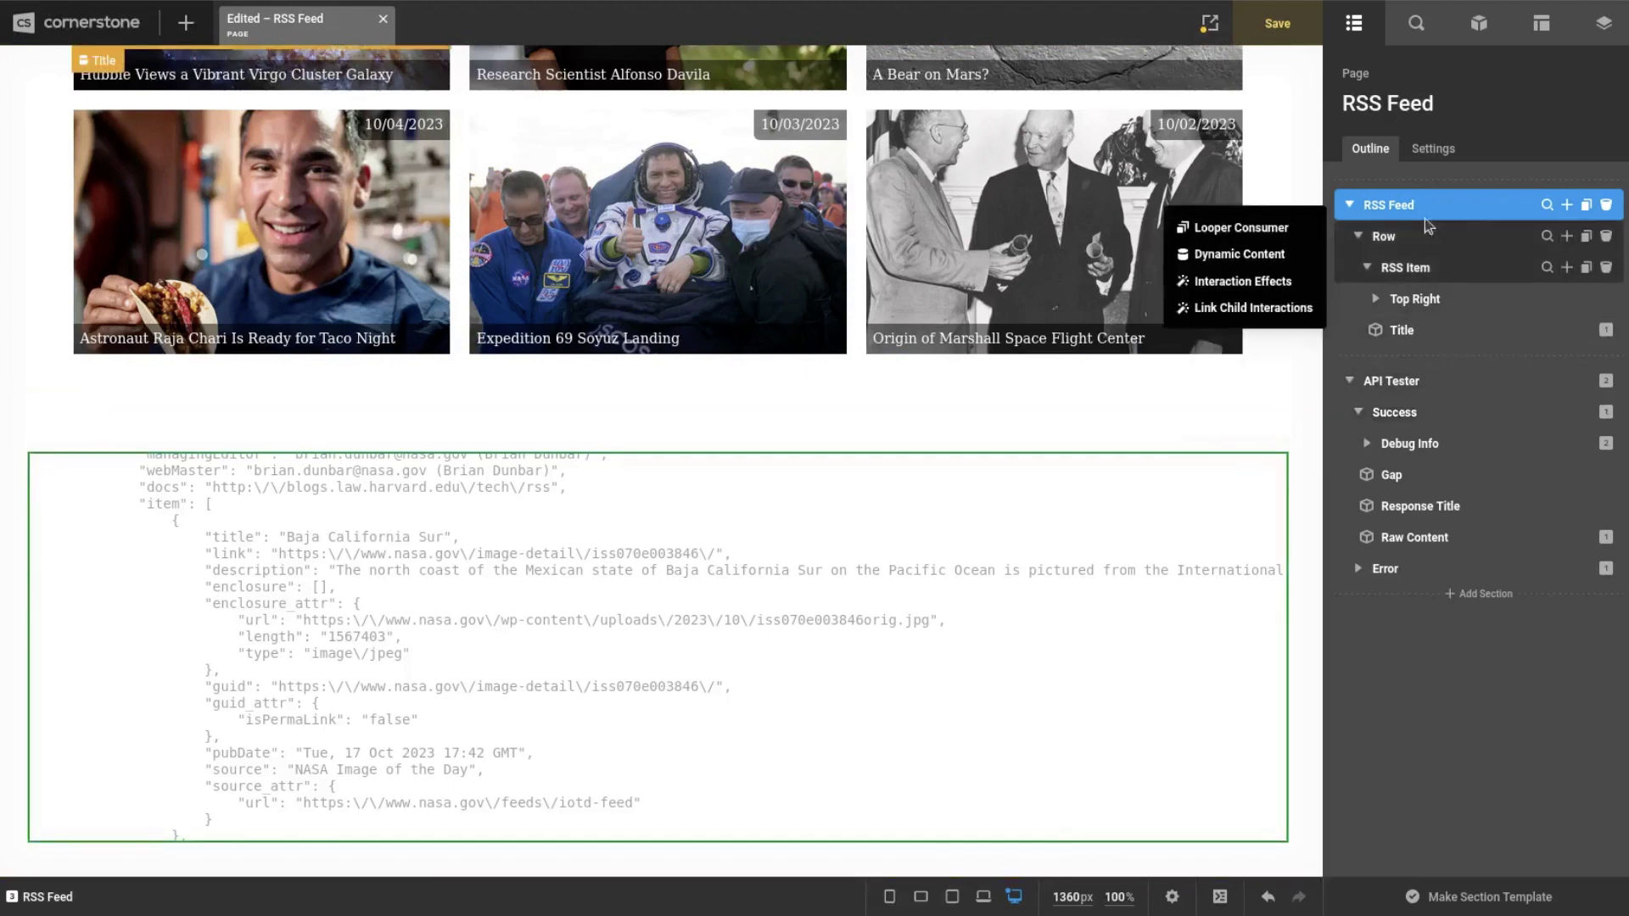
- Collapse the RSS Feed and API Tester outline rows and insert a new feed section
click(1349, 206)
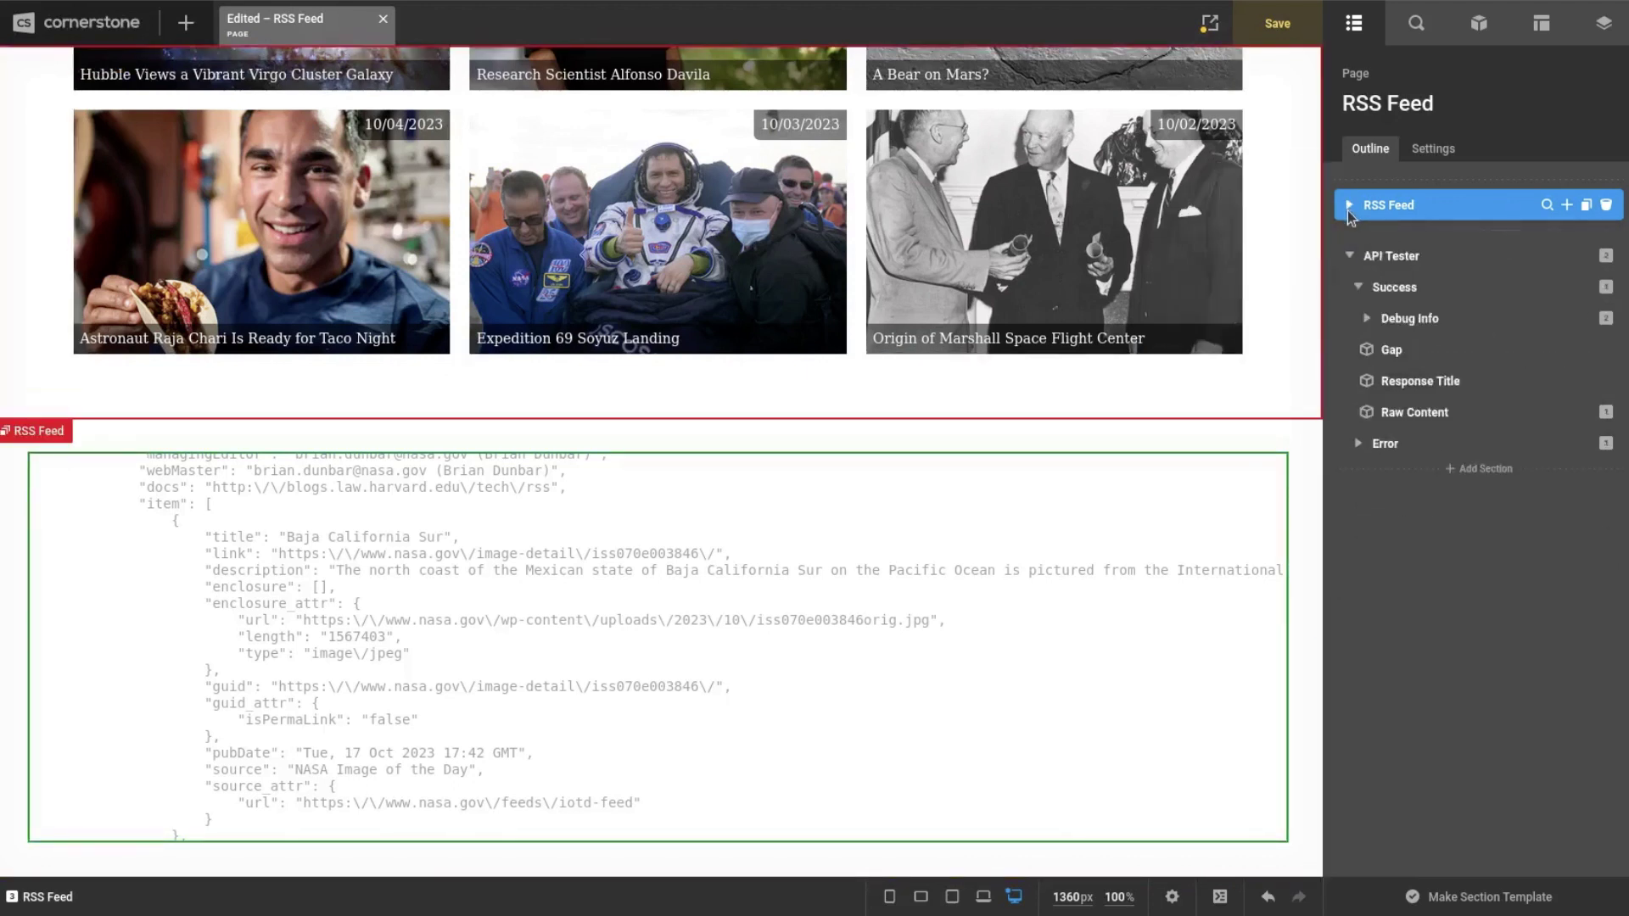
click(1348, 256)
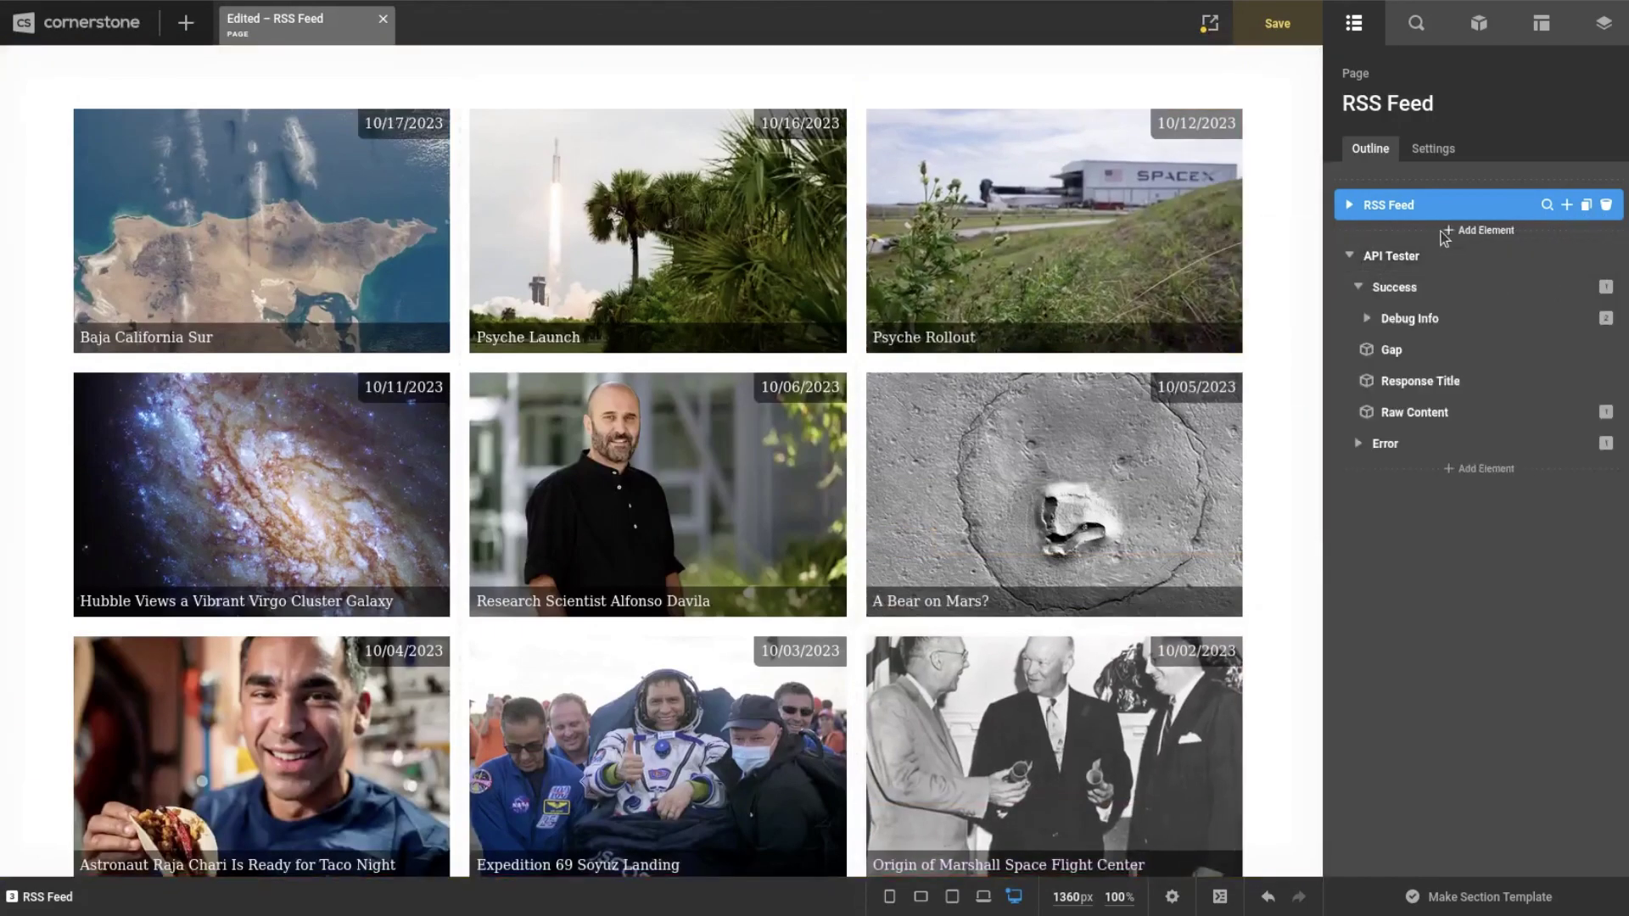
click(1445, 233)
text(api)
click(1425, 363)
click(1449, 259)
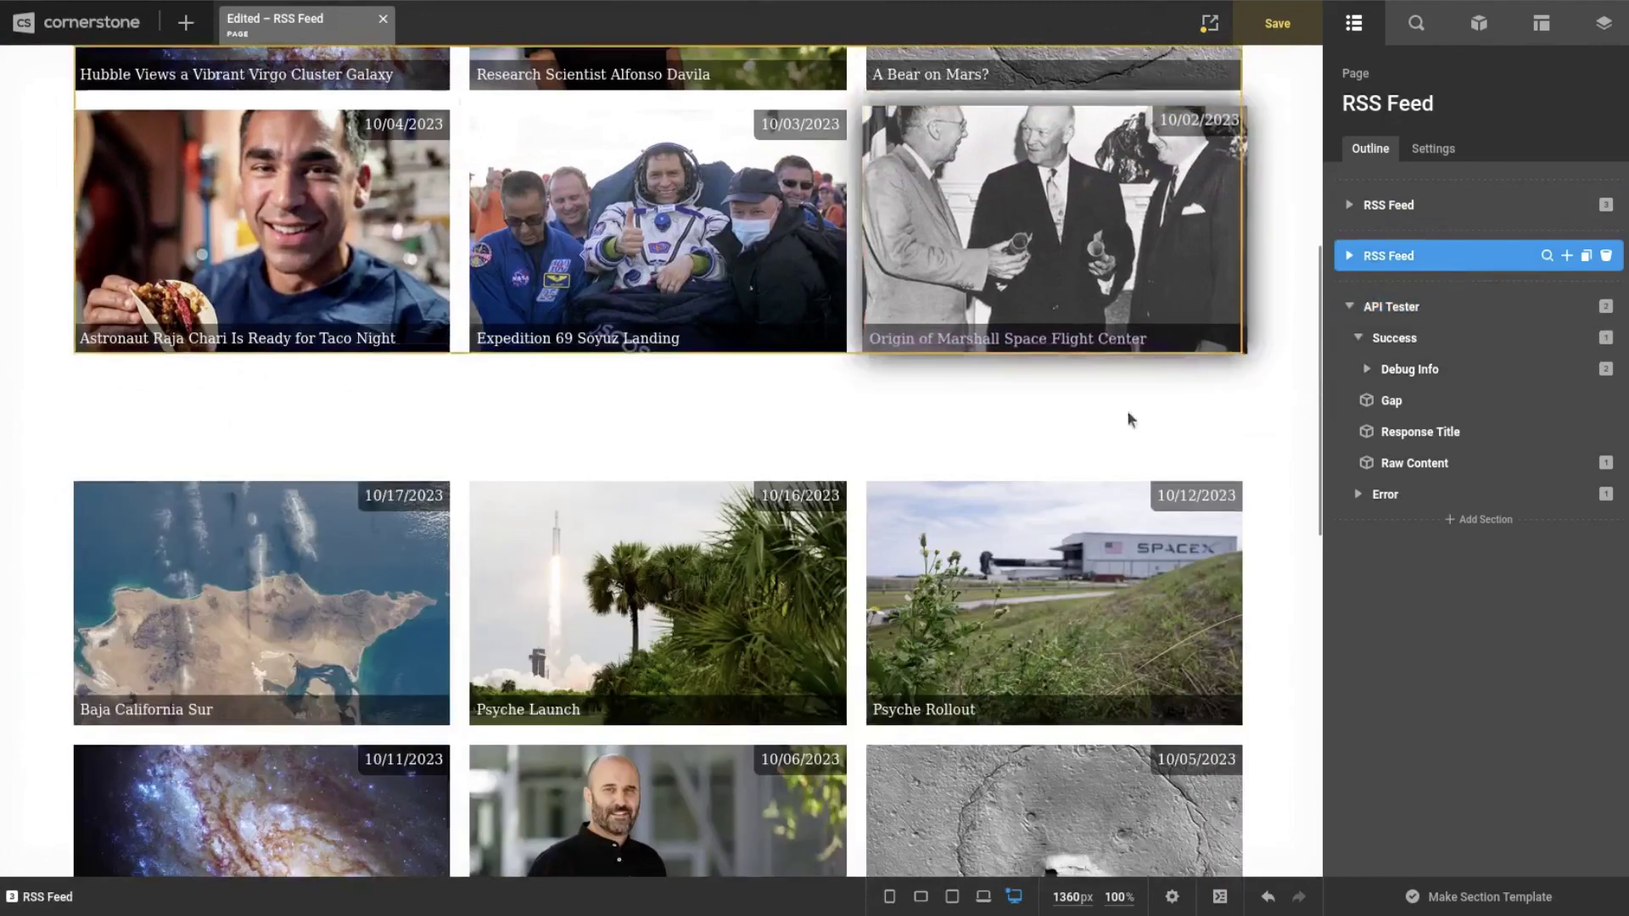
- Rename the new section to 'WordPress RSS Feed'
scroll(1145, 441, down, 1)
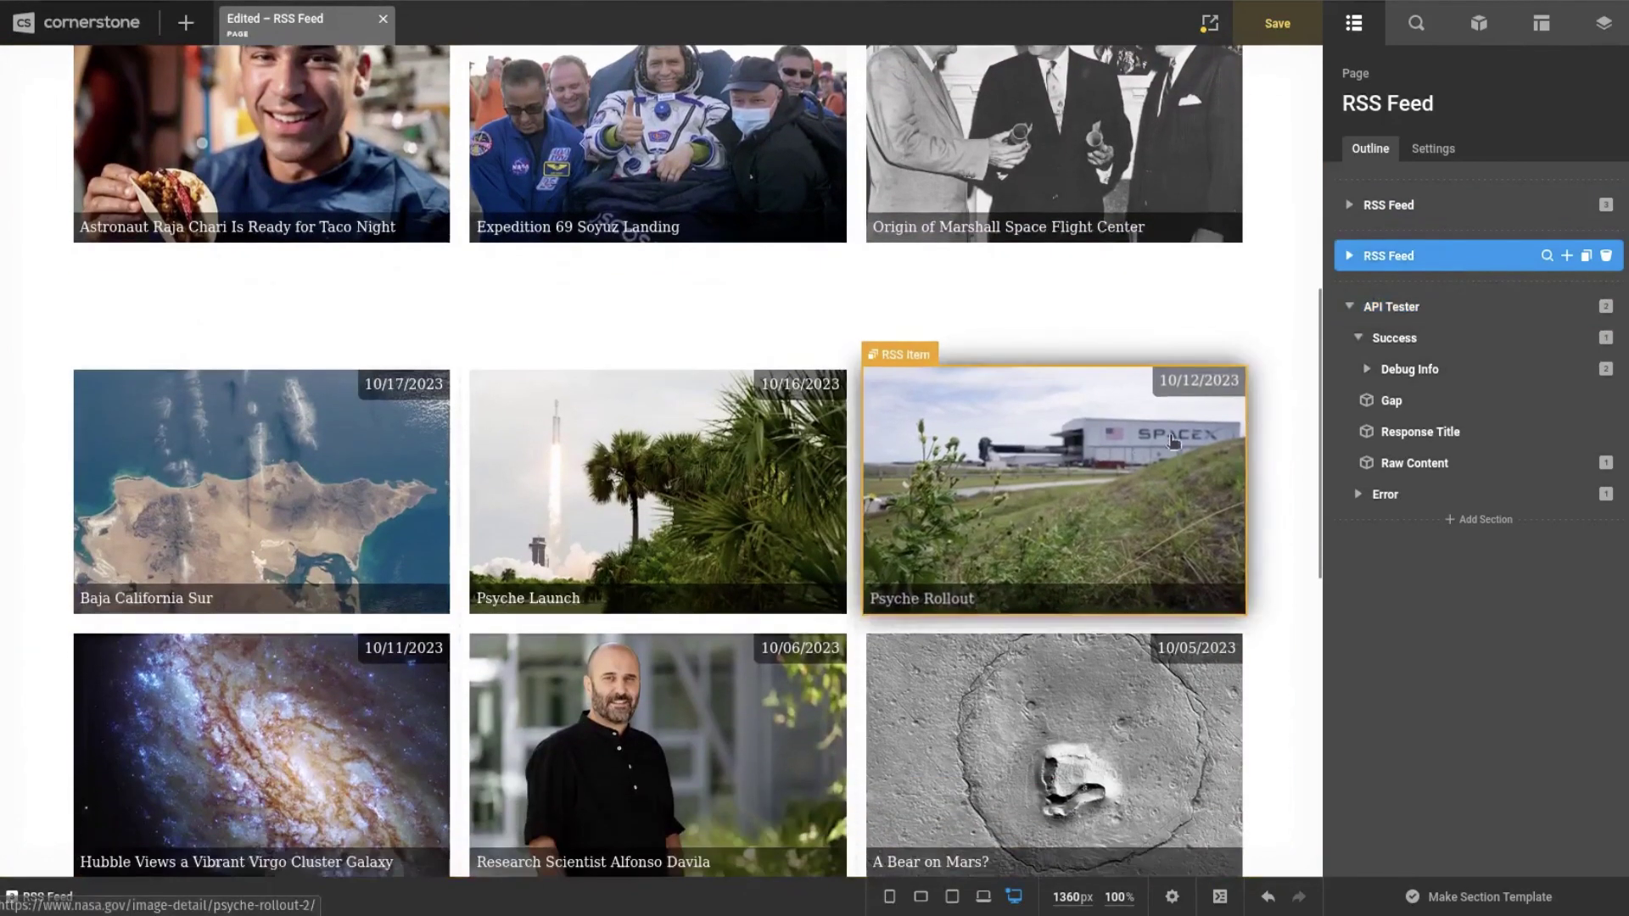
double_click(1395, 256)
key(Home)
text(W)
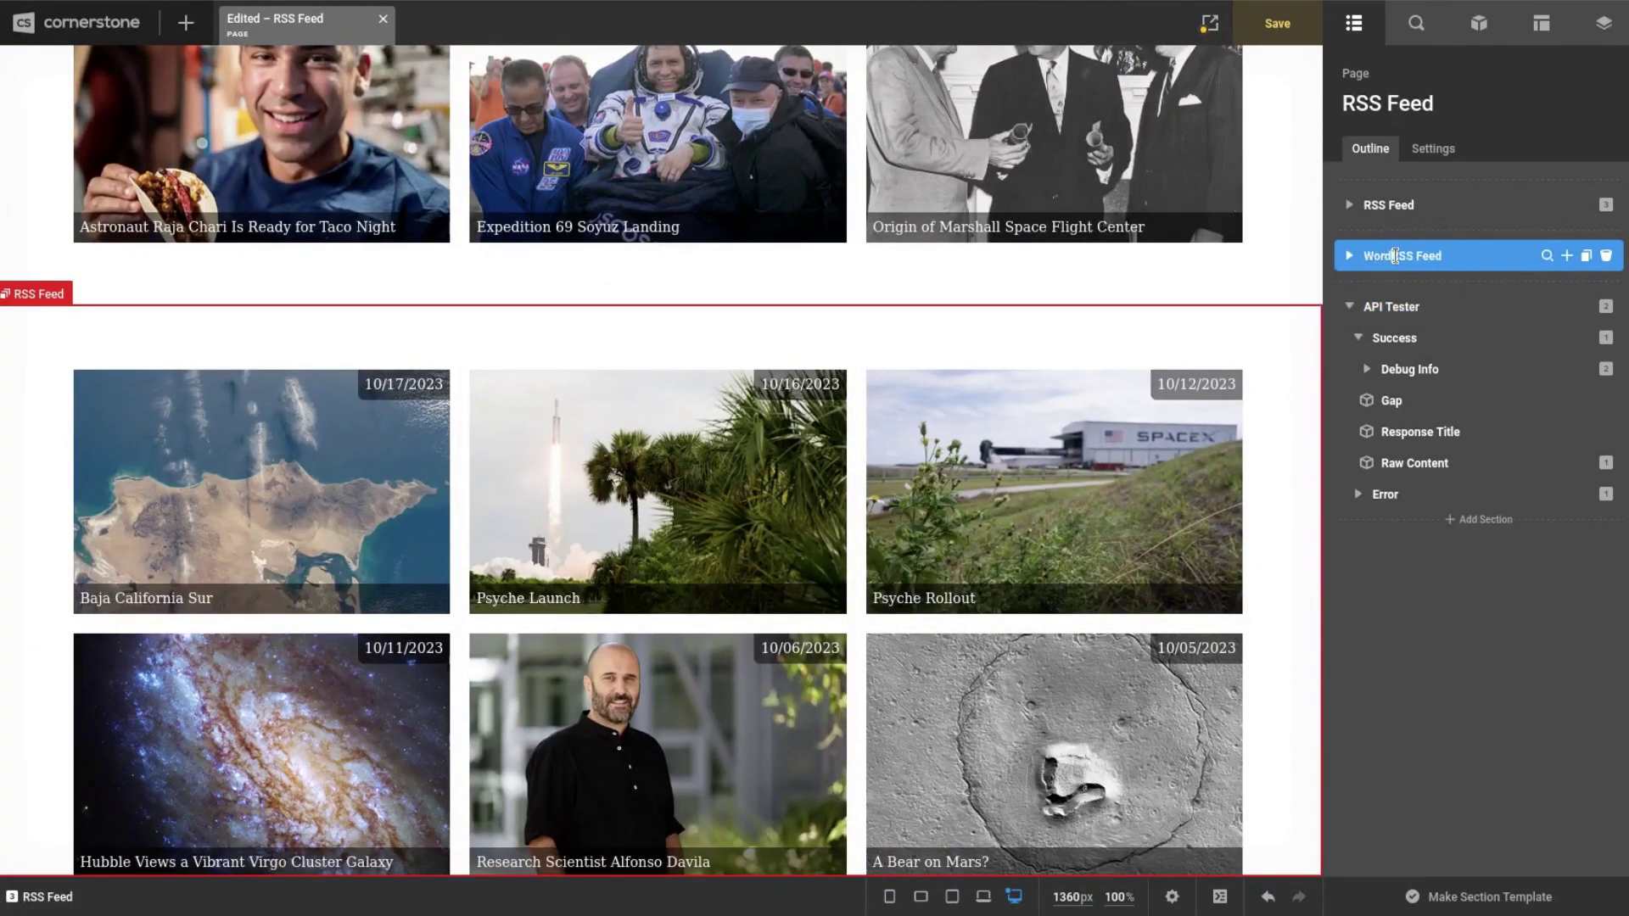
text(Press)
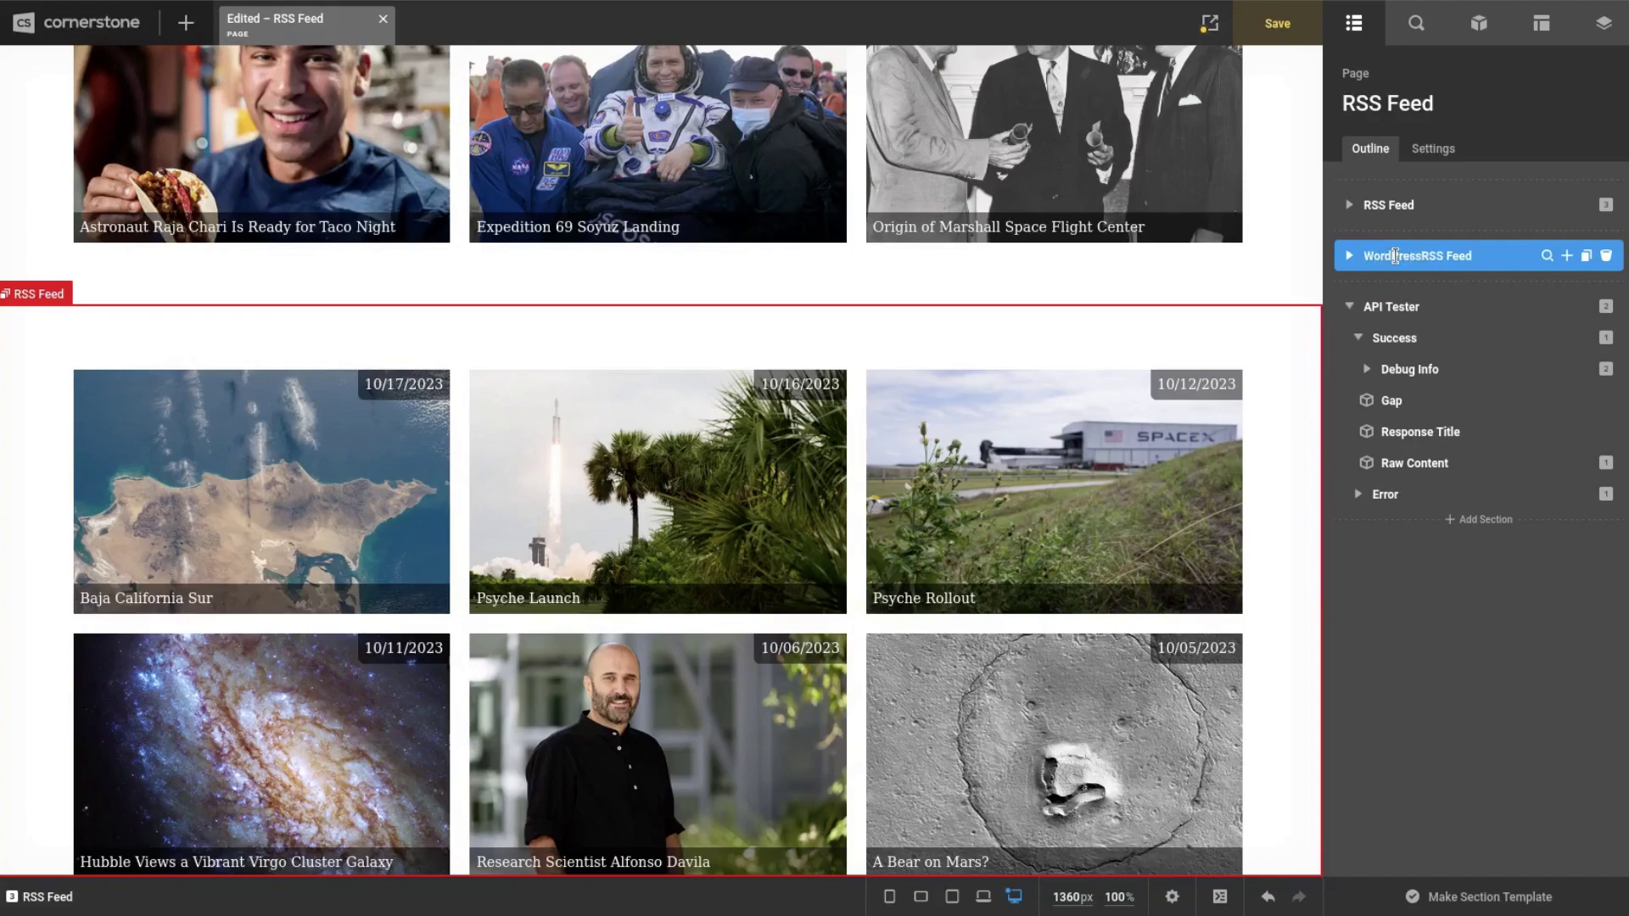
click(1391, 308)
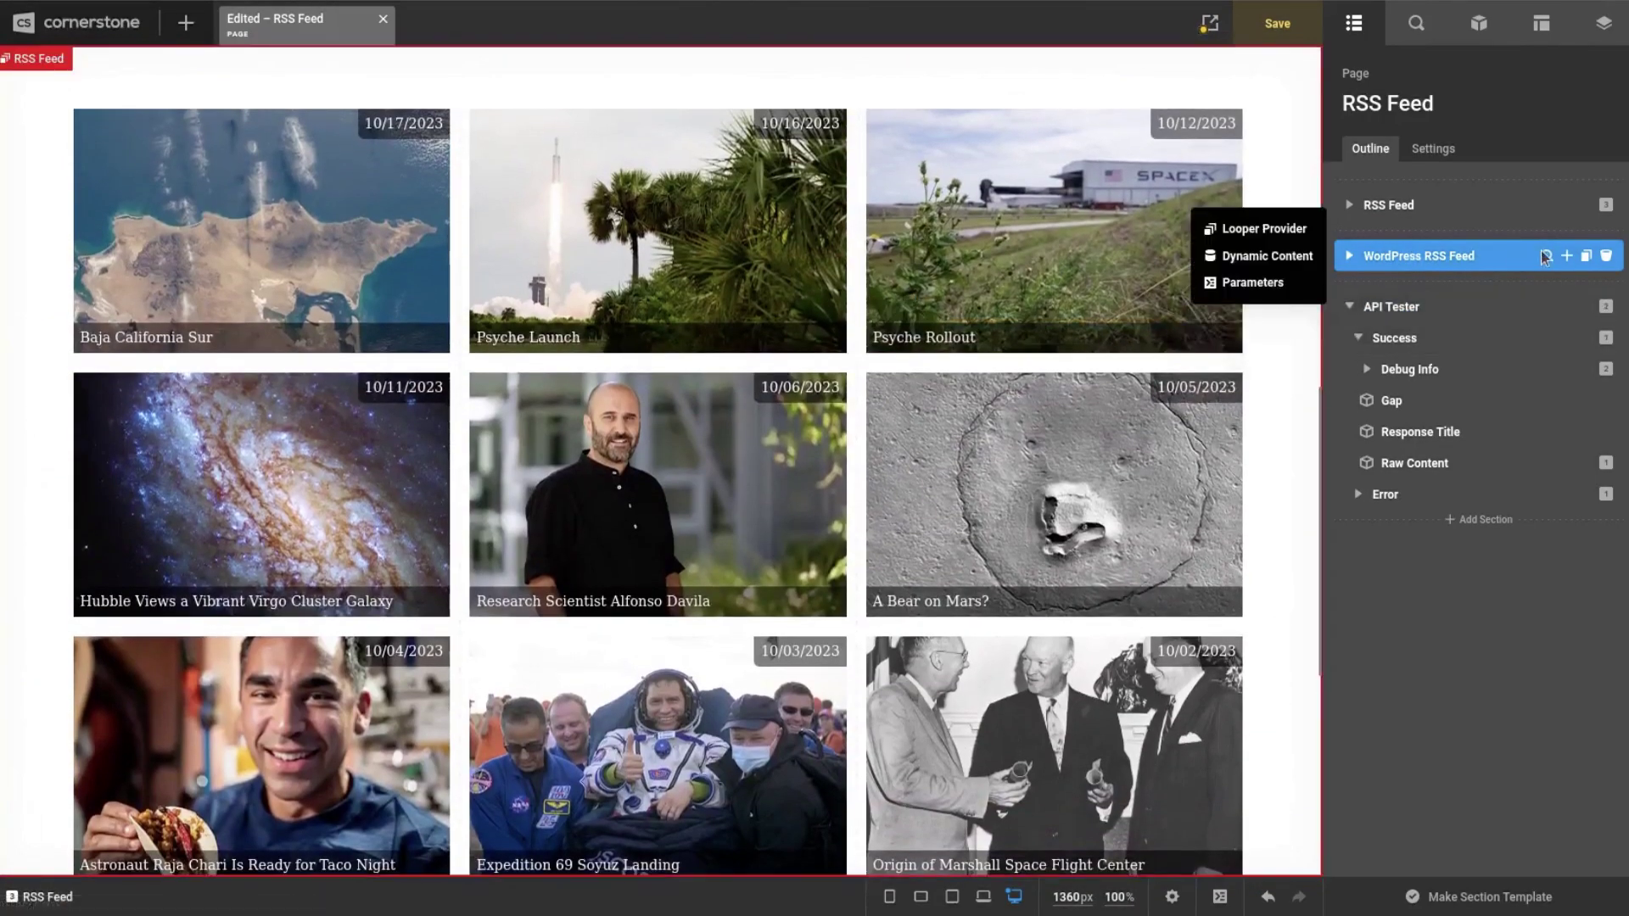
- Replace the section's NASA feed URL with the pasted wordpress.com address
click(1546, 255)
click(1498, 206)
key(ctrl+a)
text(https://wordpress.com)
- Load the WordPress site's /feed URL and scroll through the raw RSS XML
text(/fe)
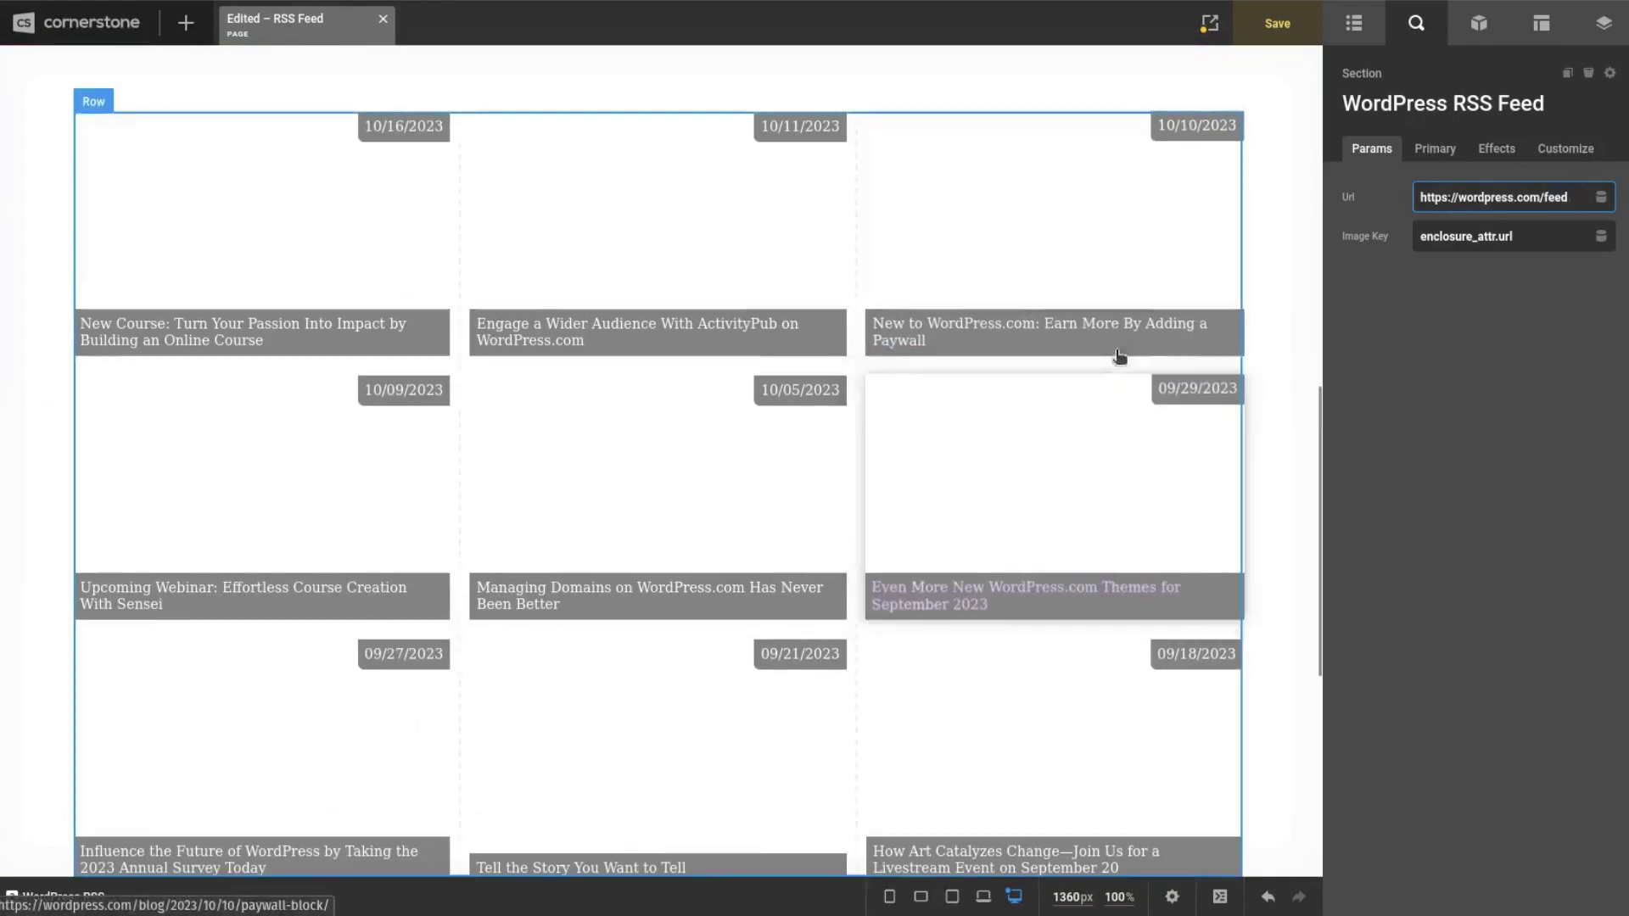
scroll(941, 352, up, 1)
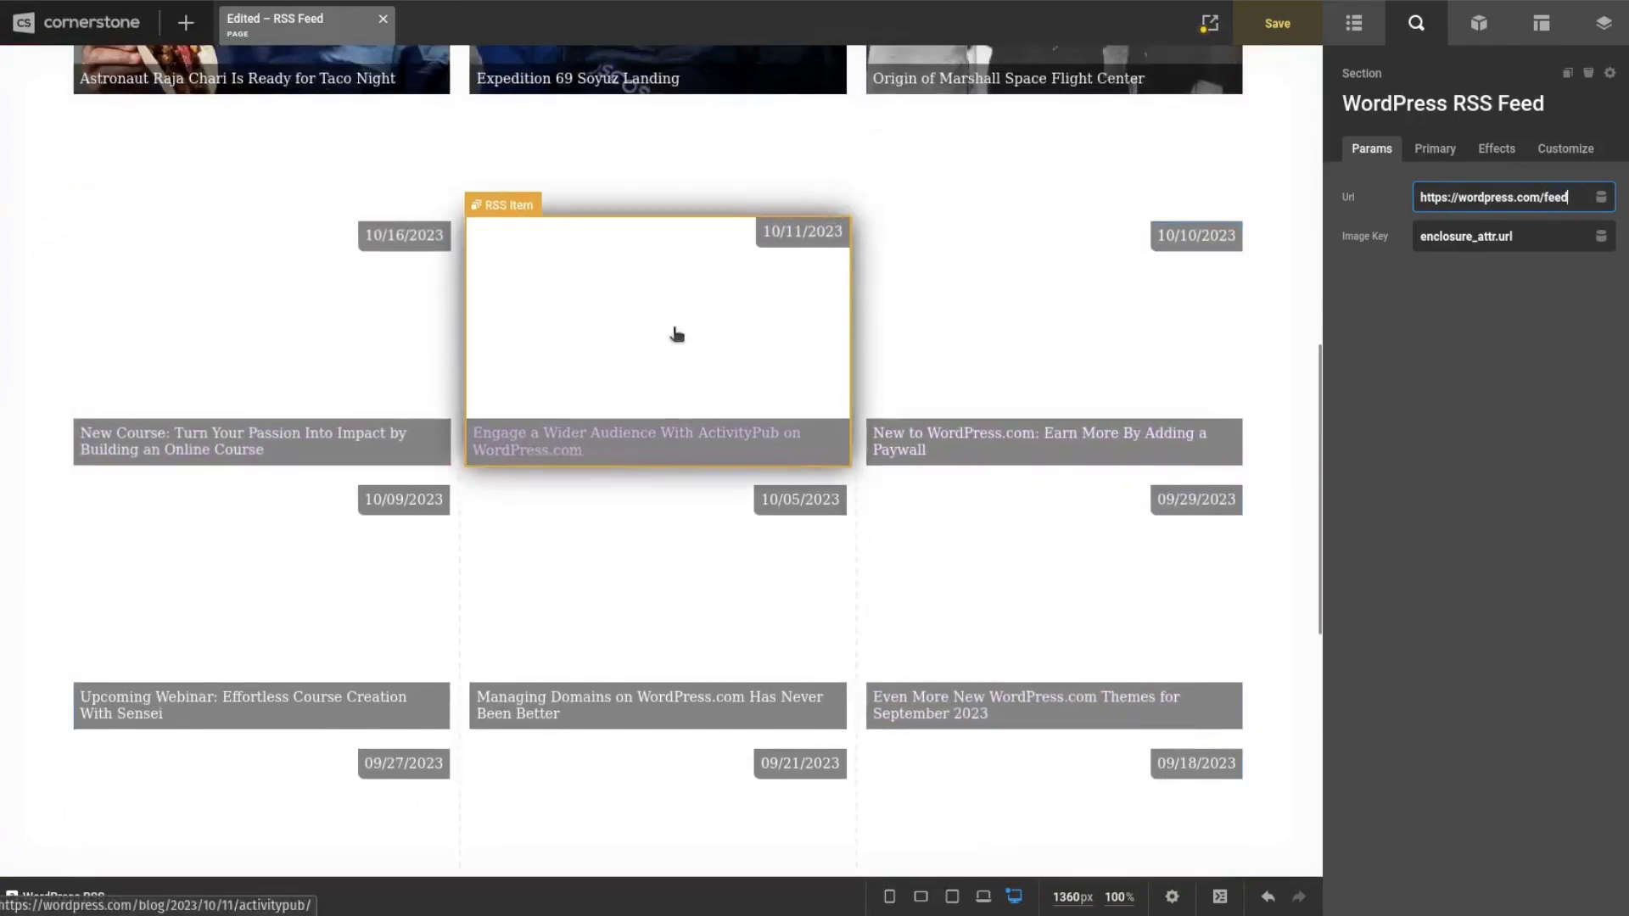
scroll(676, 332, down, 1)
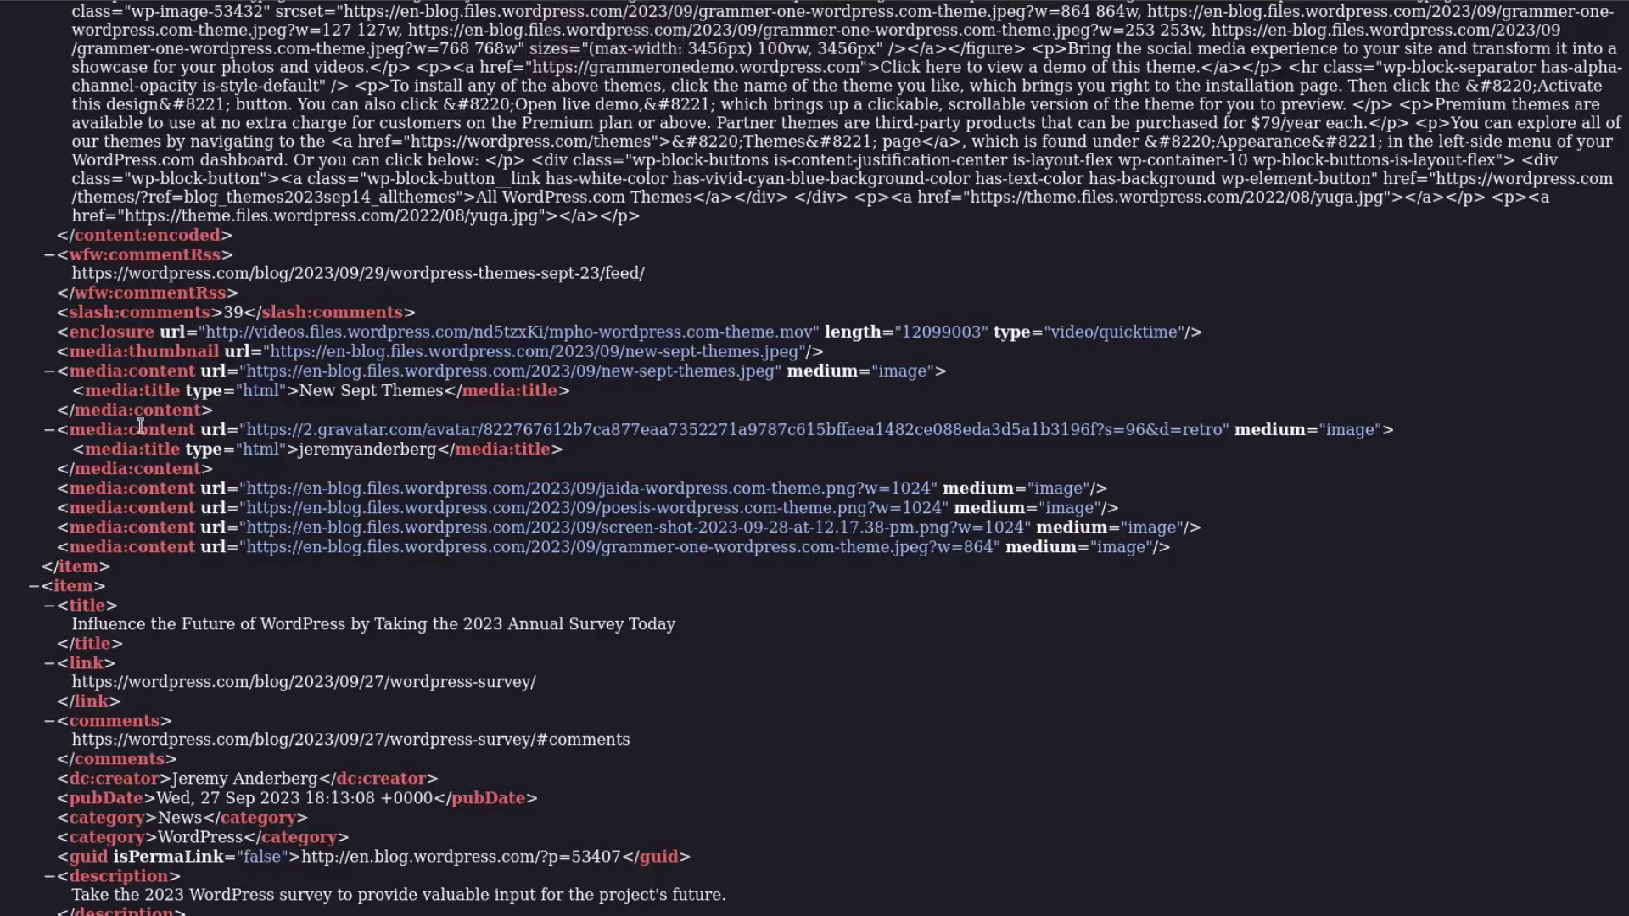
- Copy the media:thumbnail tag name from the feed XML, then select 'url' in Cornerstone's Image Key
double_click(156, 357)
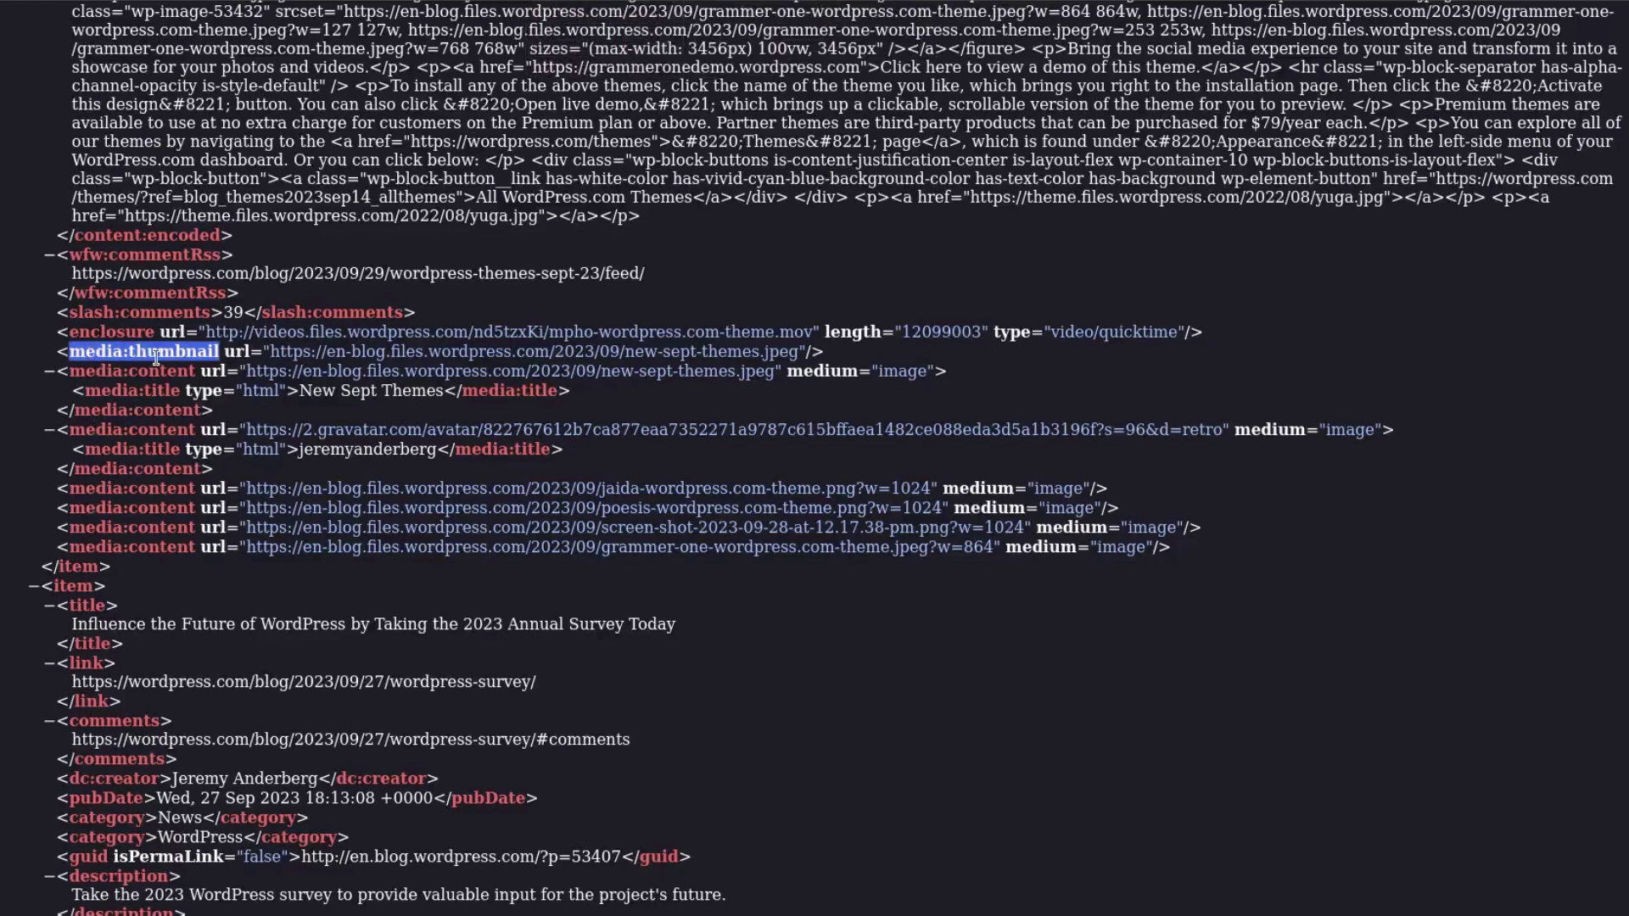
click(164, 102)
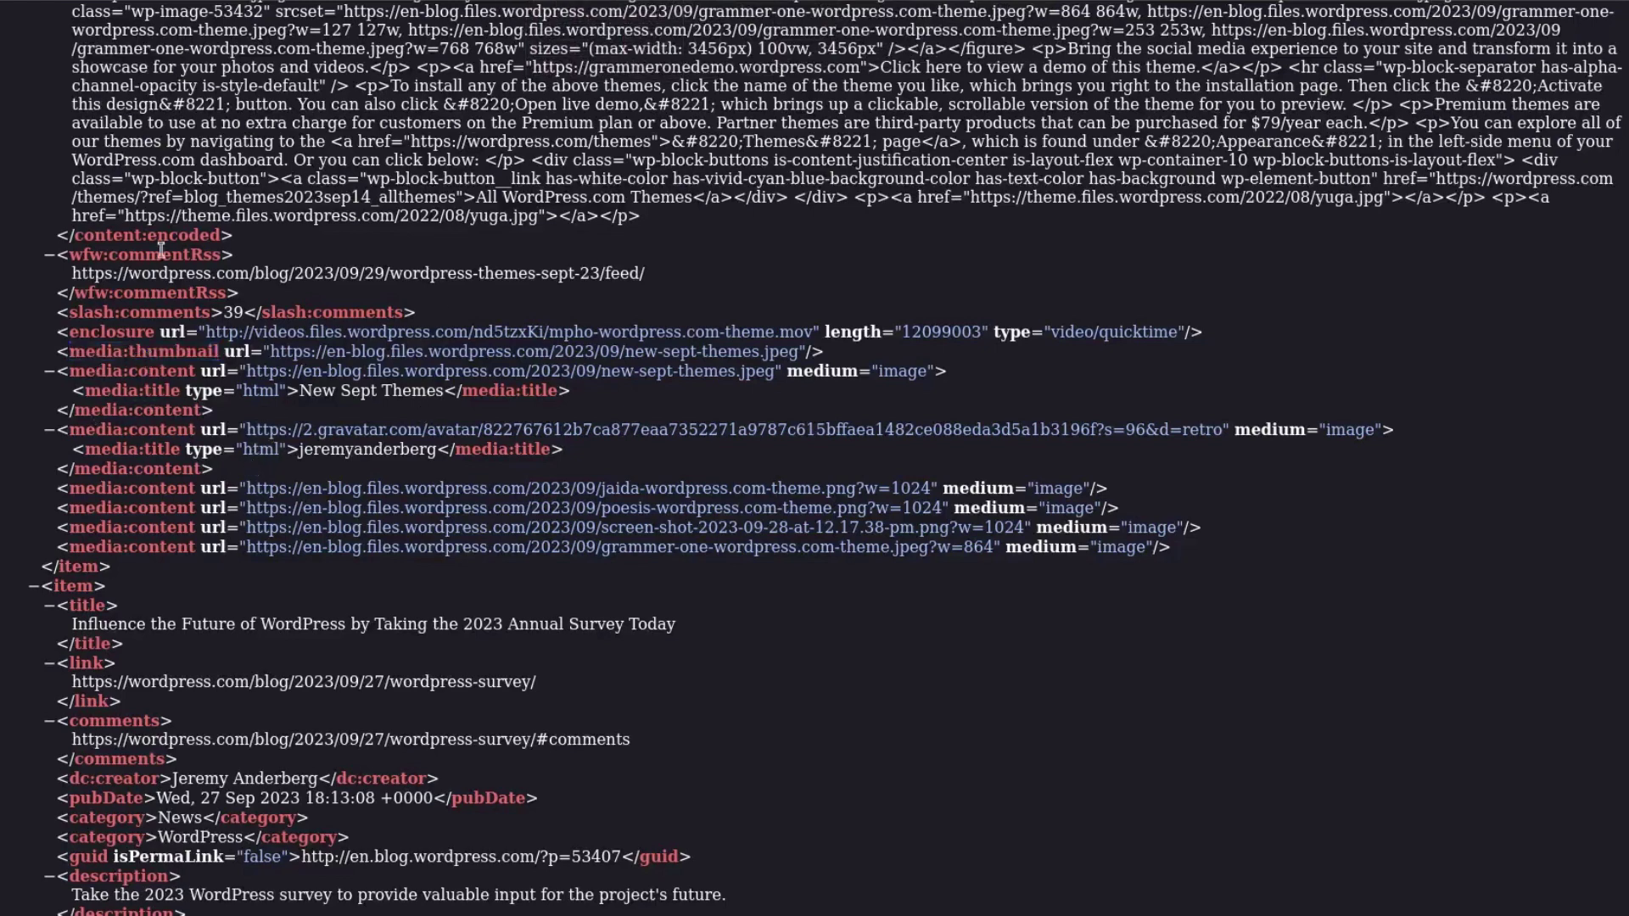
double_click(133, 355)
key(ctrl+c)
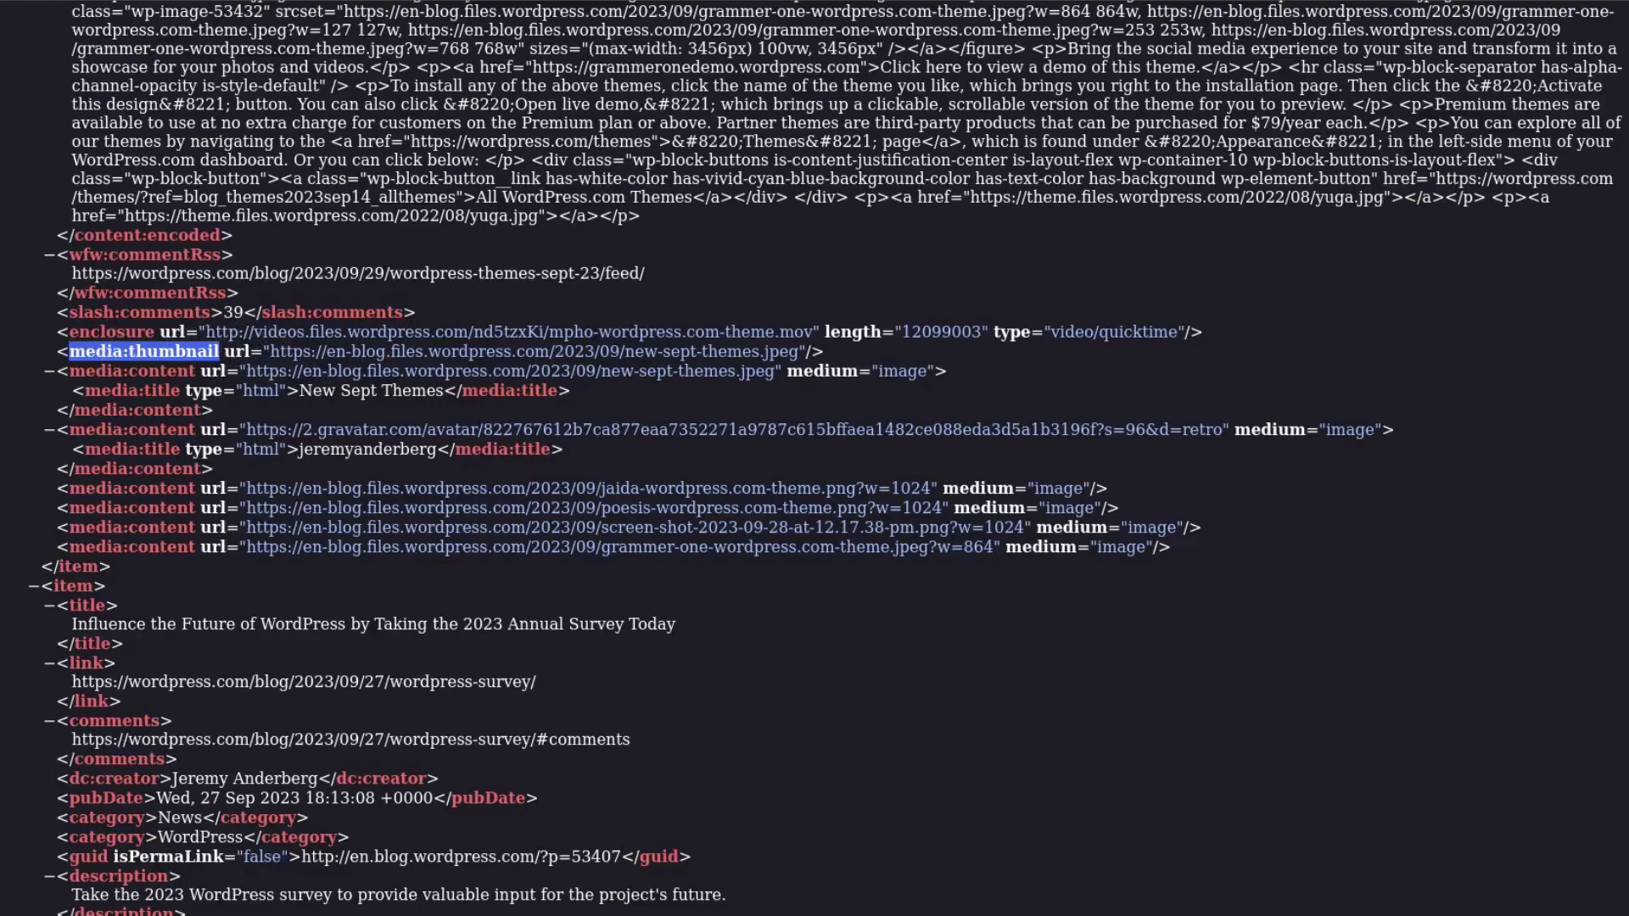
key(alt+Tab)
double_click(1554, 237)
- Change the WordPress RSS Feed Image Key to media:thumbnail_attr.url
key(ctrl+a)
key(ctrl+v)
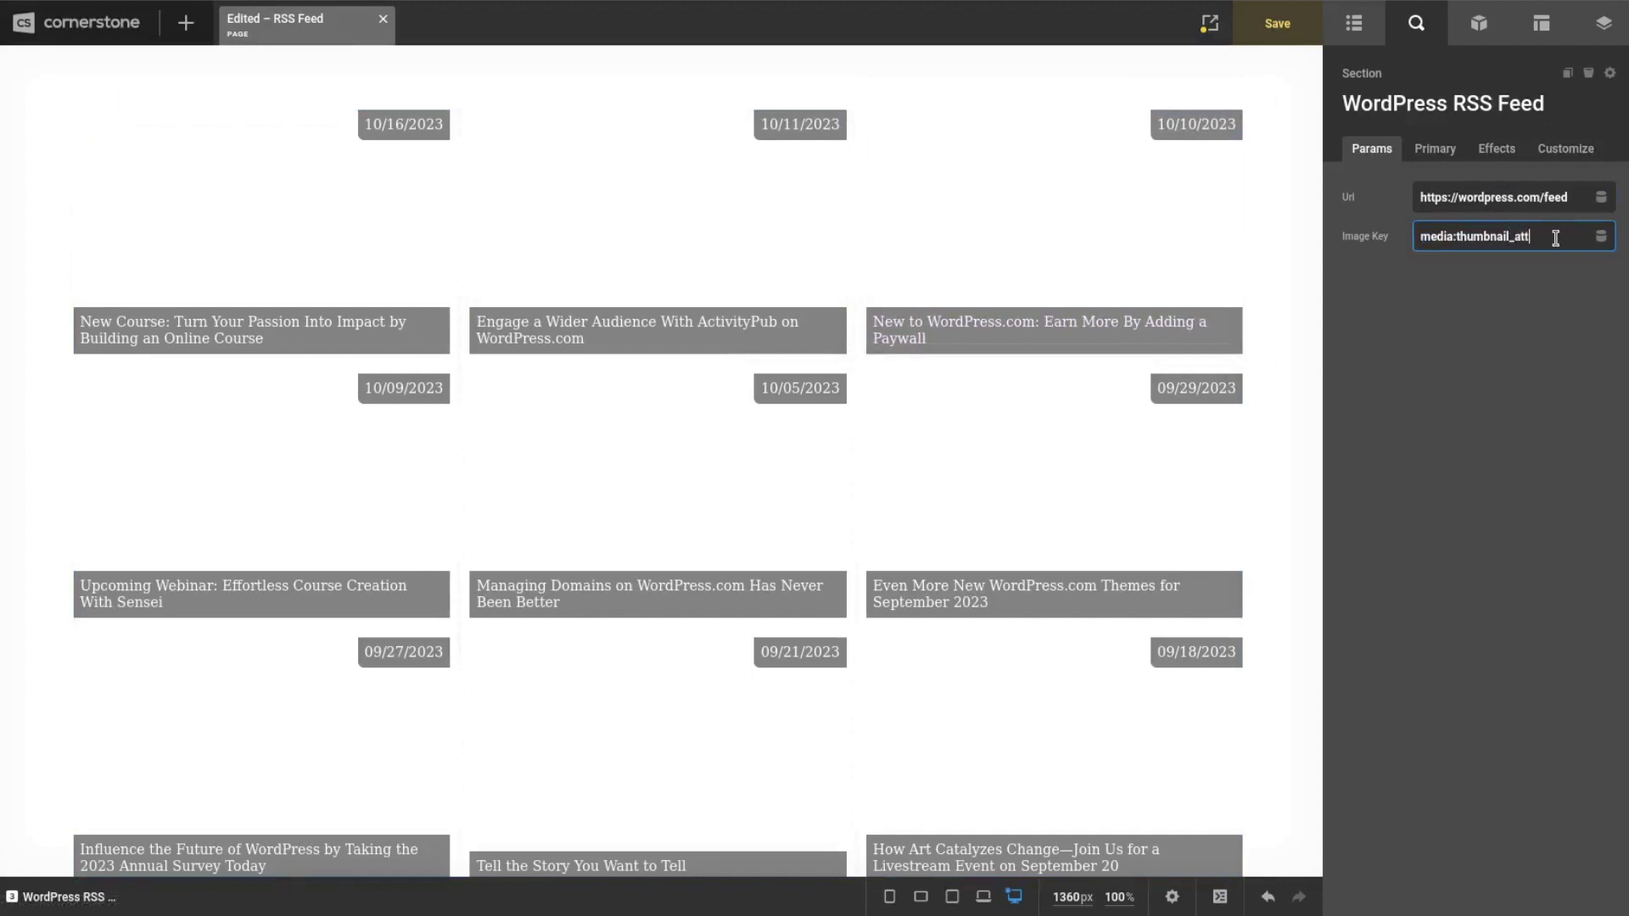
text(_attr.url)
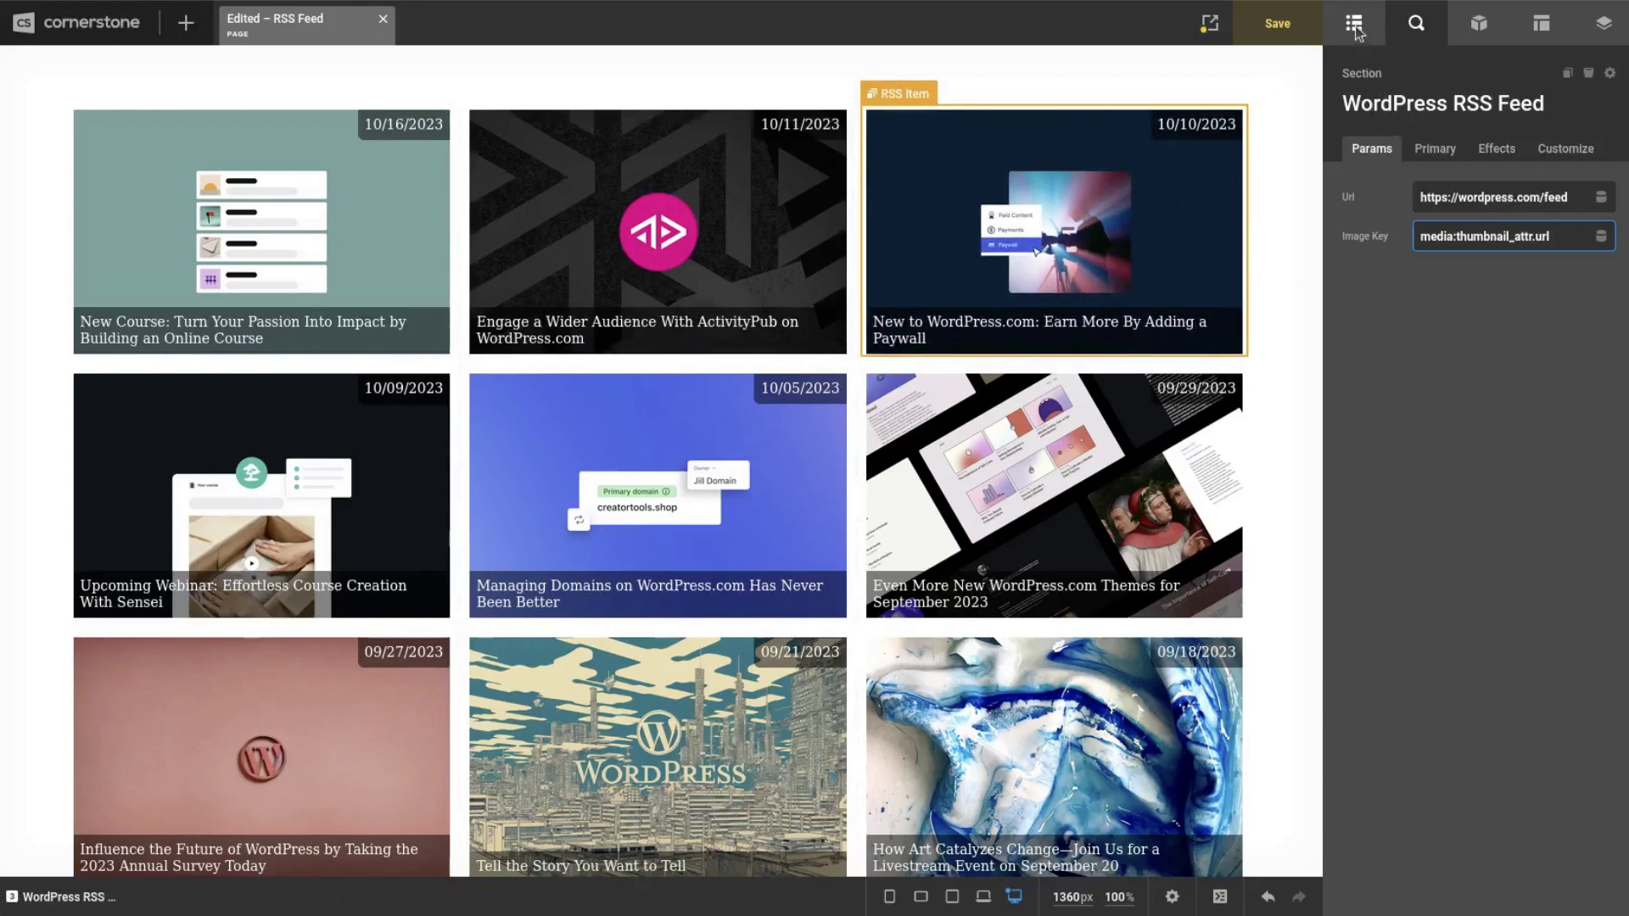
drag(1552, 236, 1420, 236)
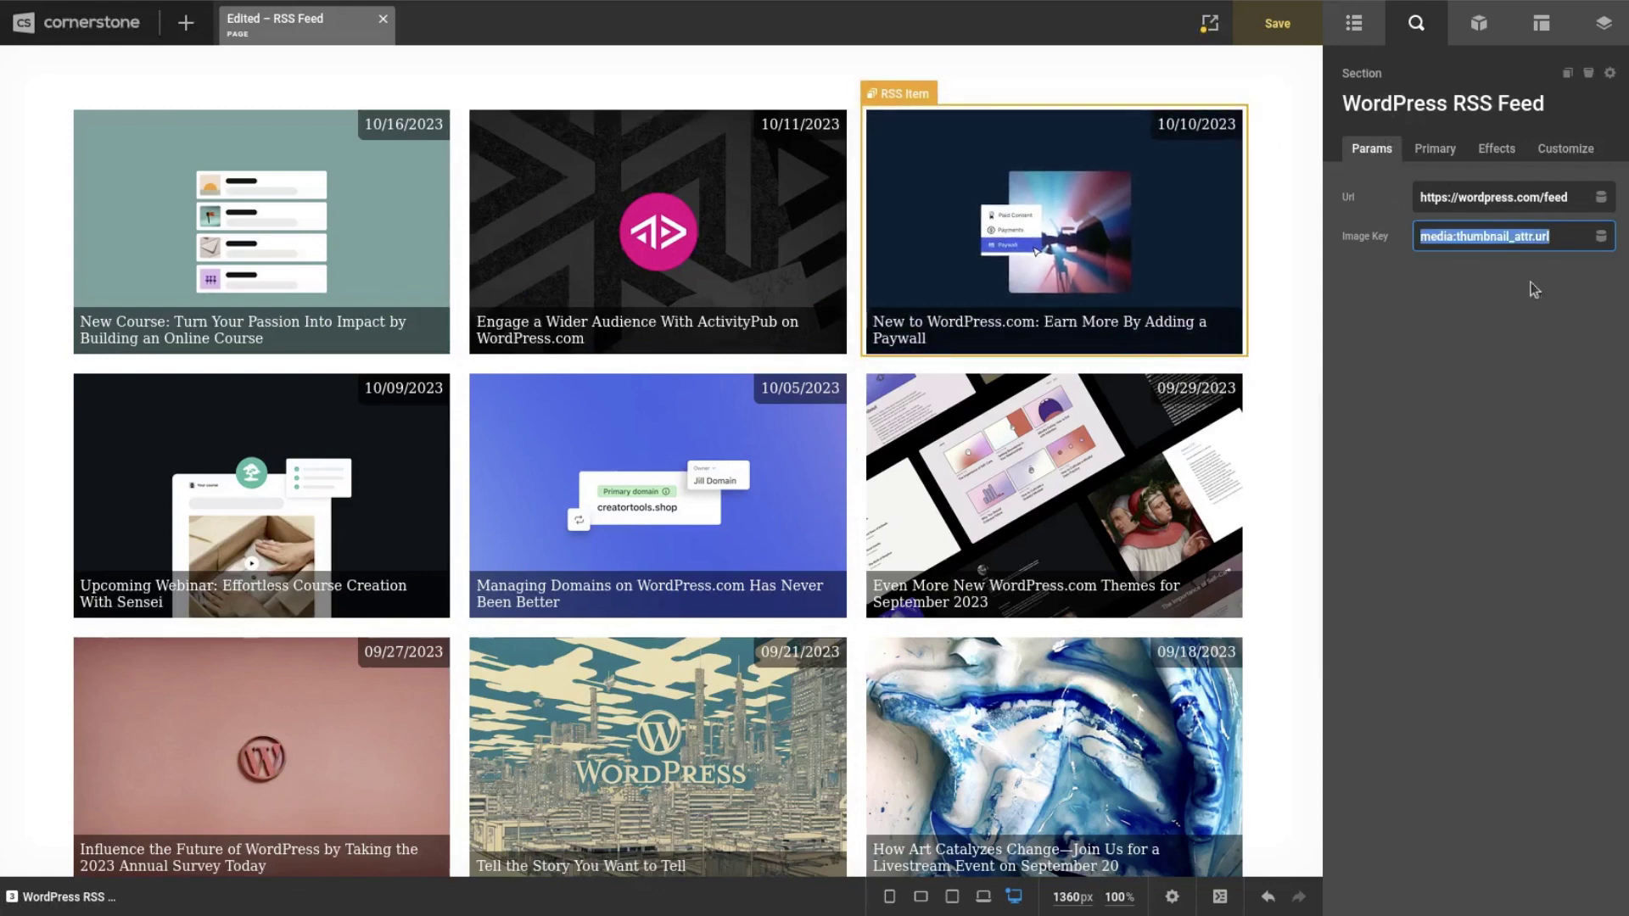
- Open the feed section's parameters from the outline and check its feed URL
click(1356, 25)
right_click(1459, 256)
click(1254, 280)
triple_click(1480, 198)
click(1473, 272)
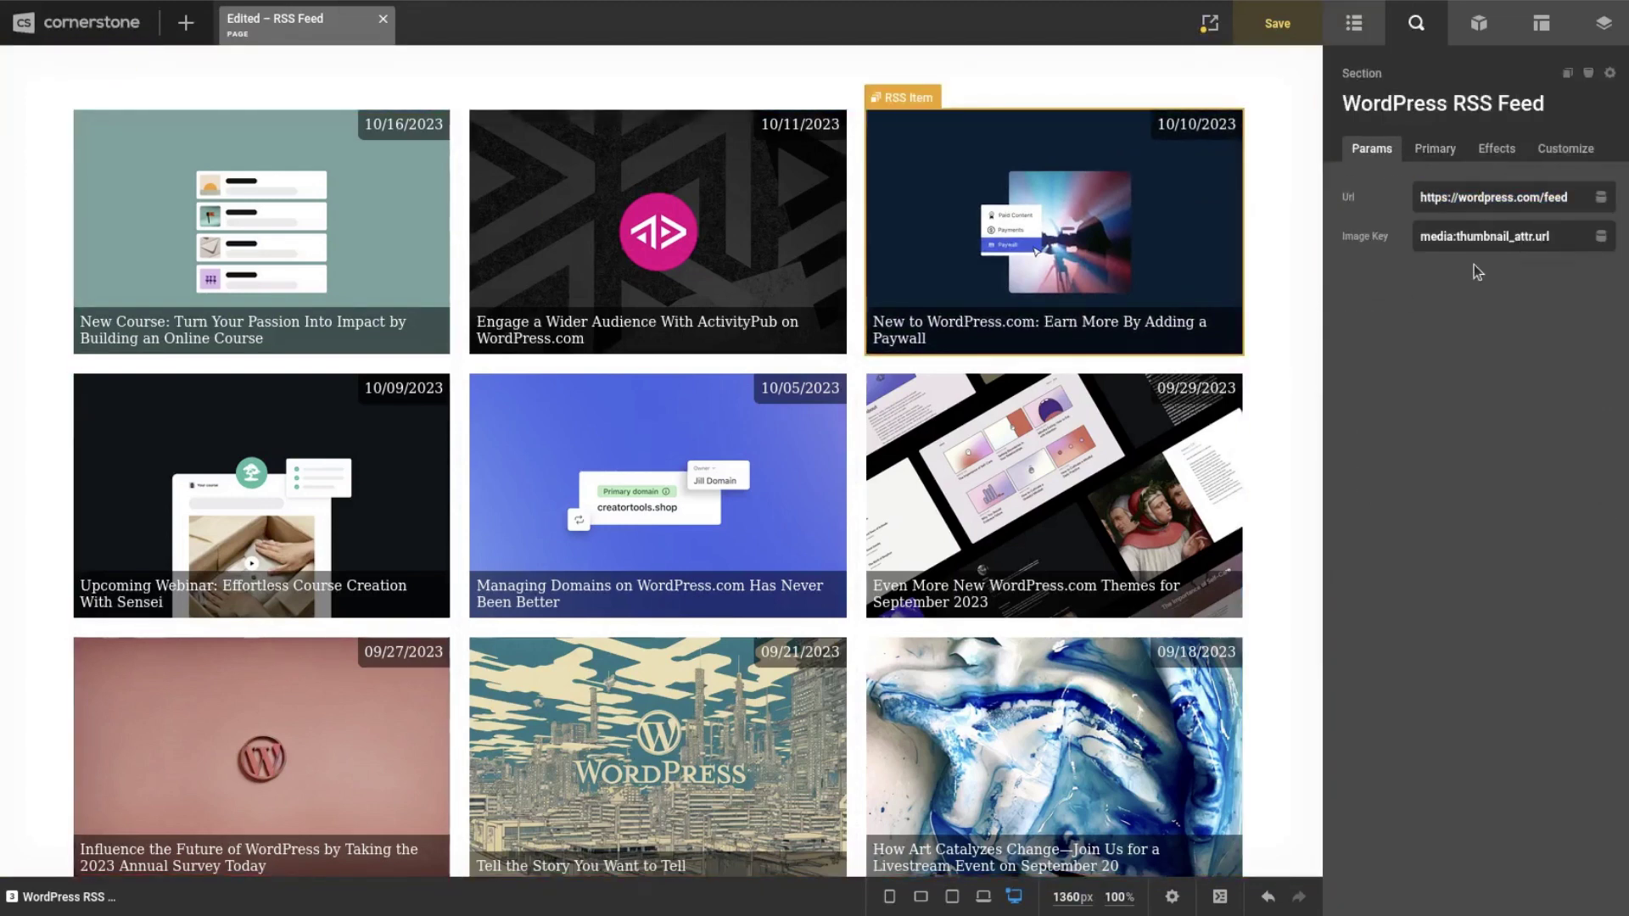
- Add a Div inside RSS Item and drag it between Top Right and Title
click(1435, 150)
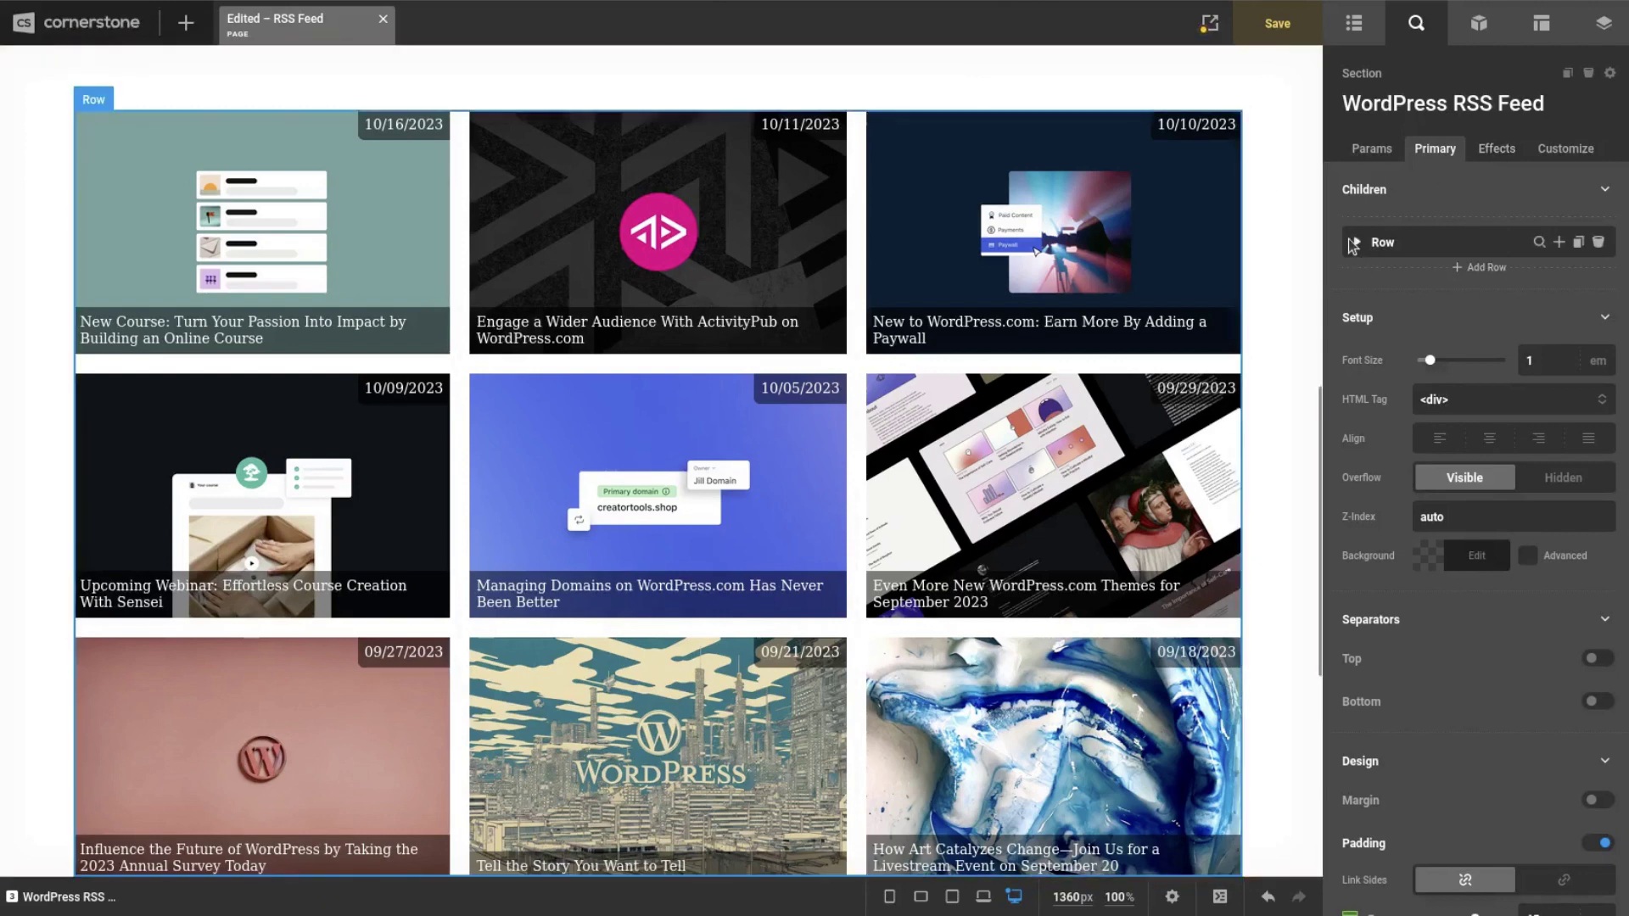
click(1381, 242)
click(1379, 273)
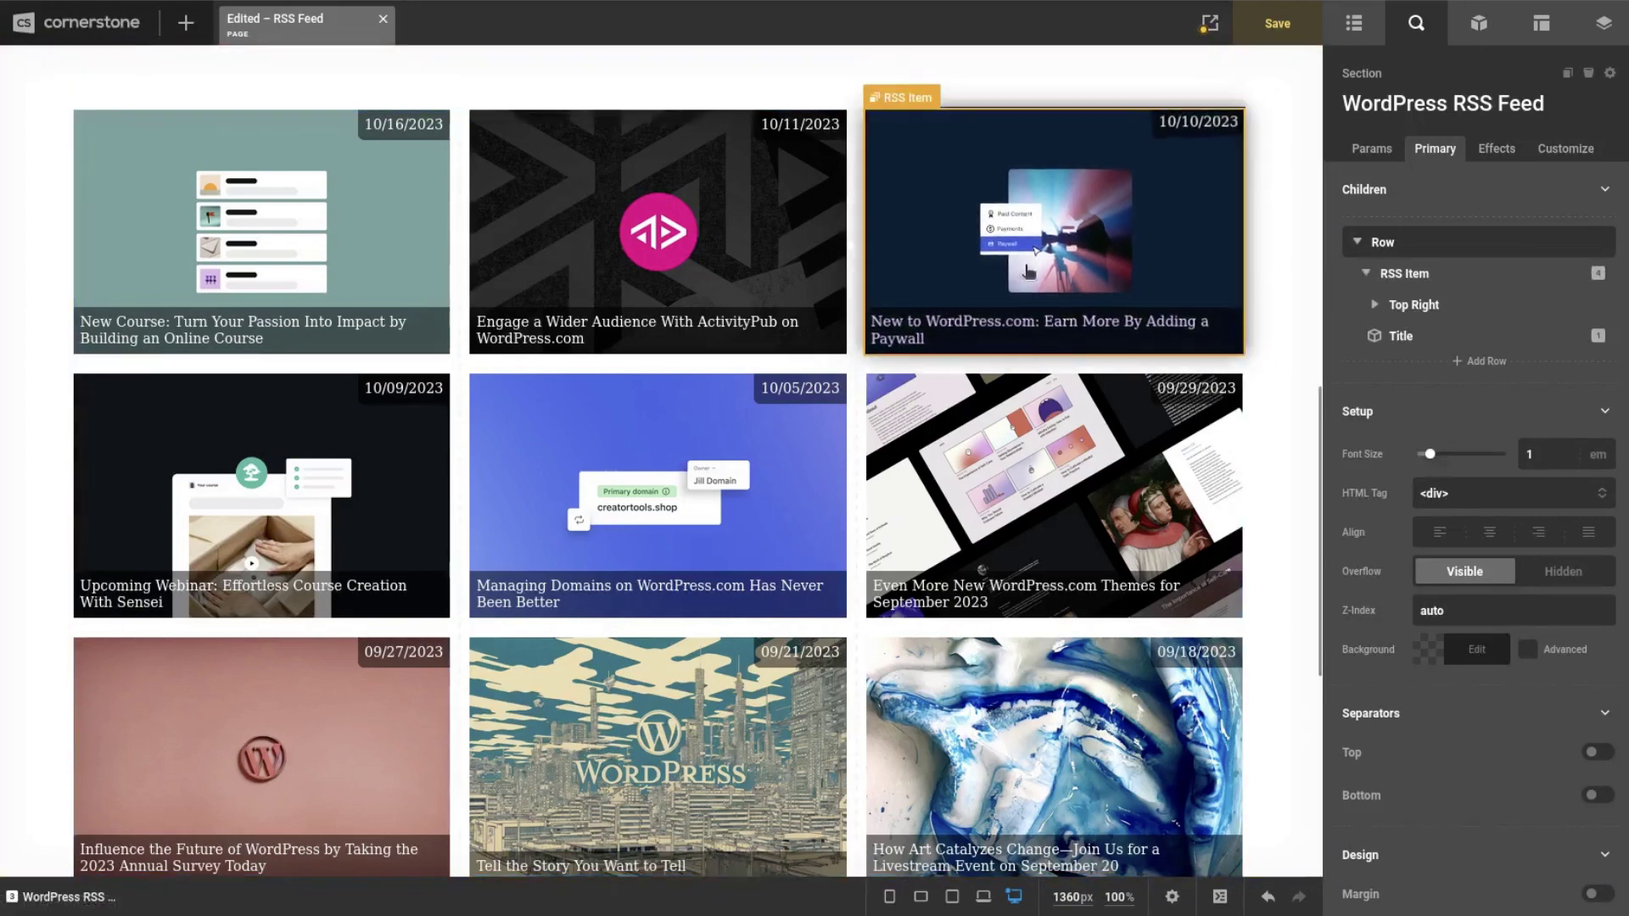
mouse_move(1552, 273)
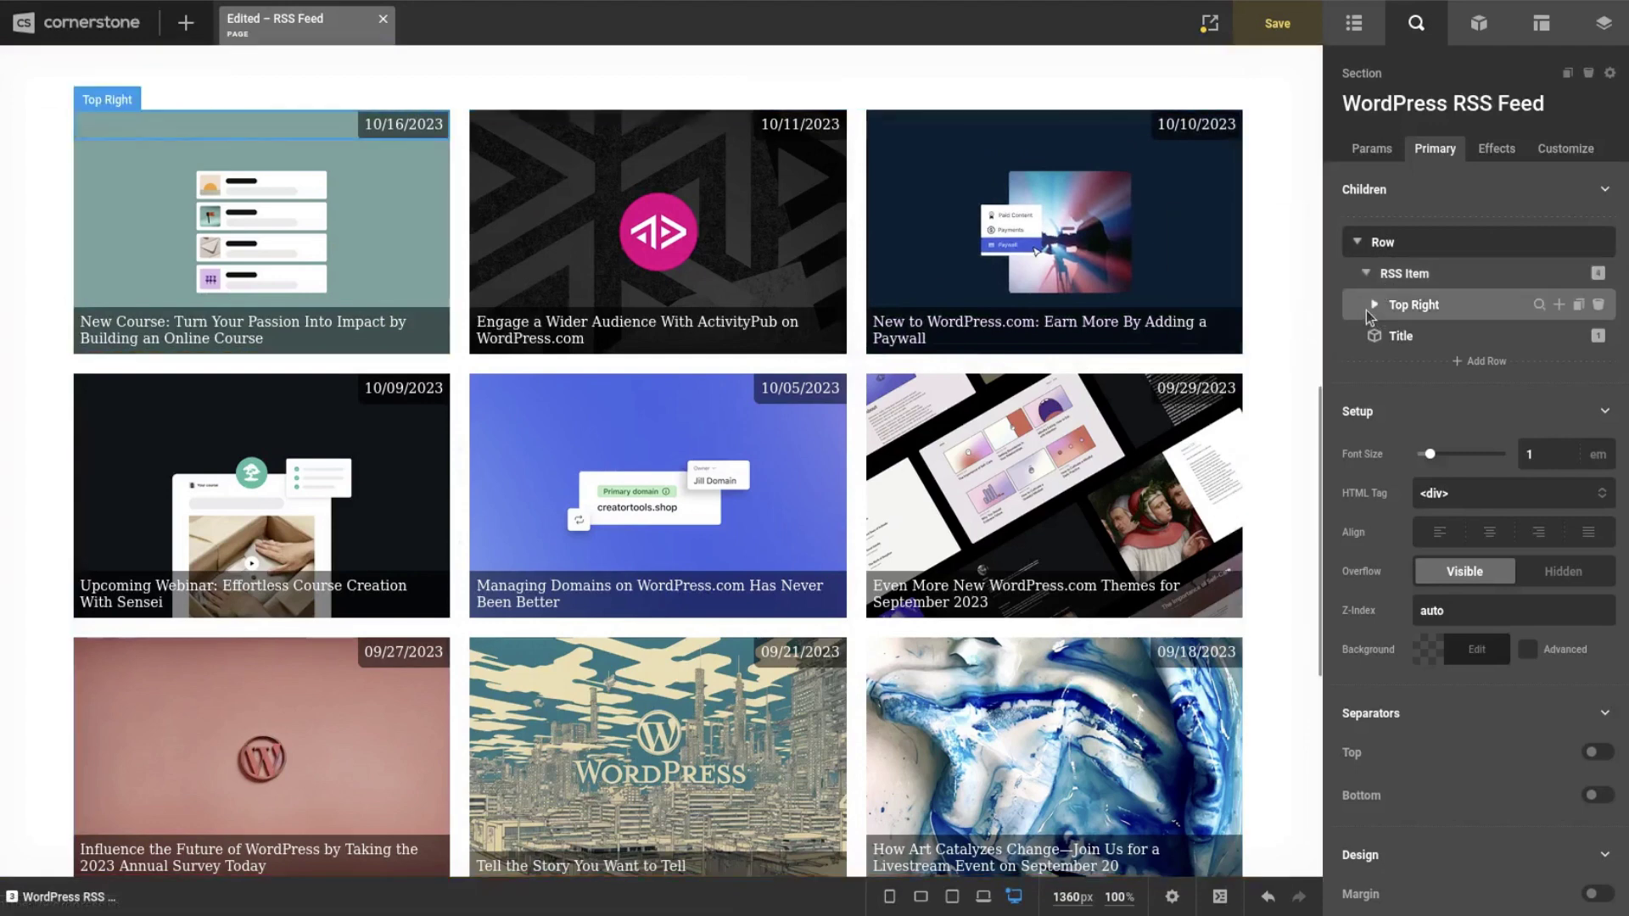
click(1558, 273)
text(div)
click(1380, 410)
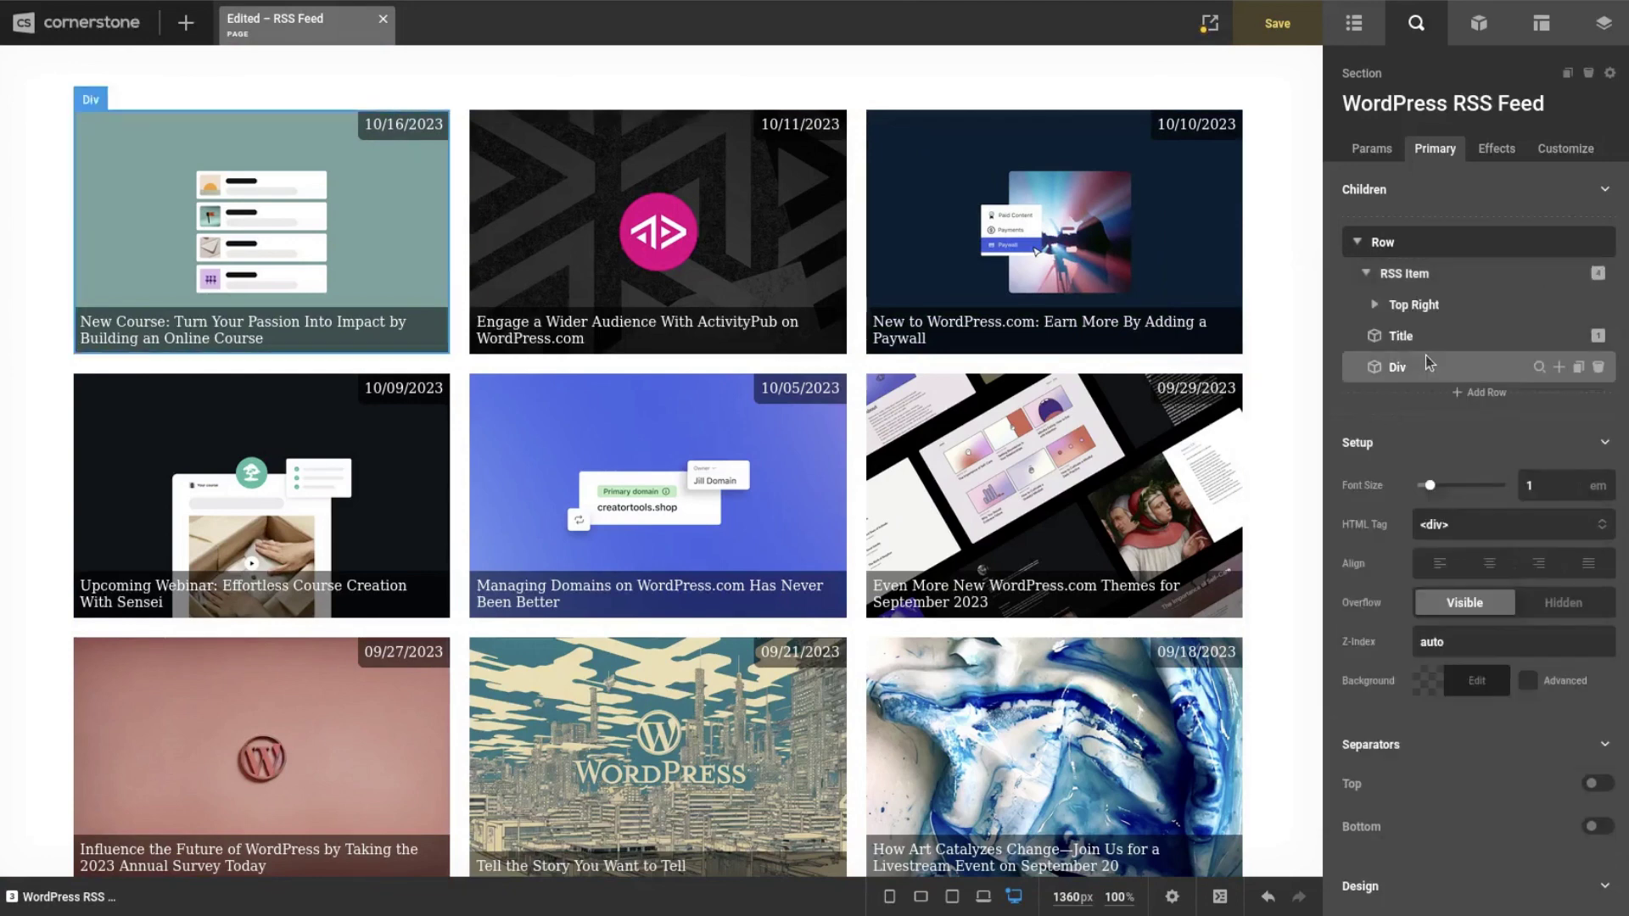
drag(1414, 330, 1433, 335)
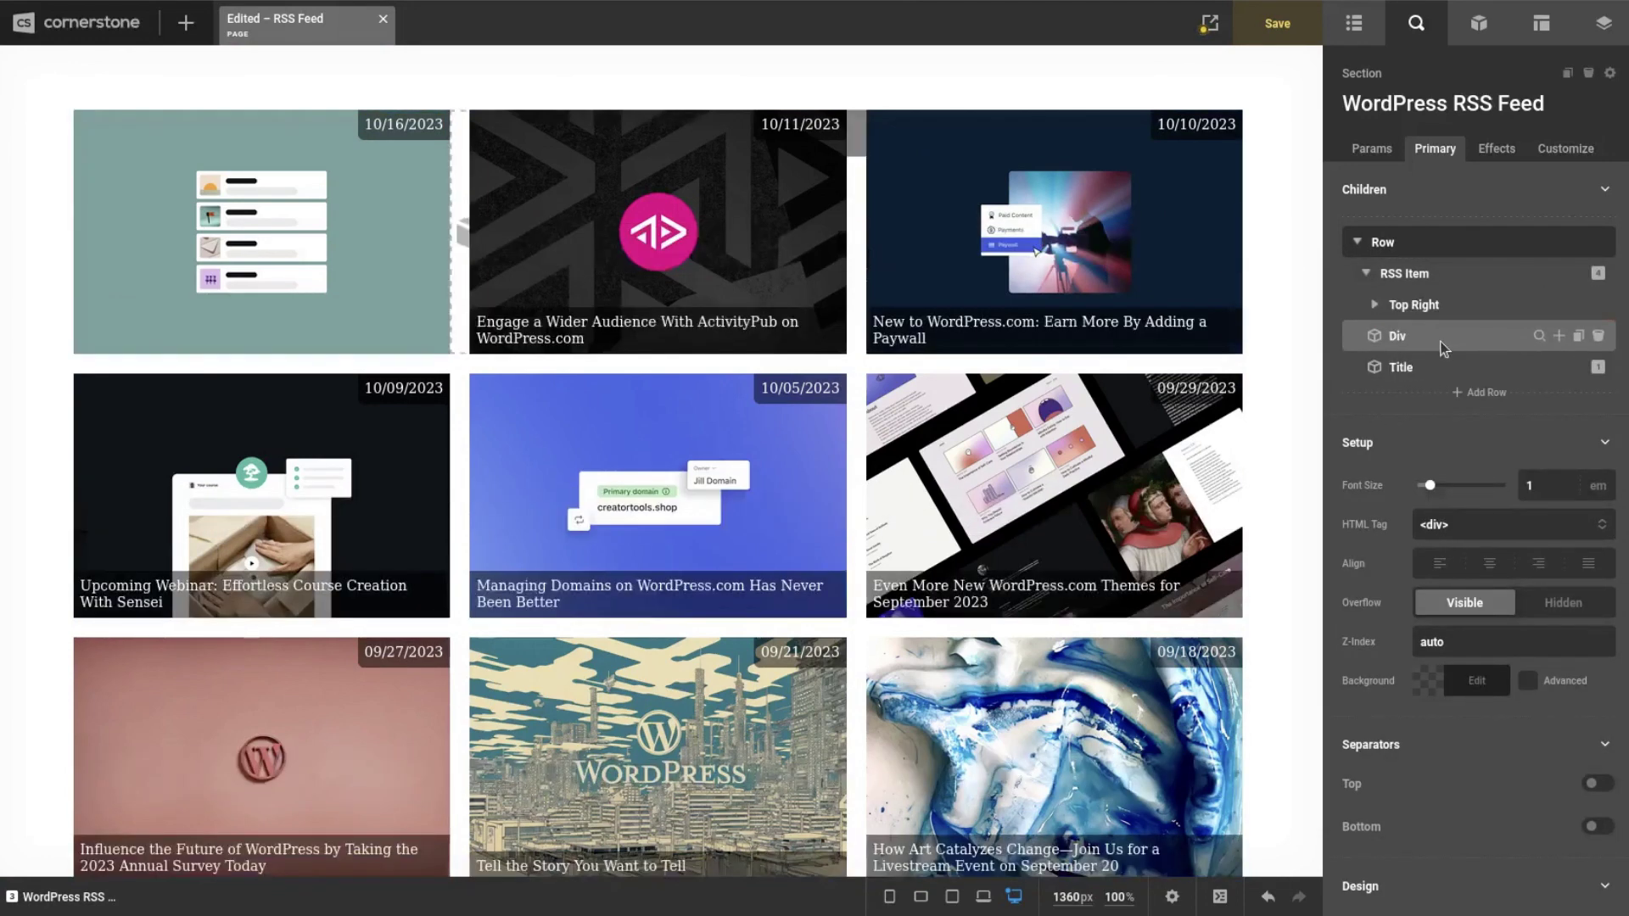
click(1527, 338)
- Add a display condition group to the Div that tests a String value
click(1523, 151)
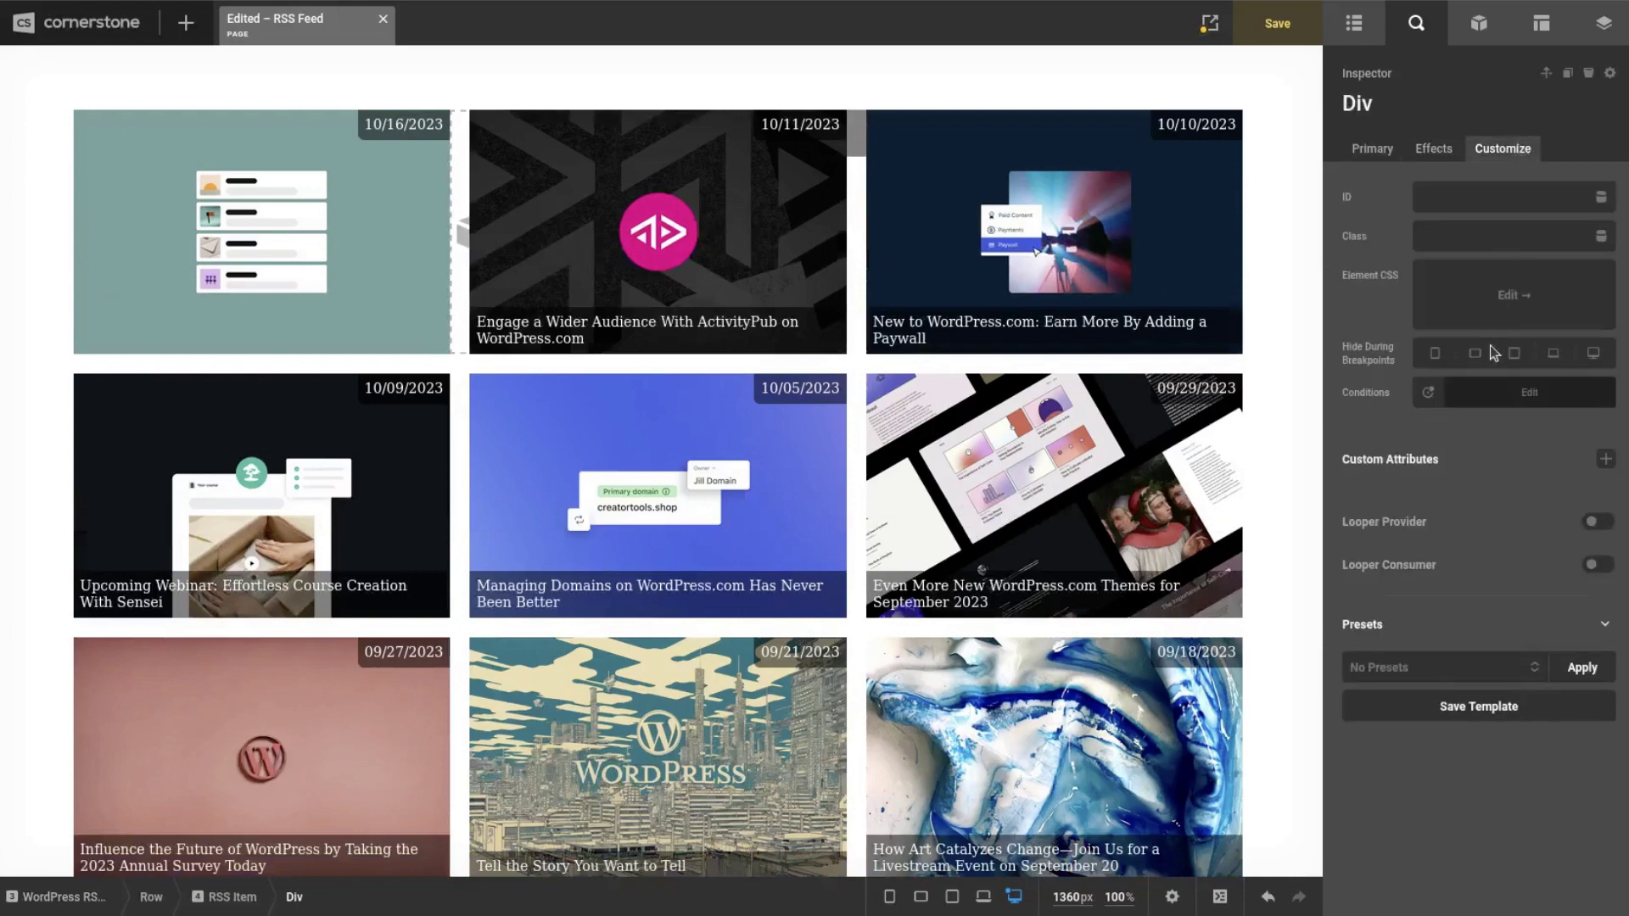
click(1486, 391)
click(1210, 339)
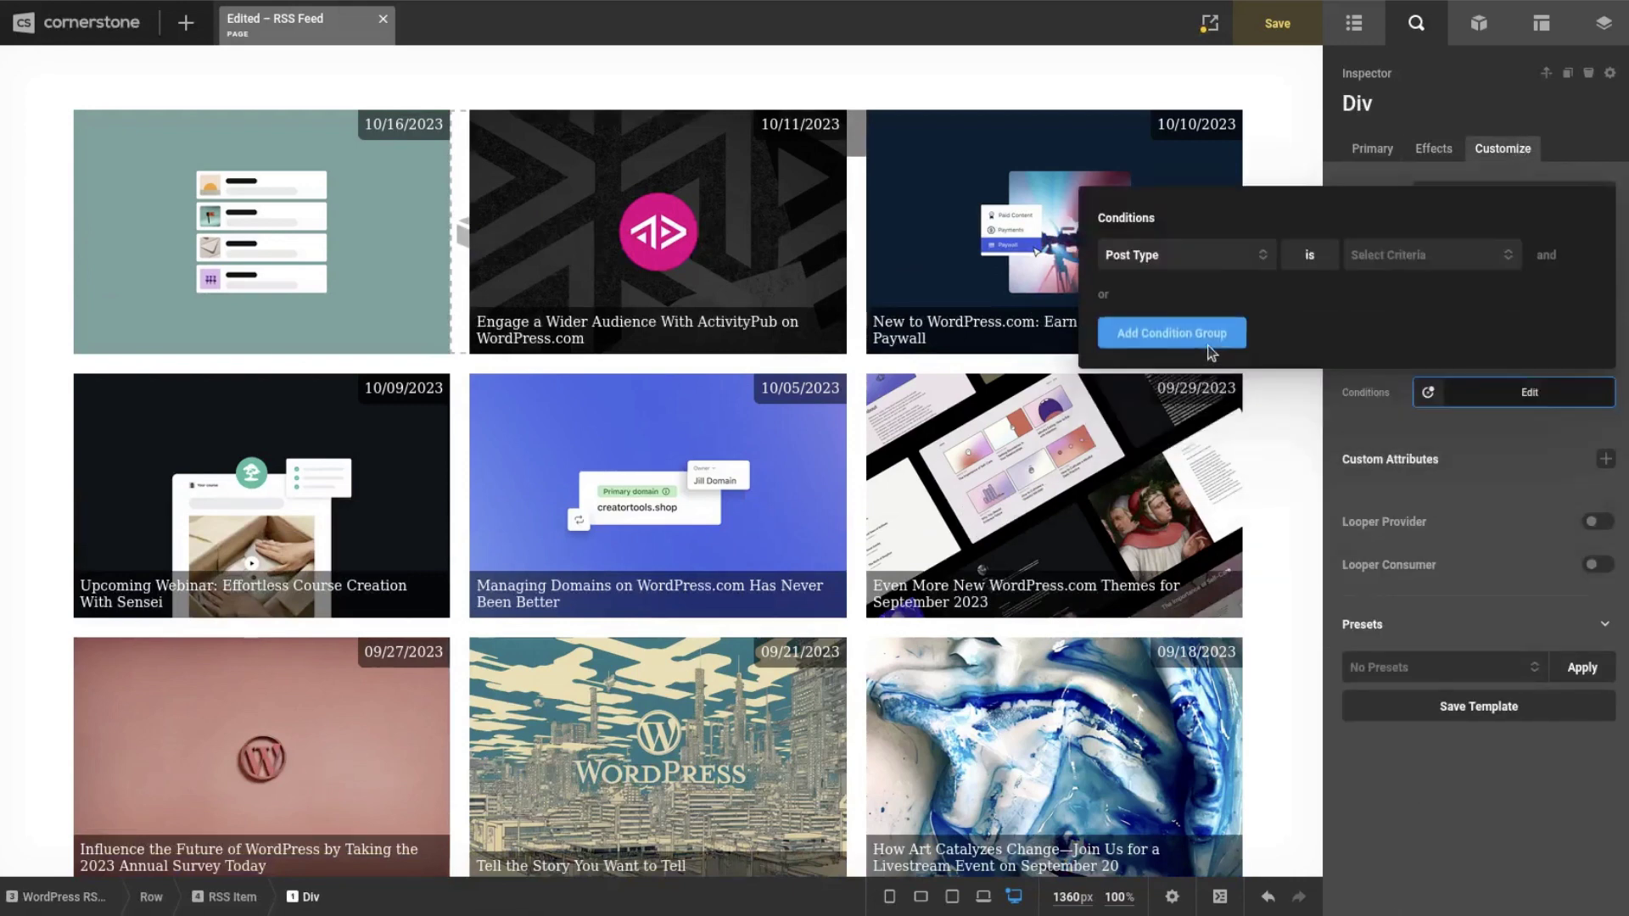
click(1196, 257)
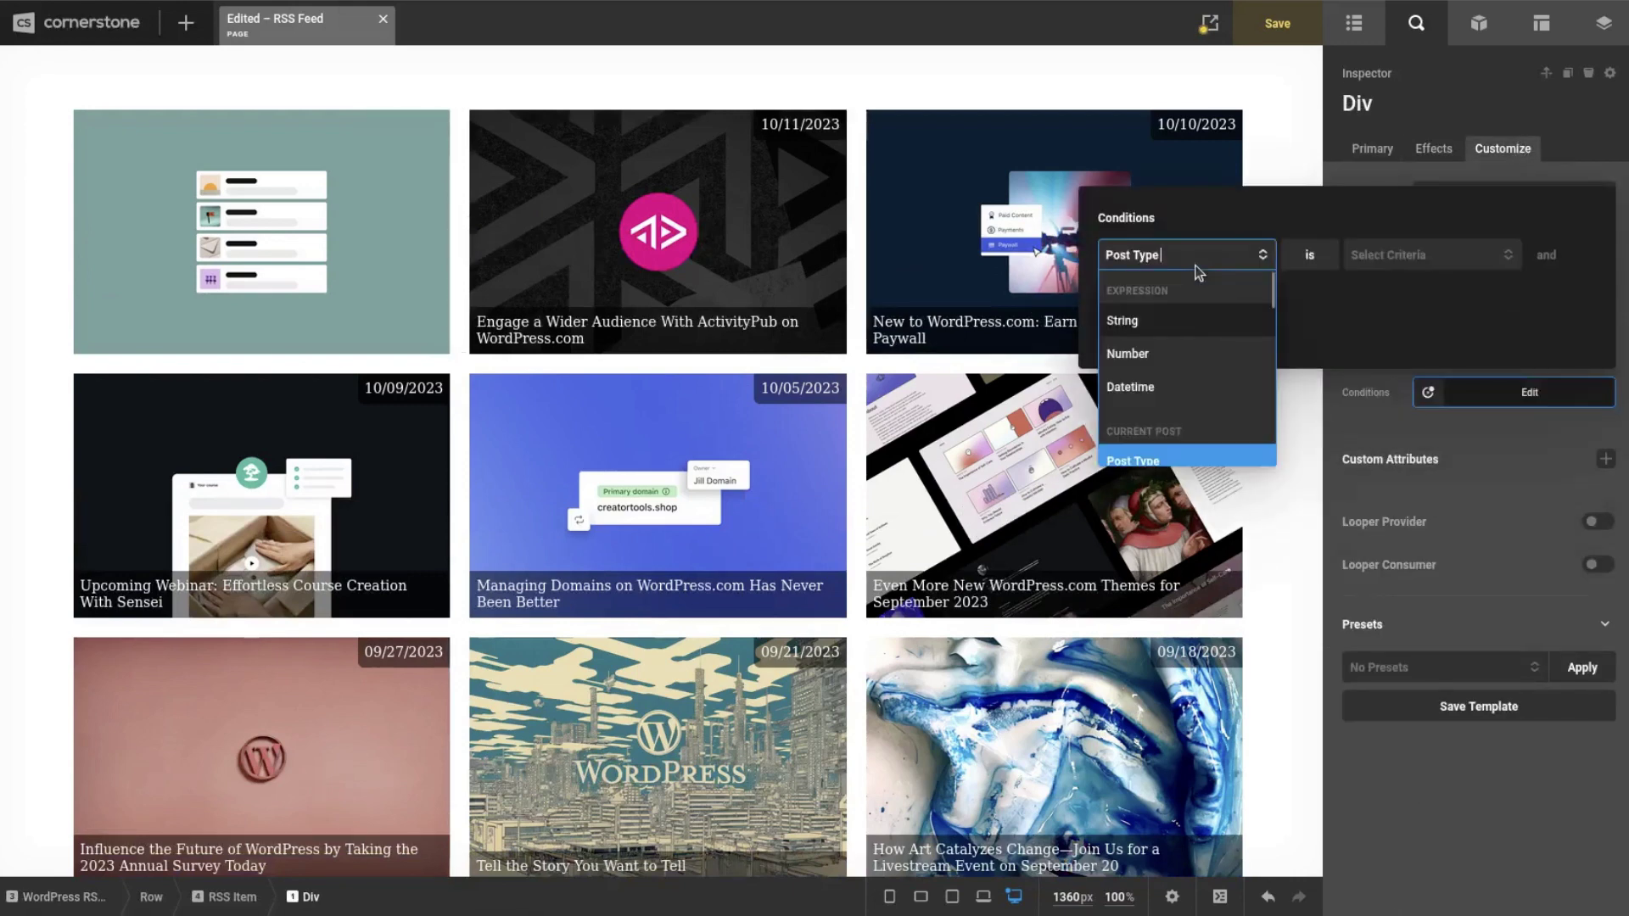
click(1164, 320)
- Set the condition to looper field enclosure_attr.url 'is not' empty
click(1262, 255)
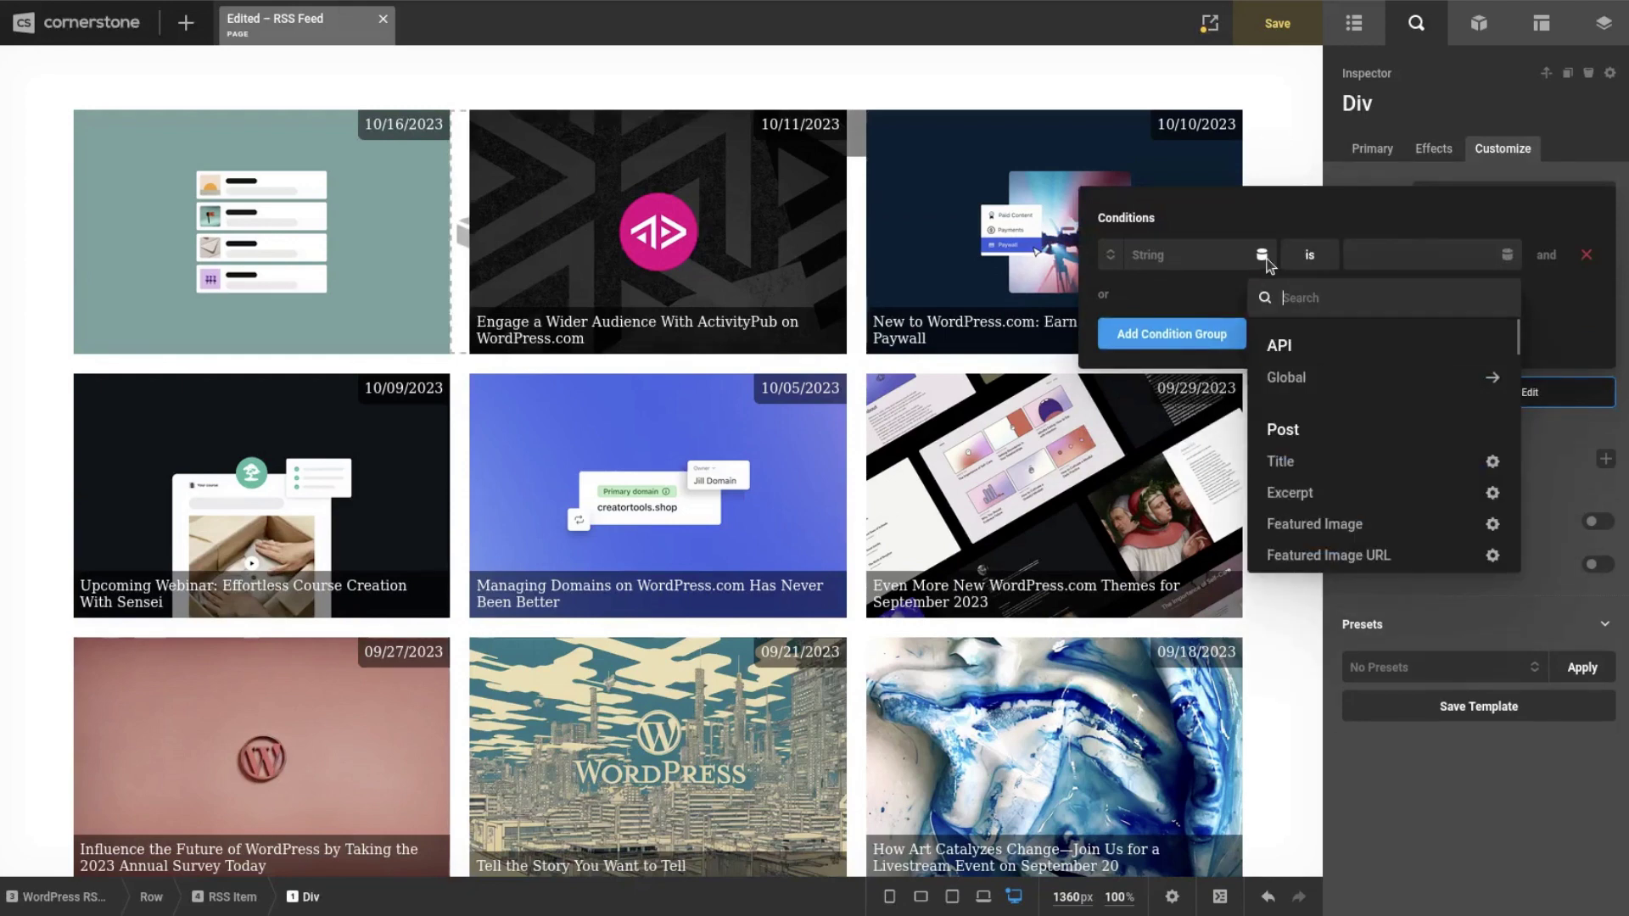
text(field)
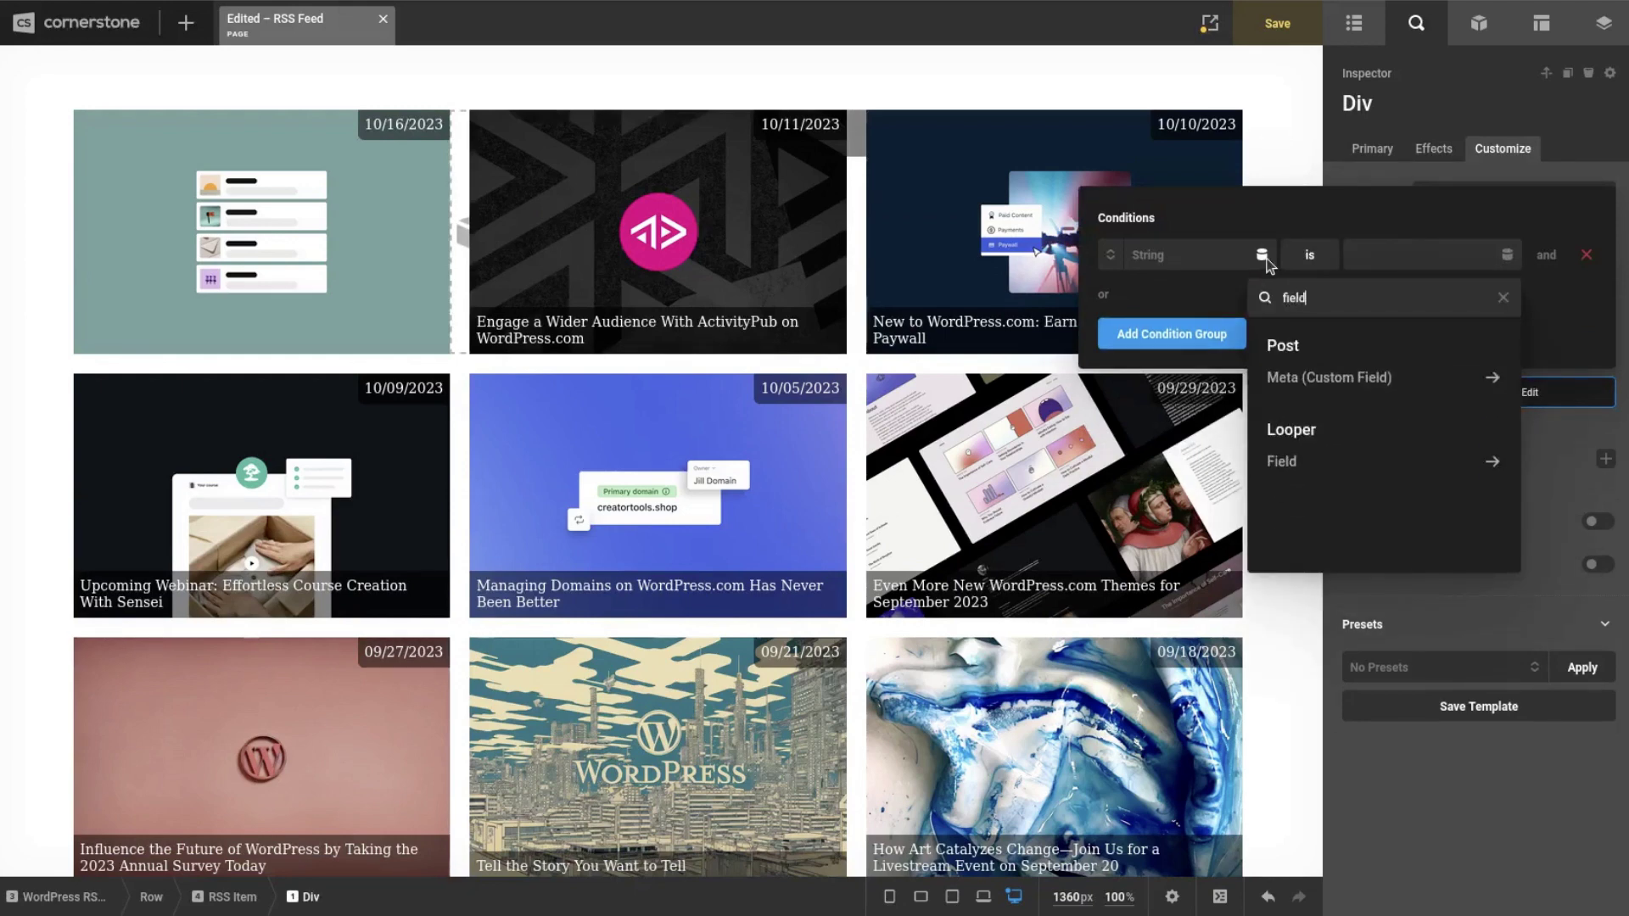
click(1320, 465)
click(1314, 385)
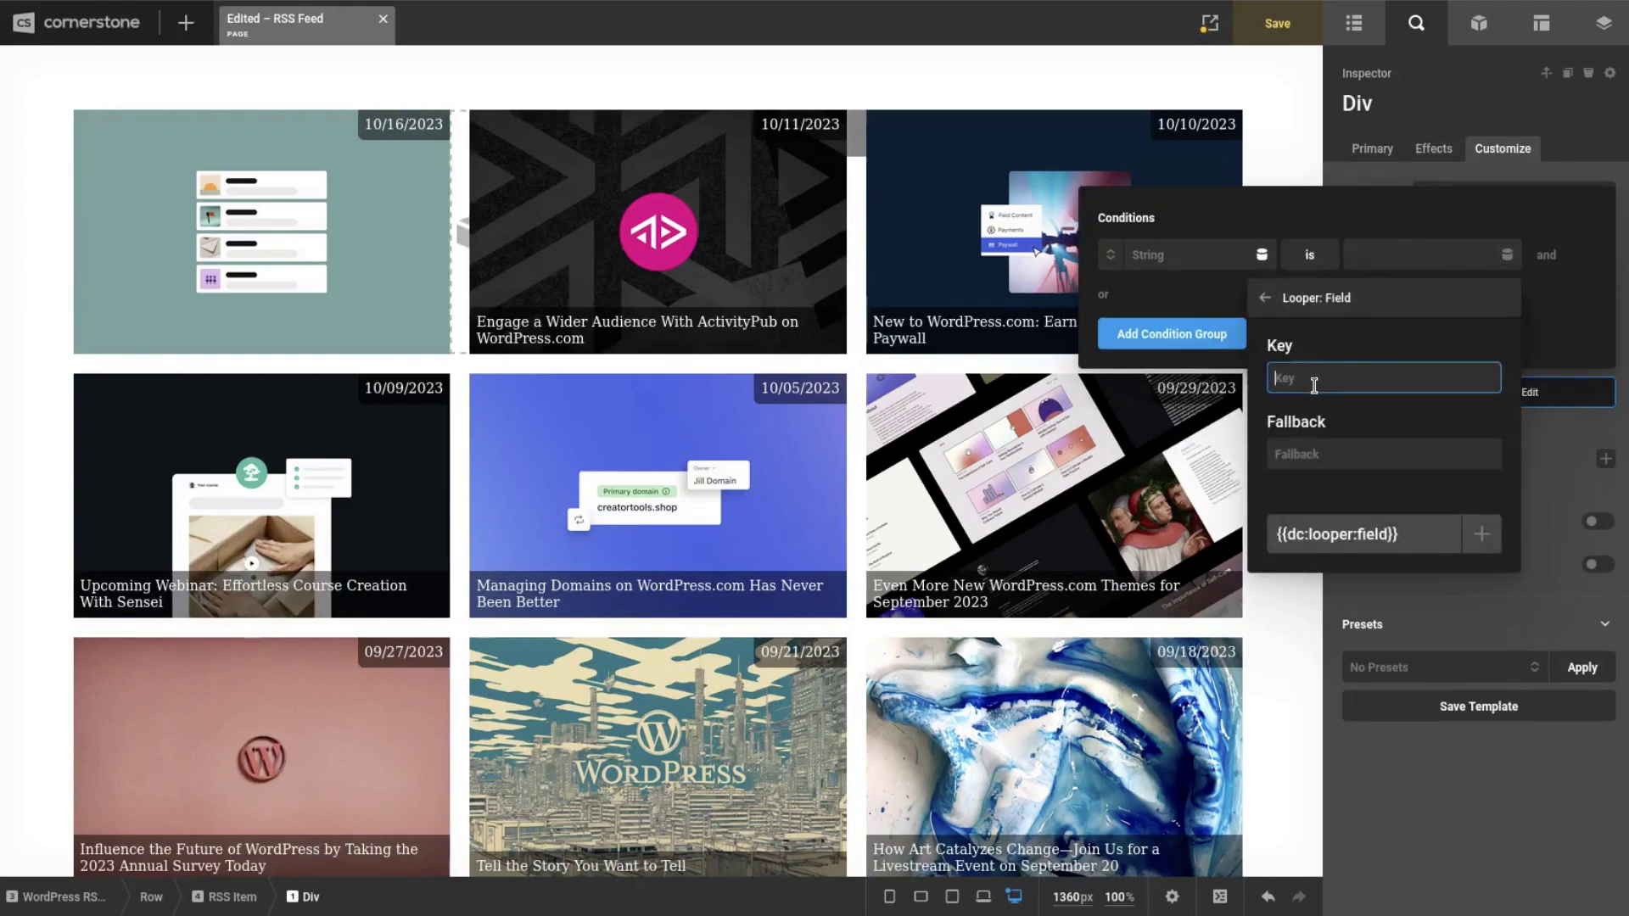
text(enclo)
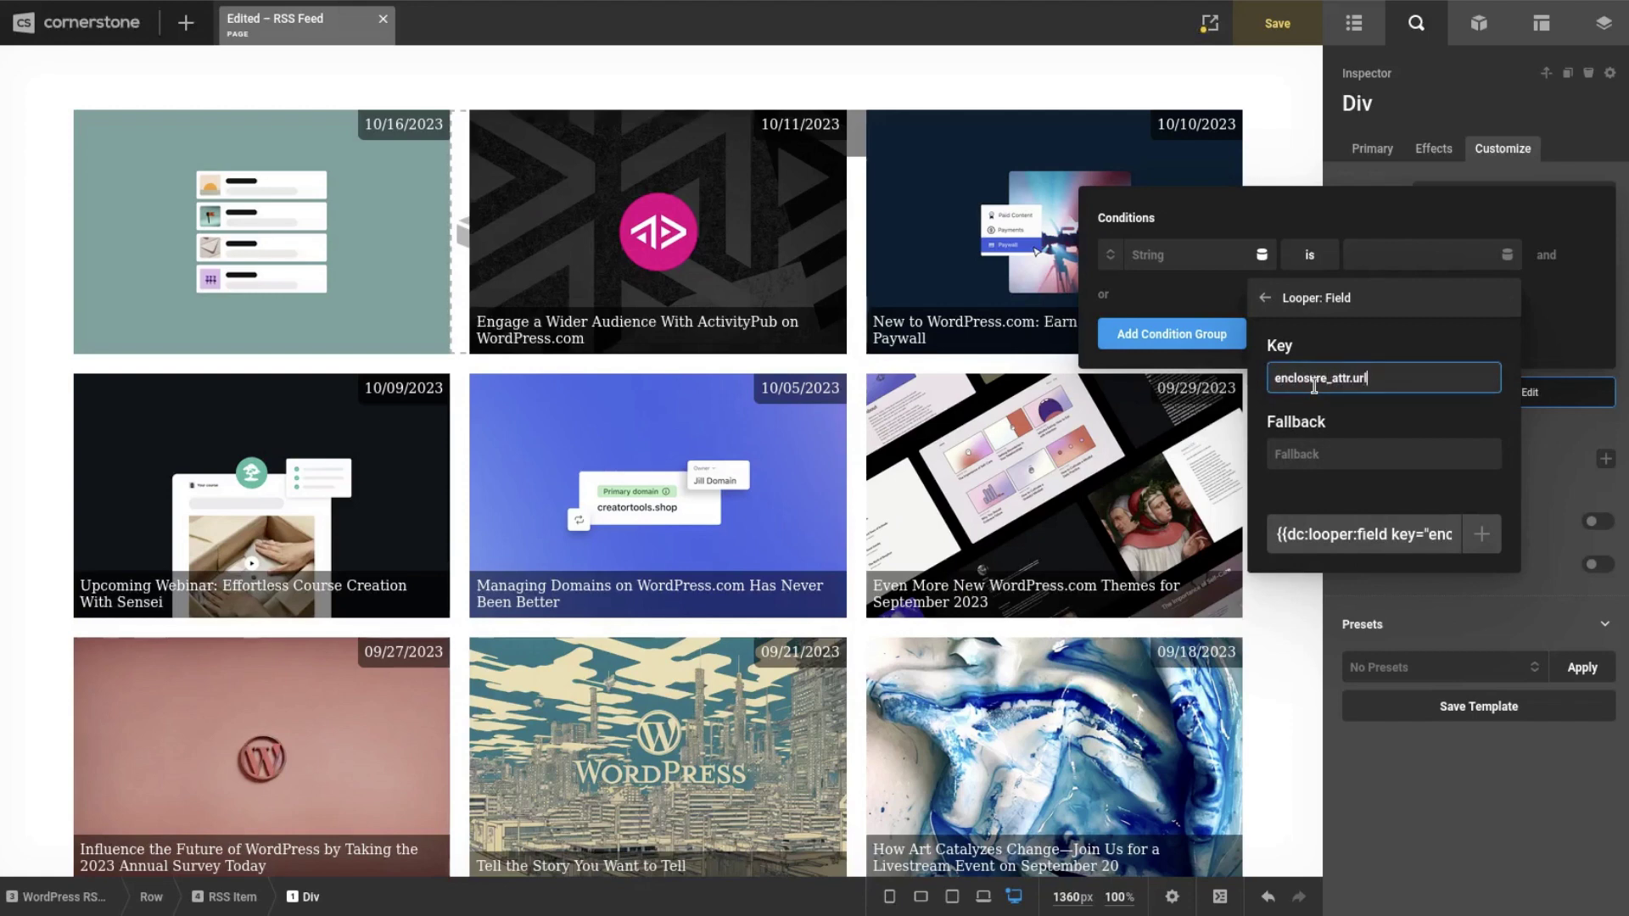
text(sure_attr.url)
click(1481, 533)
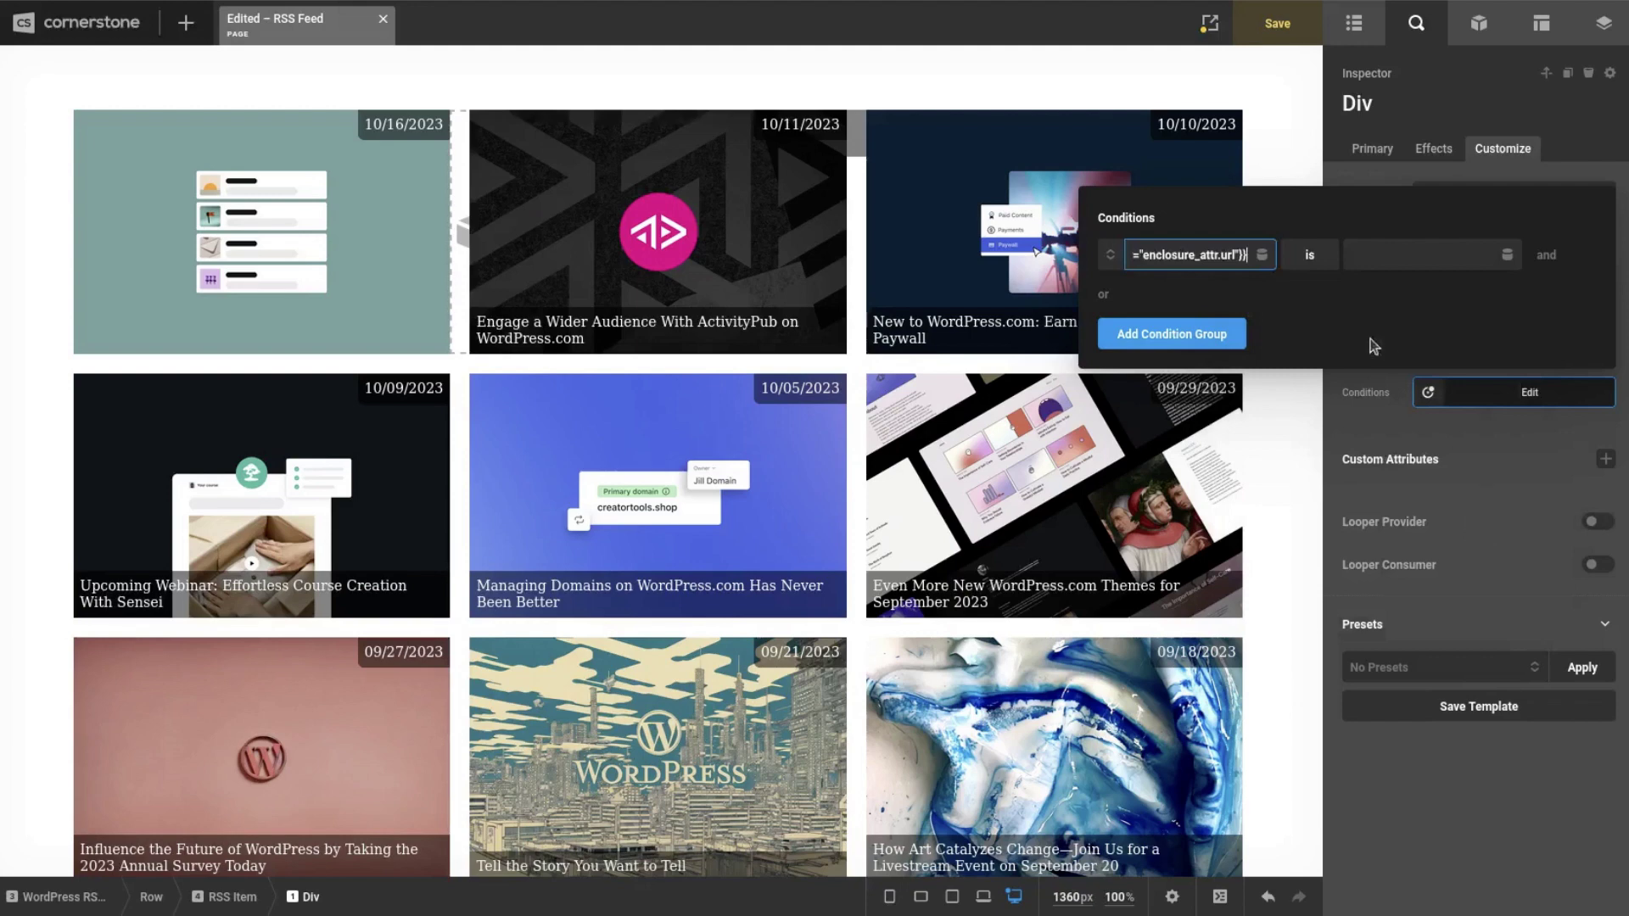
click(1315, 254)
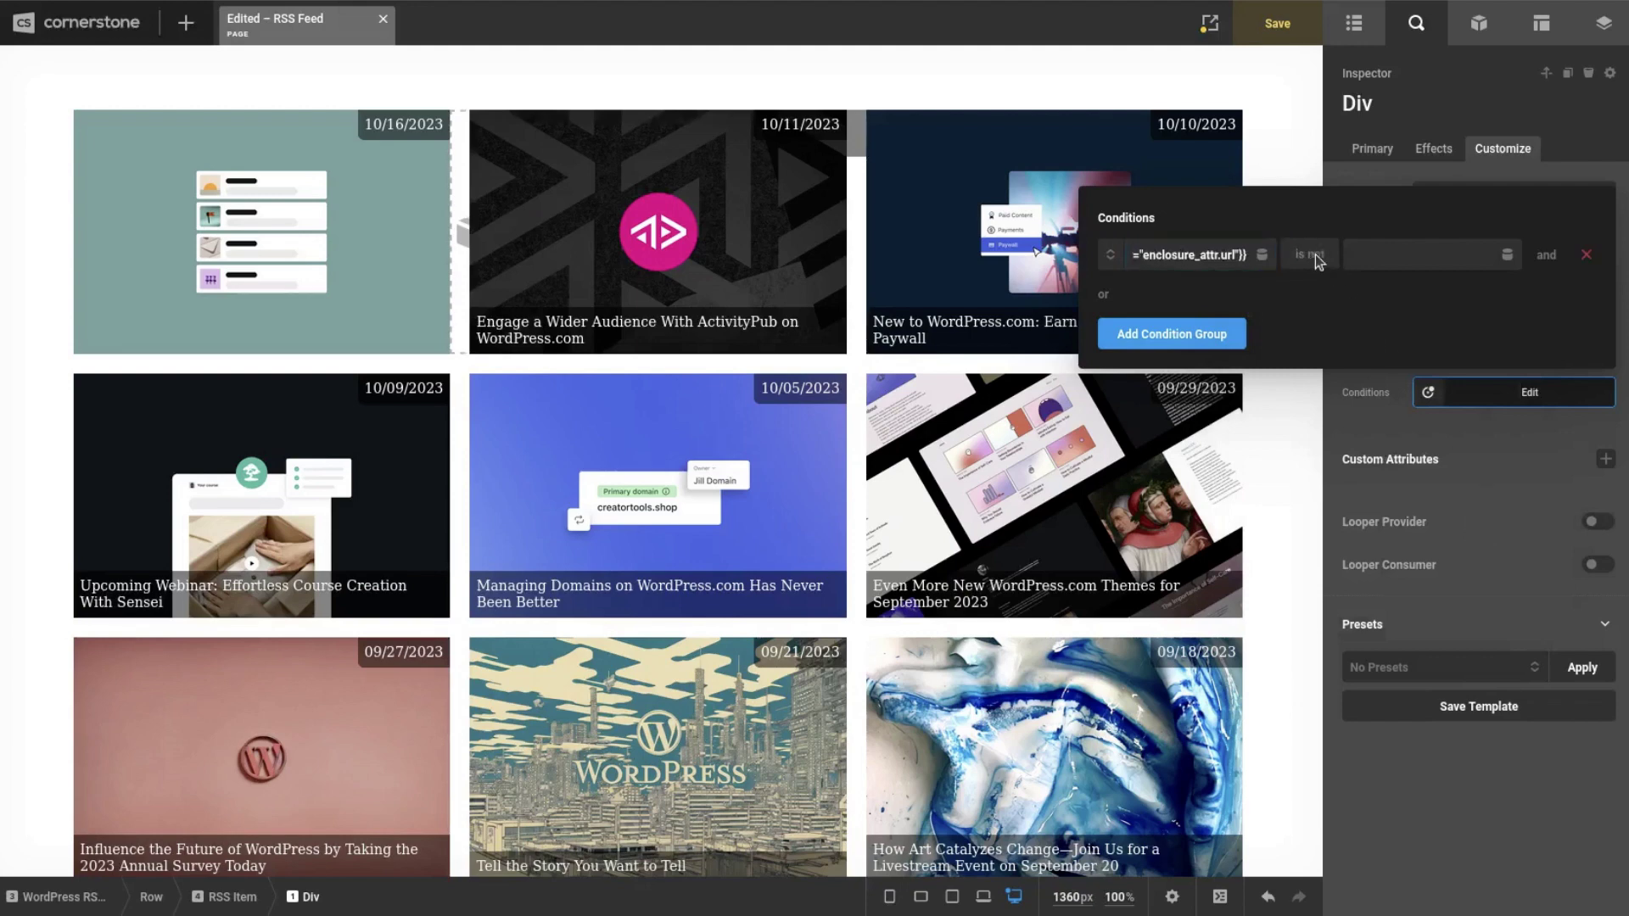
click(1351, 436)
- Rename the Div to 'Video Area' and add a Modal element as its child
double_click(1355, 101)
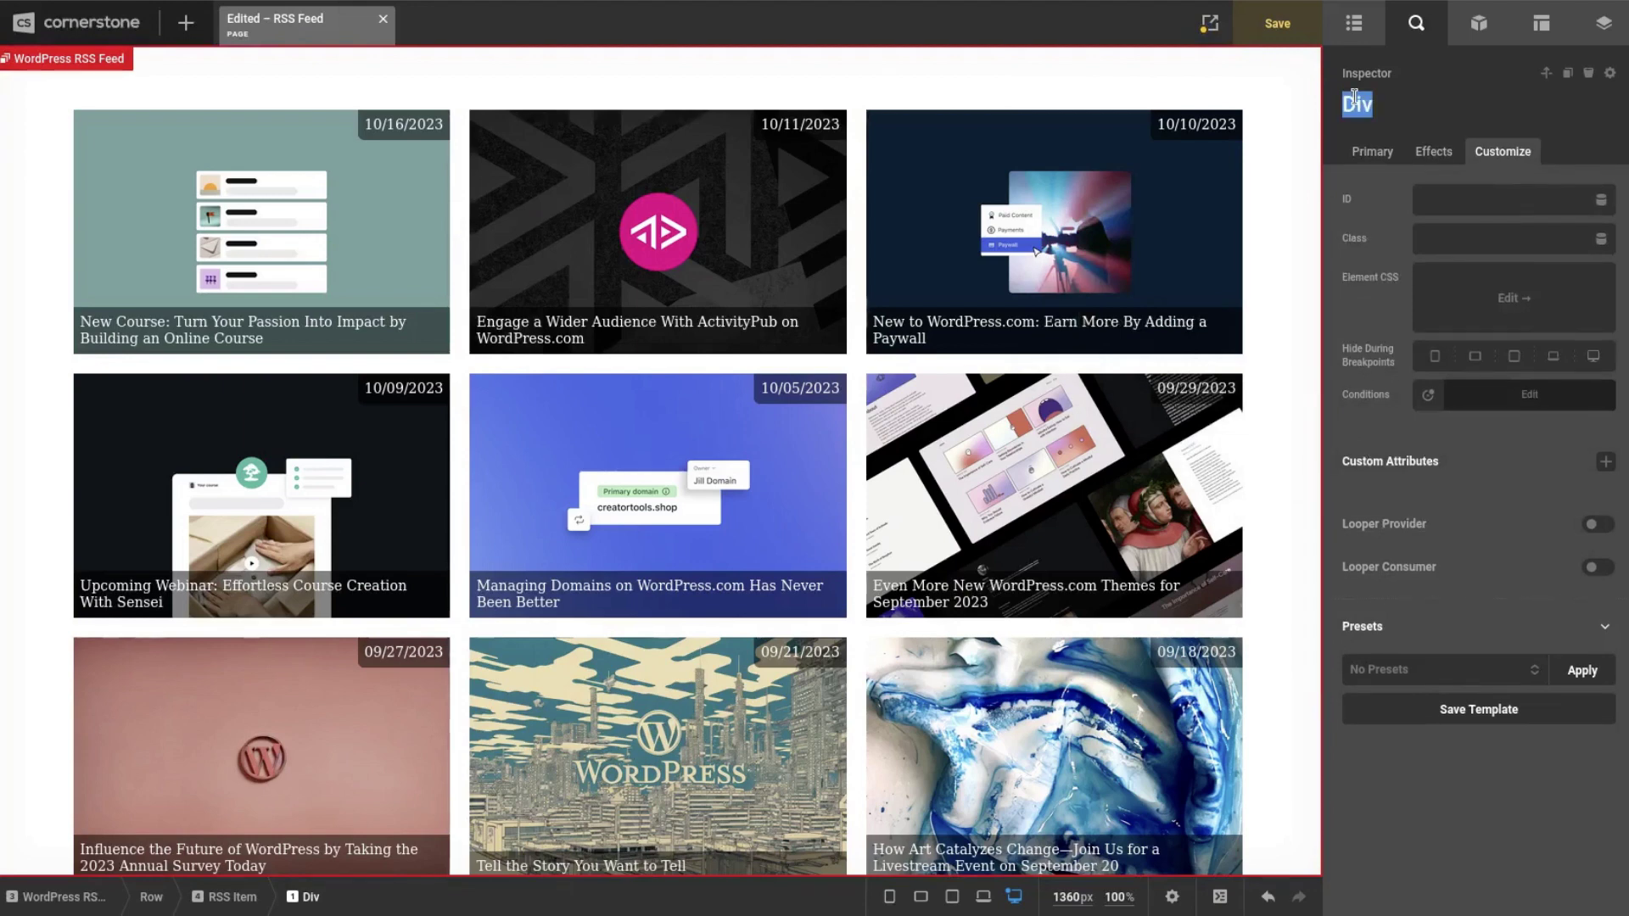
text(Video Area)
click(1371, 149)
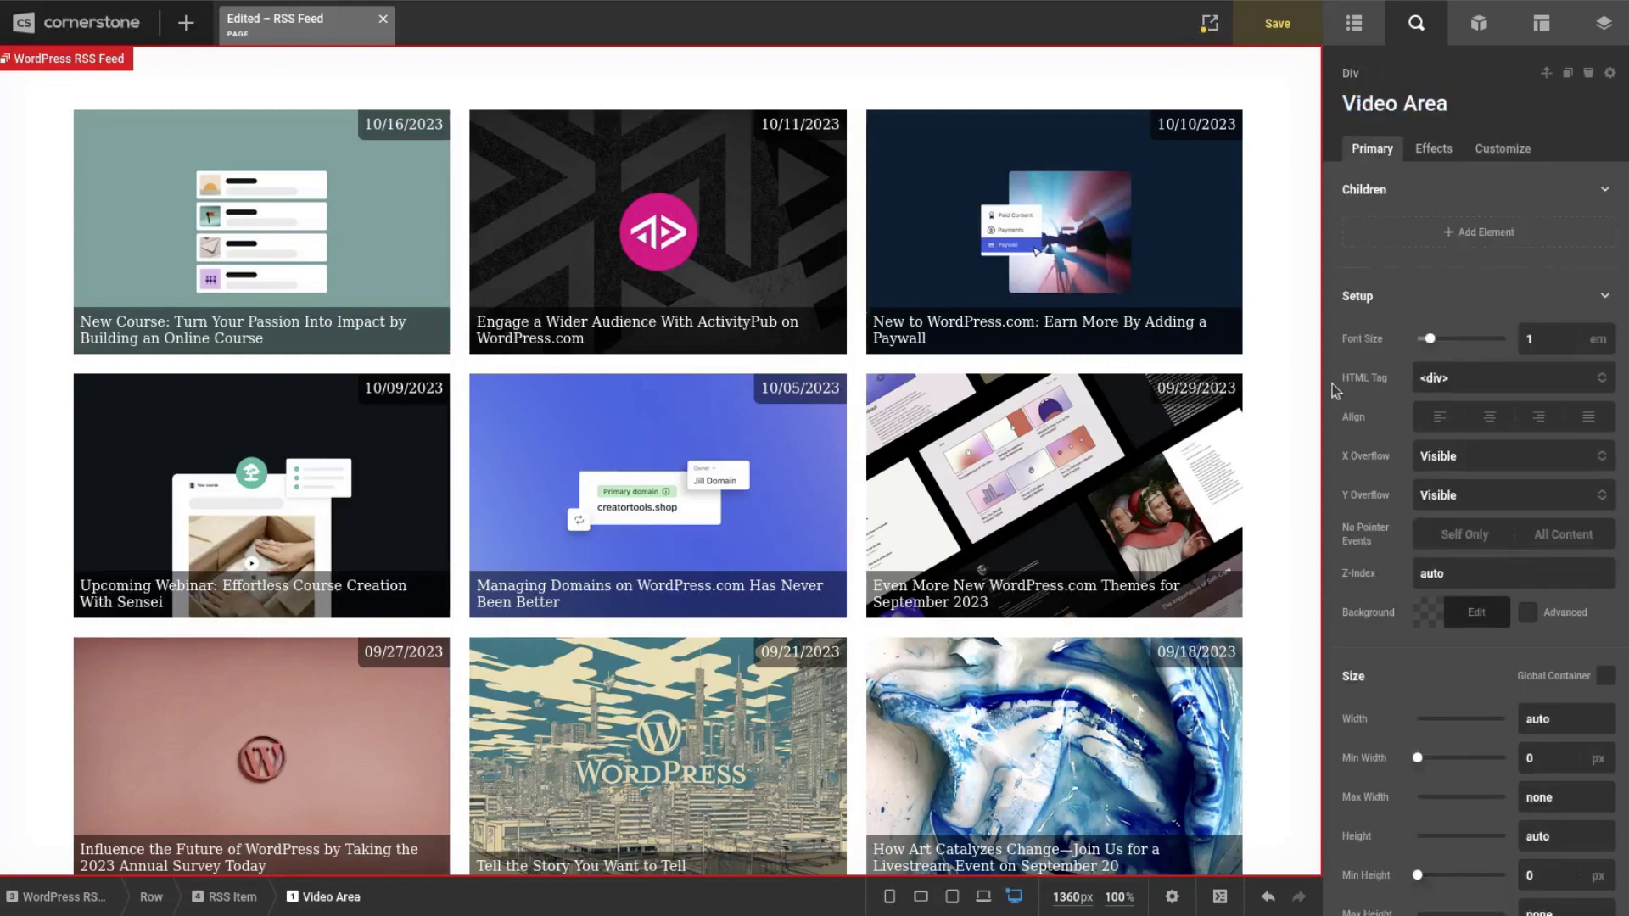
click(1476, 234)
text(modal)
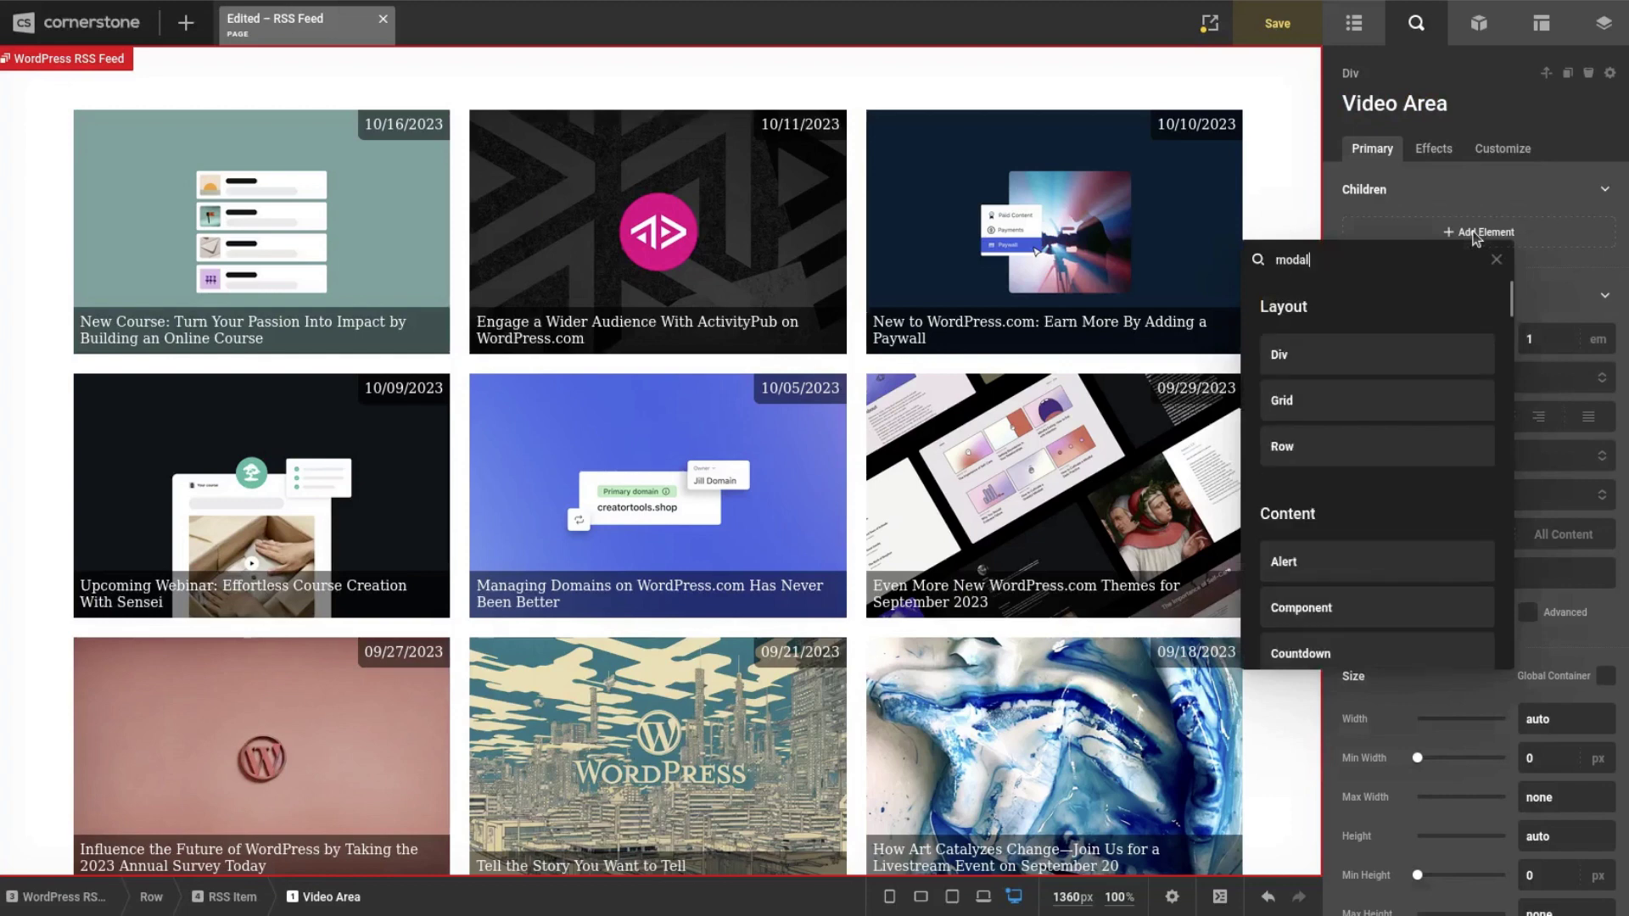
click(1396, 355)
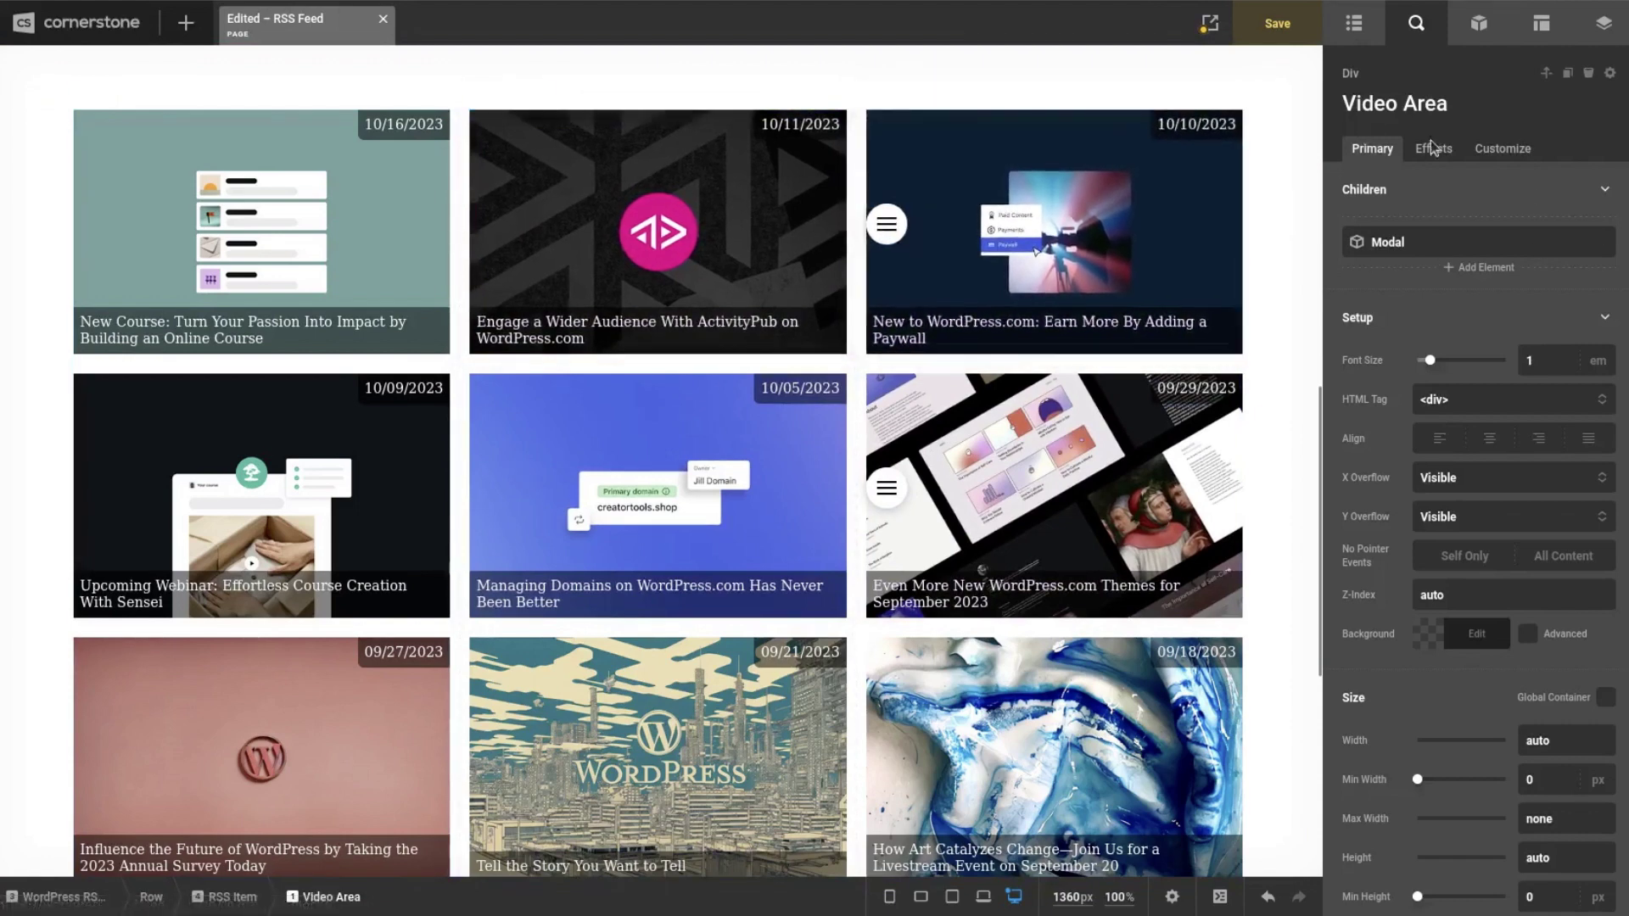
- Enable flexbox on Video Area with horizontal and vertical alignment set to Center
scroll(1454, 512, down, 4)
scroll(1454, 512, down, 6)
scroll(1459, 518, up, 10)
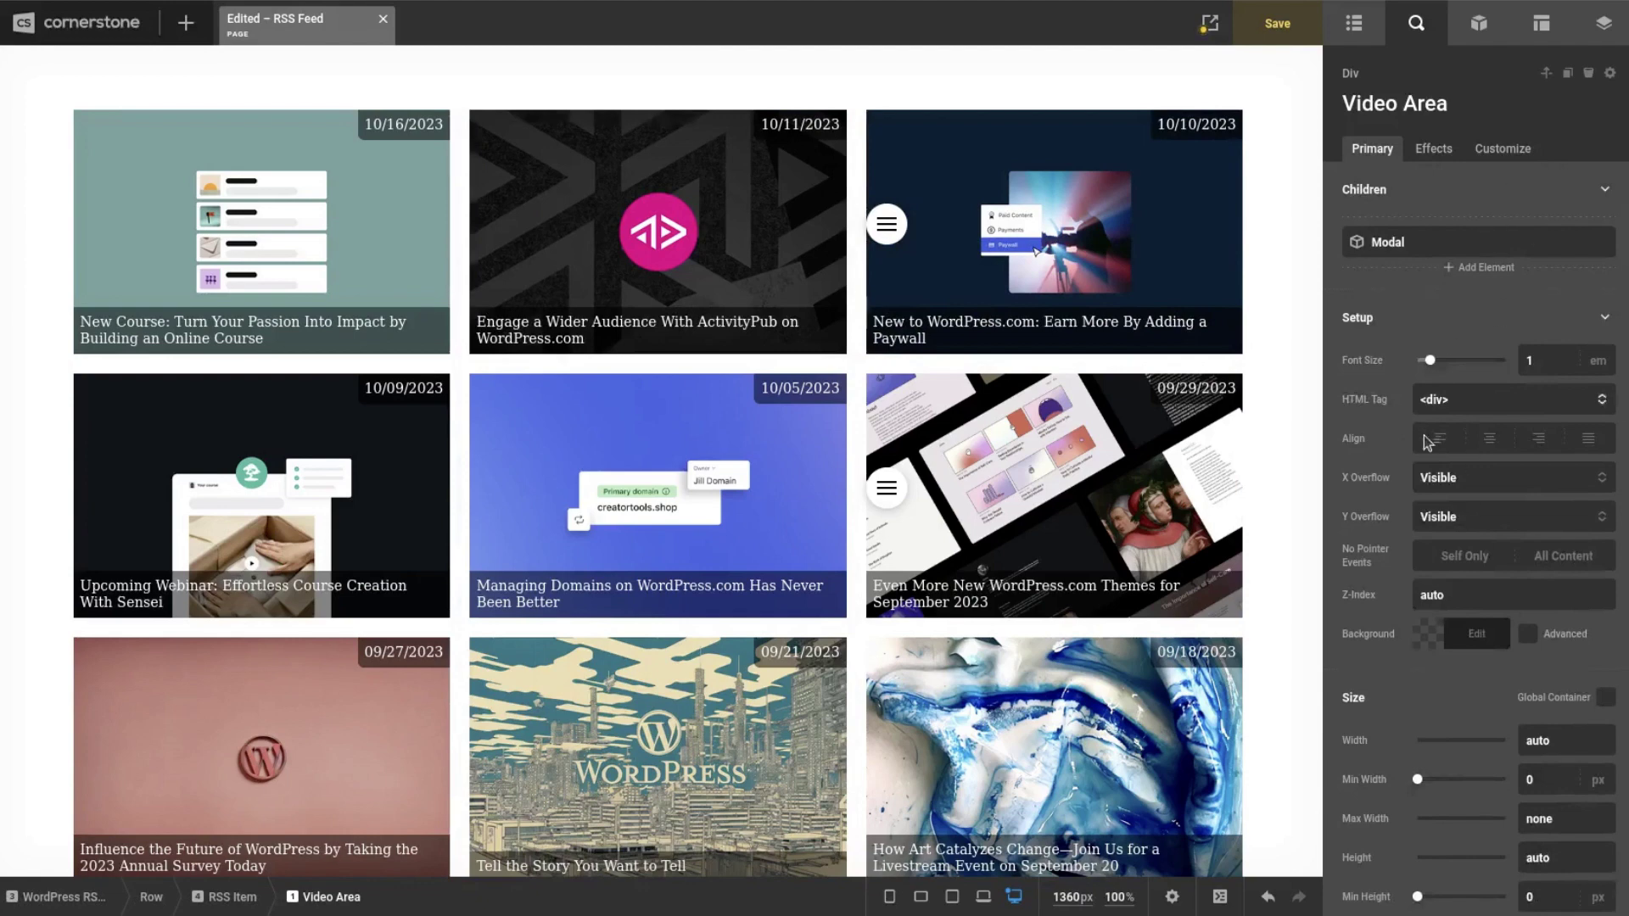
scroll(1423, 435, down, 8)
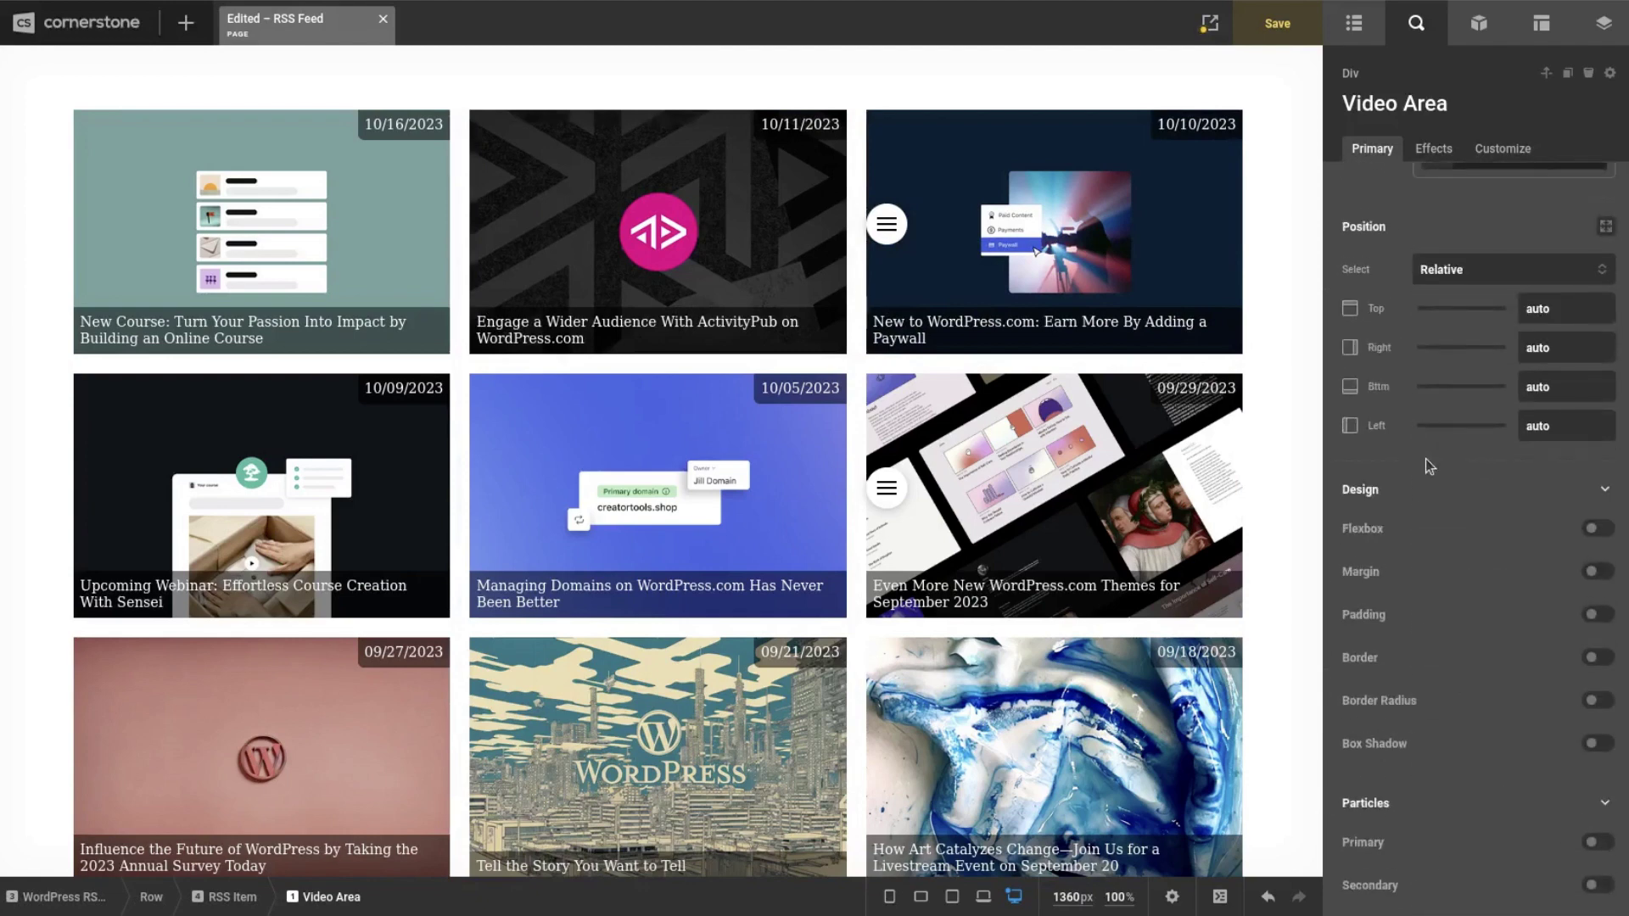
scroll(1427, 463, up, 8)
scroll(1427, 462, down, 6)
scroll(1430, 465, down, 3)
click(1600, 530)
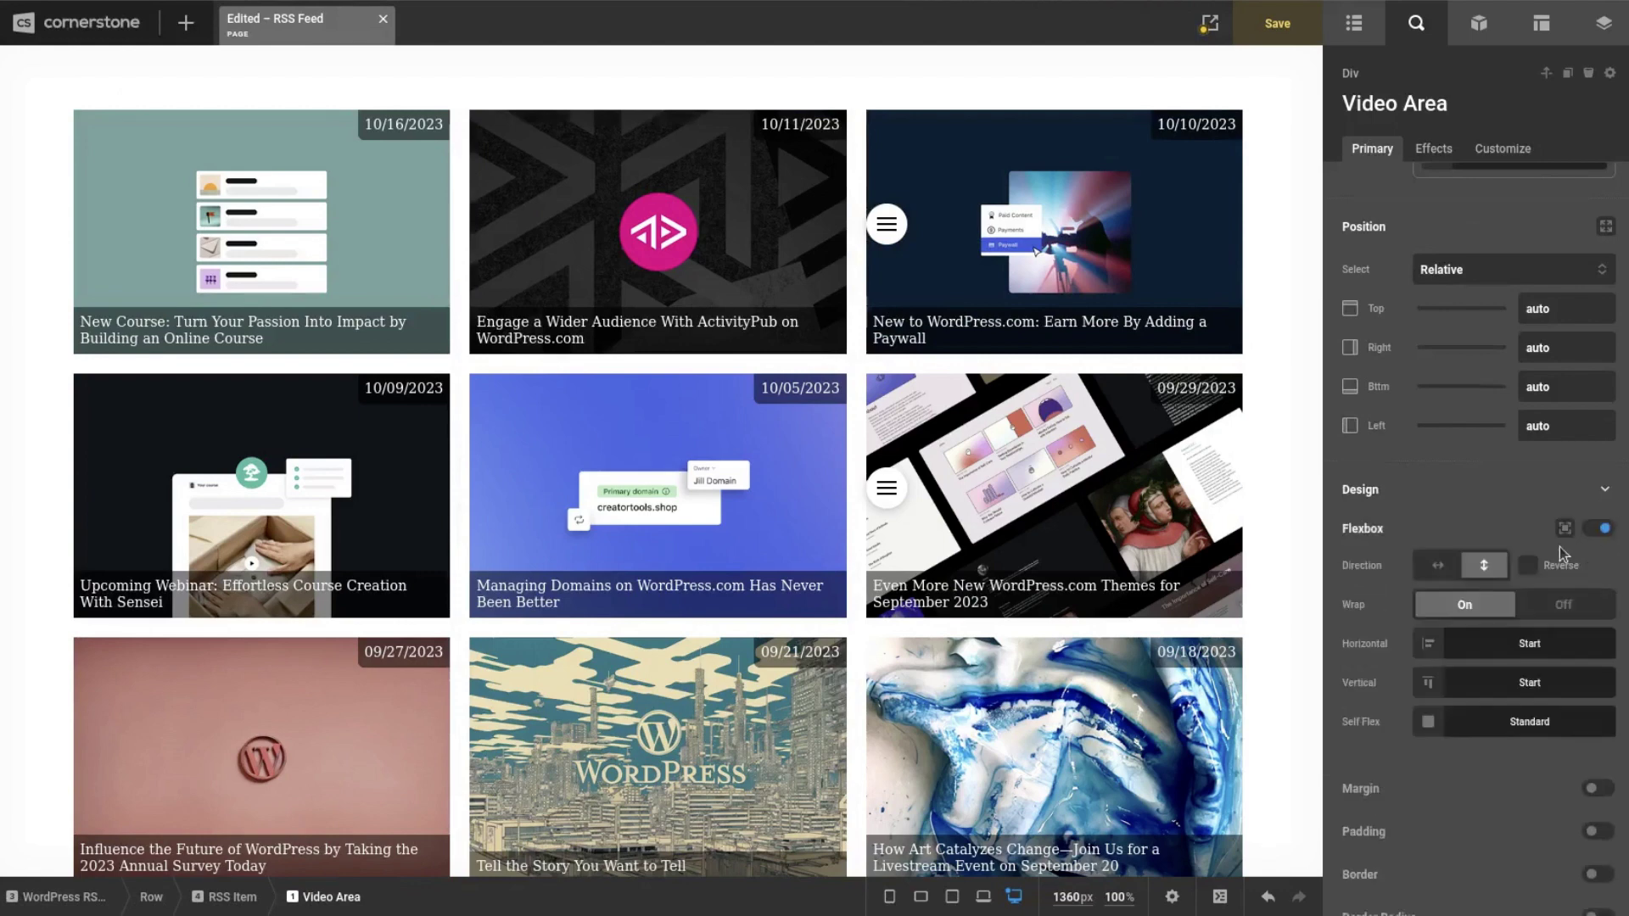
click(1525, 648)
click(1503, 462)
click(1490, 681)
click(1497, 449)
- Set the Video Area width to 100%
scroll(1476, 611, up, 2)
scroll(1551, 415, up, 4)
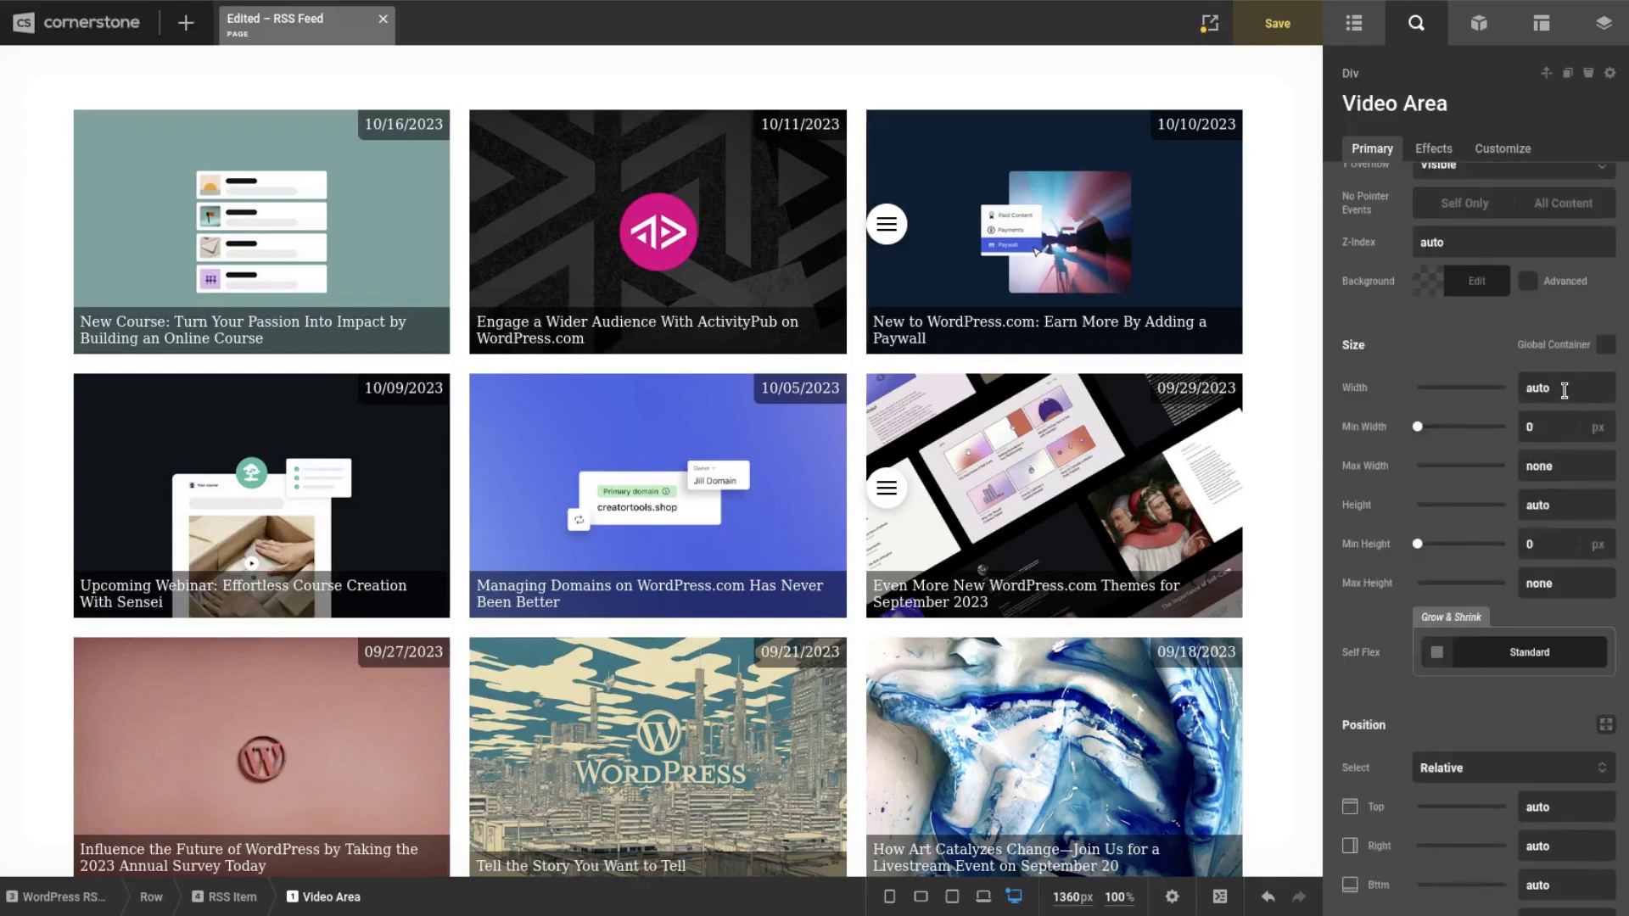
click(1566, 389)
text(100%)
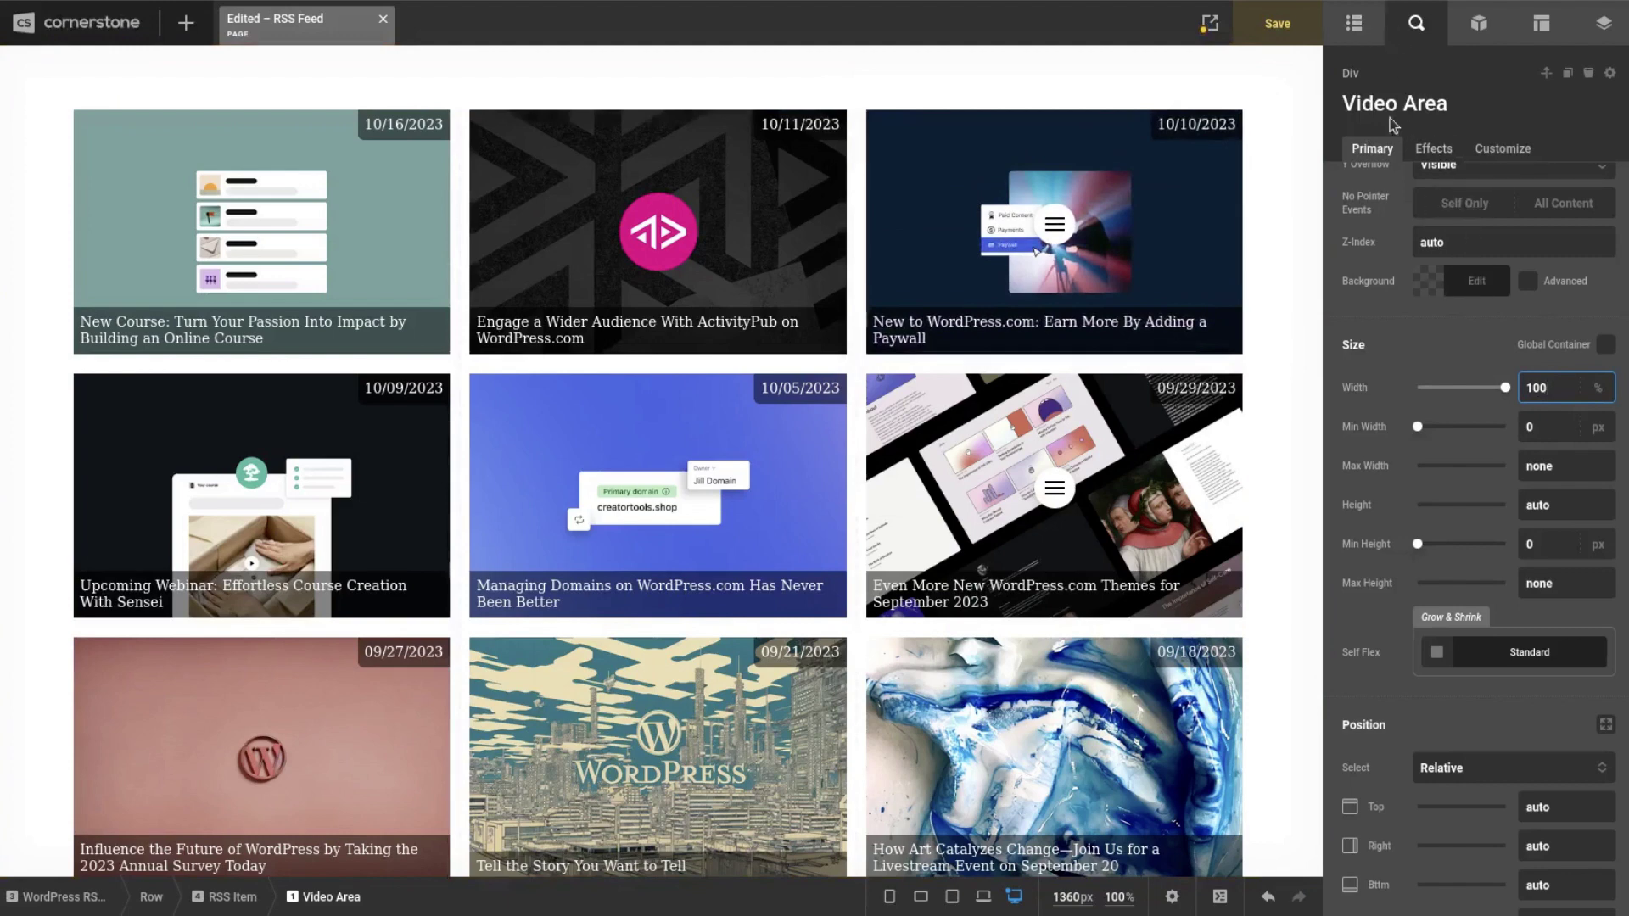
scroll(1425, 238, up, 5)
- Replace the Modal toggle's menu icon with the play triangle icon
click(1558, 244)
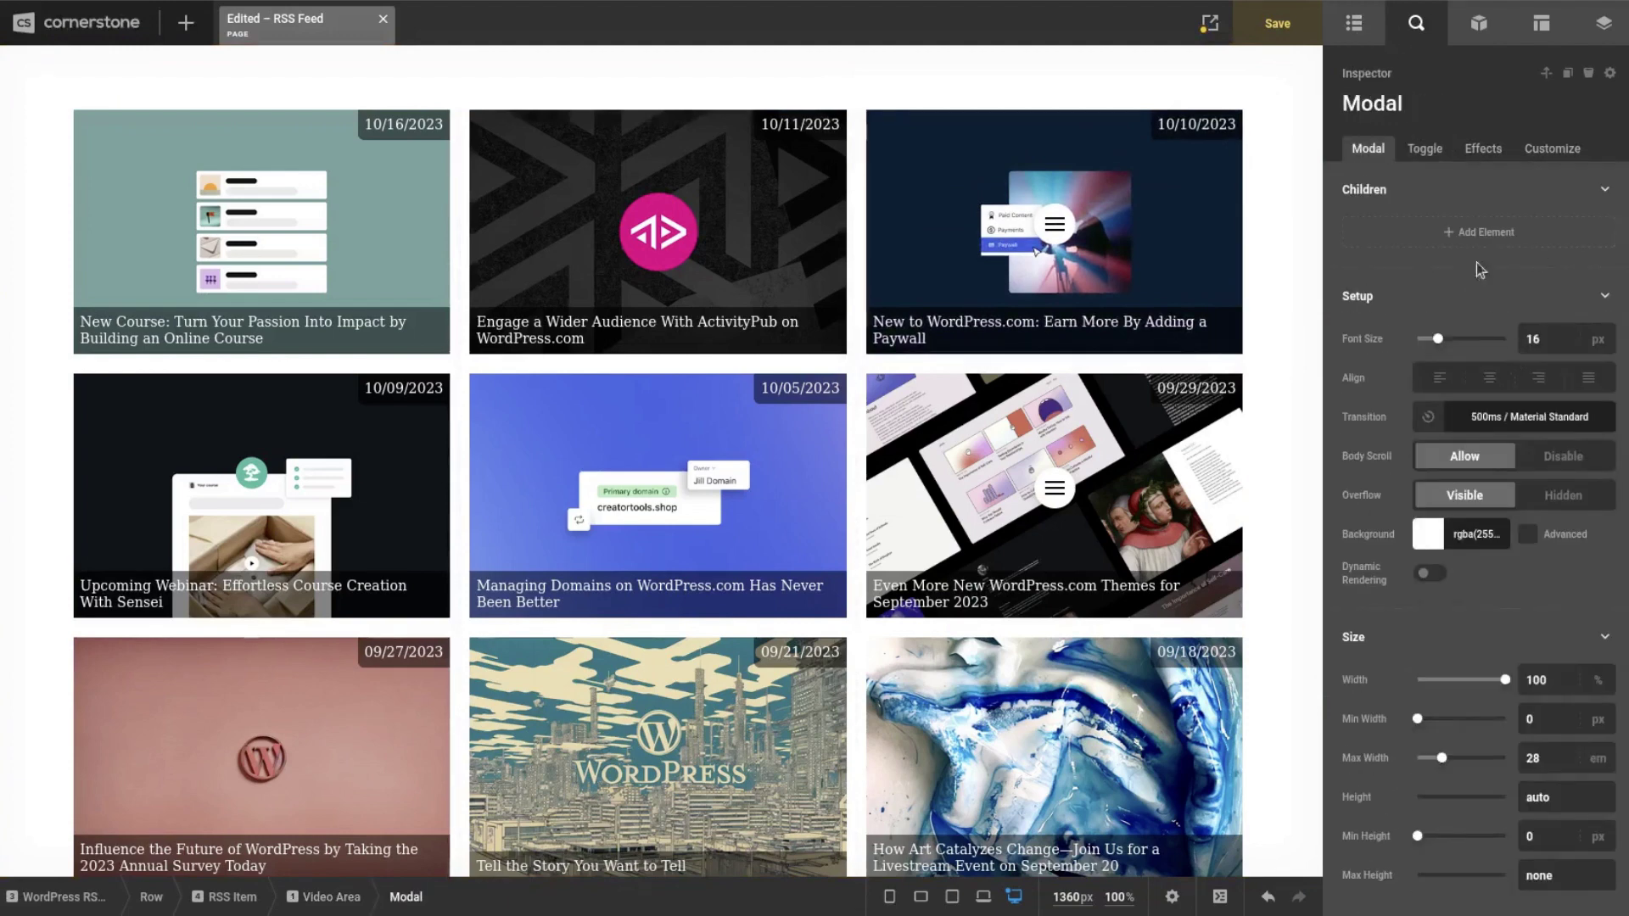
click(1432, 149)
scroll(1498, 472, up, 10)
scroll(1508, 480, up, 5)
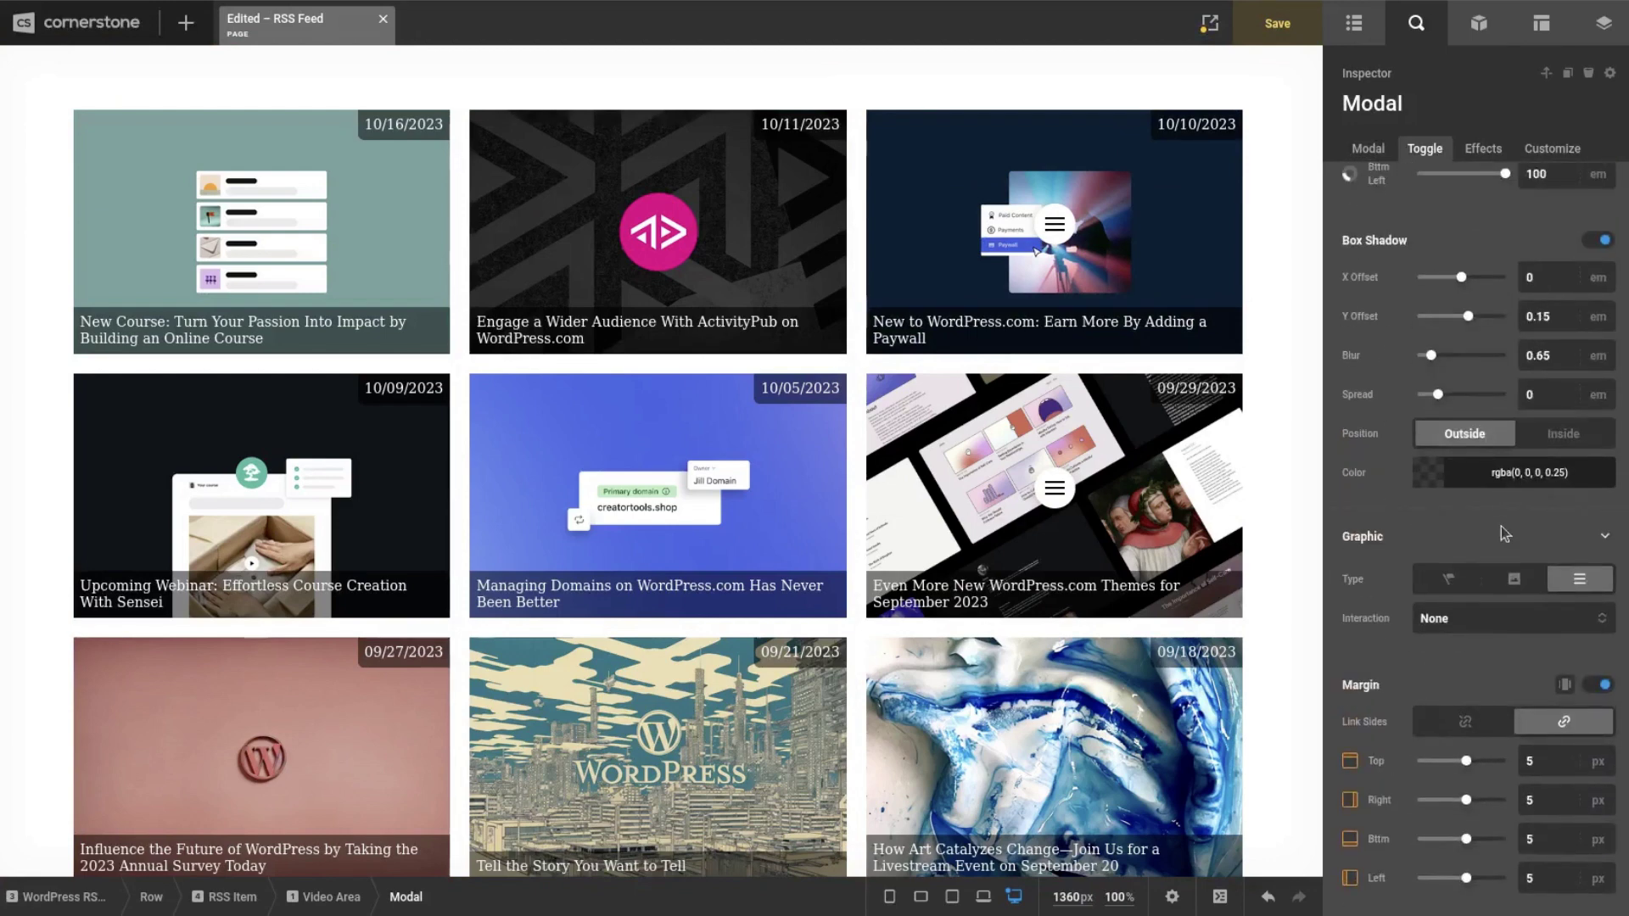
scroll(1469, 492, down, 7)
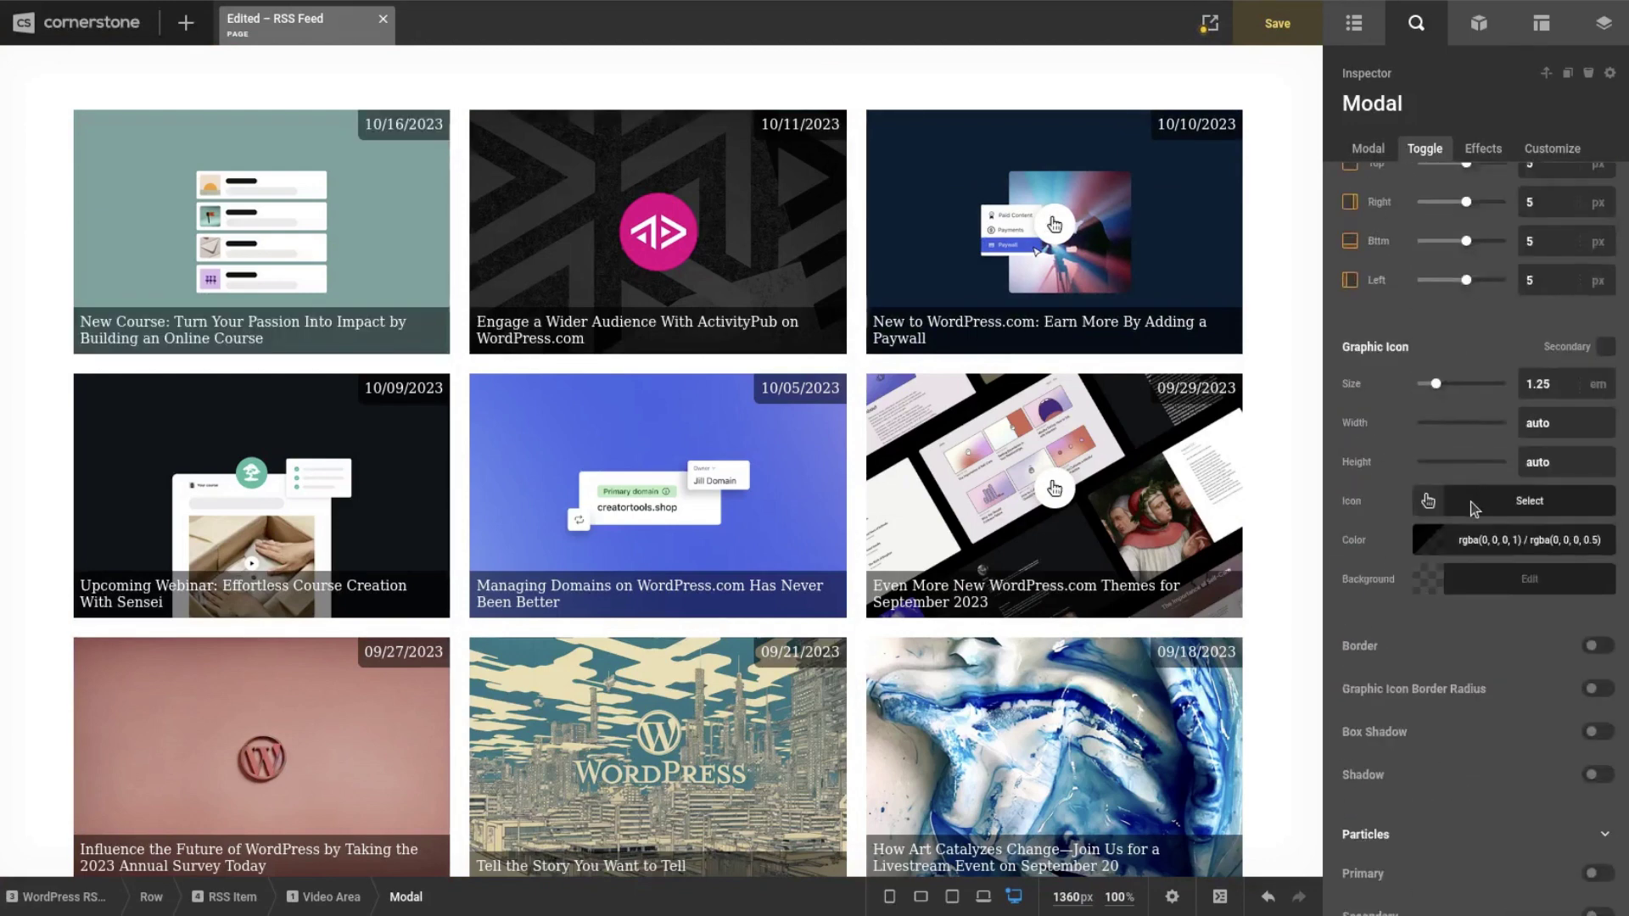
click(1470, 501)
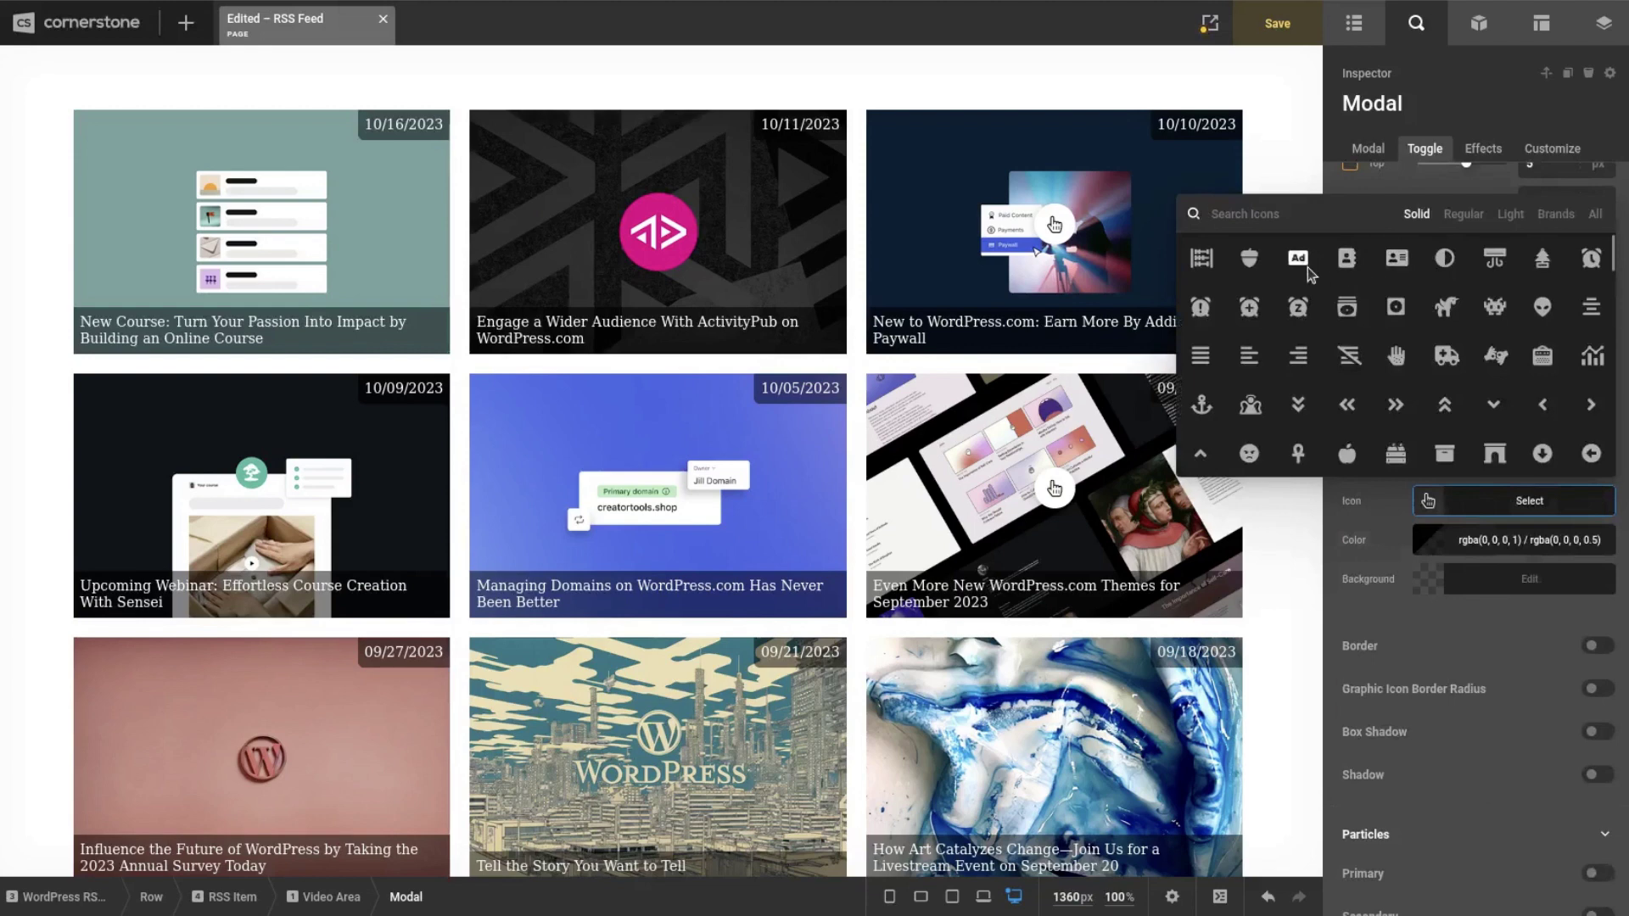
text(pla)
click(1346, 307)
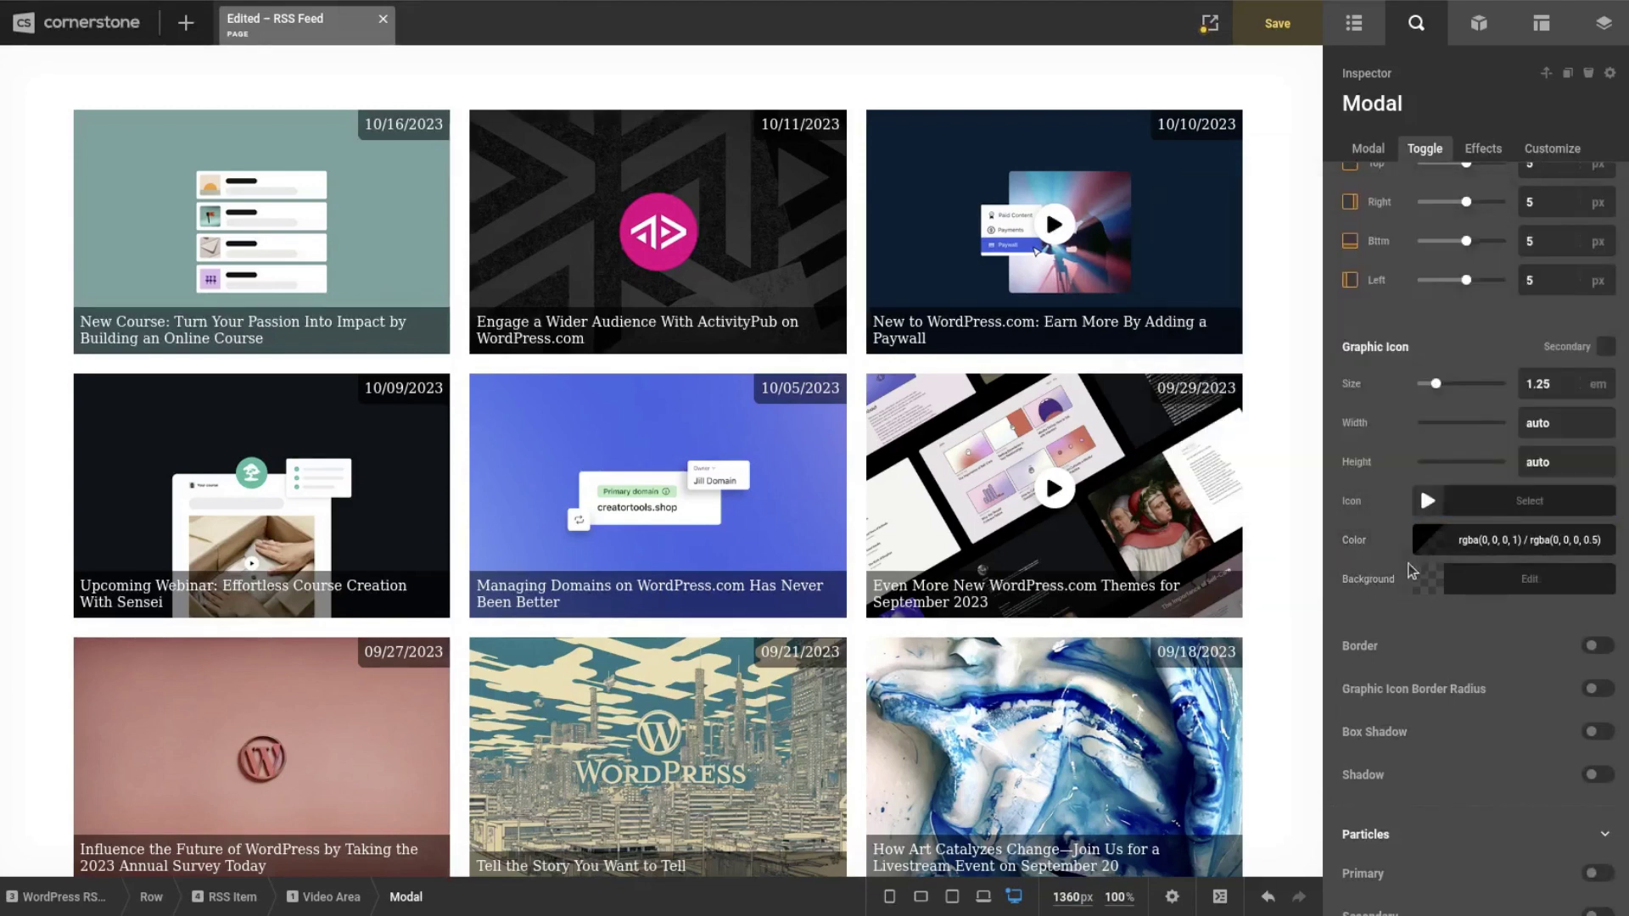
- Give the toggle icon a semi-transparent black box shadow, rgba(0, 0, 0, 0.74)
scroll(1399, 577, up, 5)
scroll(1405, 571, up, 10)
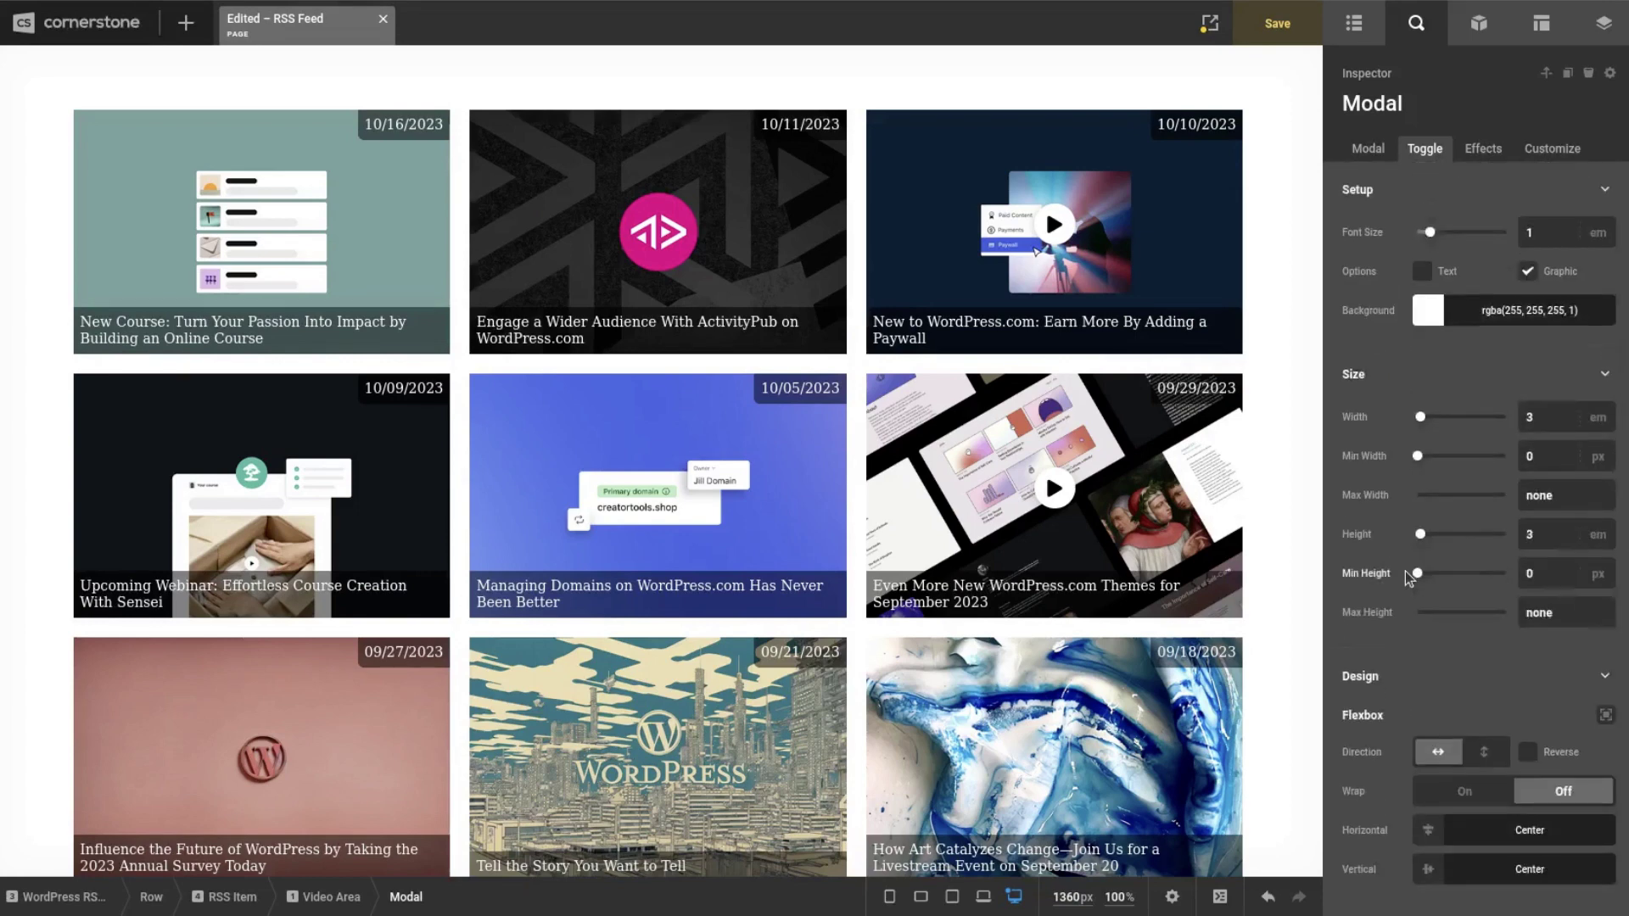
scroll(1446, 314, down, 7)
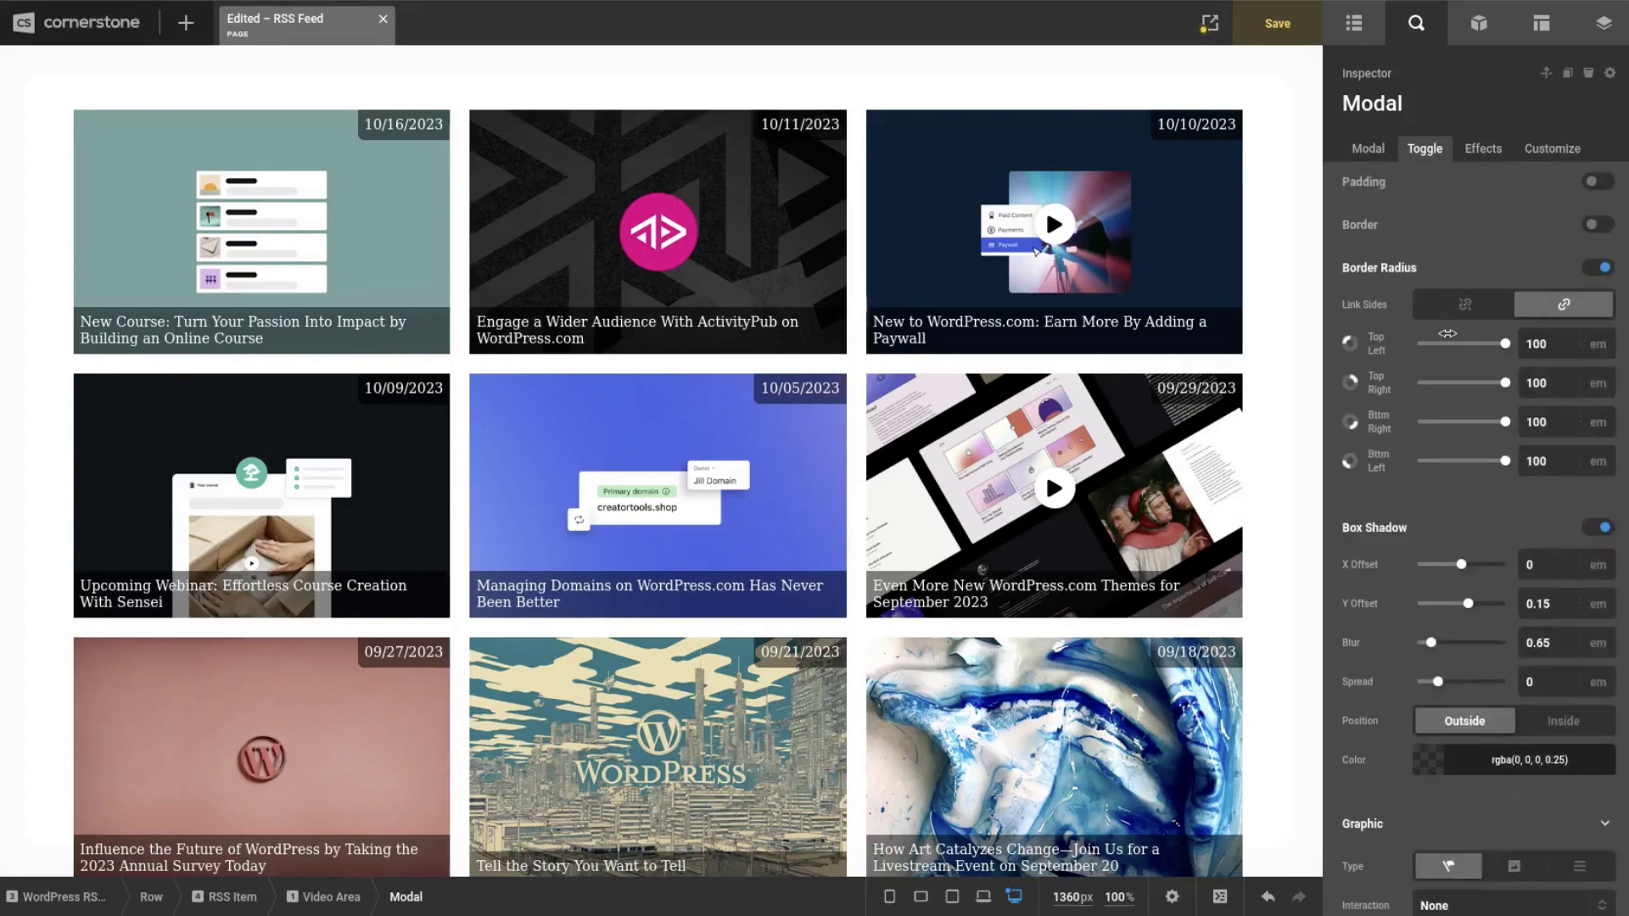
scroll(1481, 455, down, 10)
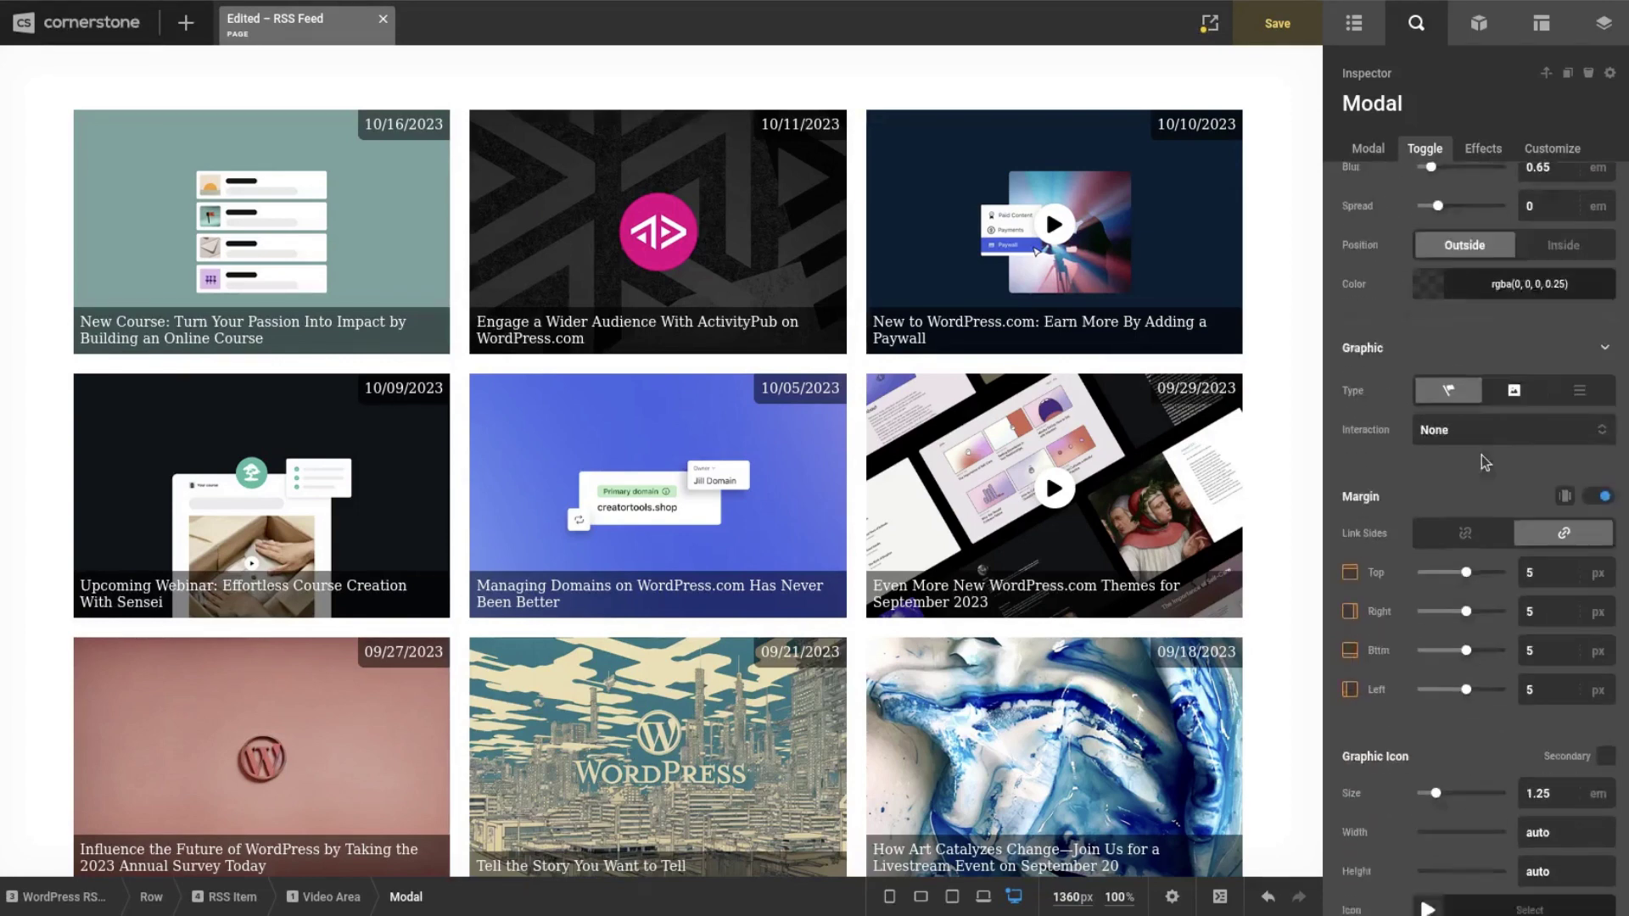
click(1598, 700)
scroll(1510, 509, down, 3)
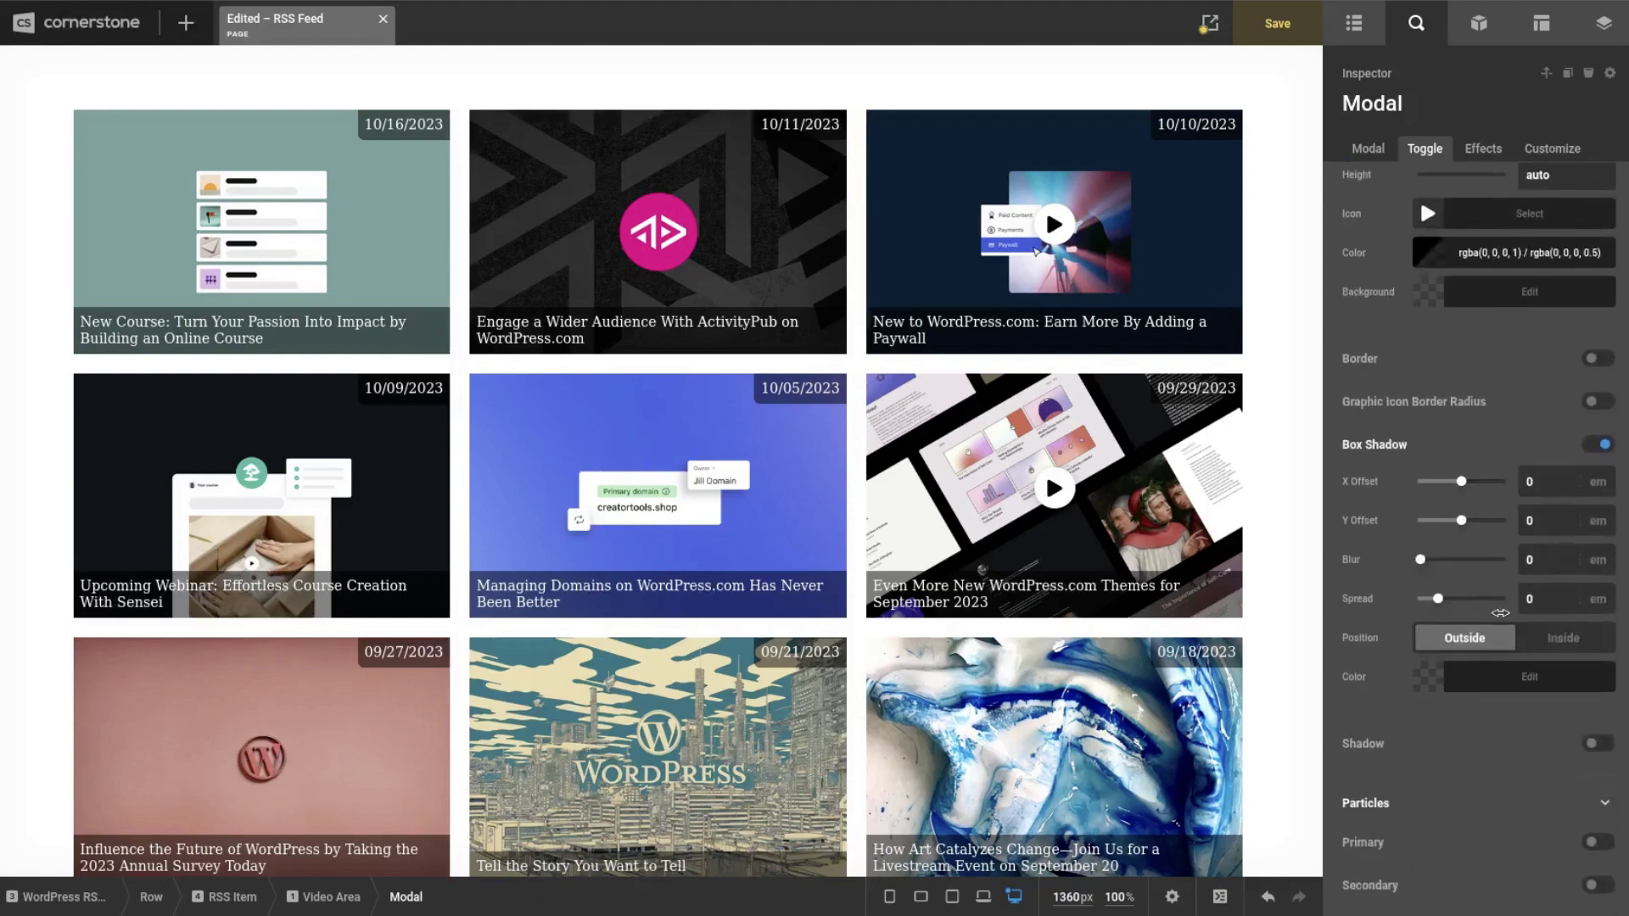
click(1503, 676)
click(1307, 500)
click(1380, 707)
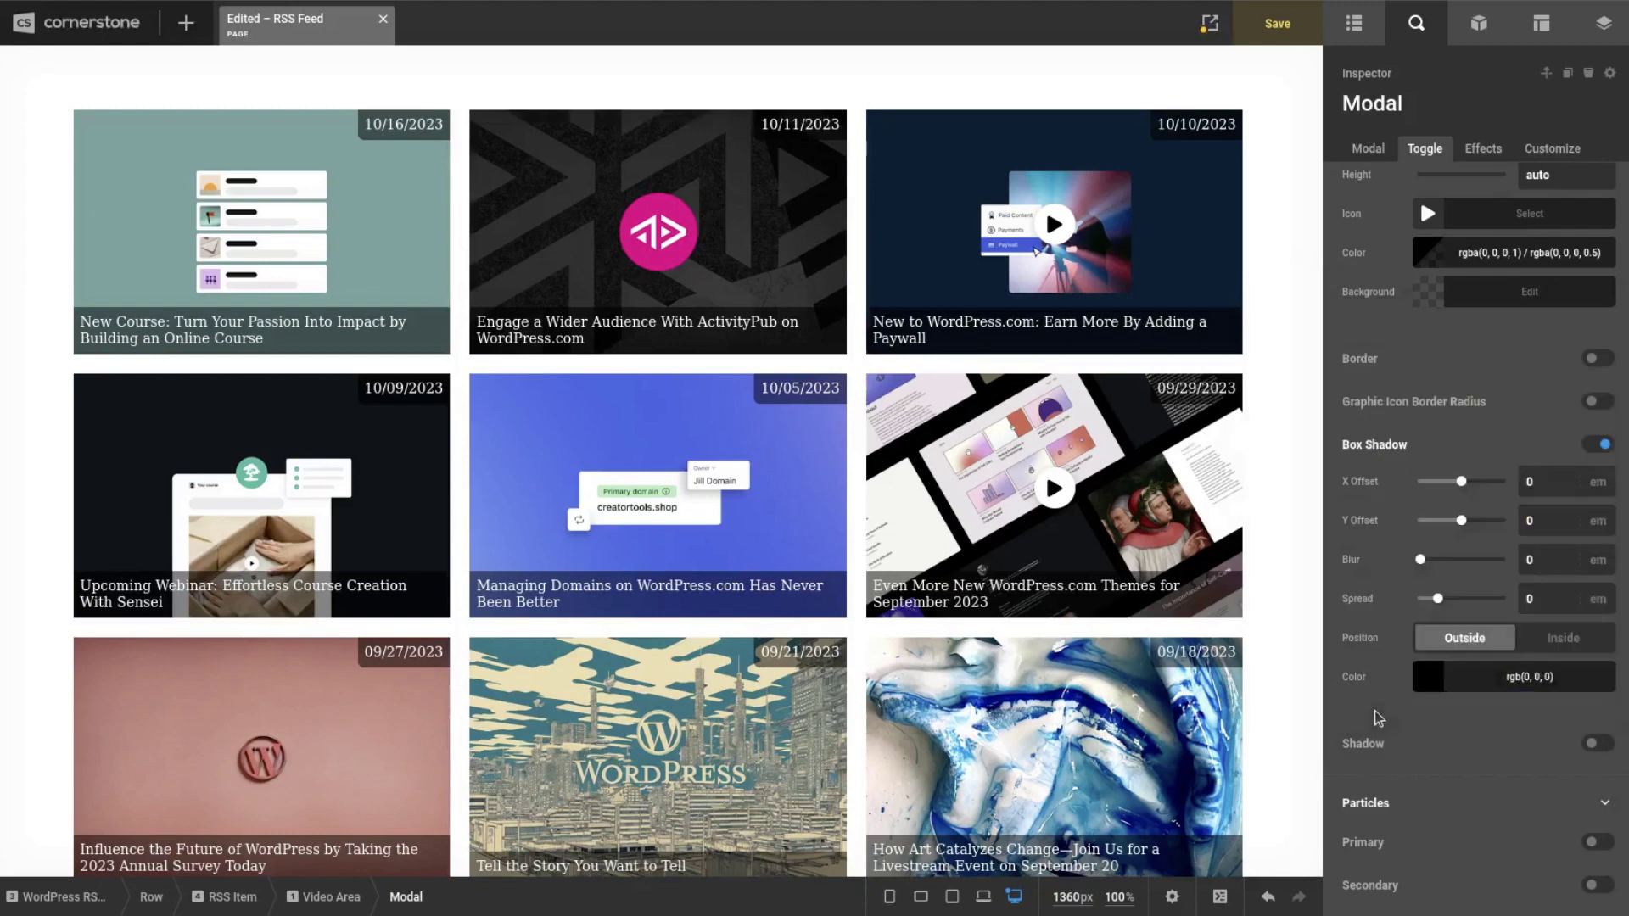
click(1450, 676)
click(1520, 567)
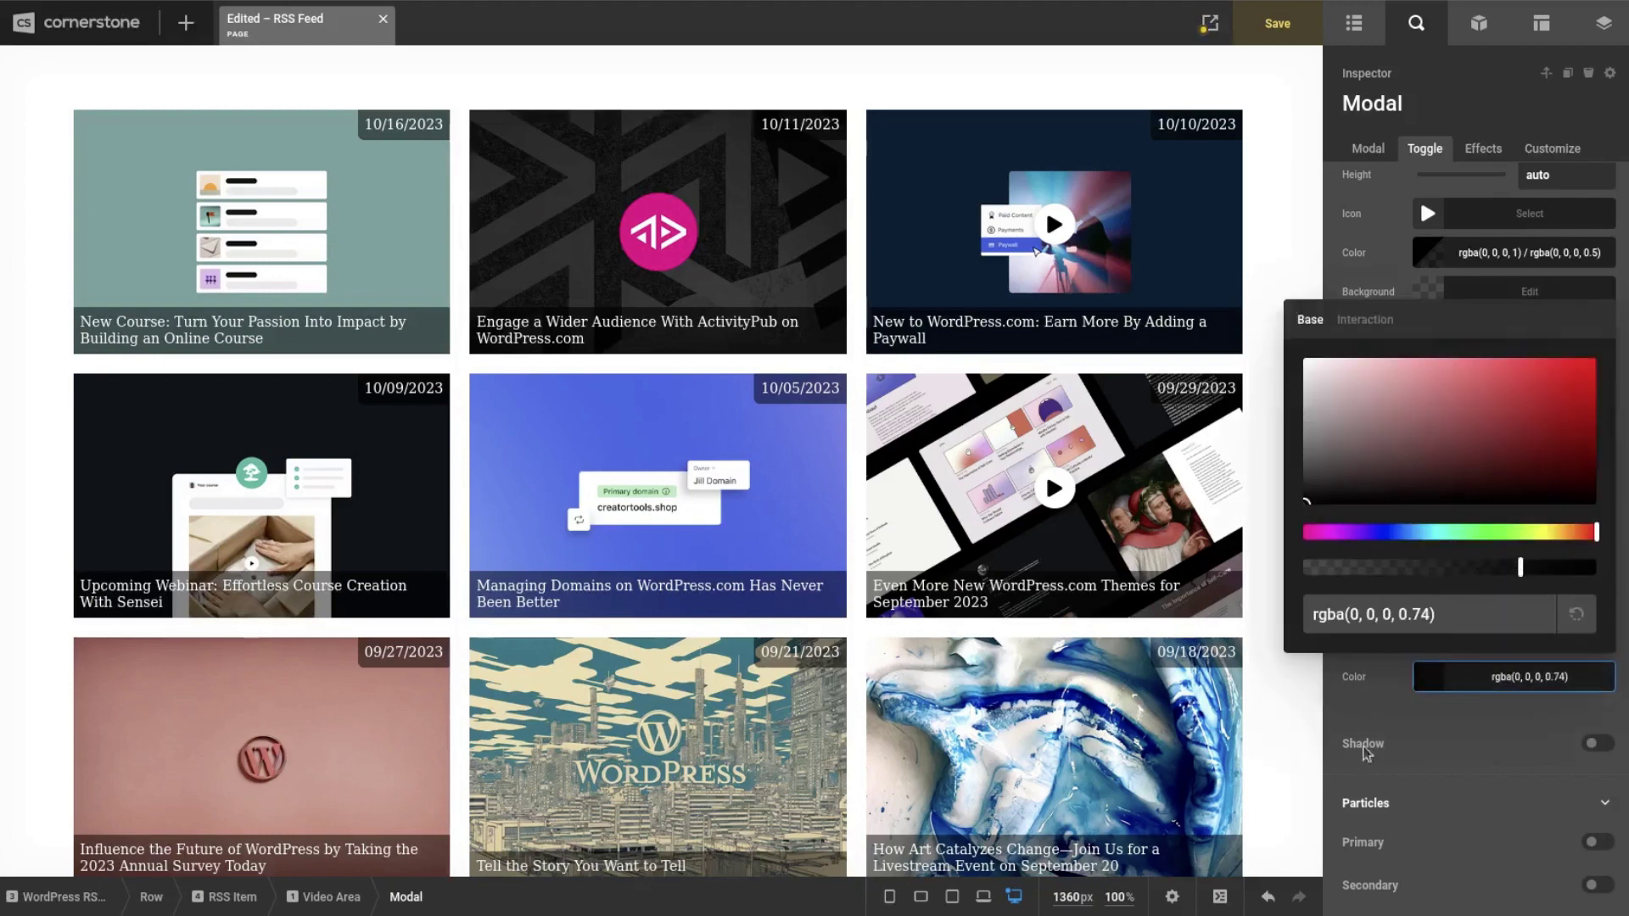
click(1375, 725)
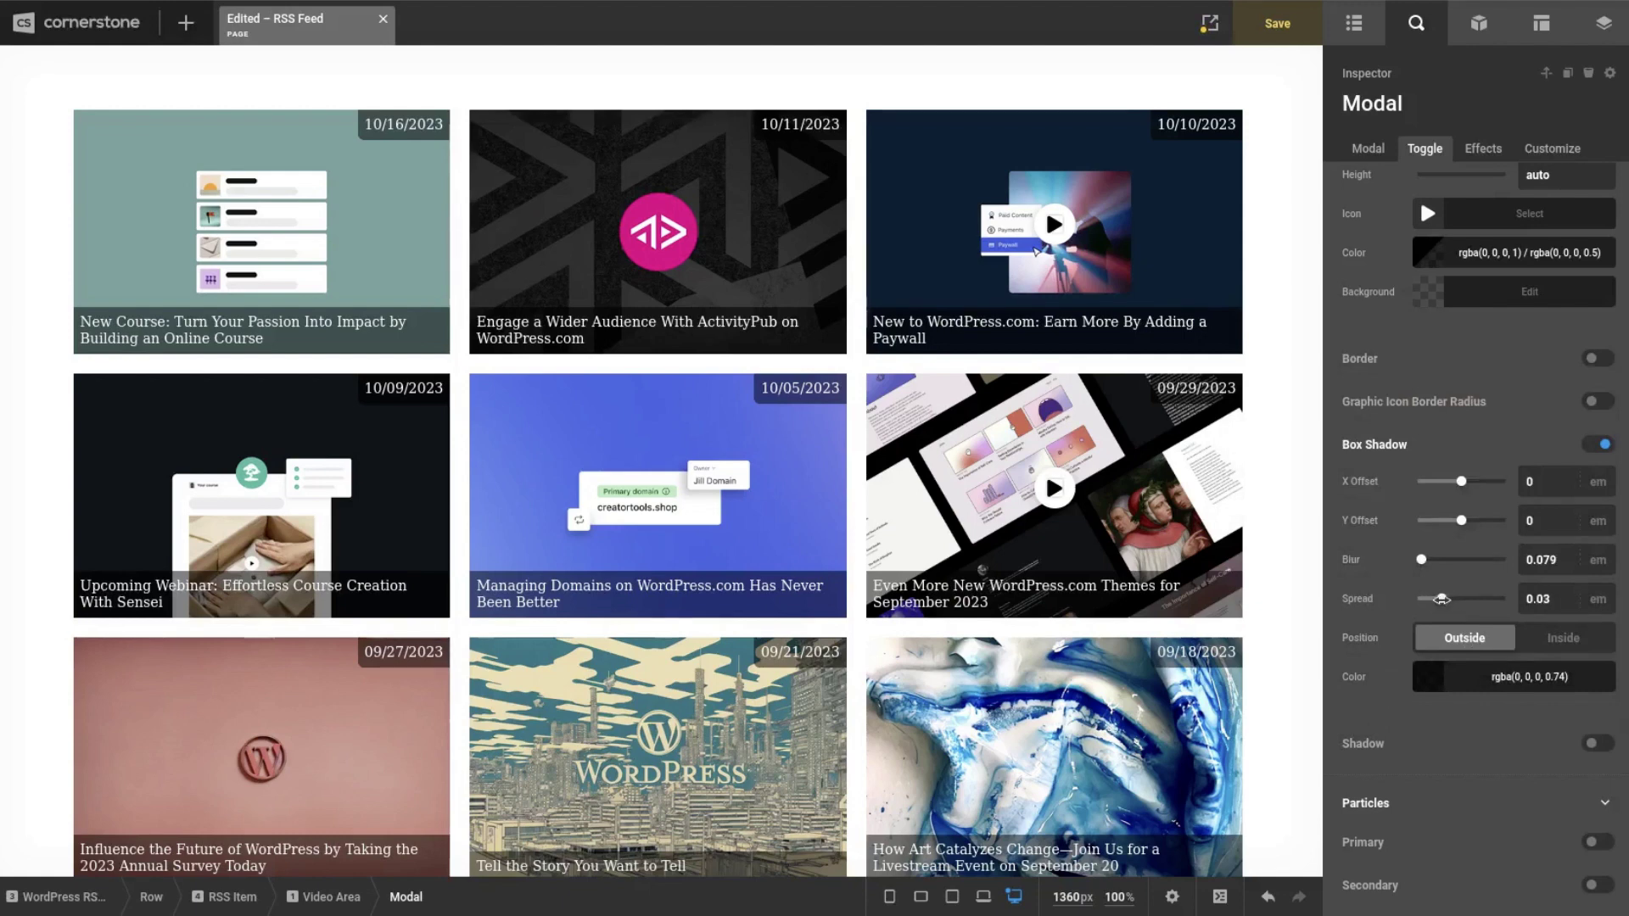
- Enable a border on the play toggle coloured green, rgb(0, 255, 163)
scroll(1607, 449, up, 6)
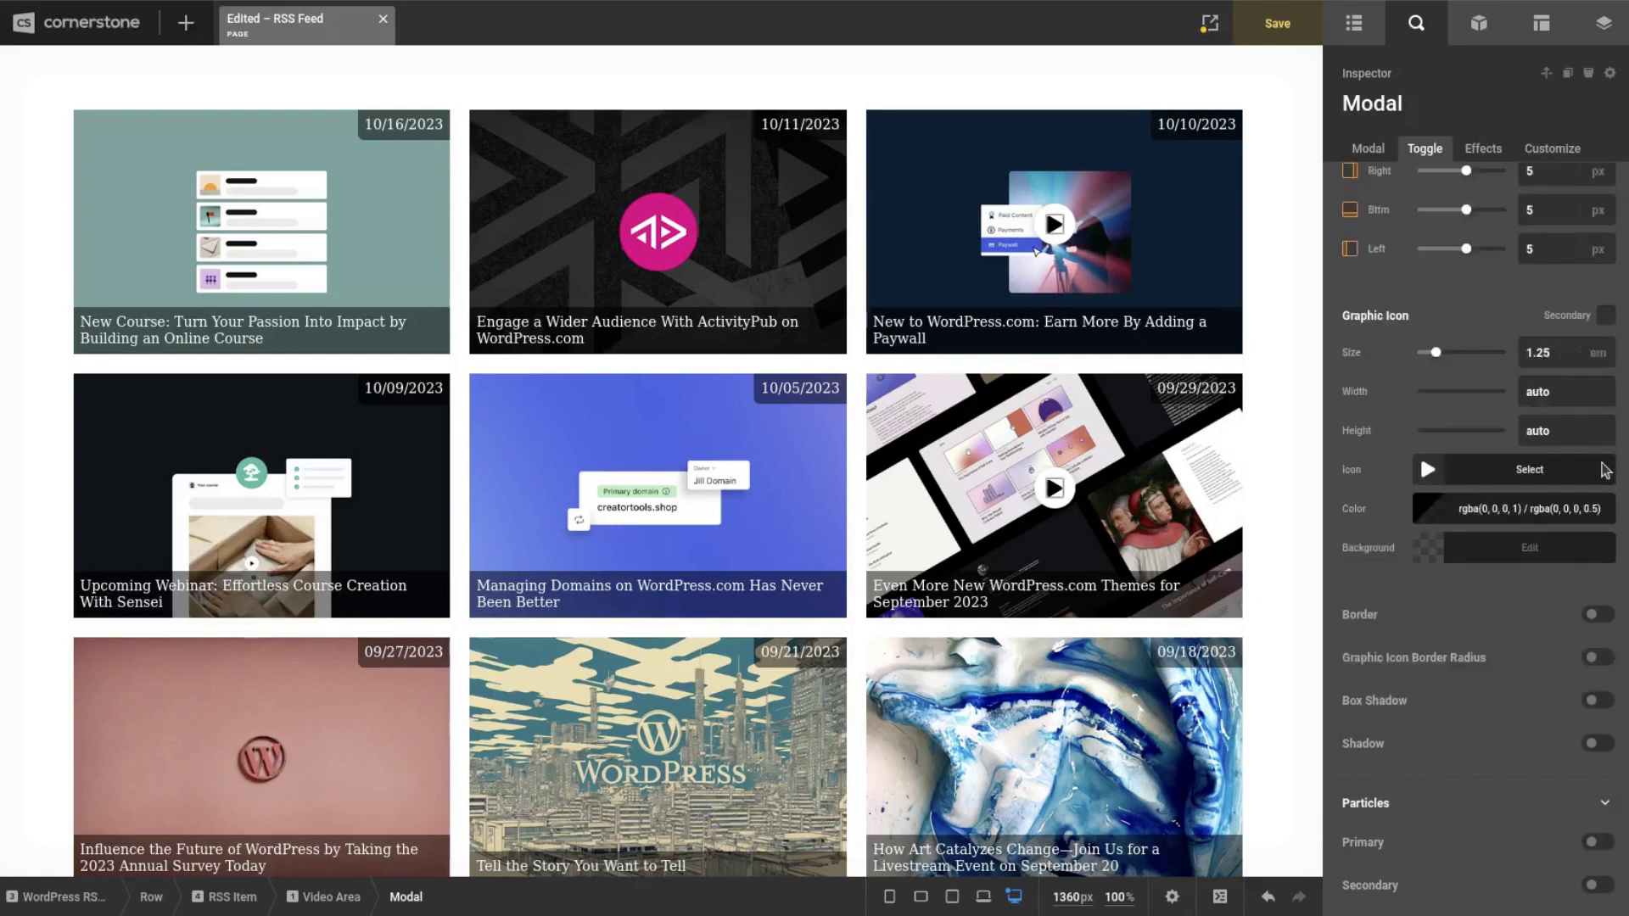
scroll(1448, 449, up, 5)
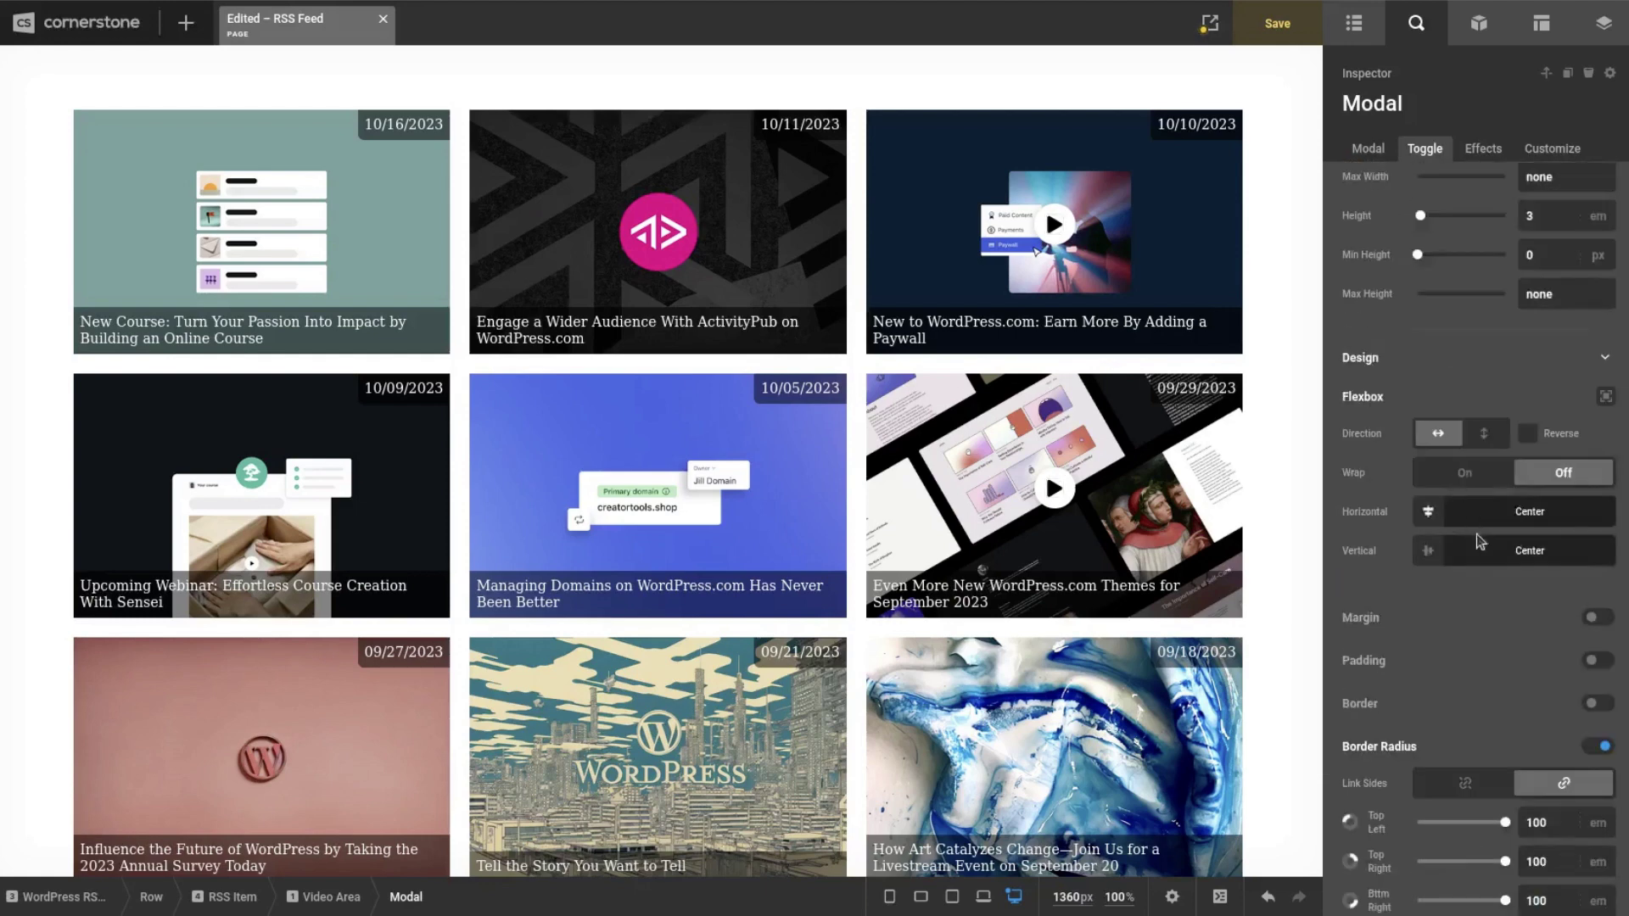
click(1593, 704)
scroll(1468, 509, down, 3)
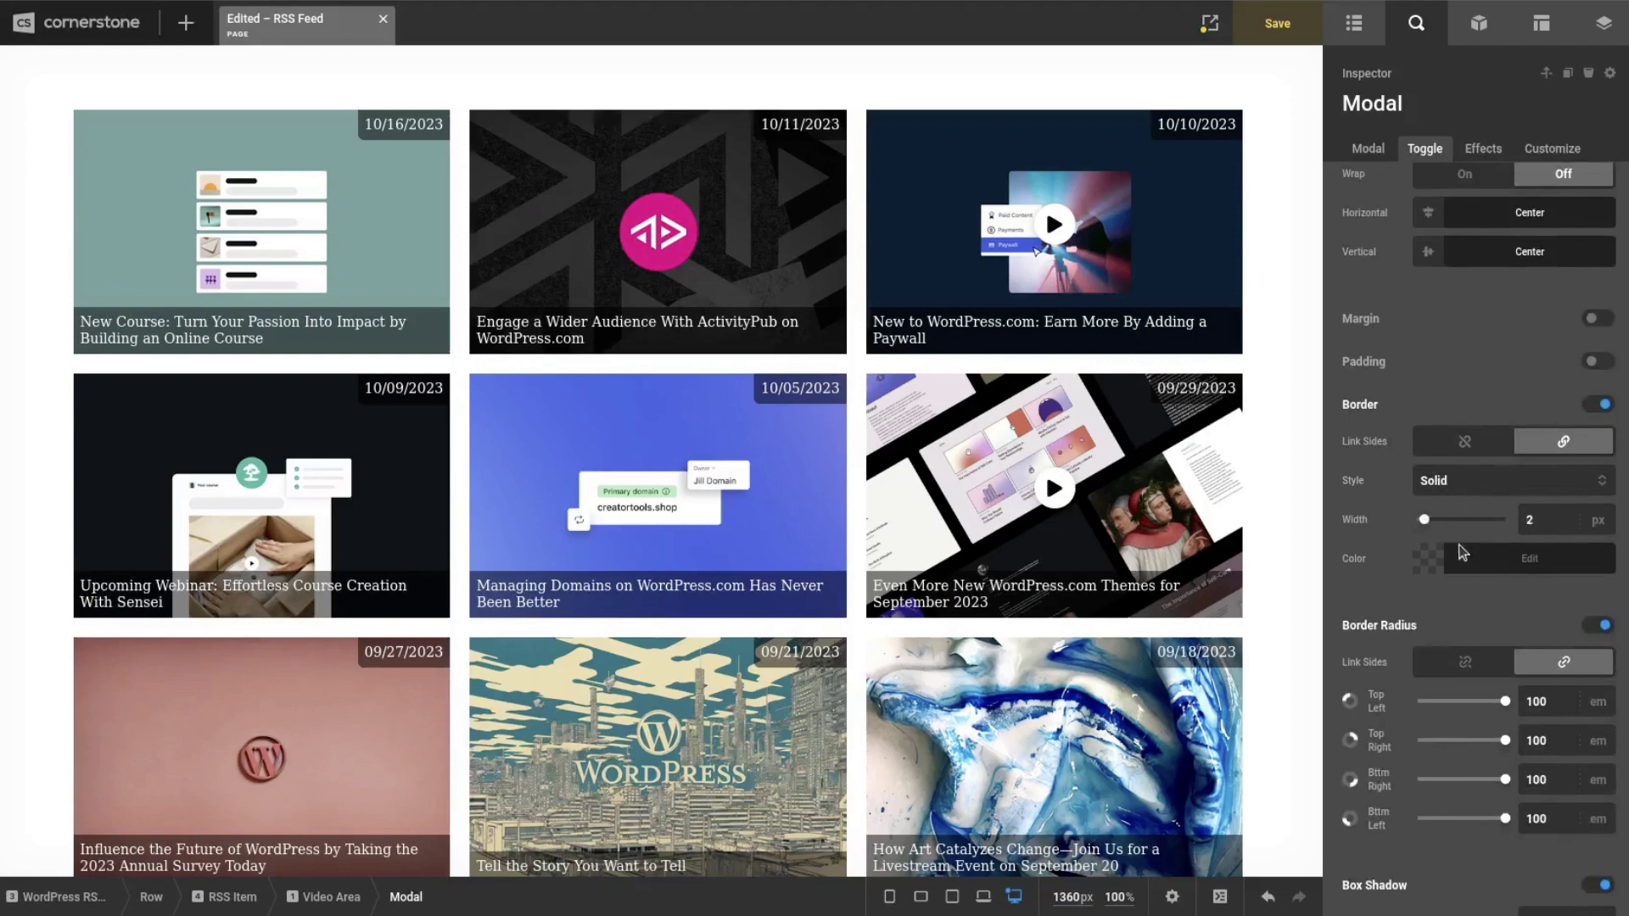
click(1463, 554)
click(1468, 413)
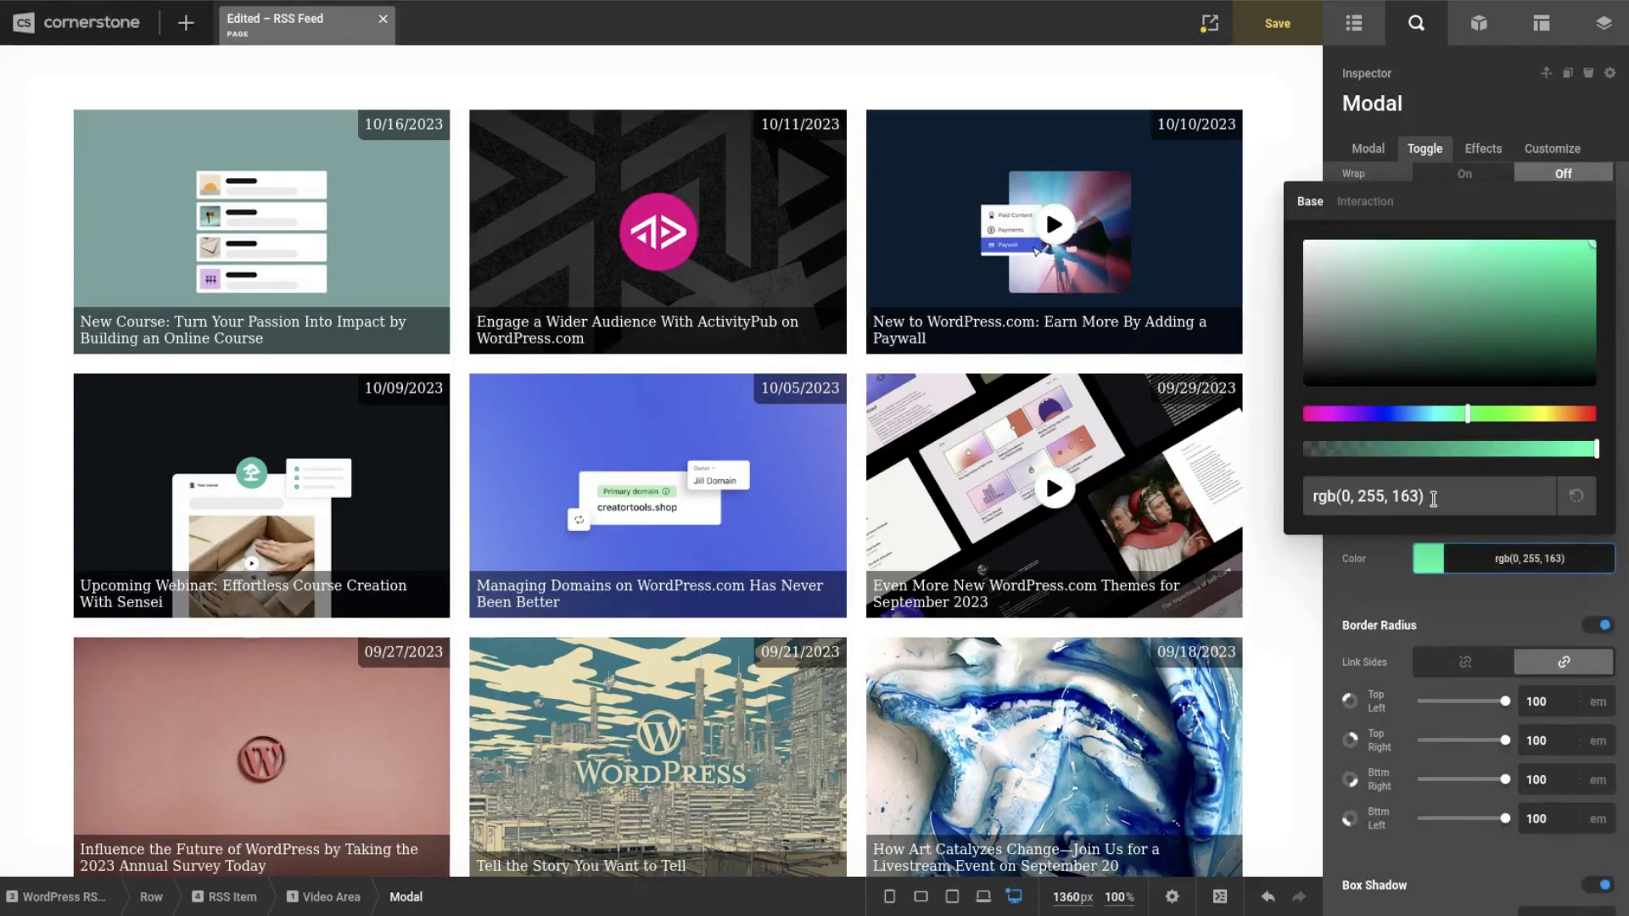
click(1470, 601)
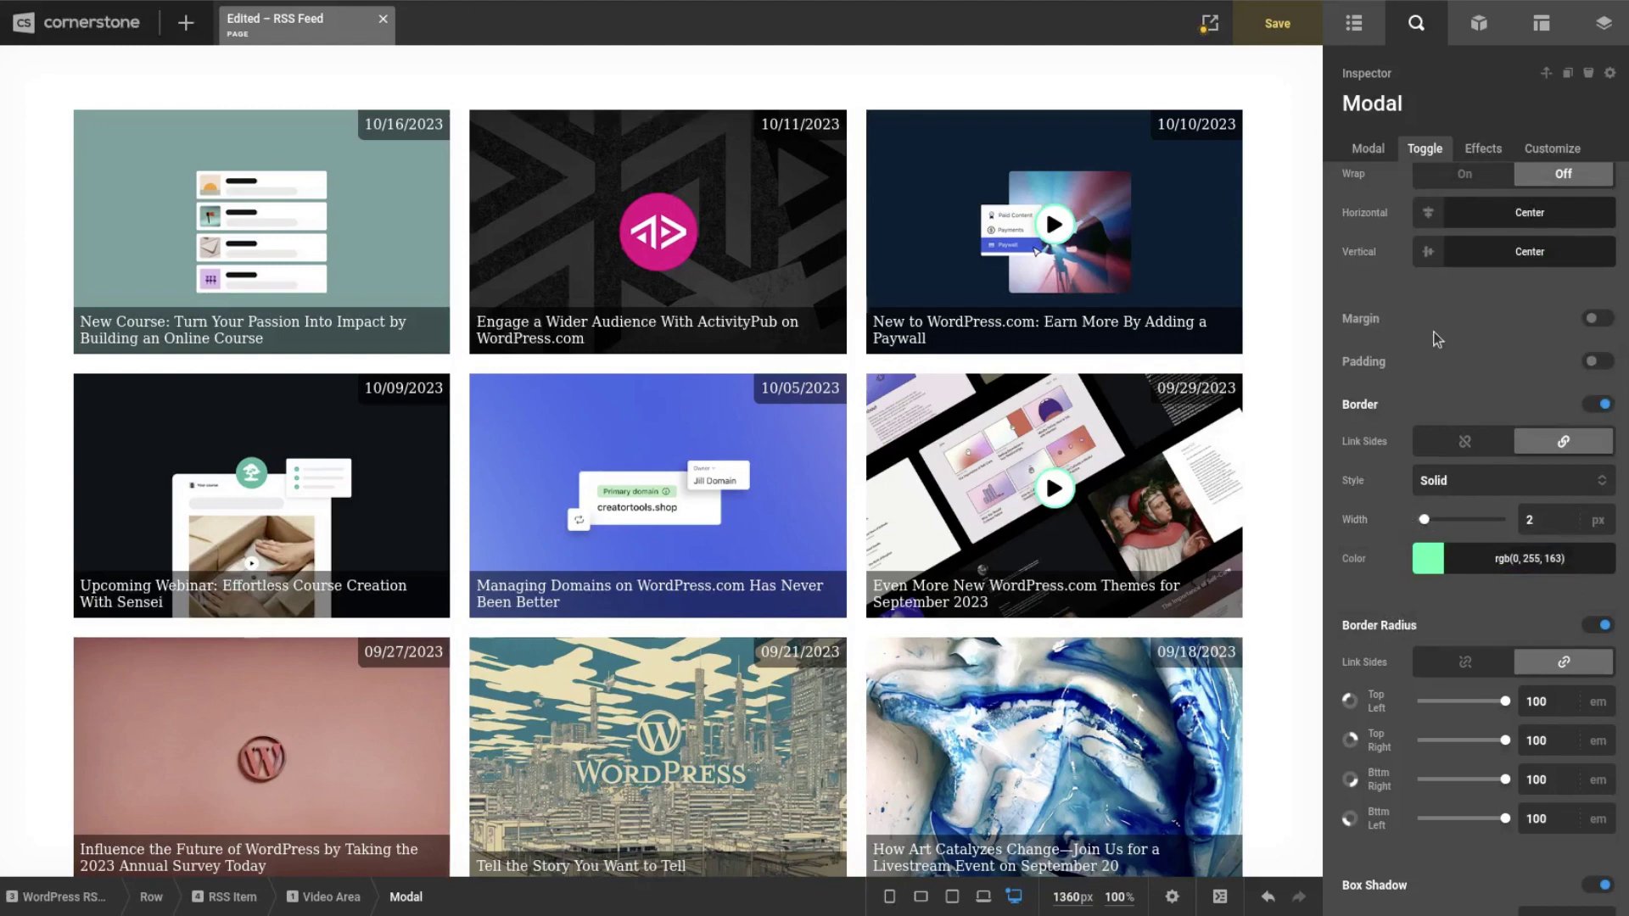
- Save the page with Ctrl+S and return to the modal's main settings
scroll(1437, 339, up, 7)
key(ctrl+s)
click(1368, 148)
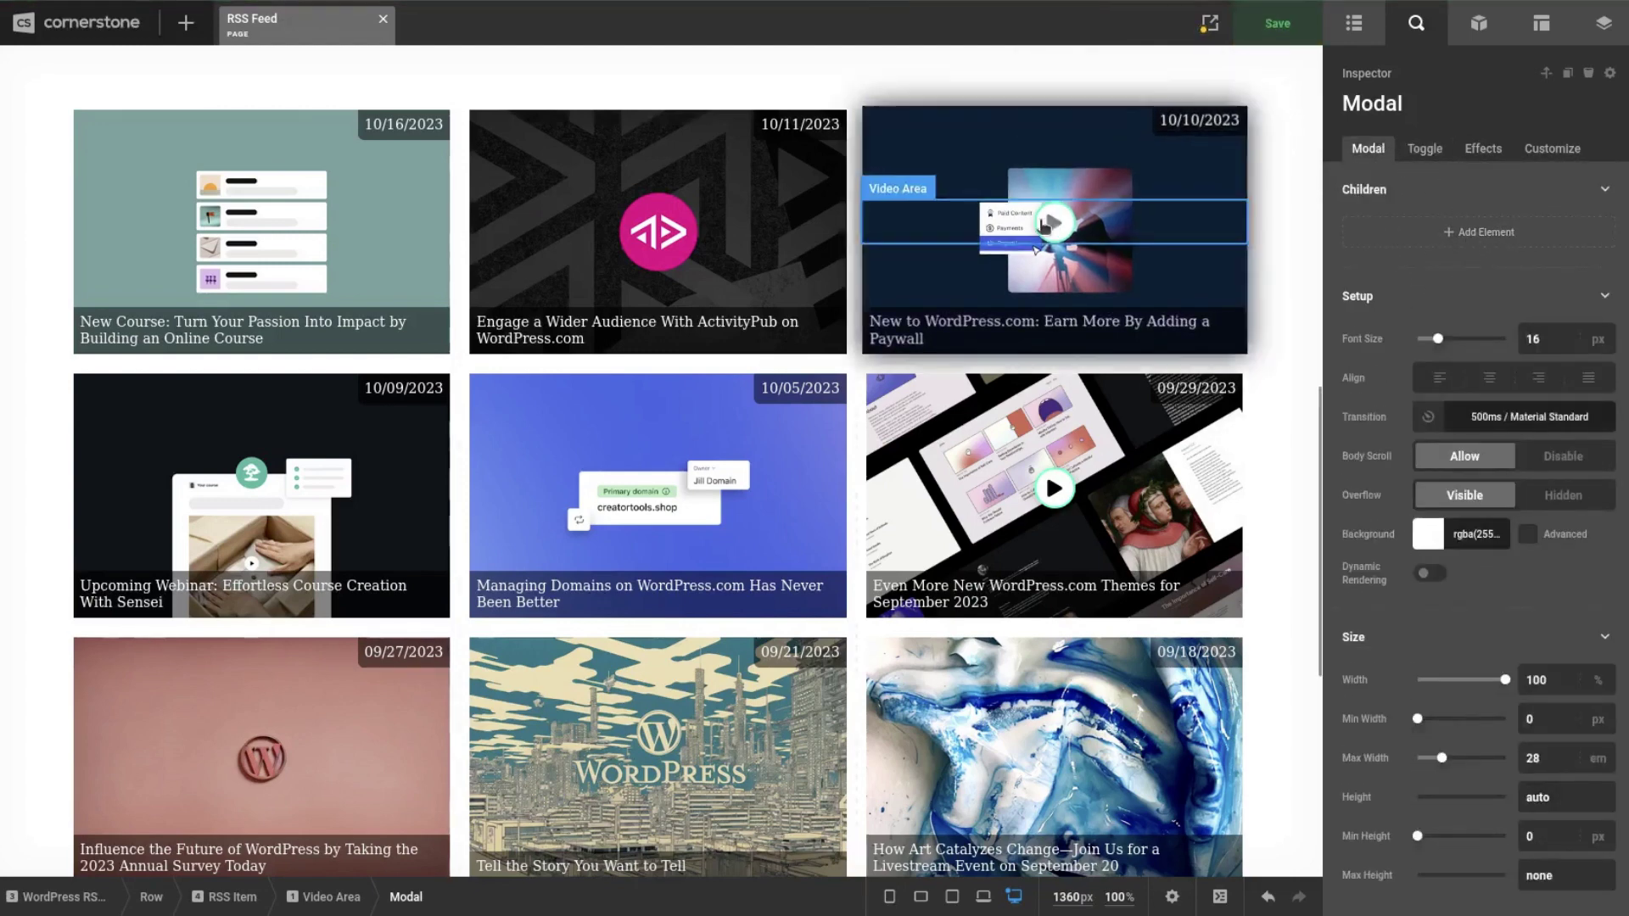
- Add a Video element inside the modal and preview it in the card's open modal
click(1442, 238)
text(video)
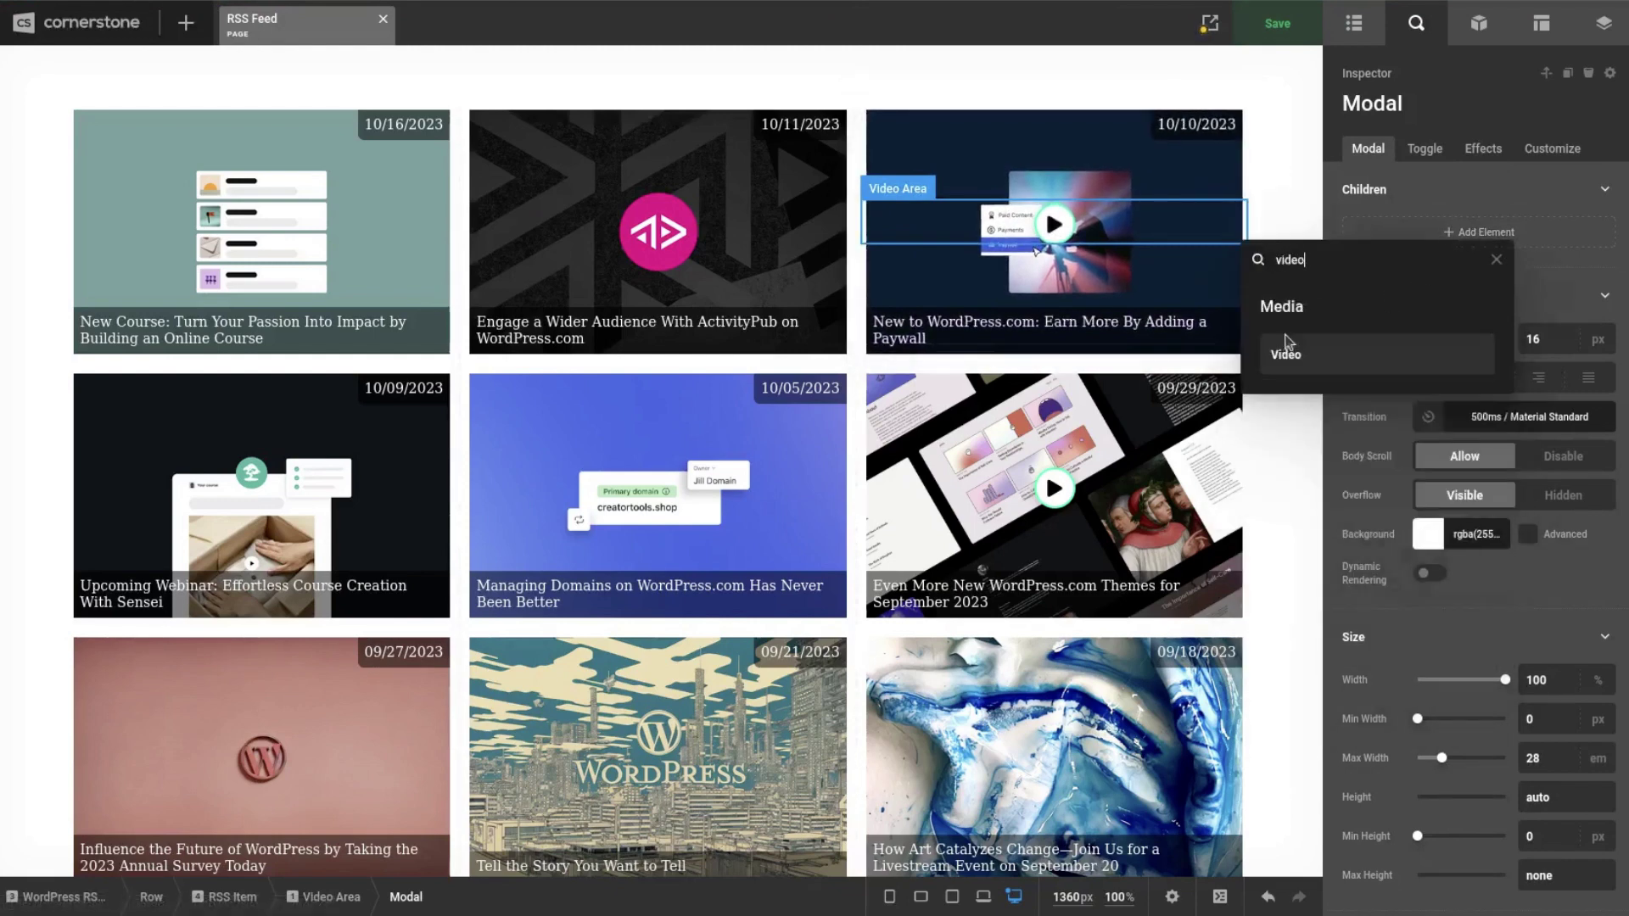
click(1285, 347)
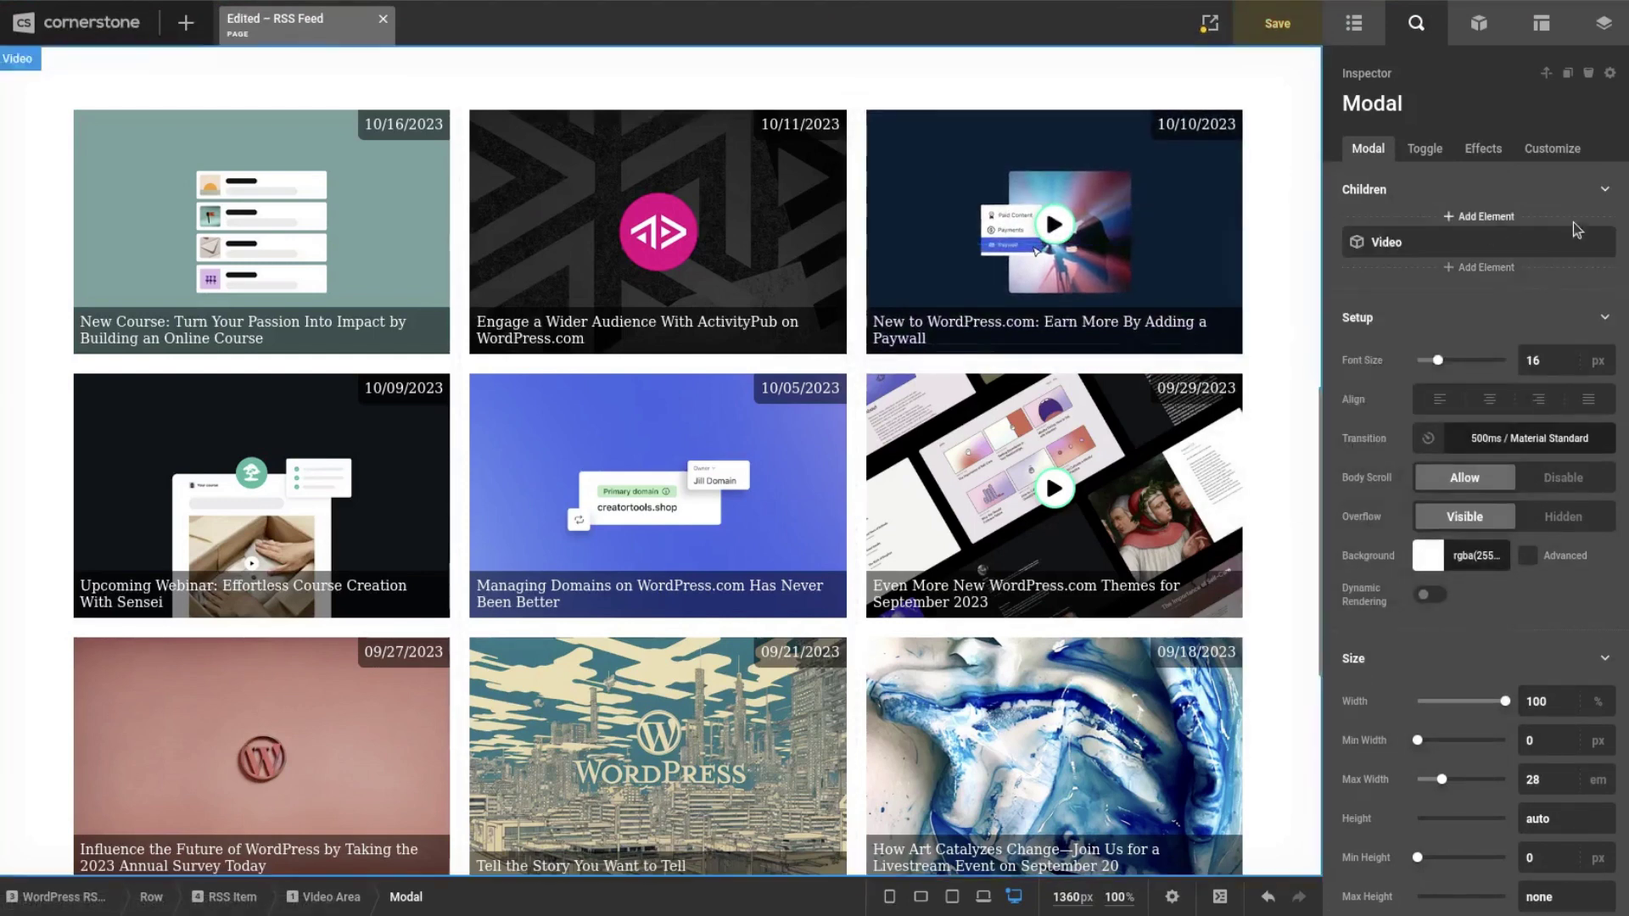
click(1060, 226)
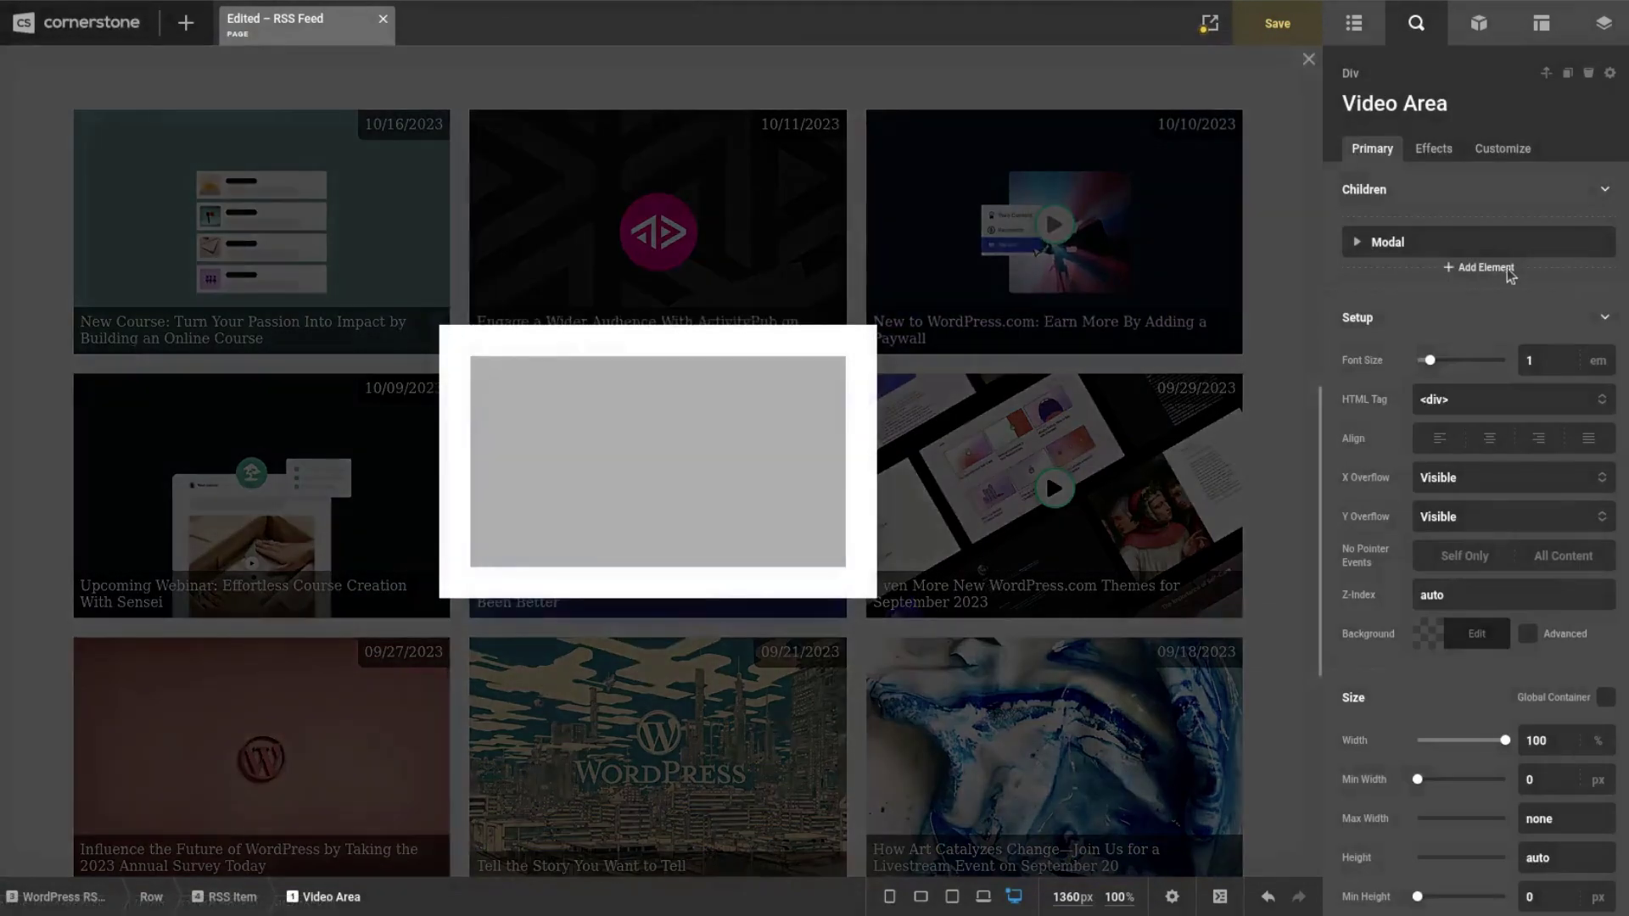
click(1354, 244)
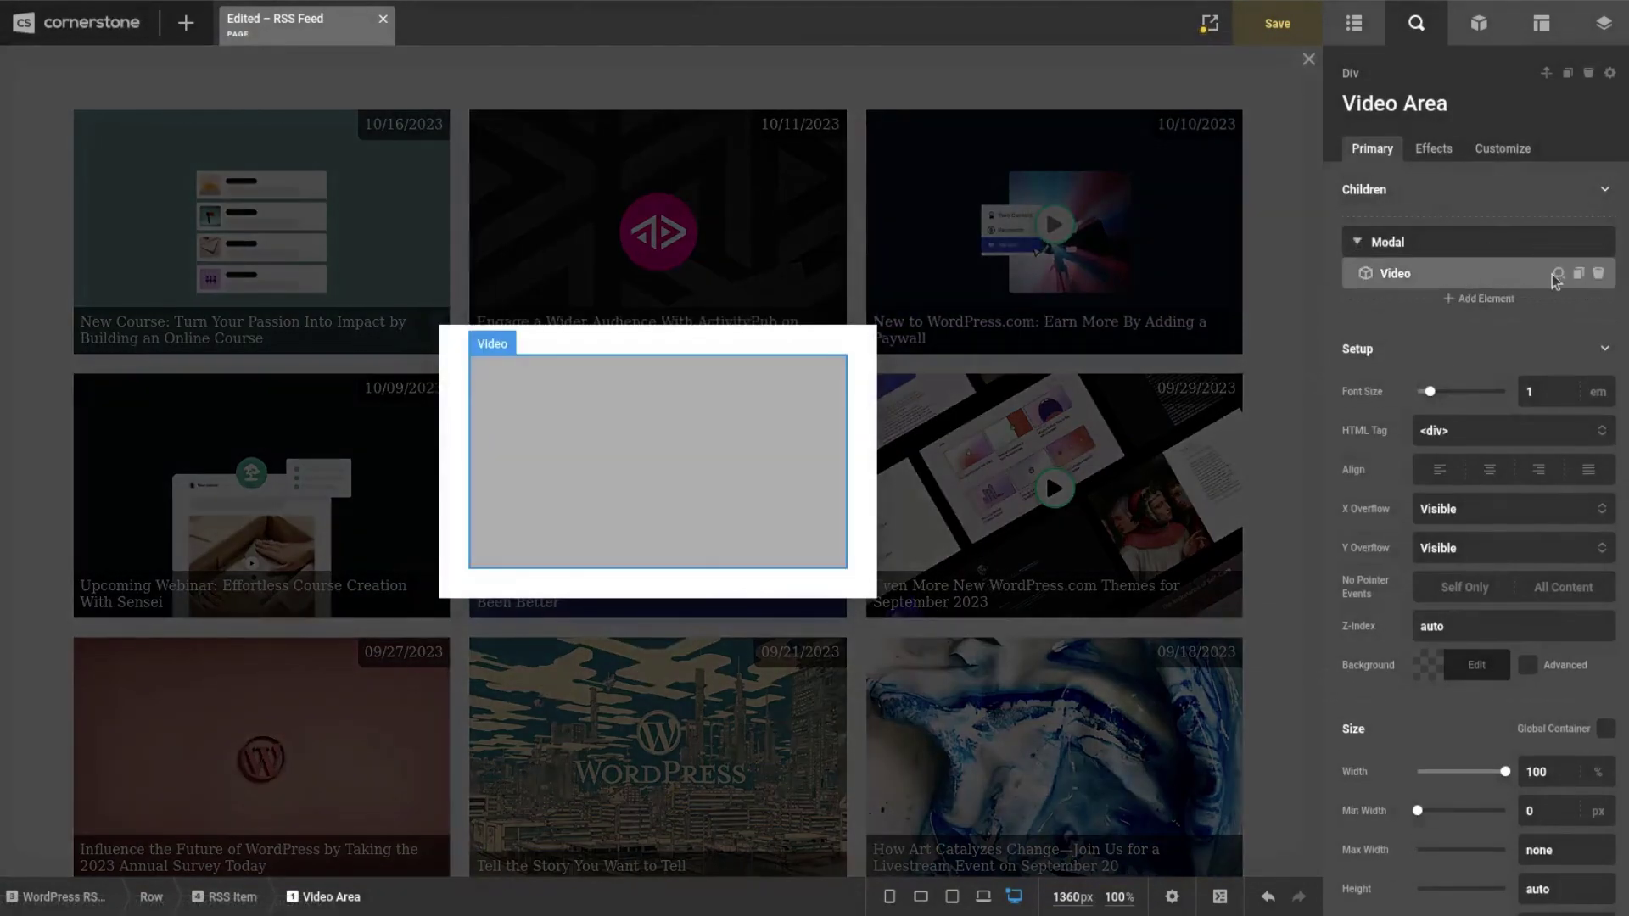
click(1527, 273)
- Review the Video Area's display conditions, then open the modal Video's settings from the outline
click(1358, 24)
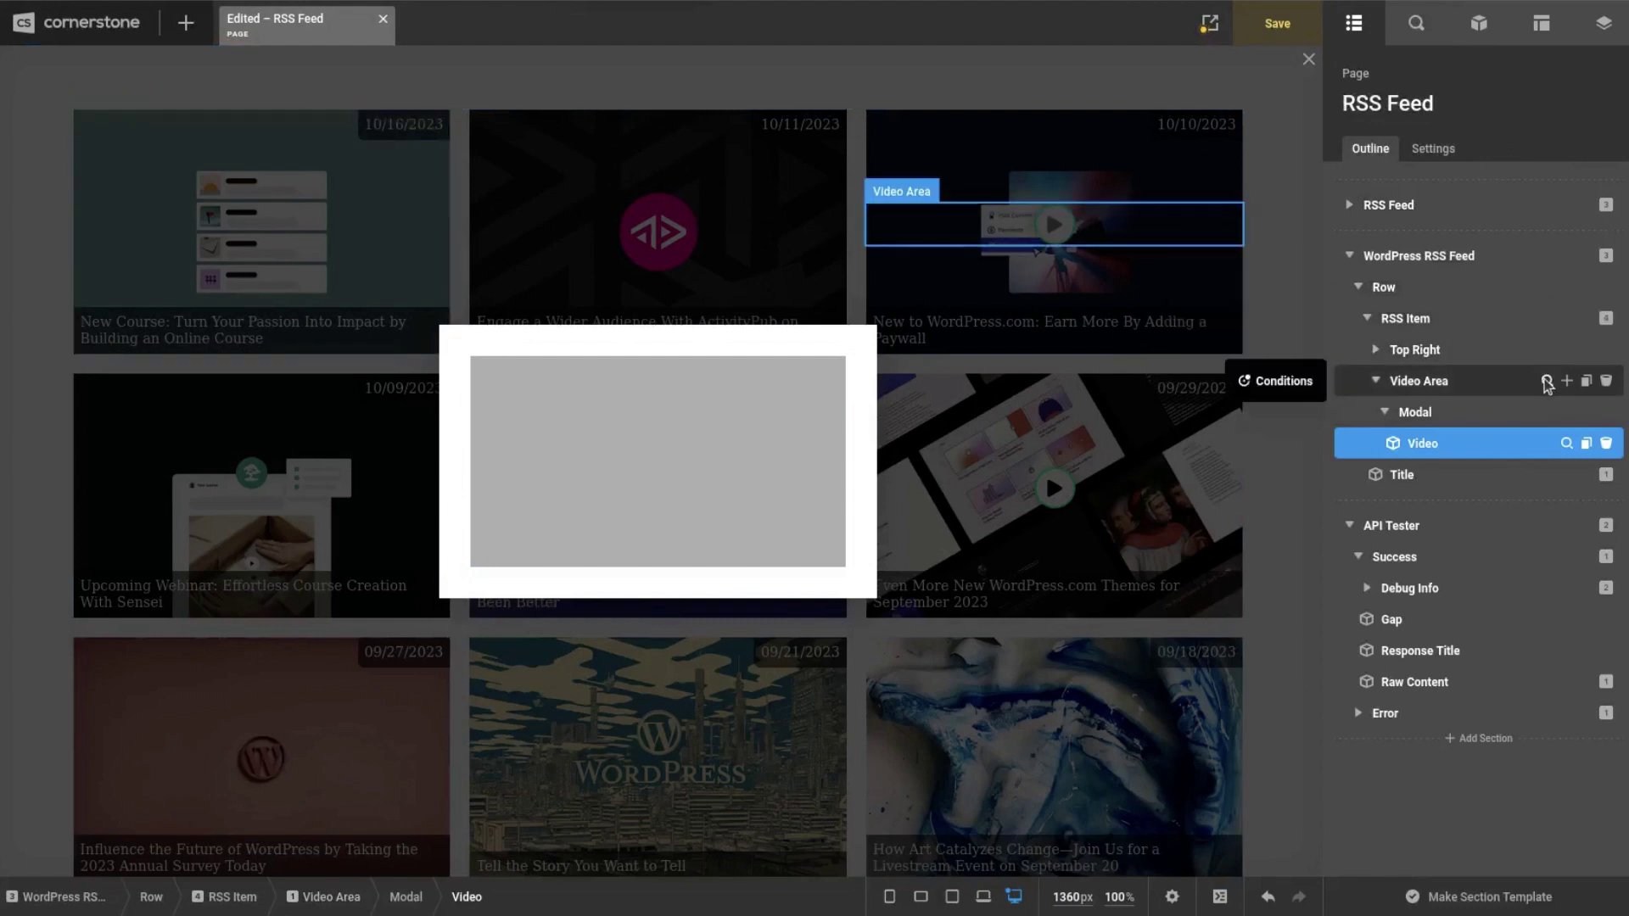
click(1545, 381)
click(1501, 147)
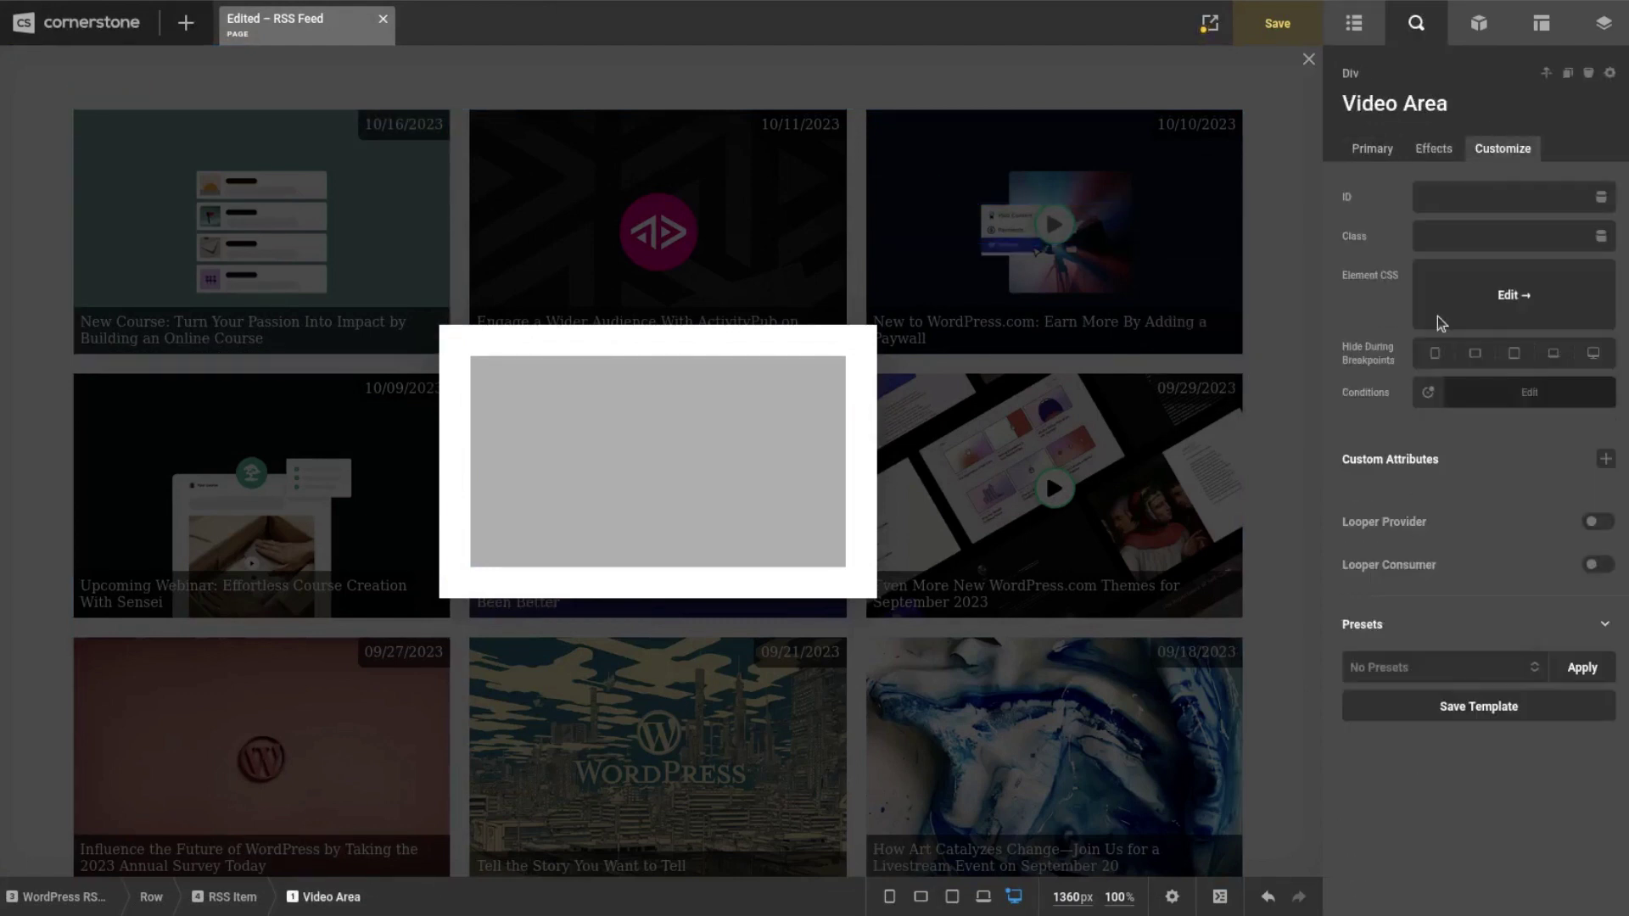
click(1462, 395)
click(1361, 424)
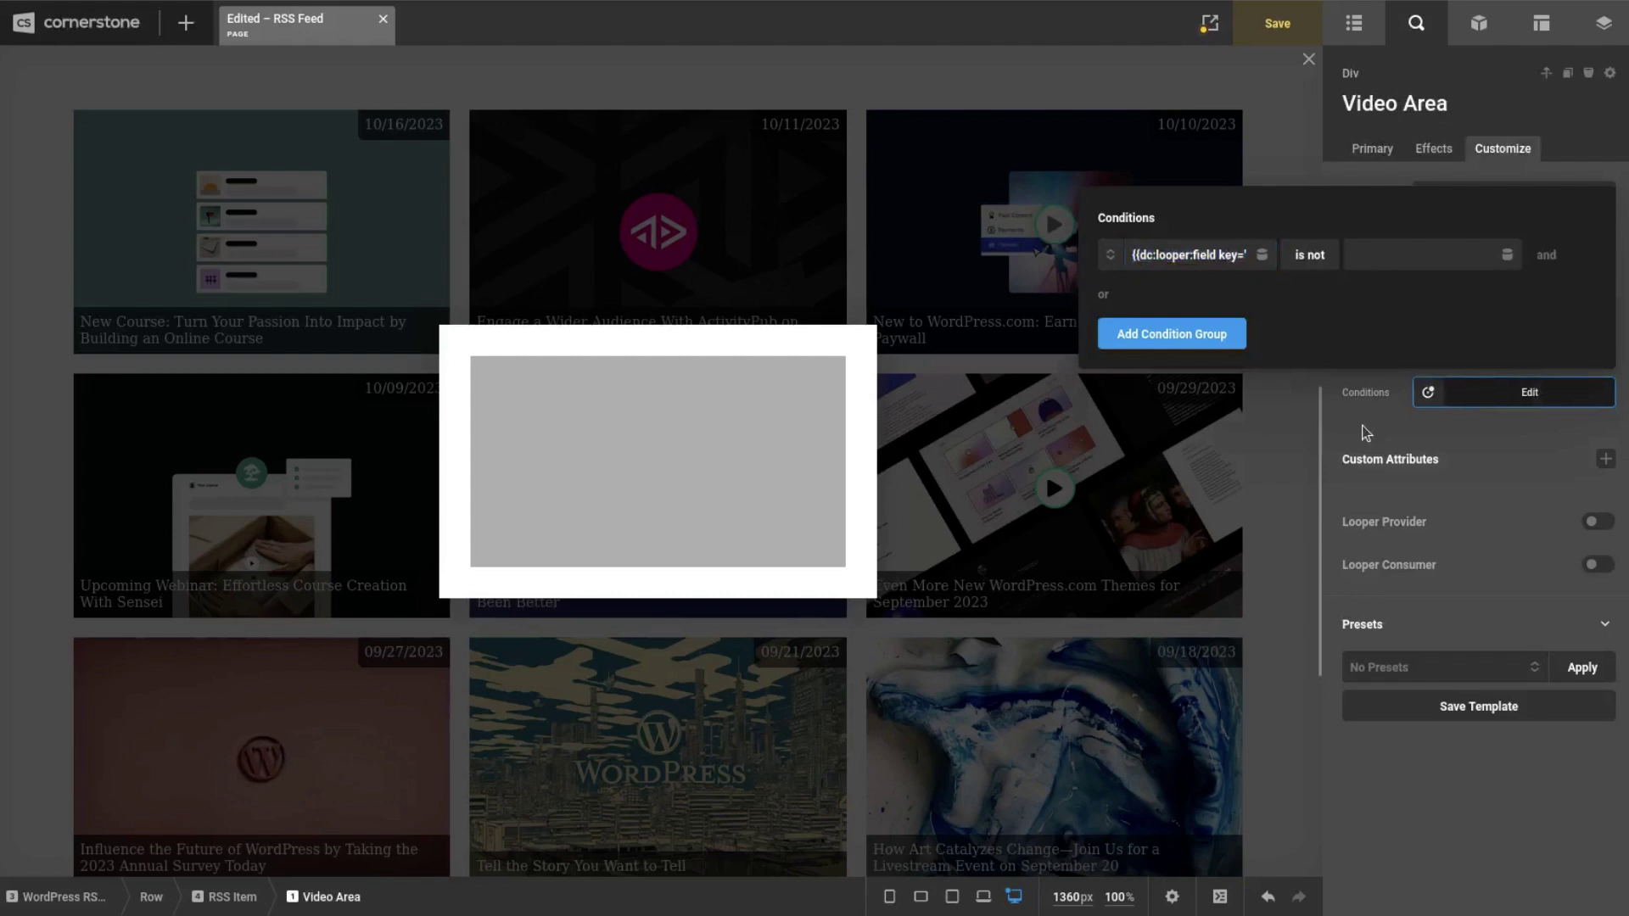
click(1352, 34)
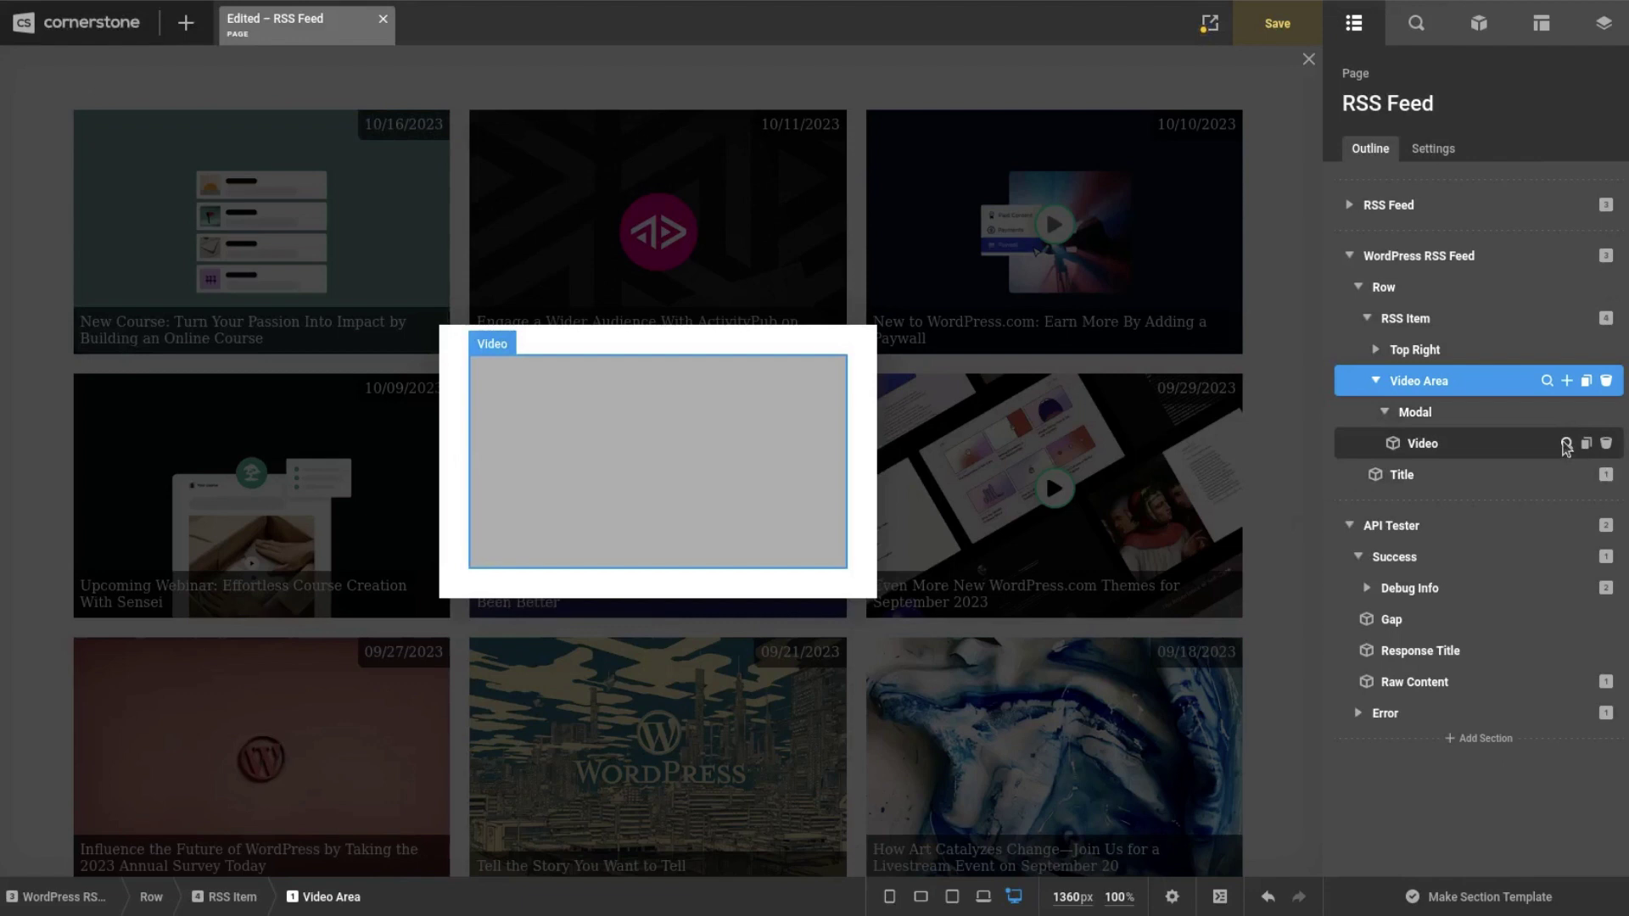
click(1566, 440)
- Switch the modal video to a player sourced from {{dc:looper:field key="enclosure_attr.url"}} and test the preview
click(1559, 233)
click(1516, 296)
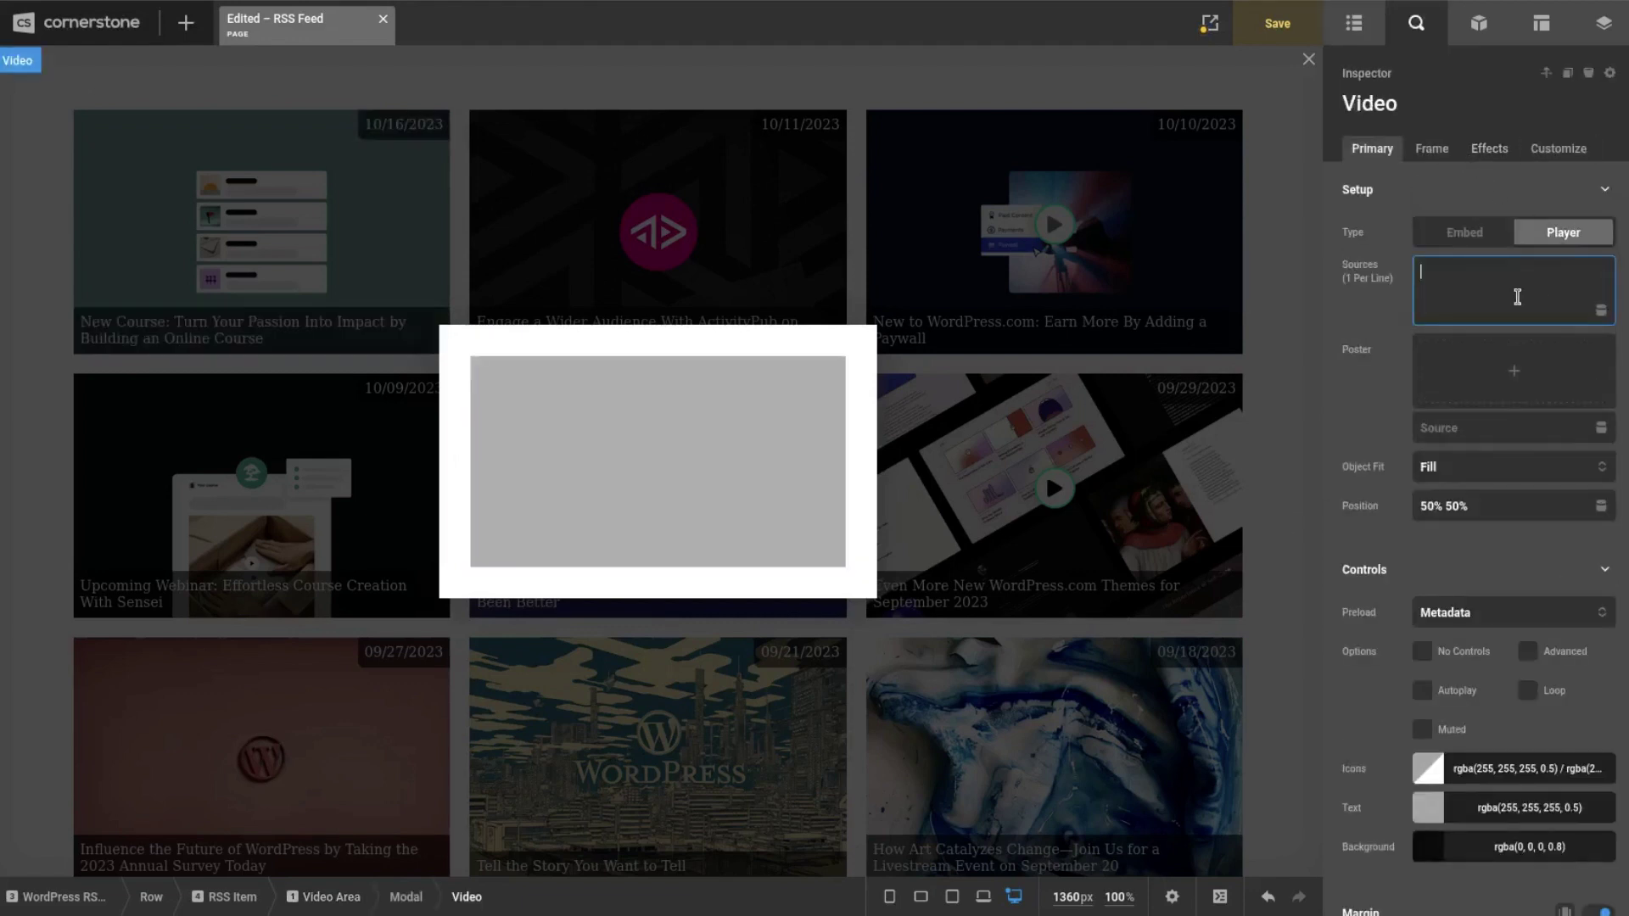
text({{dc:looper:field key="enclosure_attr.url"}})
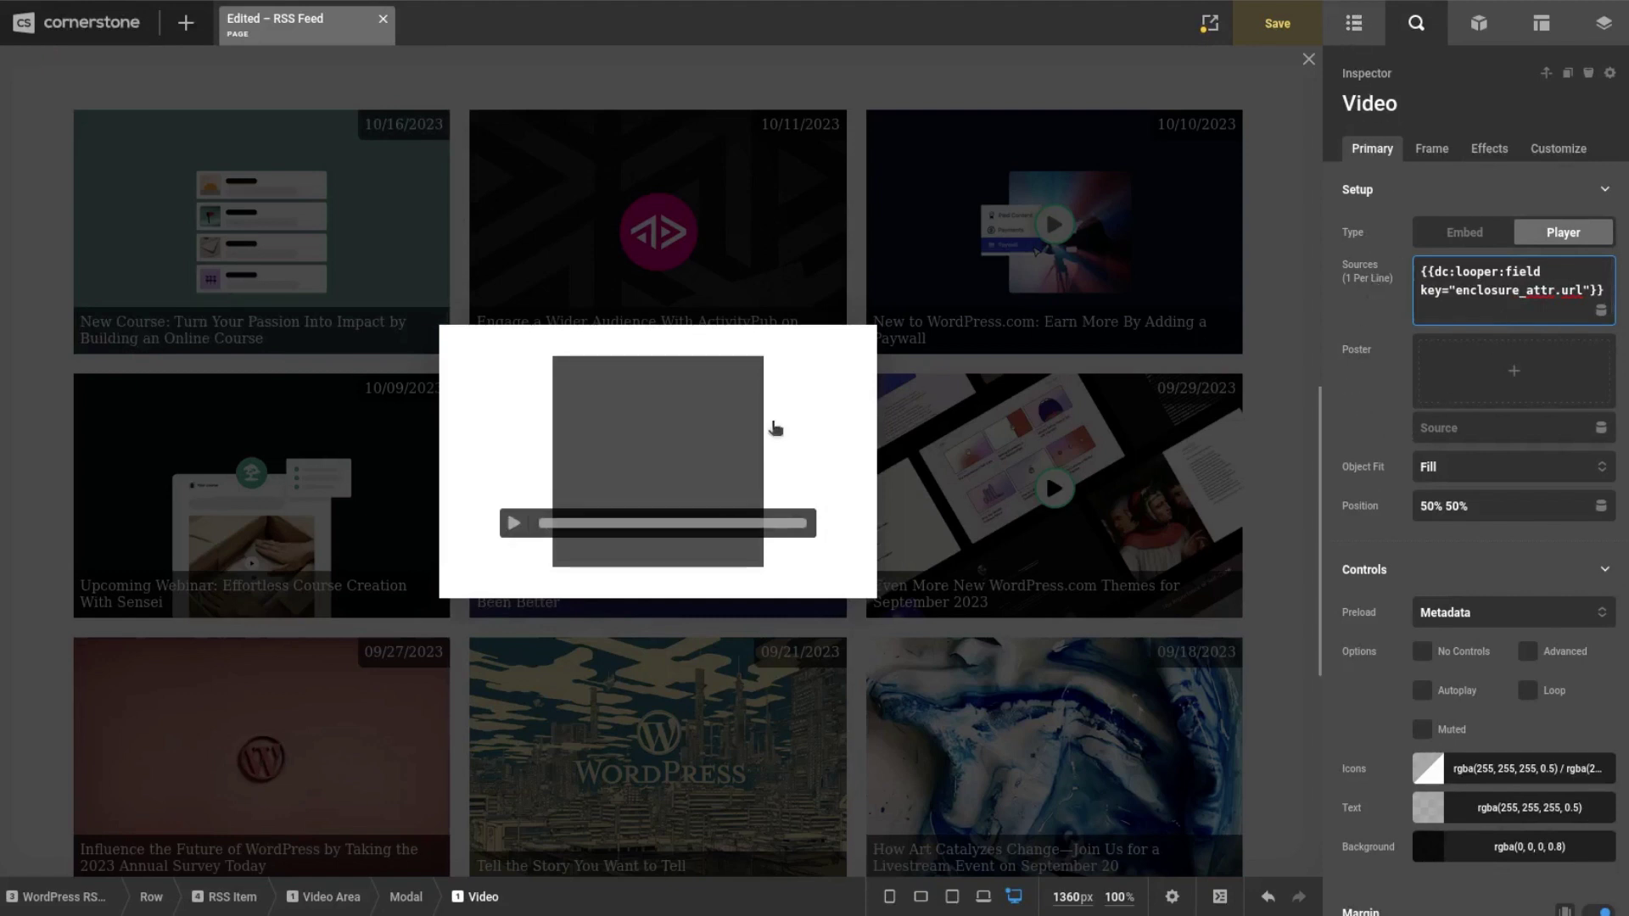
click(515, 522)
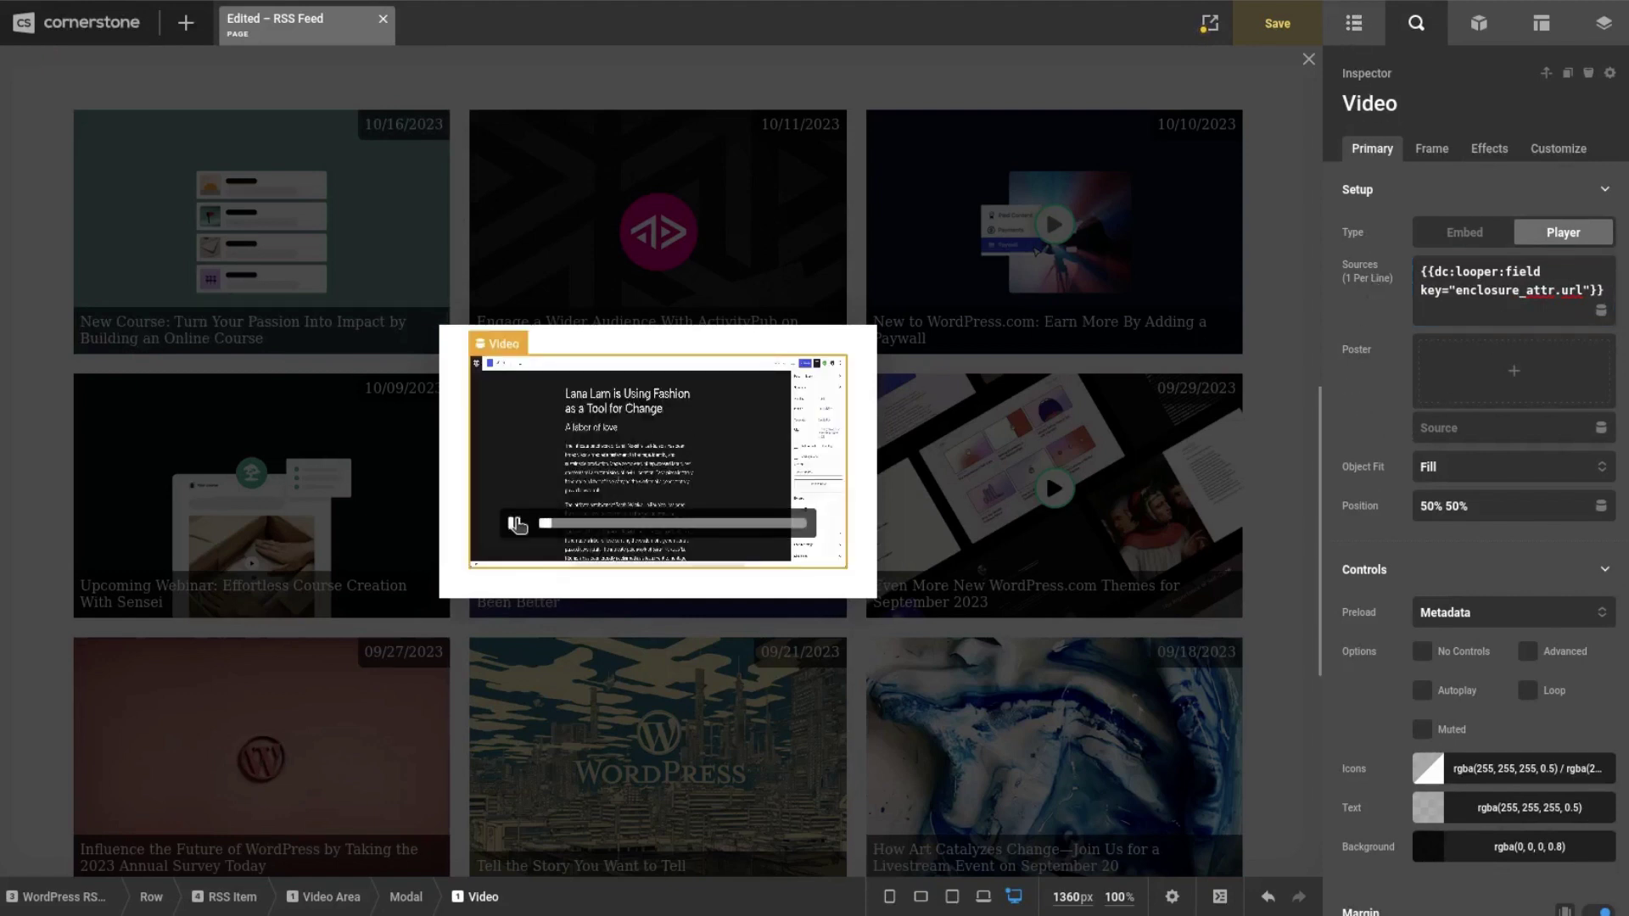
click(515, 522)
click(1372, 33)
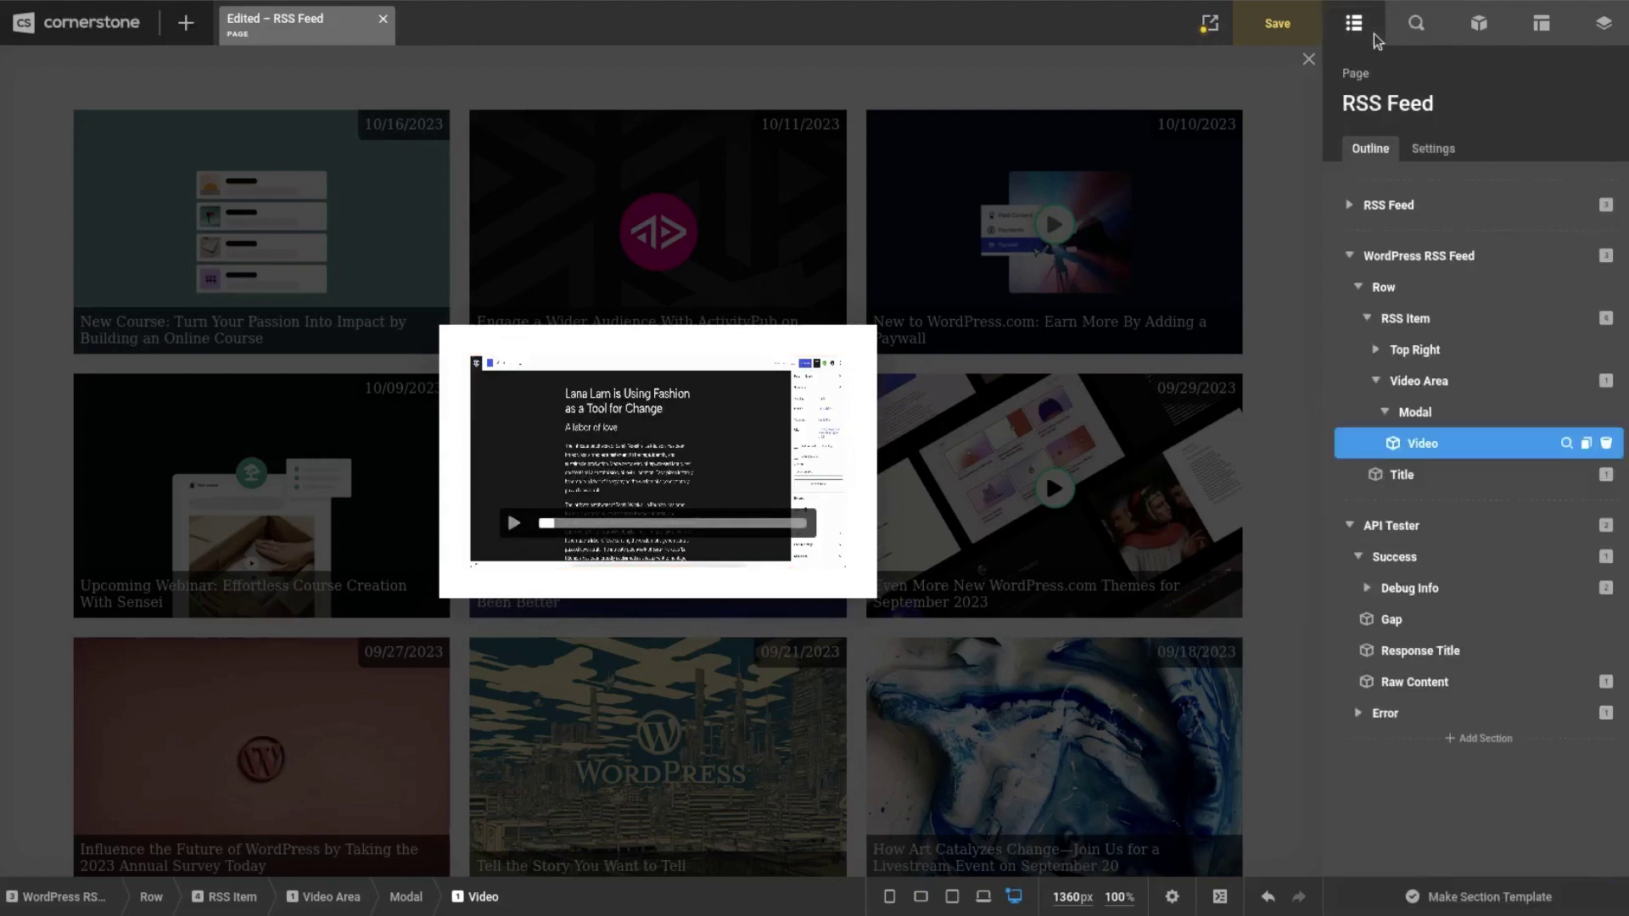
- Change the Modal's Max Width from 28 to 60 em and save the page
click(1547, 412)
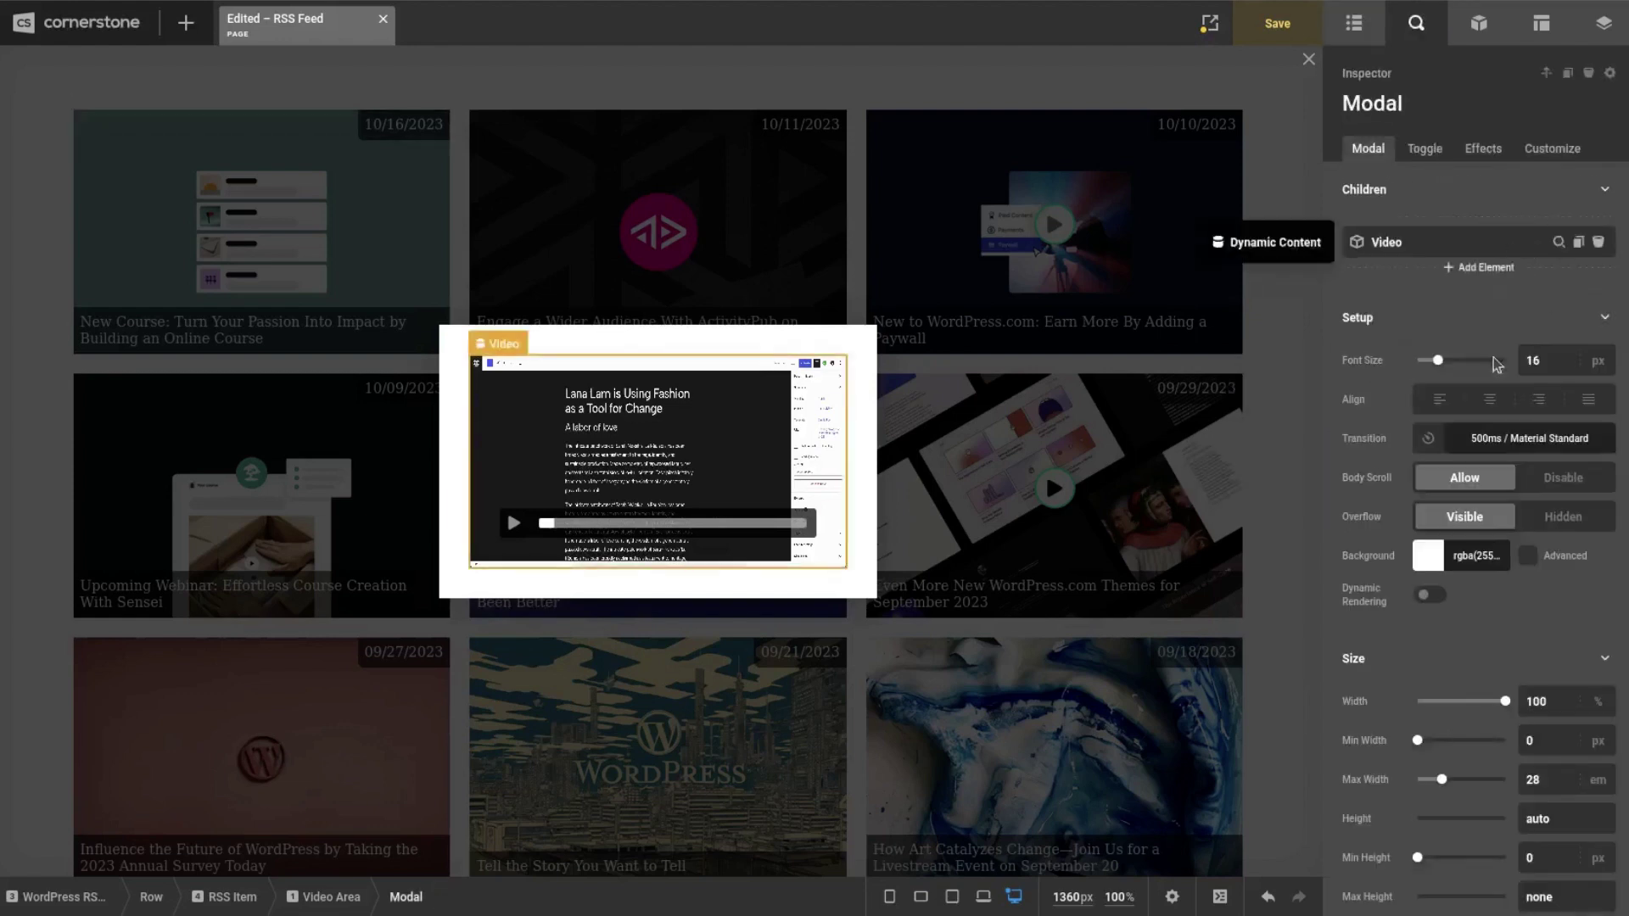
scroll(1546, 399, down, 5)
double_click(1560, 475)
text(60)
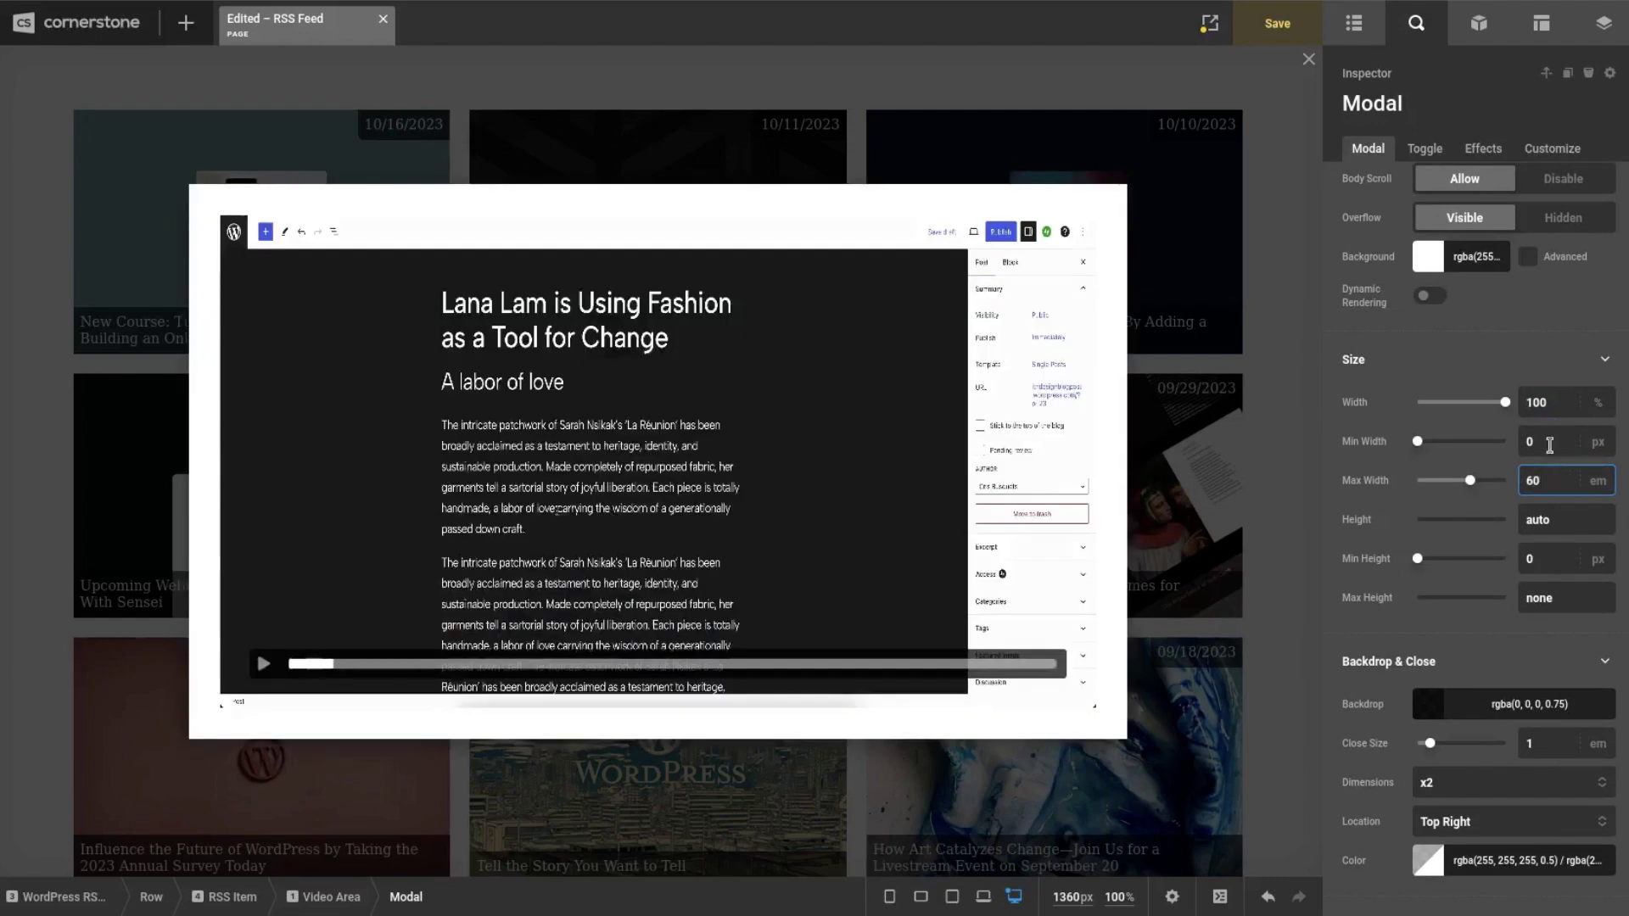
key(ctrl+s)
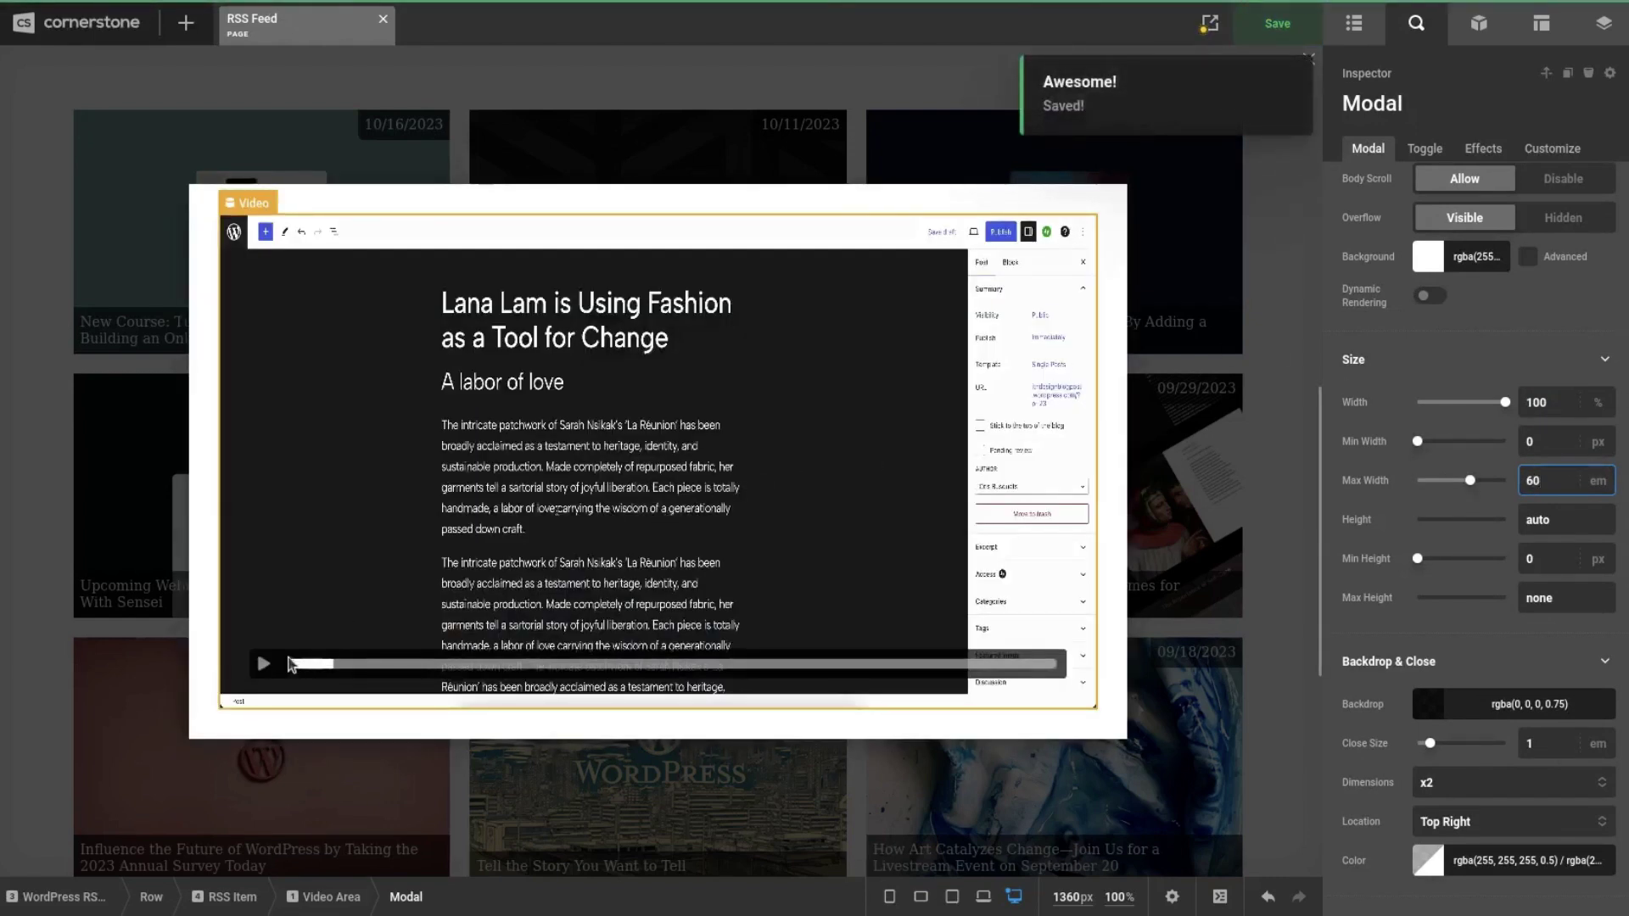
- Play and pause the video in the widened modal, then return to the Outline
click(264, 664)
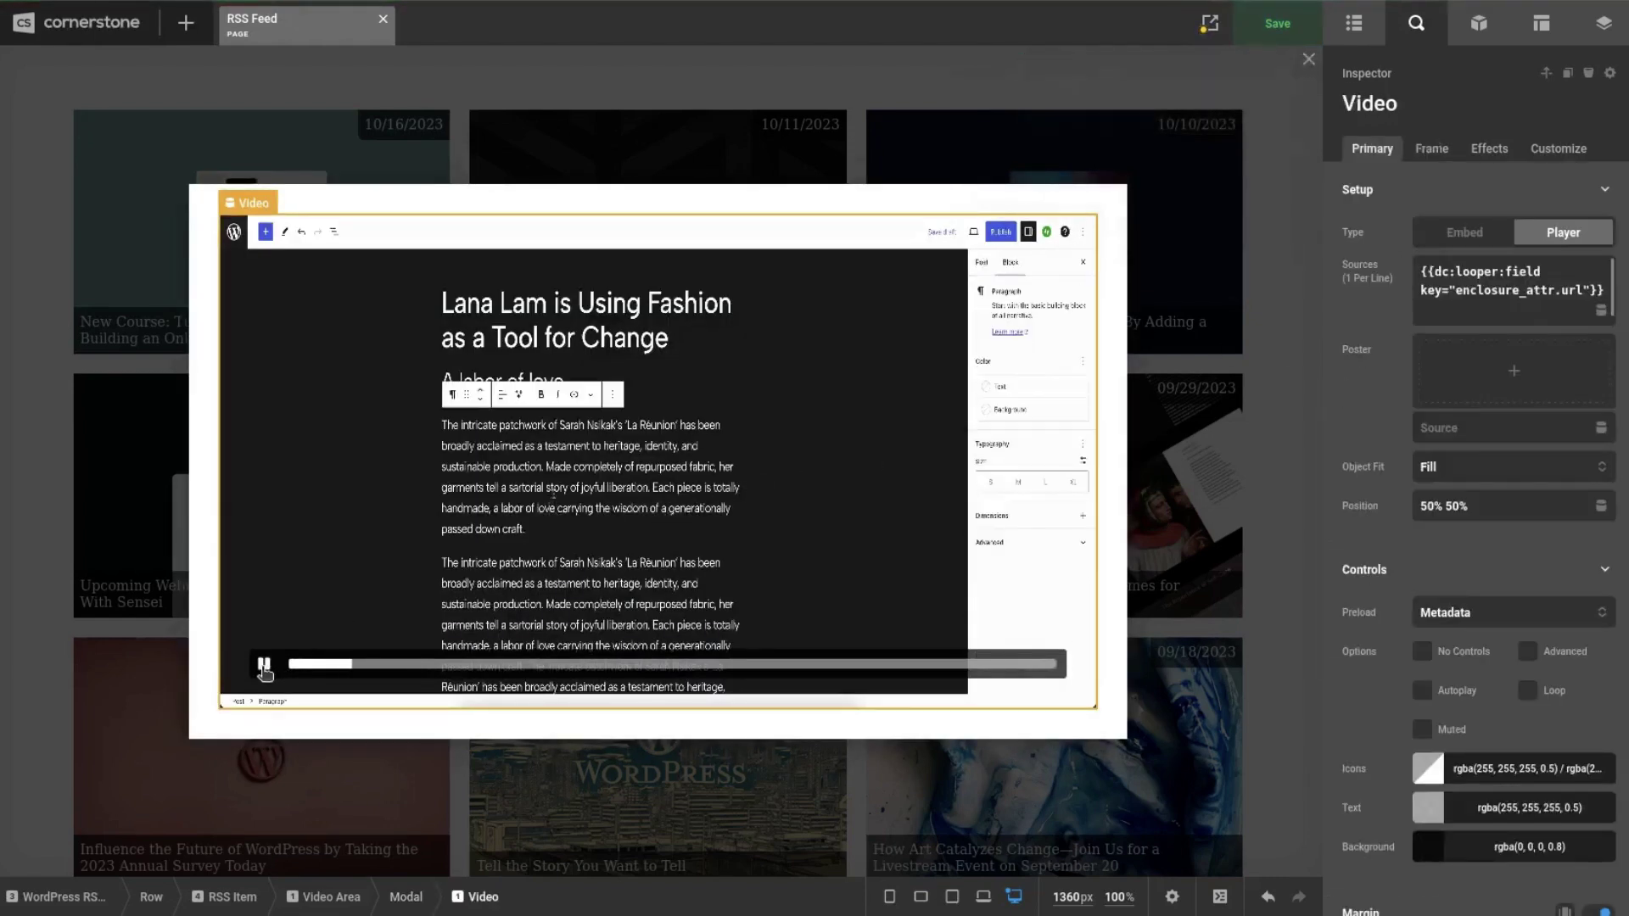
click(264, 666)
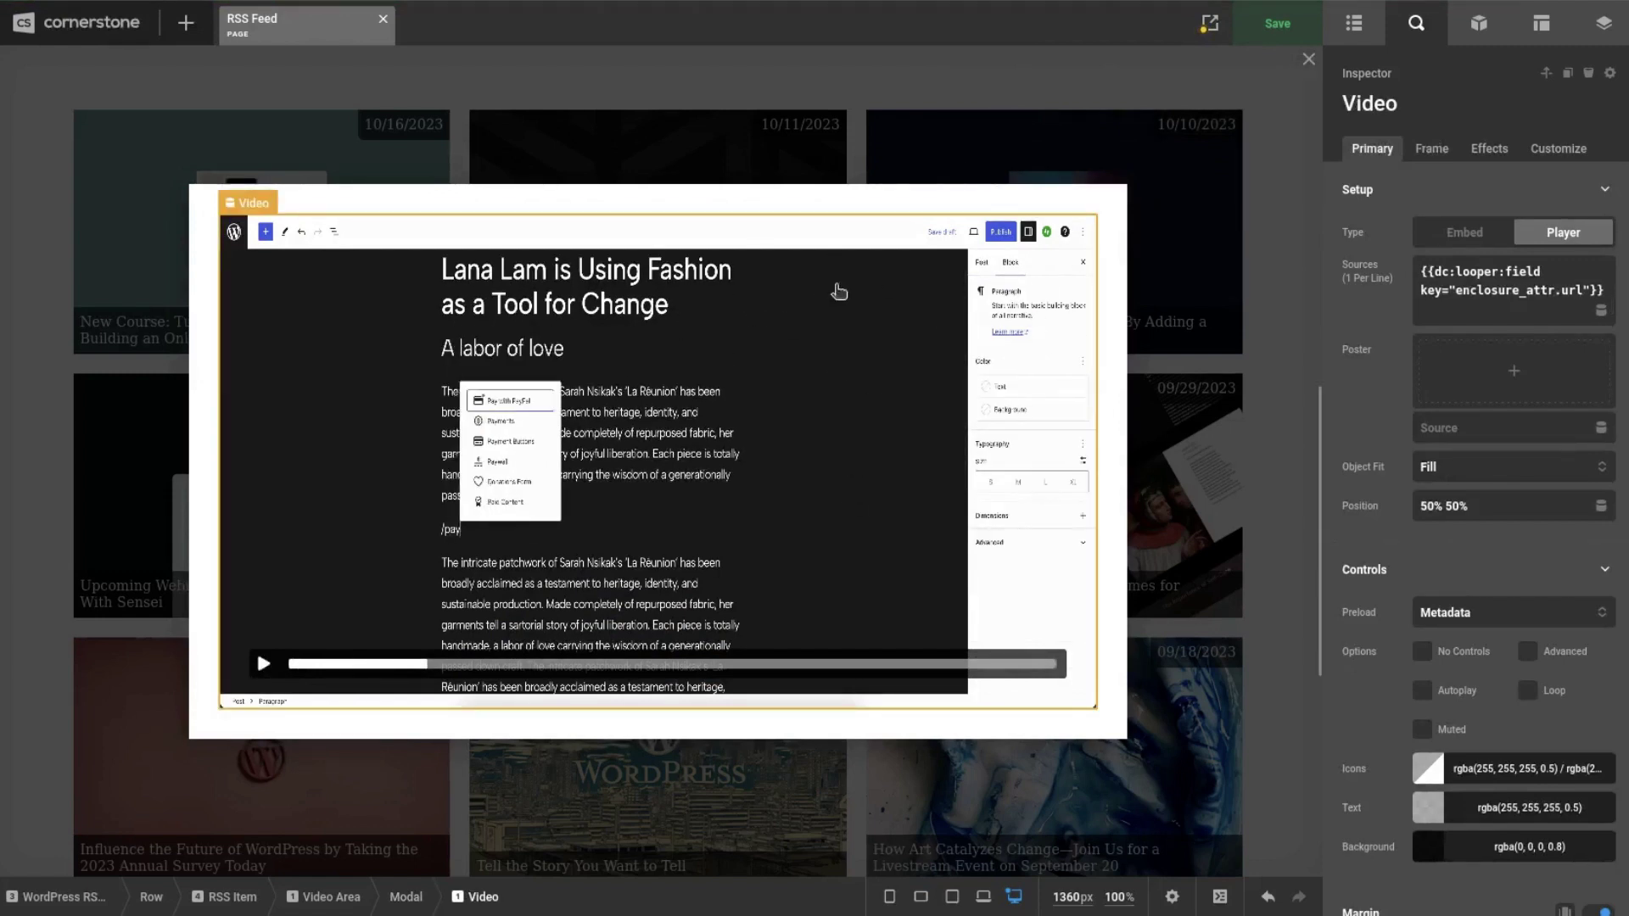
click(1361, 37)
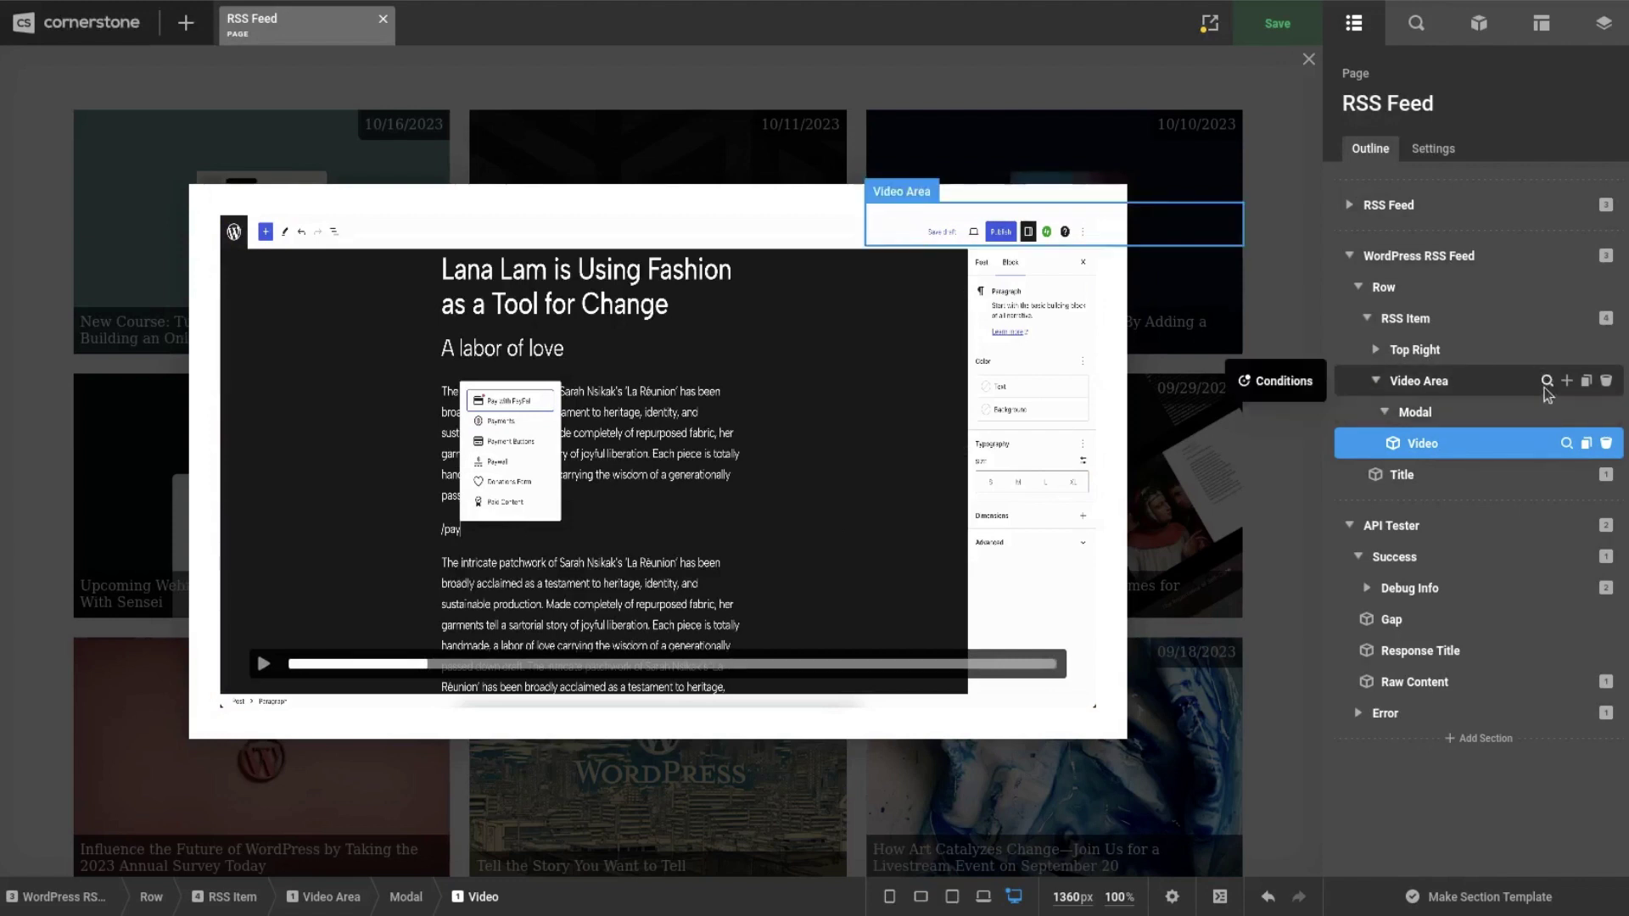
- Turn on Autoplay for the modal's Video and enable Dynamic Rendering on the Modal
click(1547, 382)
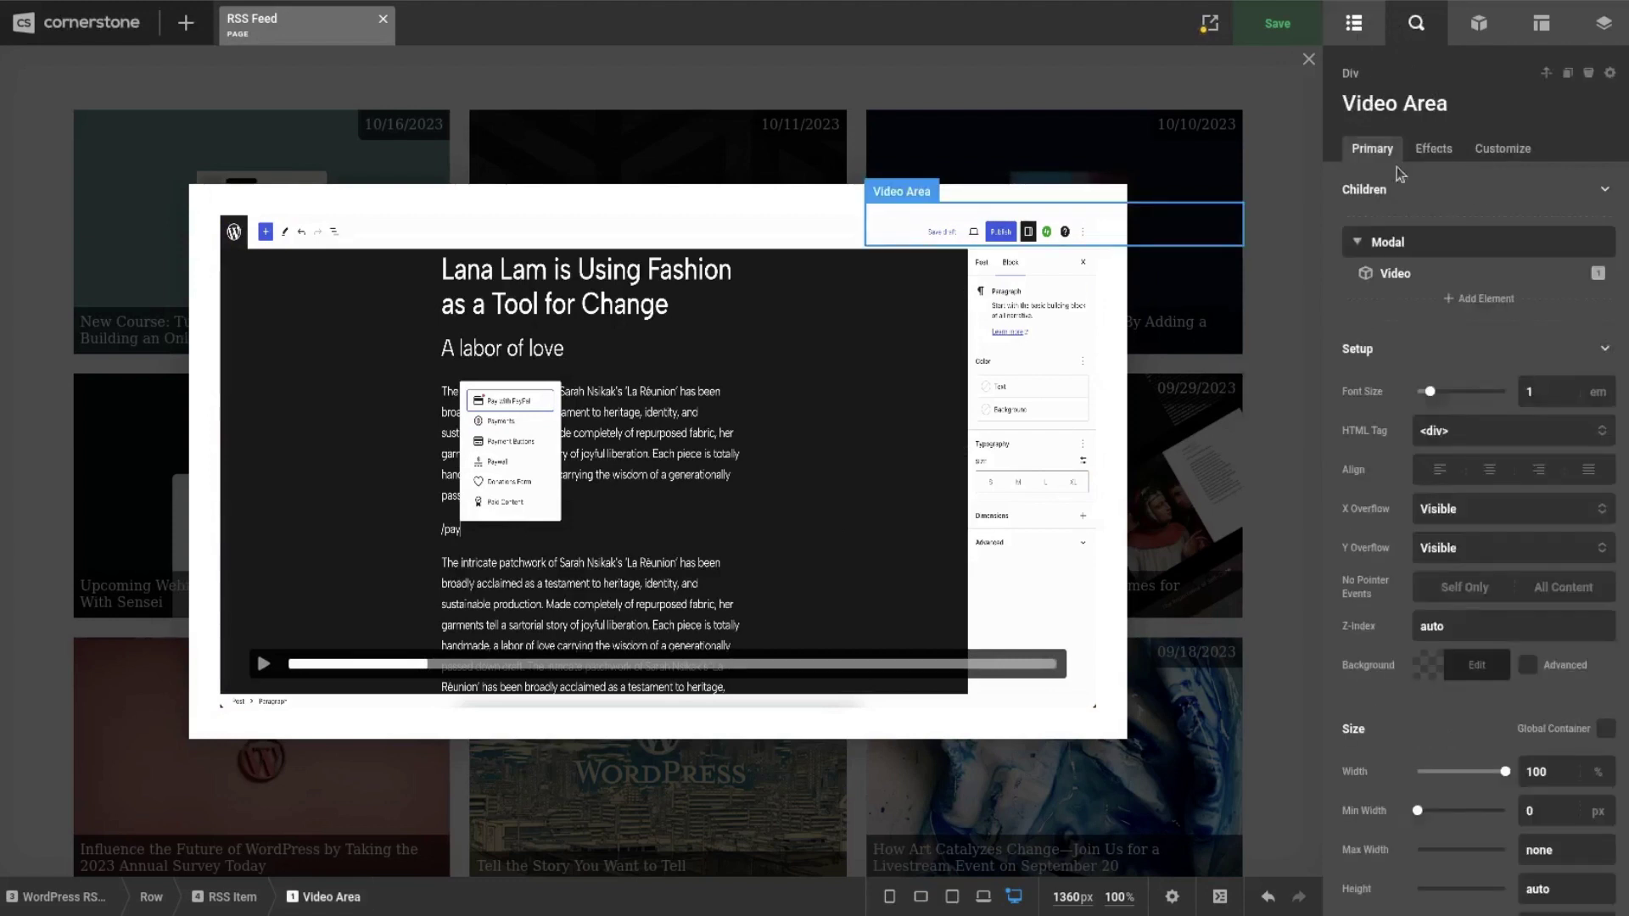
click(1566, 439)
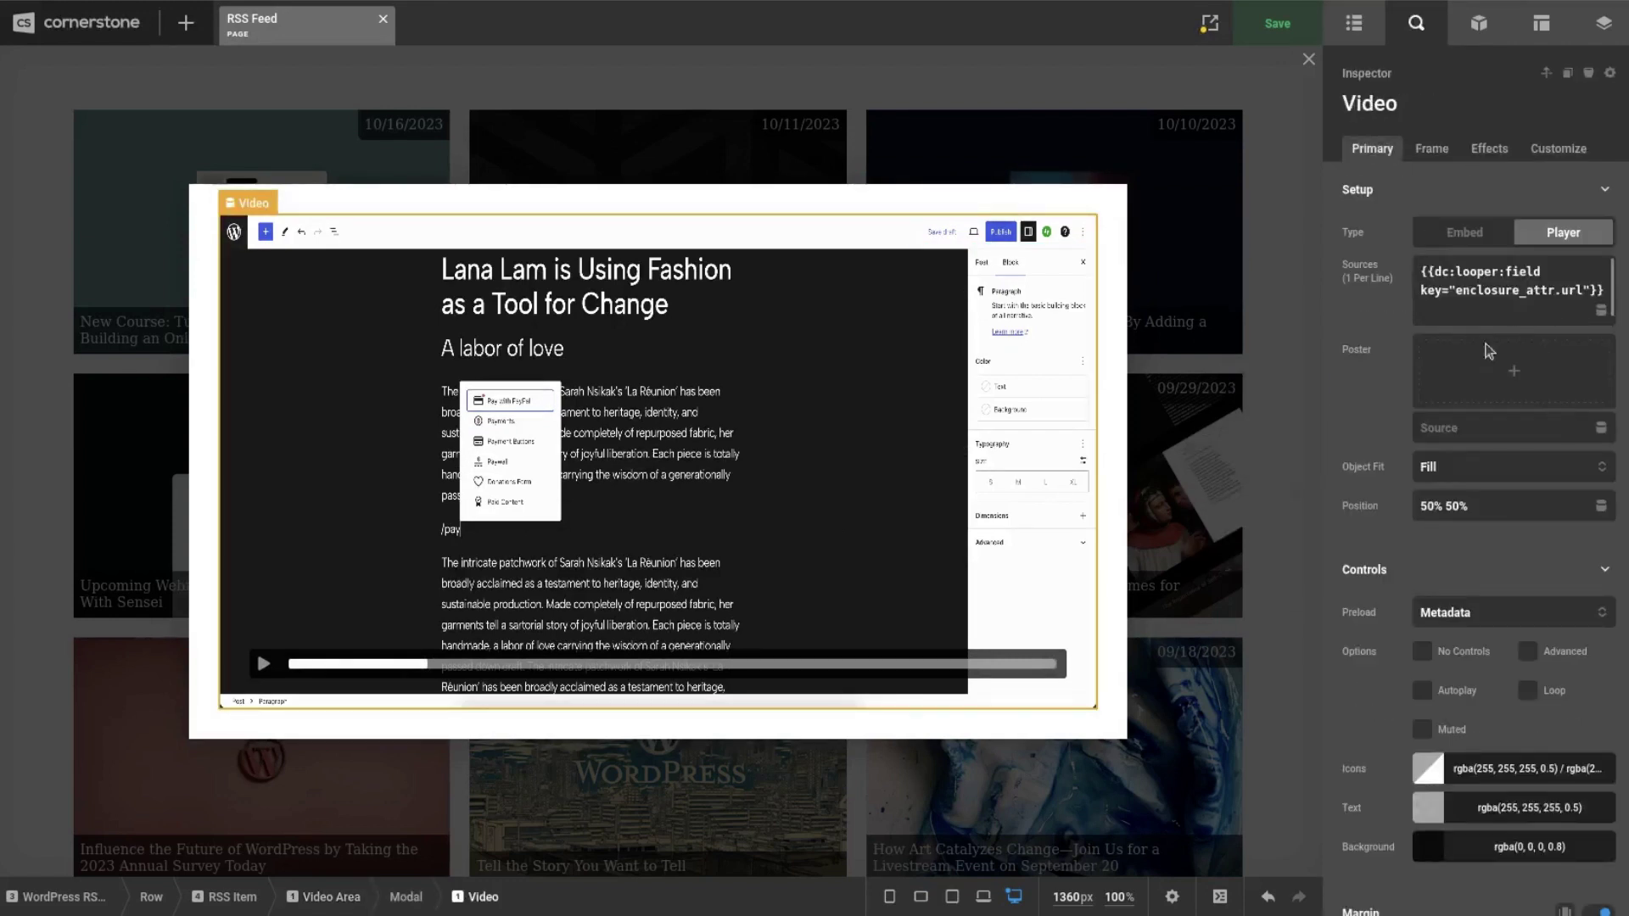
click(1421, 689)
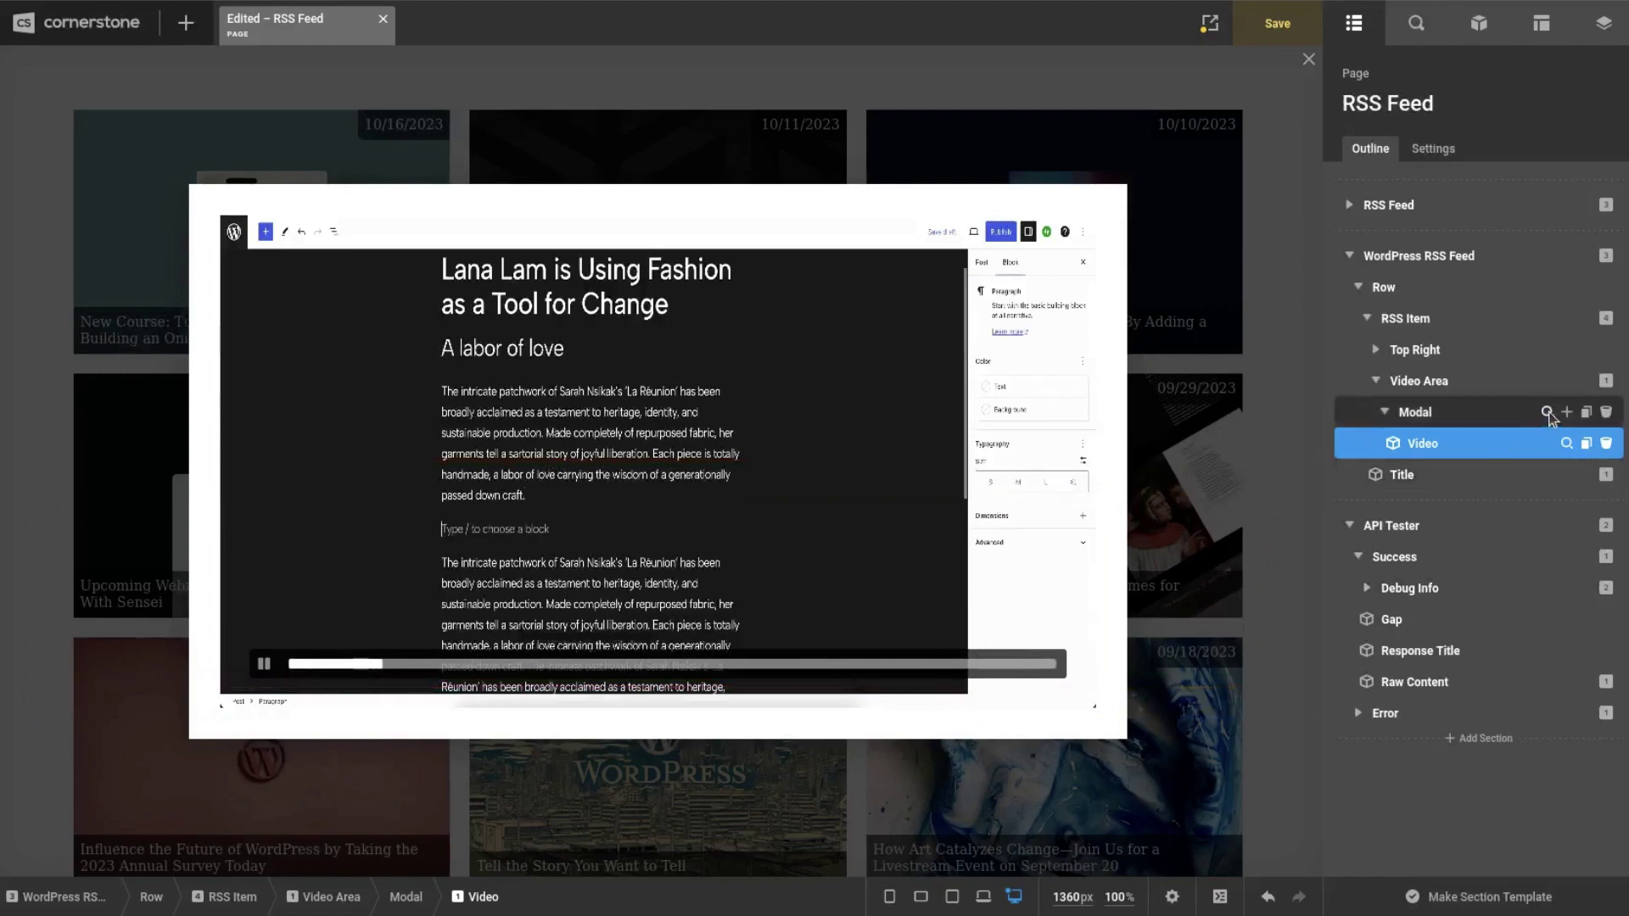
click(1559, 412)
click(1430, 595)
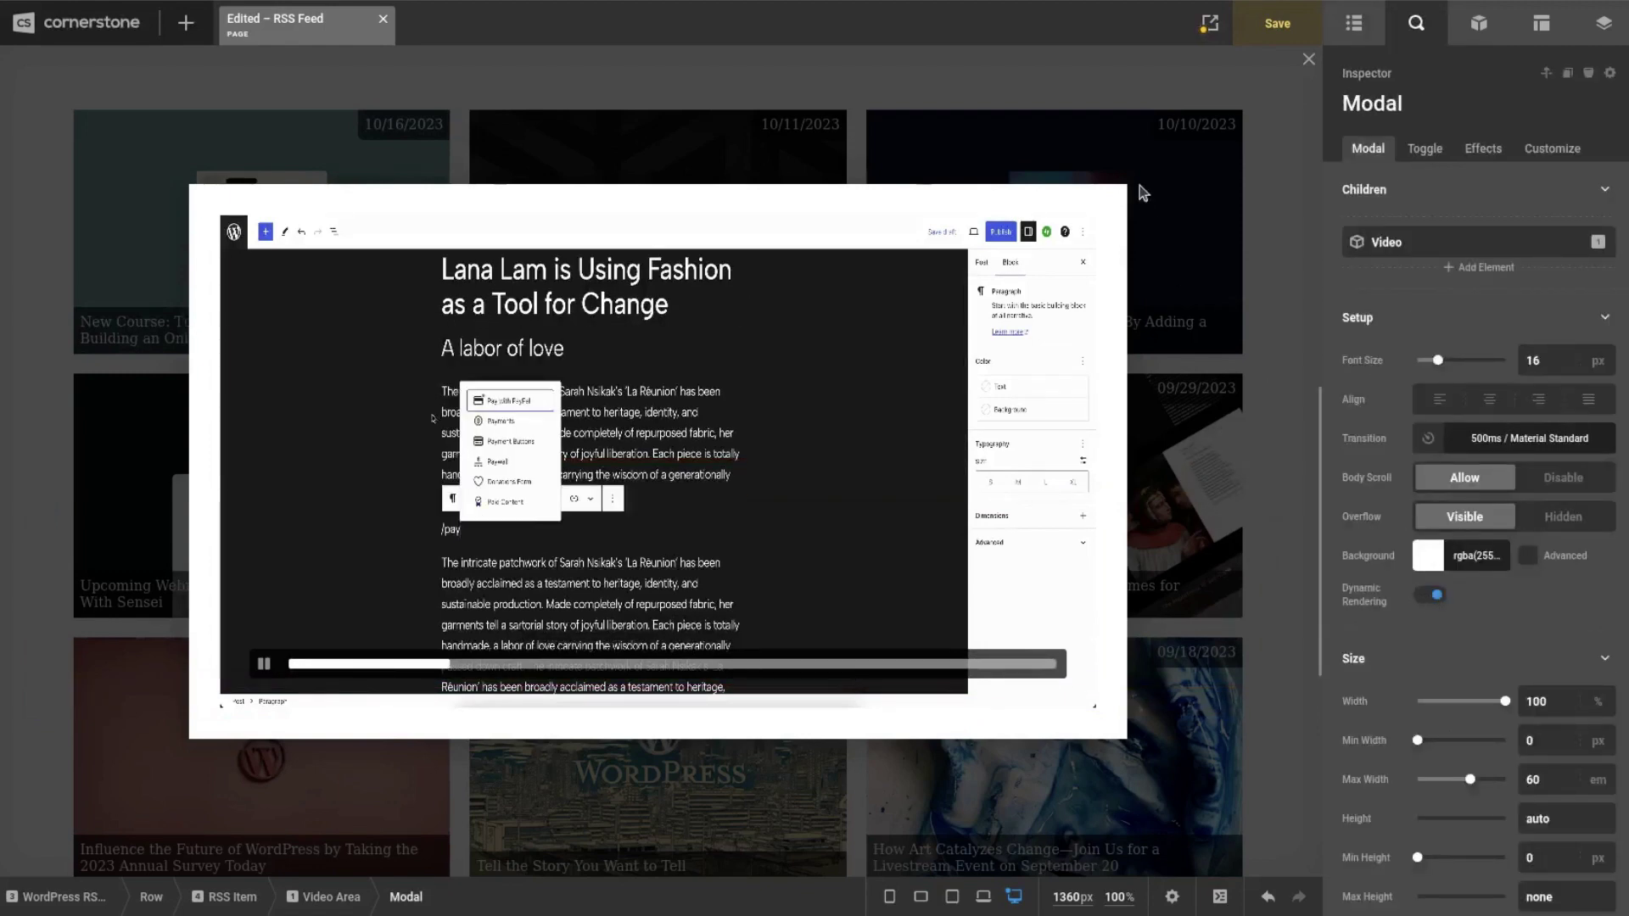
click(1133, 128)
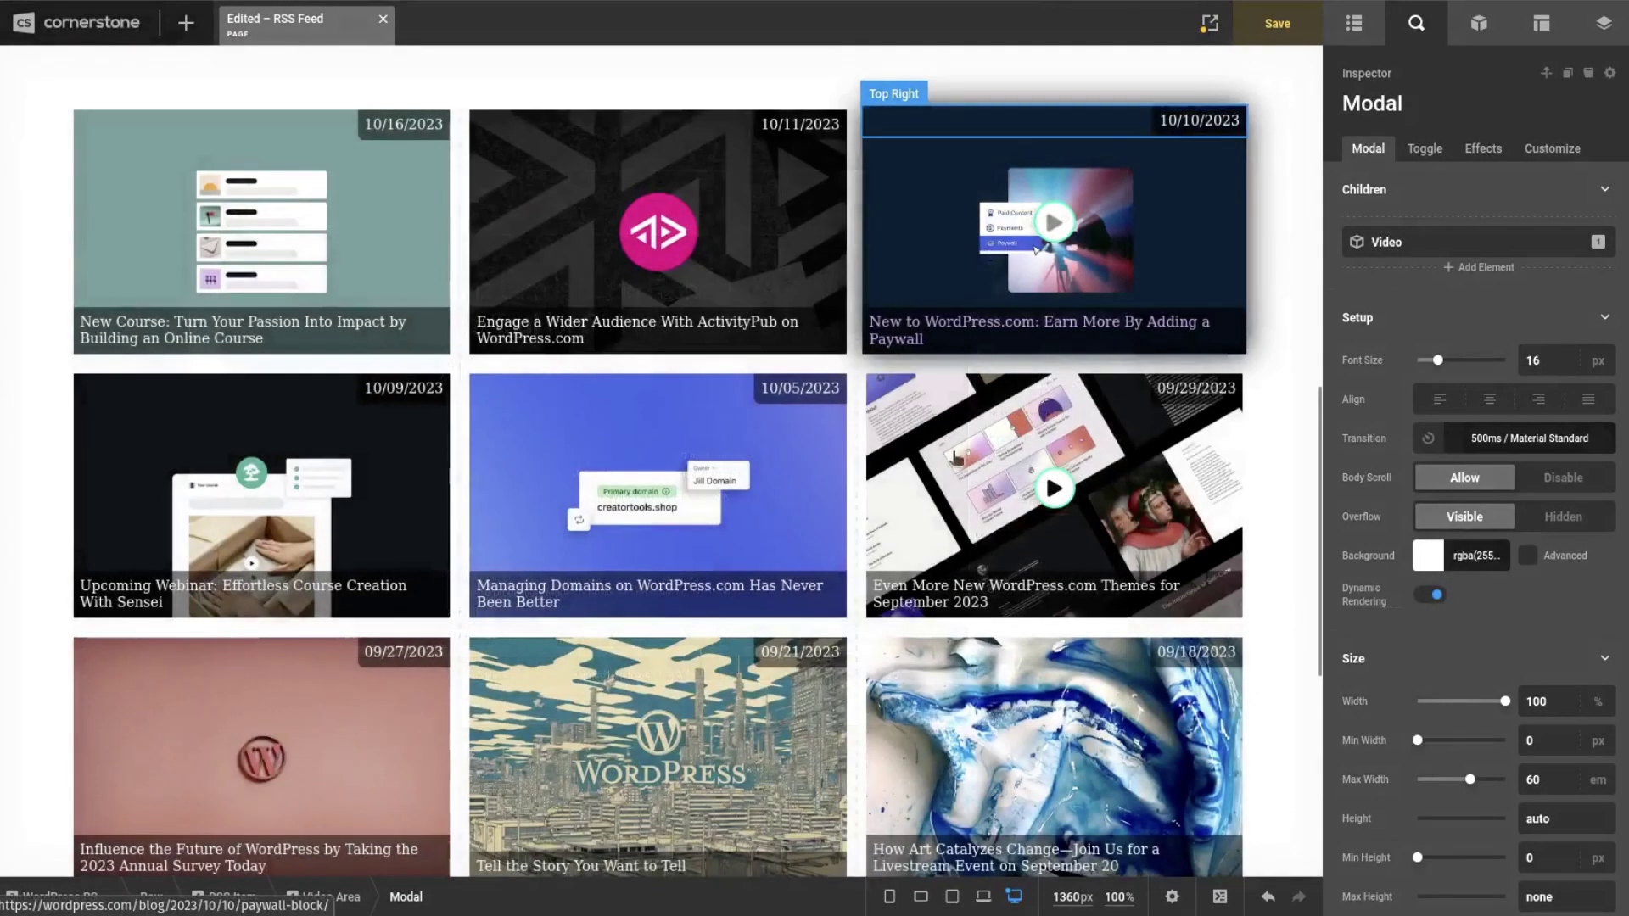
click(1353, 23)
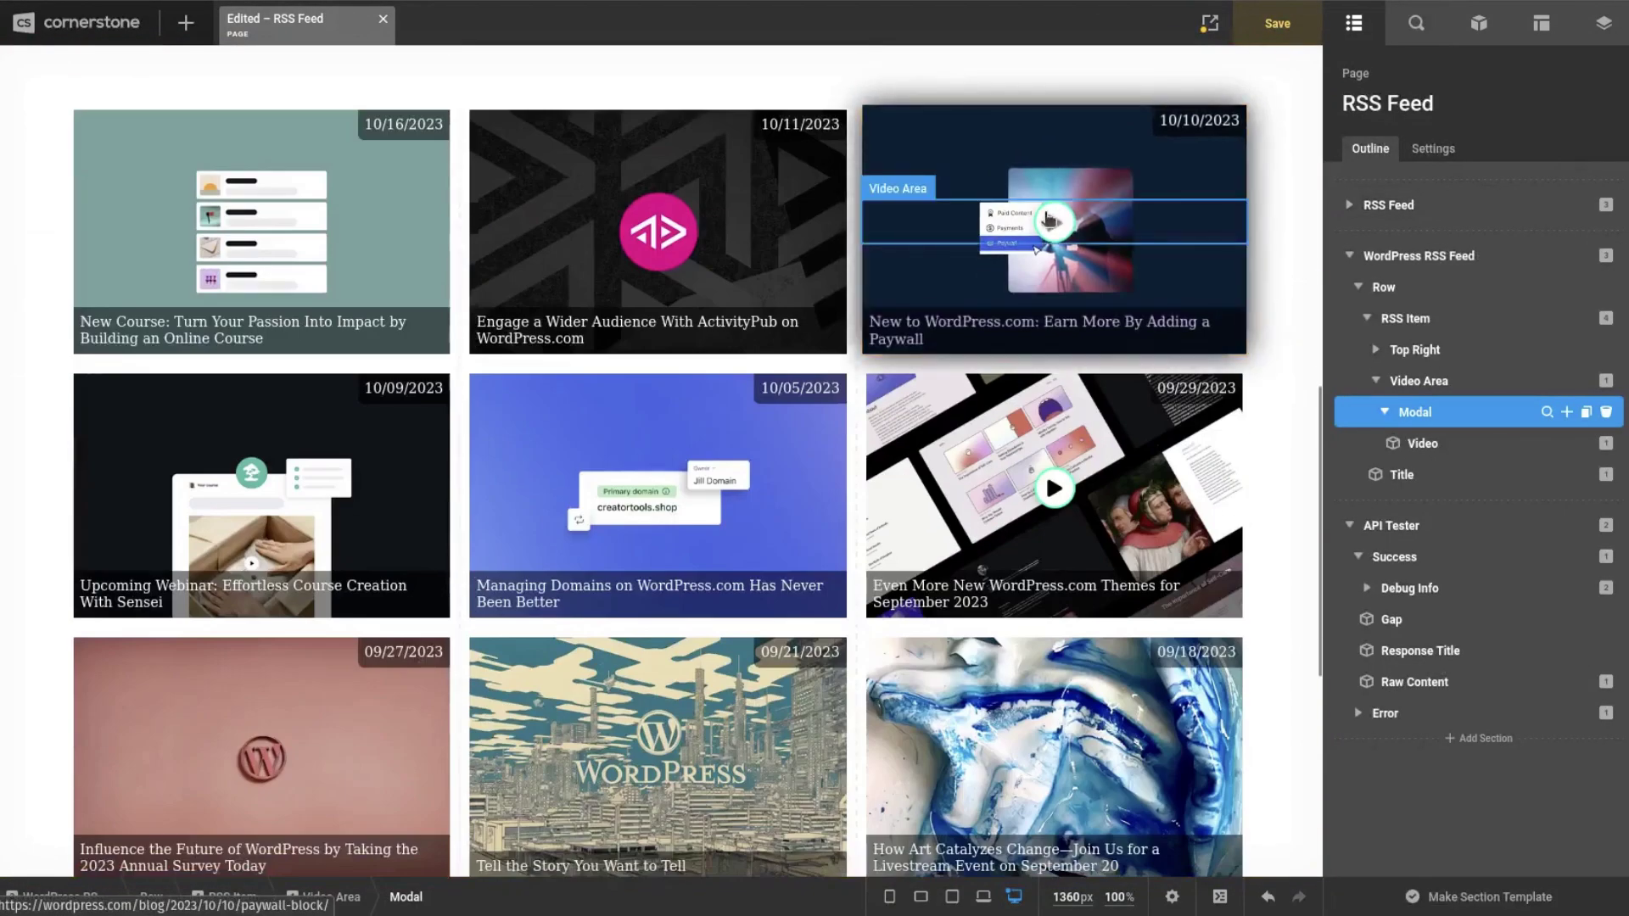
click(1050, 222)
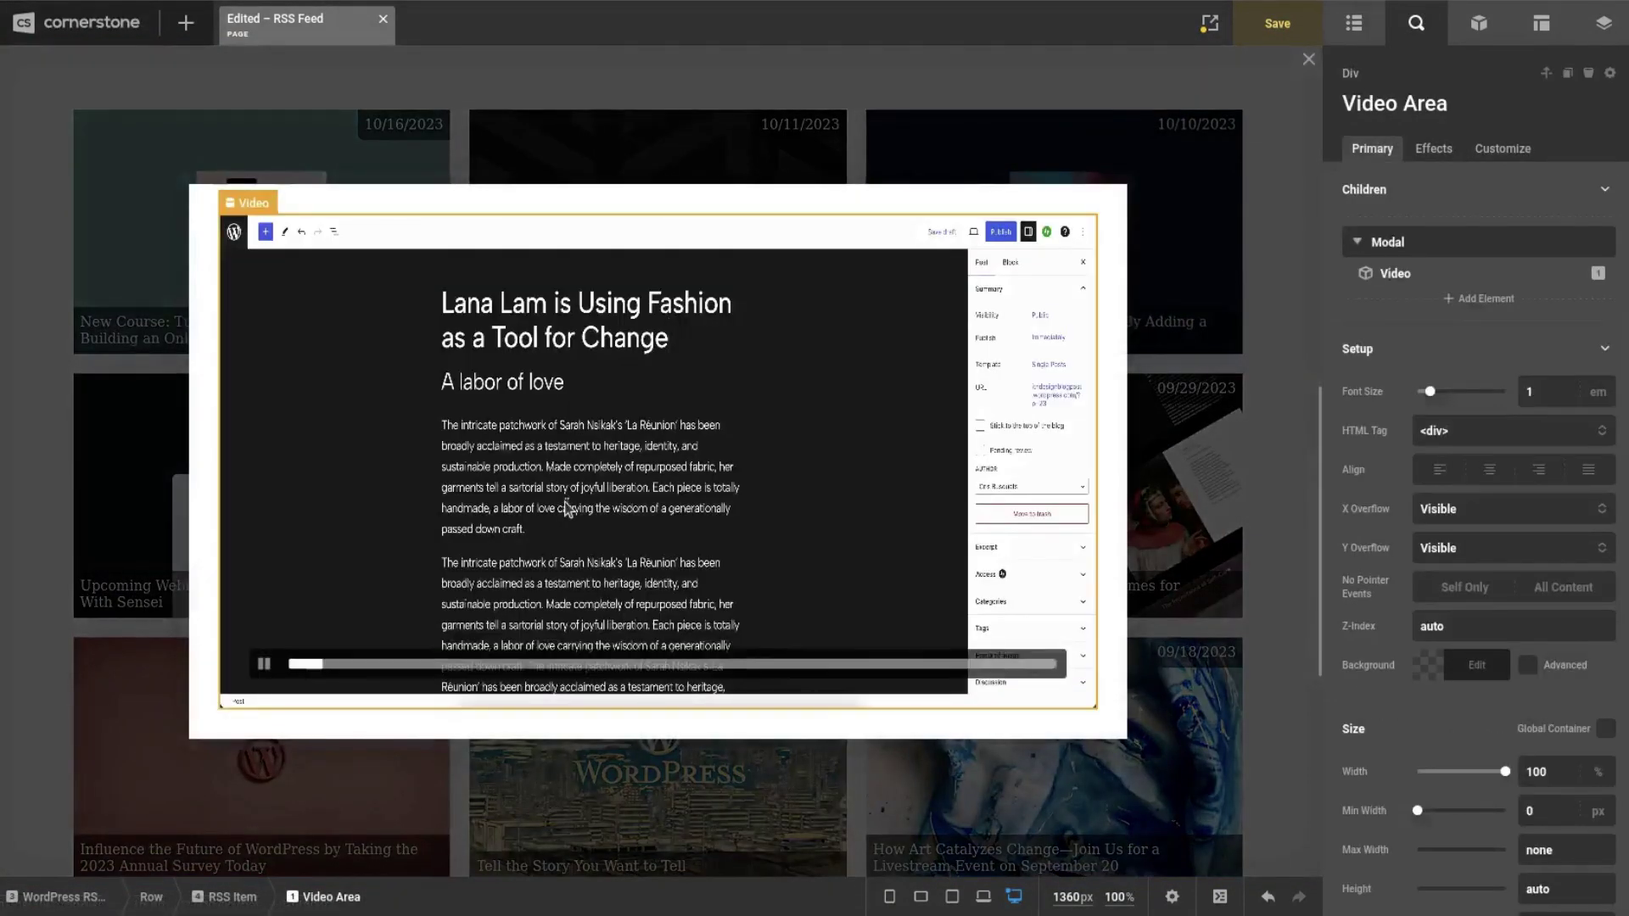
click(1203, 314)
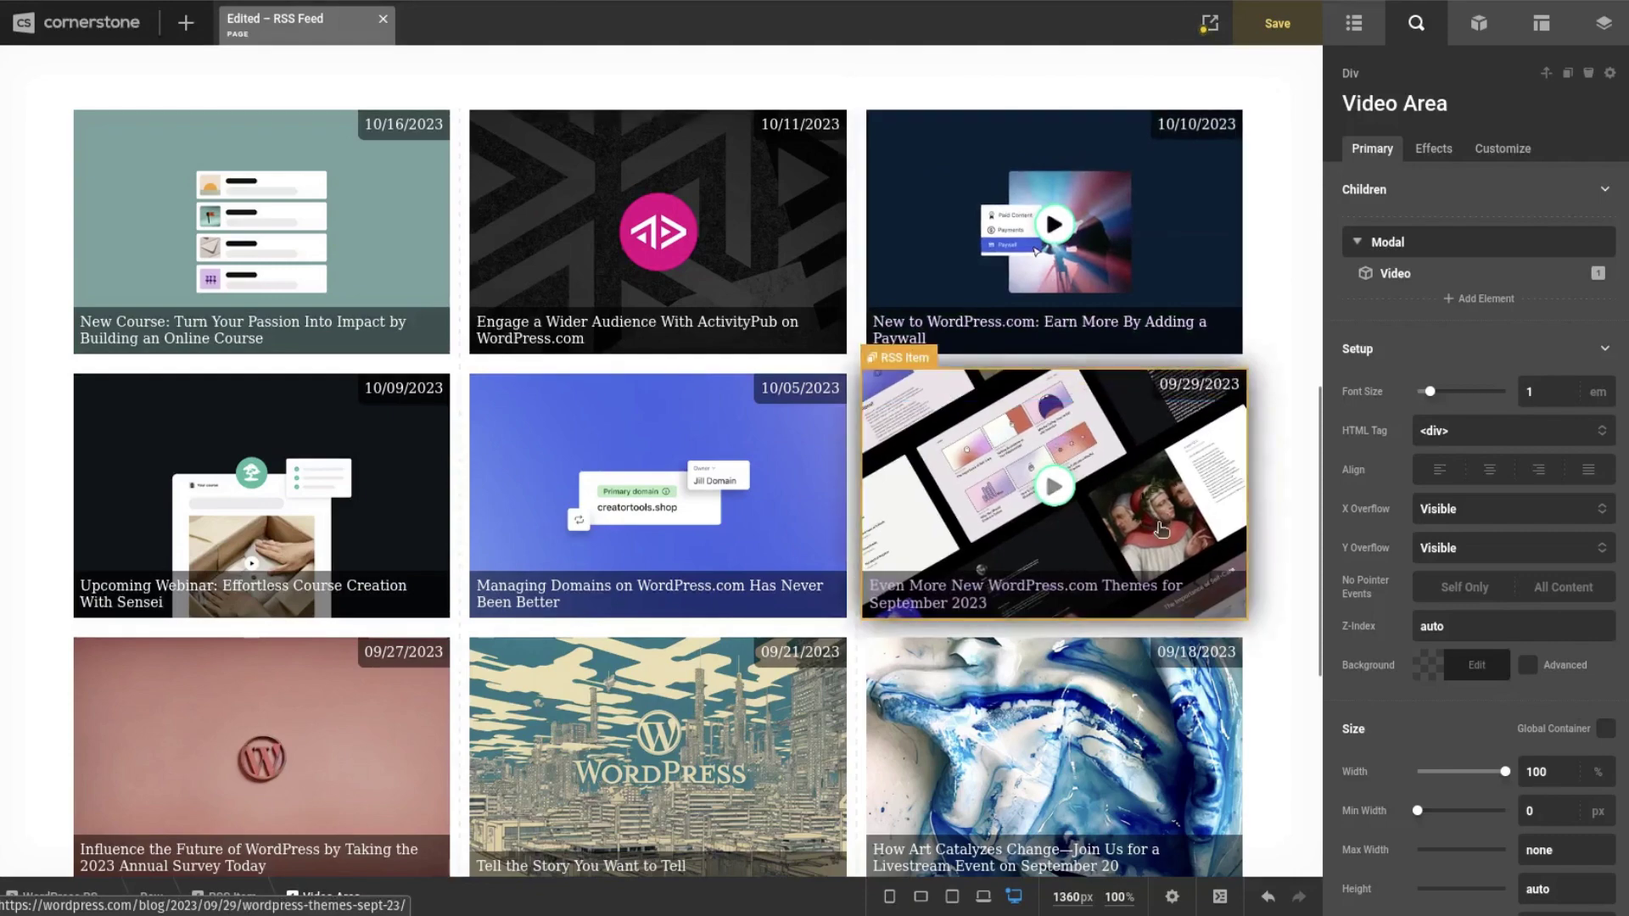
scroll(1103, 475, down, 3)
scroll(1147, 515, up, 1)
scroll(1147, 515, up, 2)
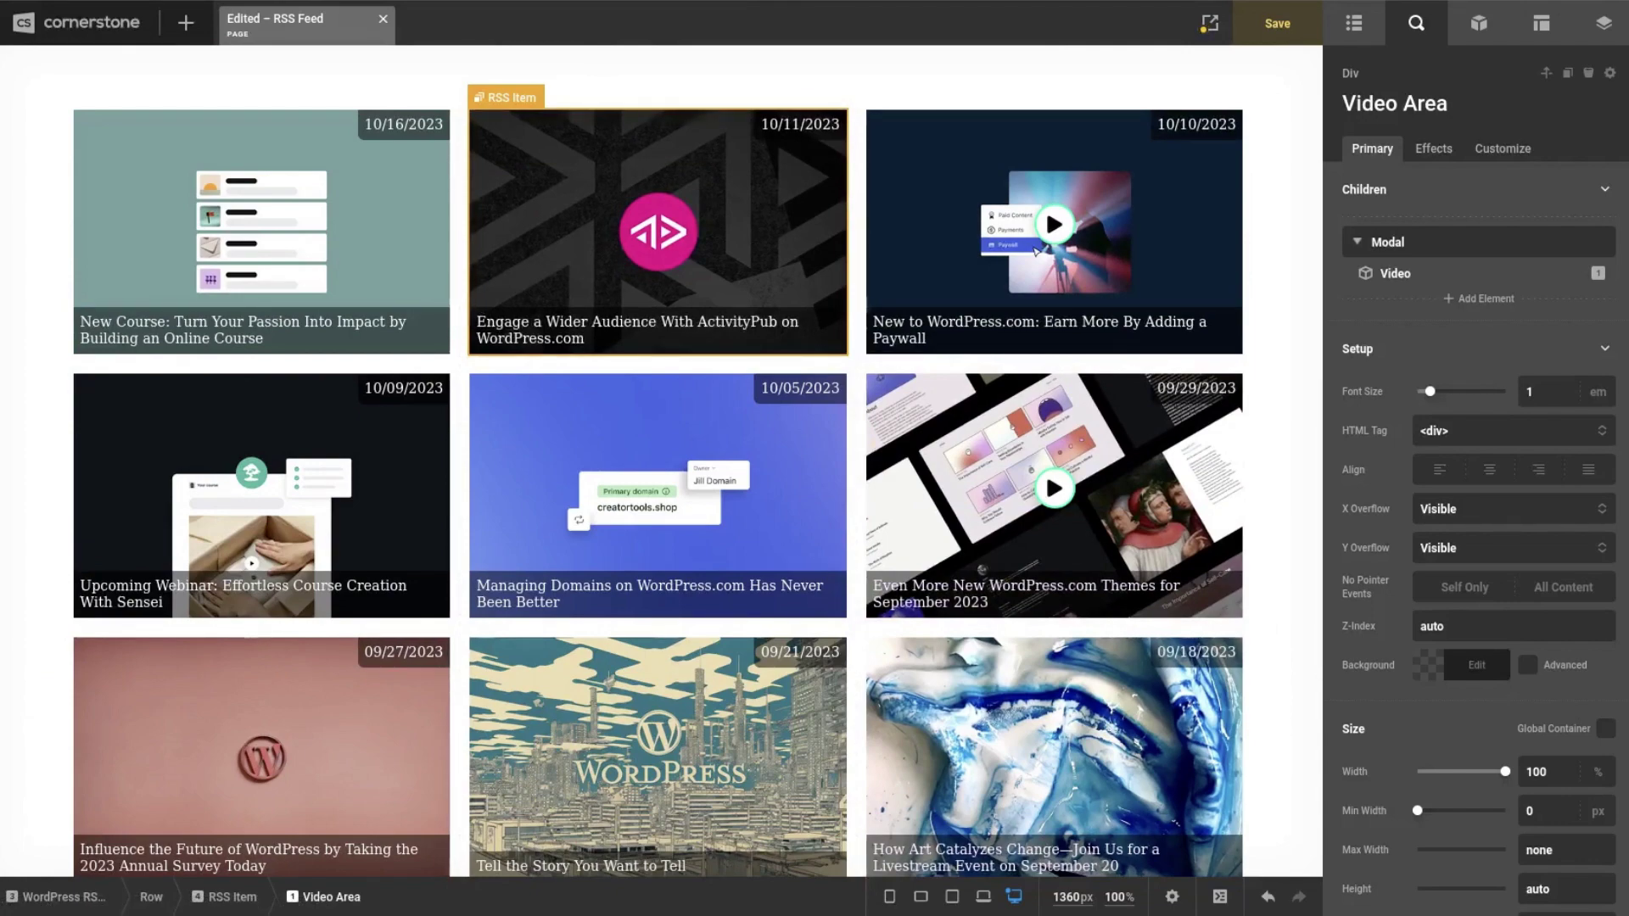
click(1056, 513)
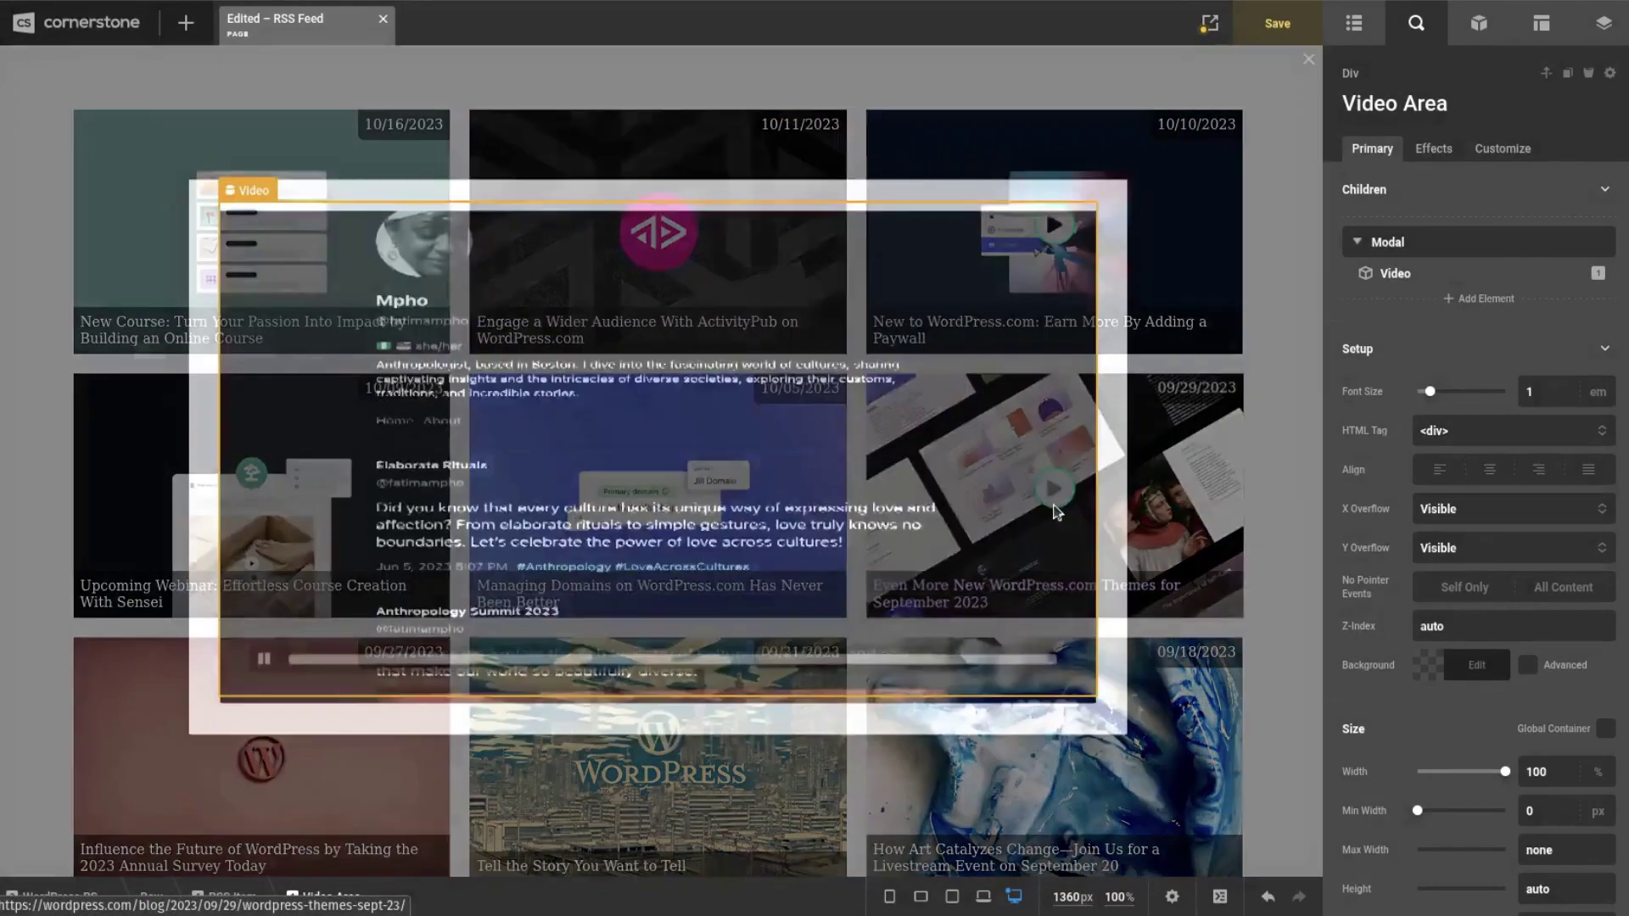
click(1203, 218)
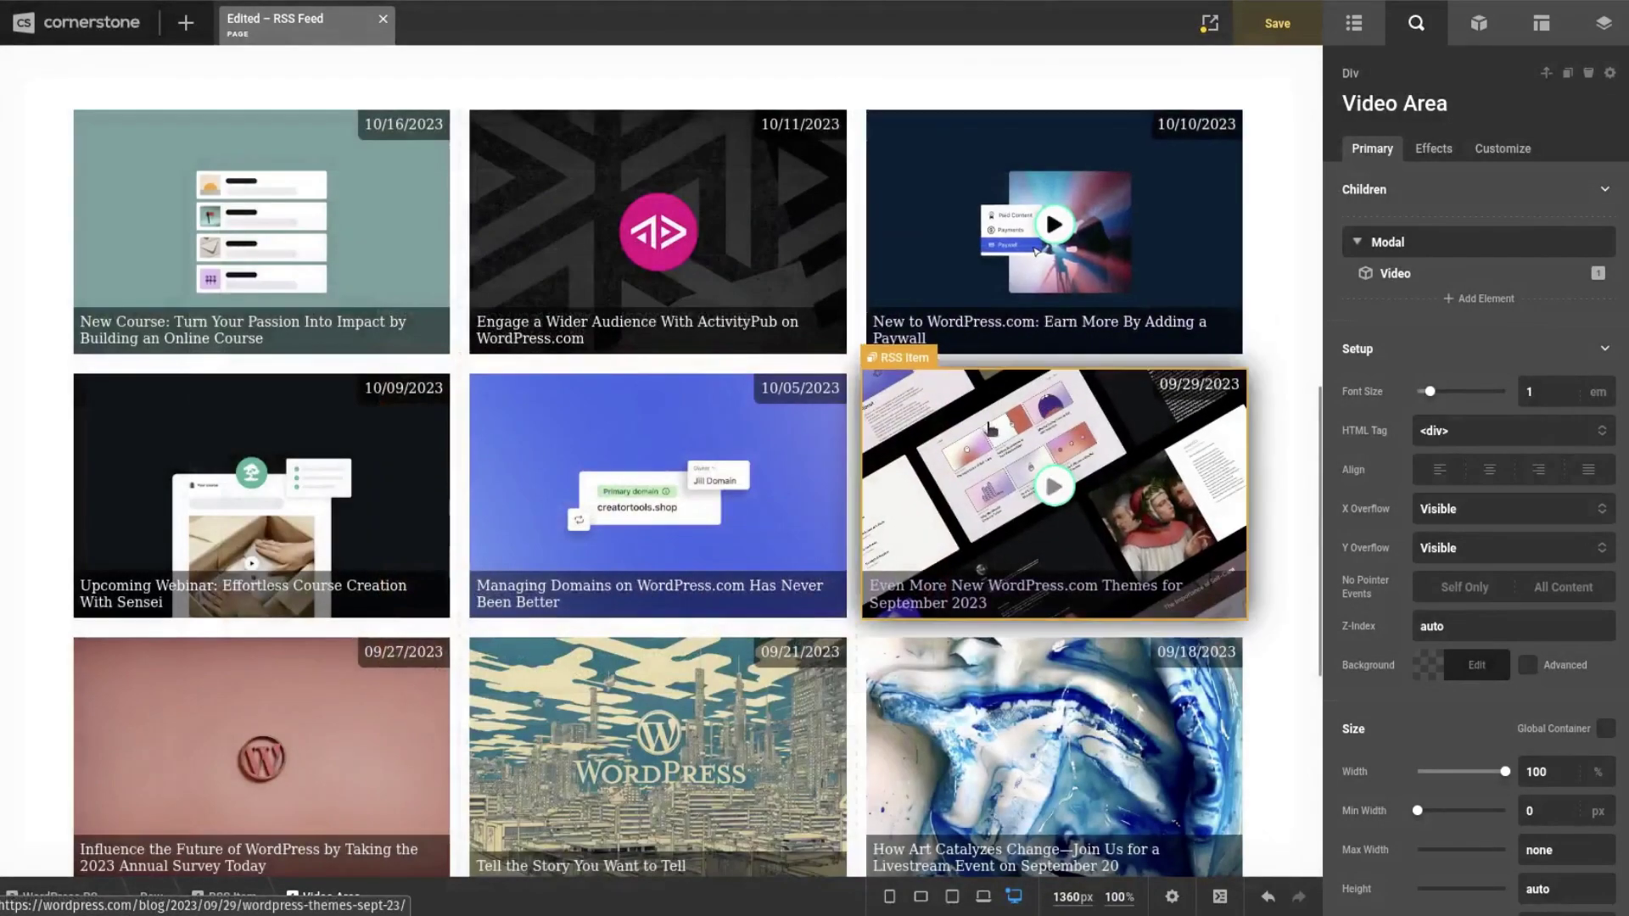
scroll(990, 426, down, 5)
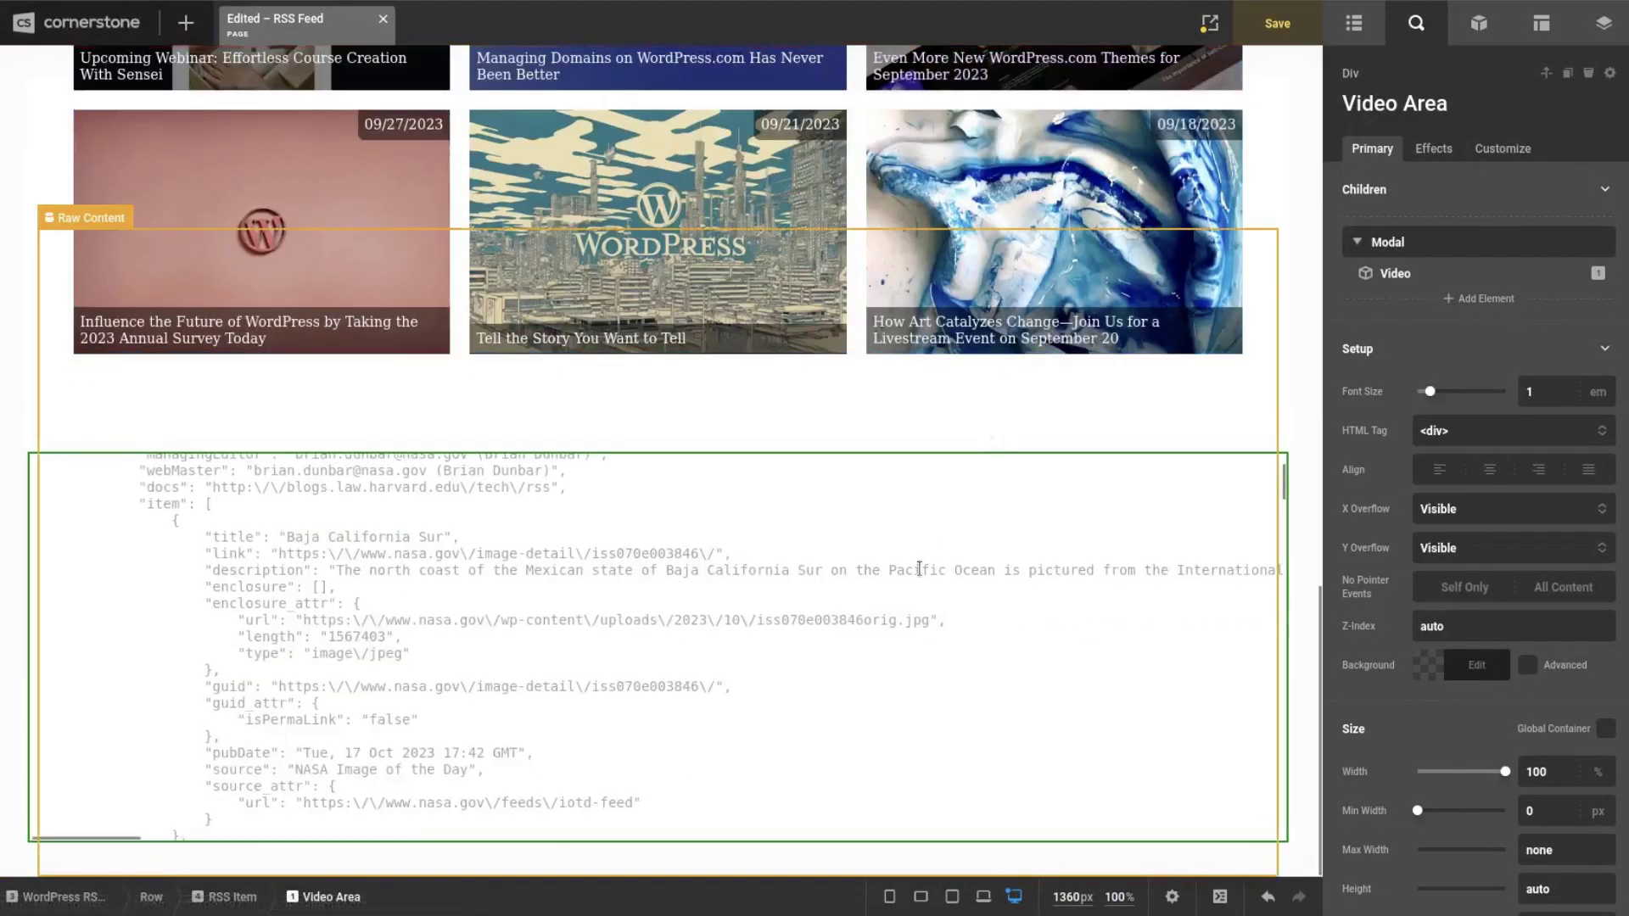
scroll(863, 599, up, 2)
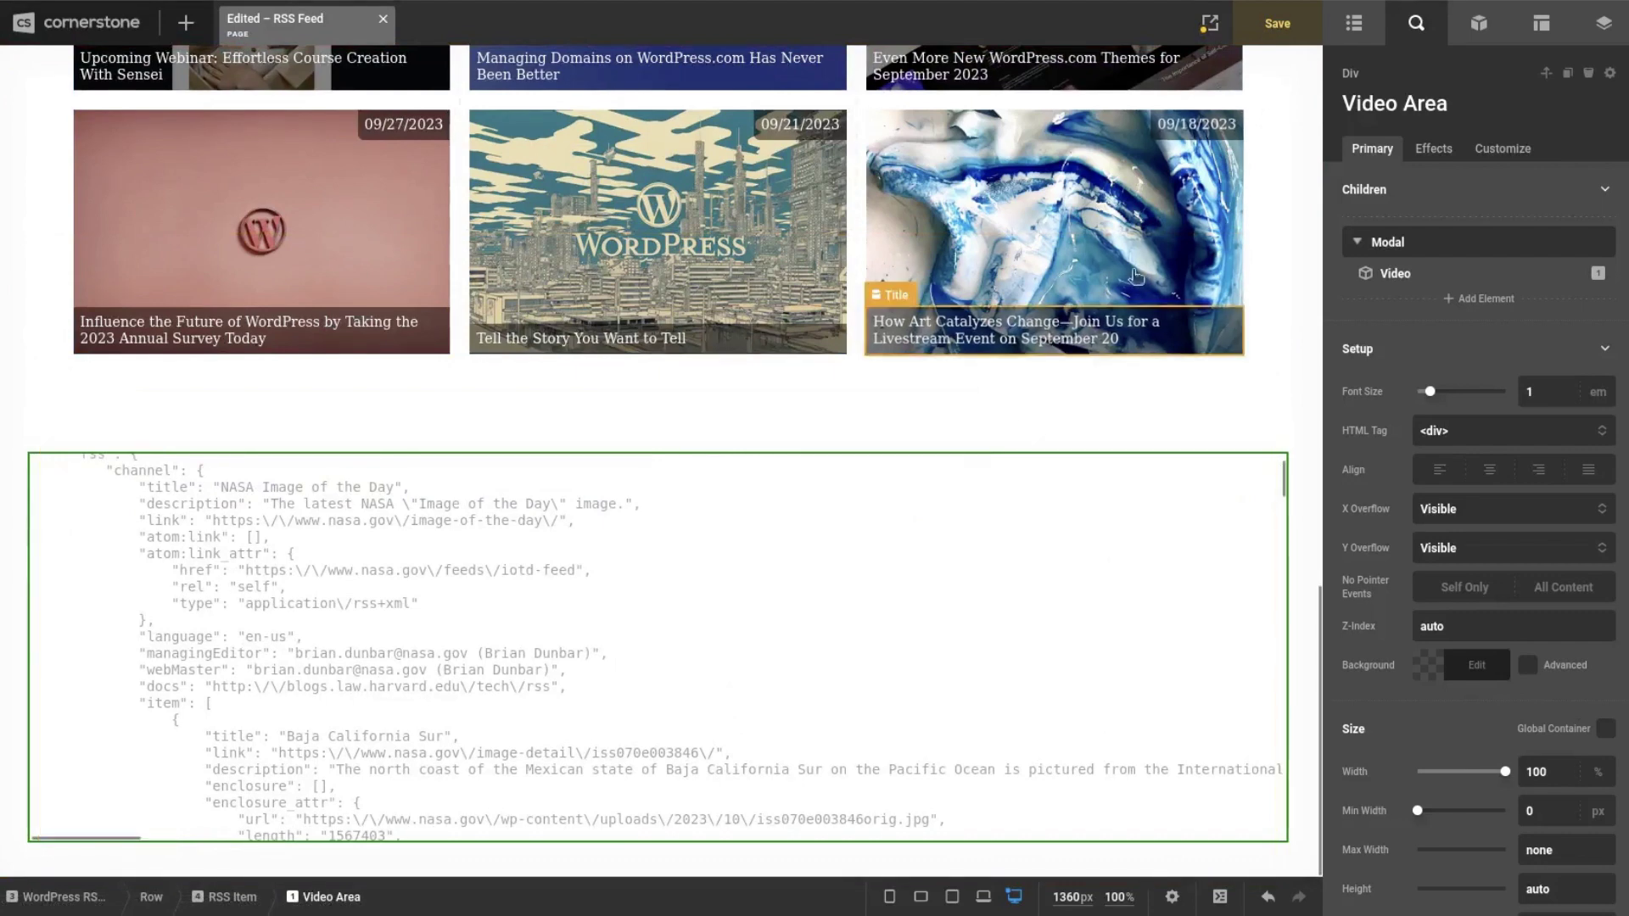
scroll(1158, 360, up, 5)
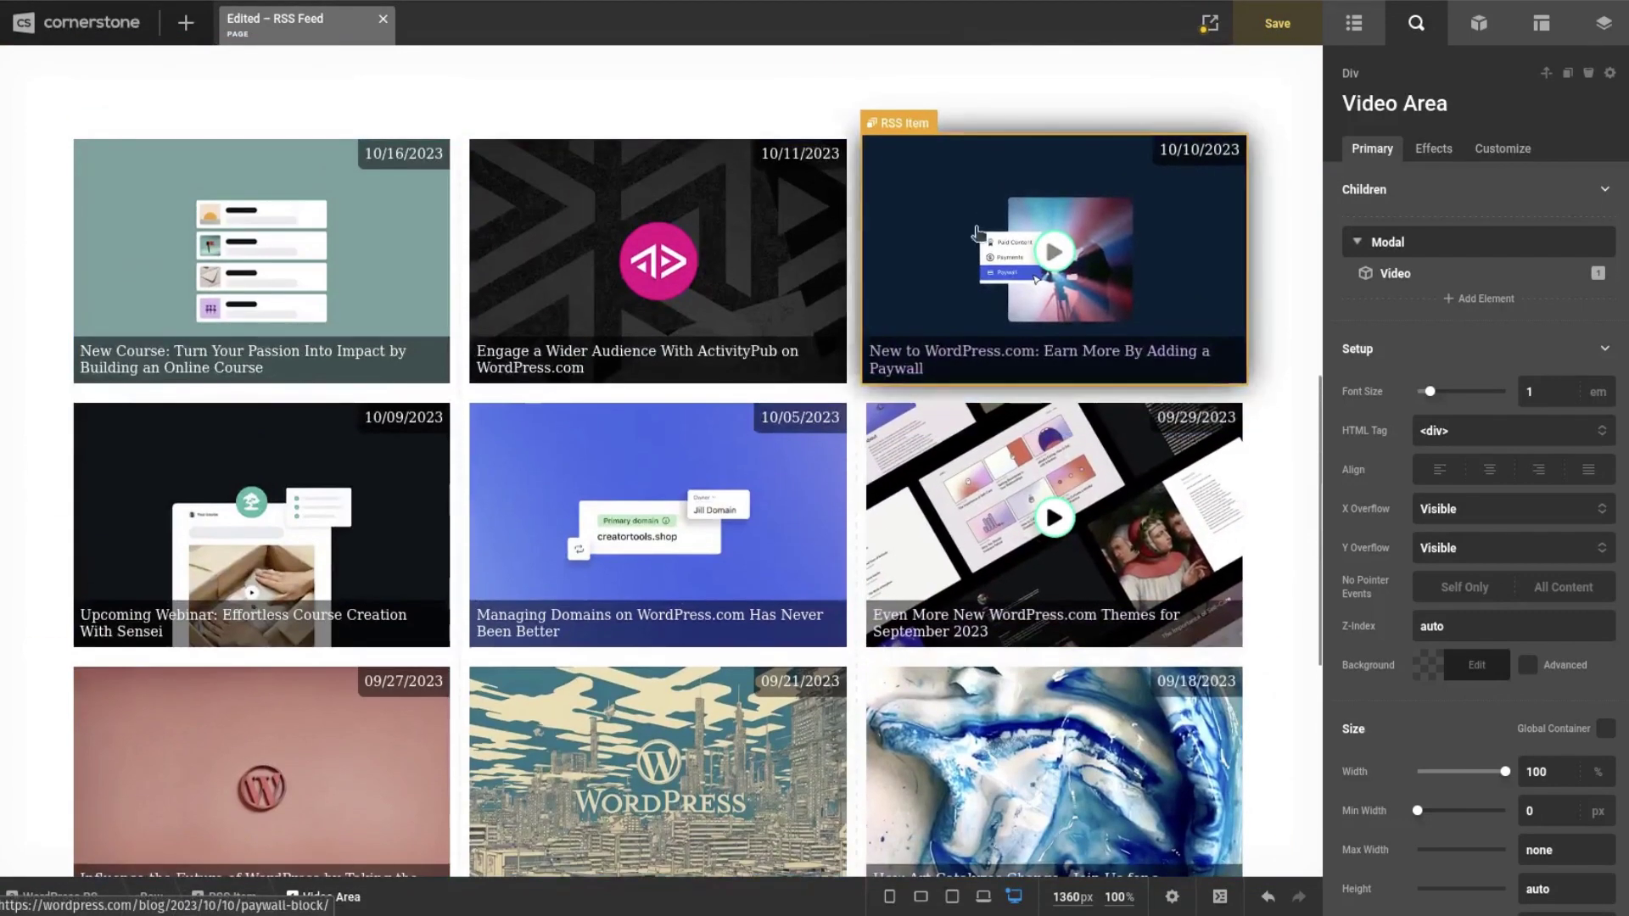